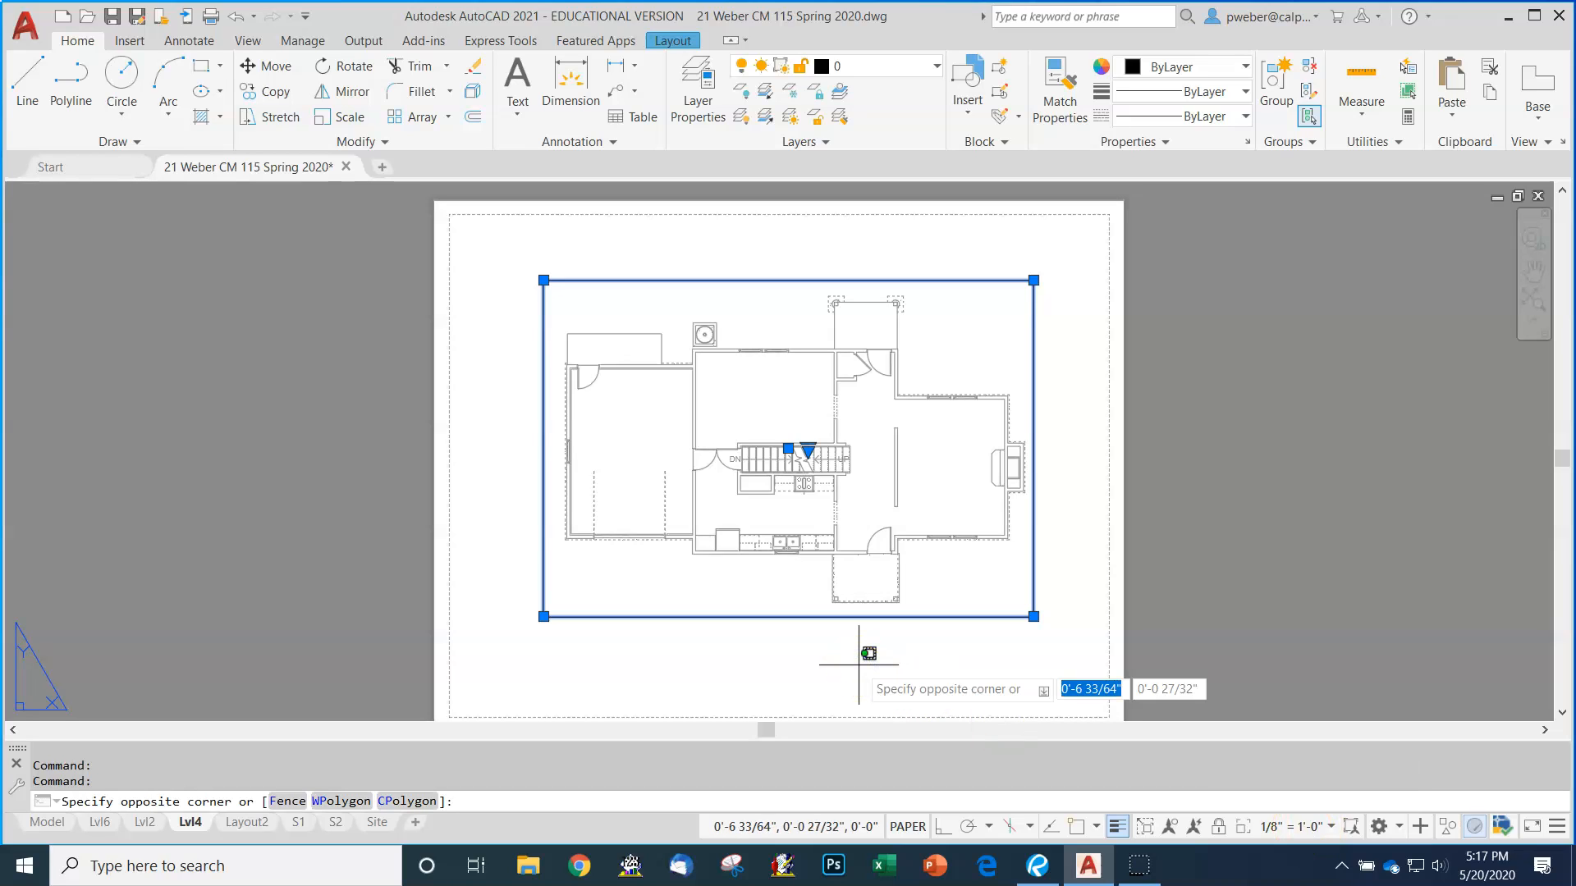
key("Escape")
key("Escape")
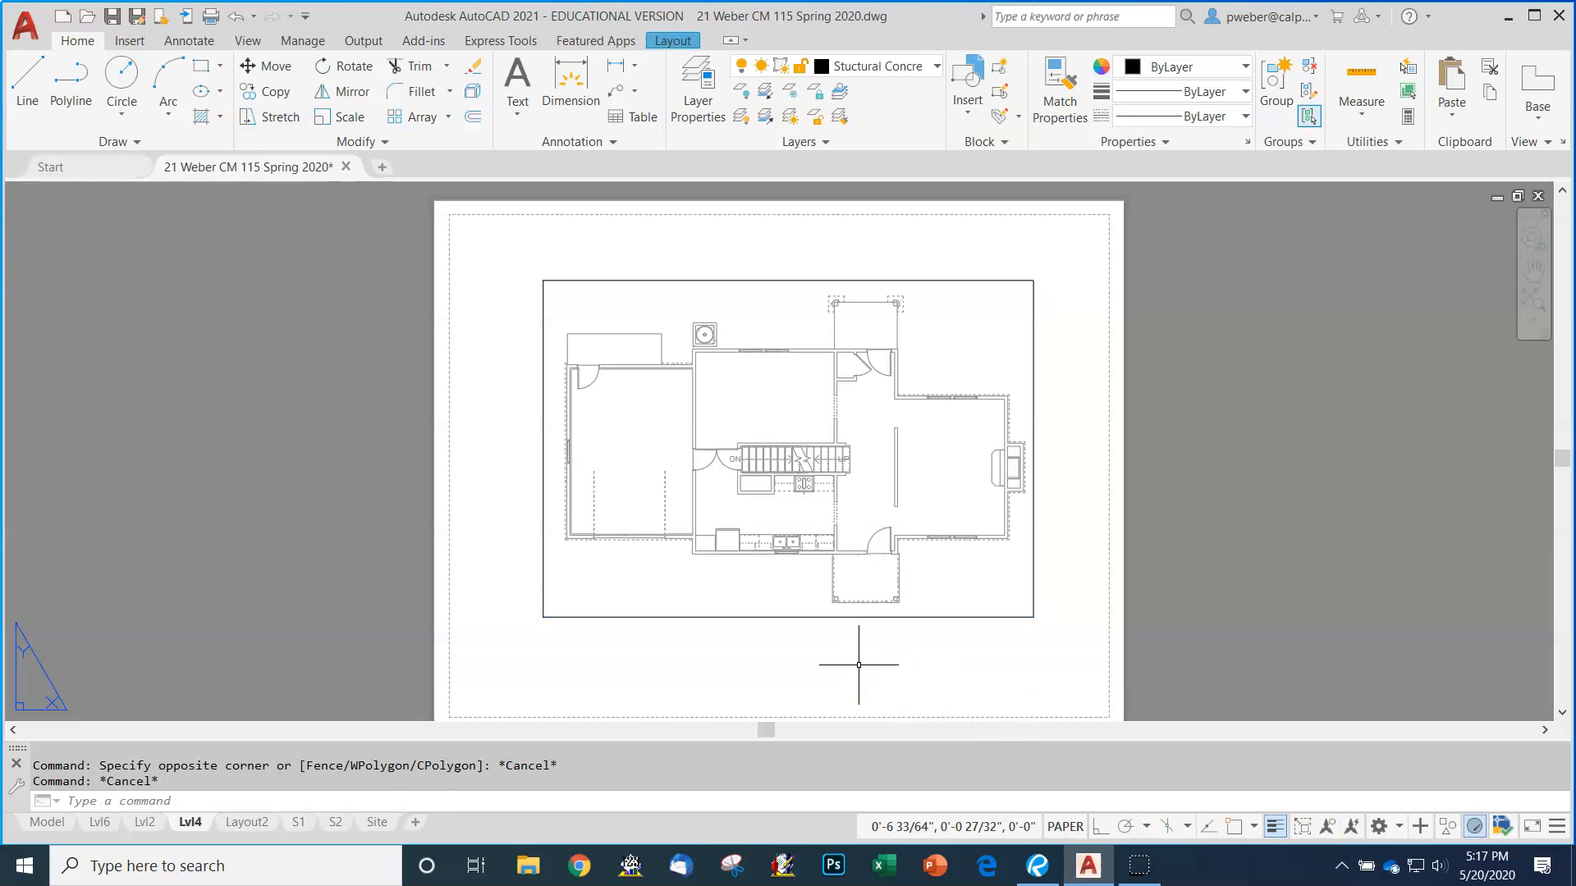
left_click(200, 826)
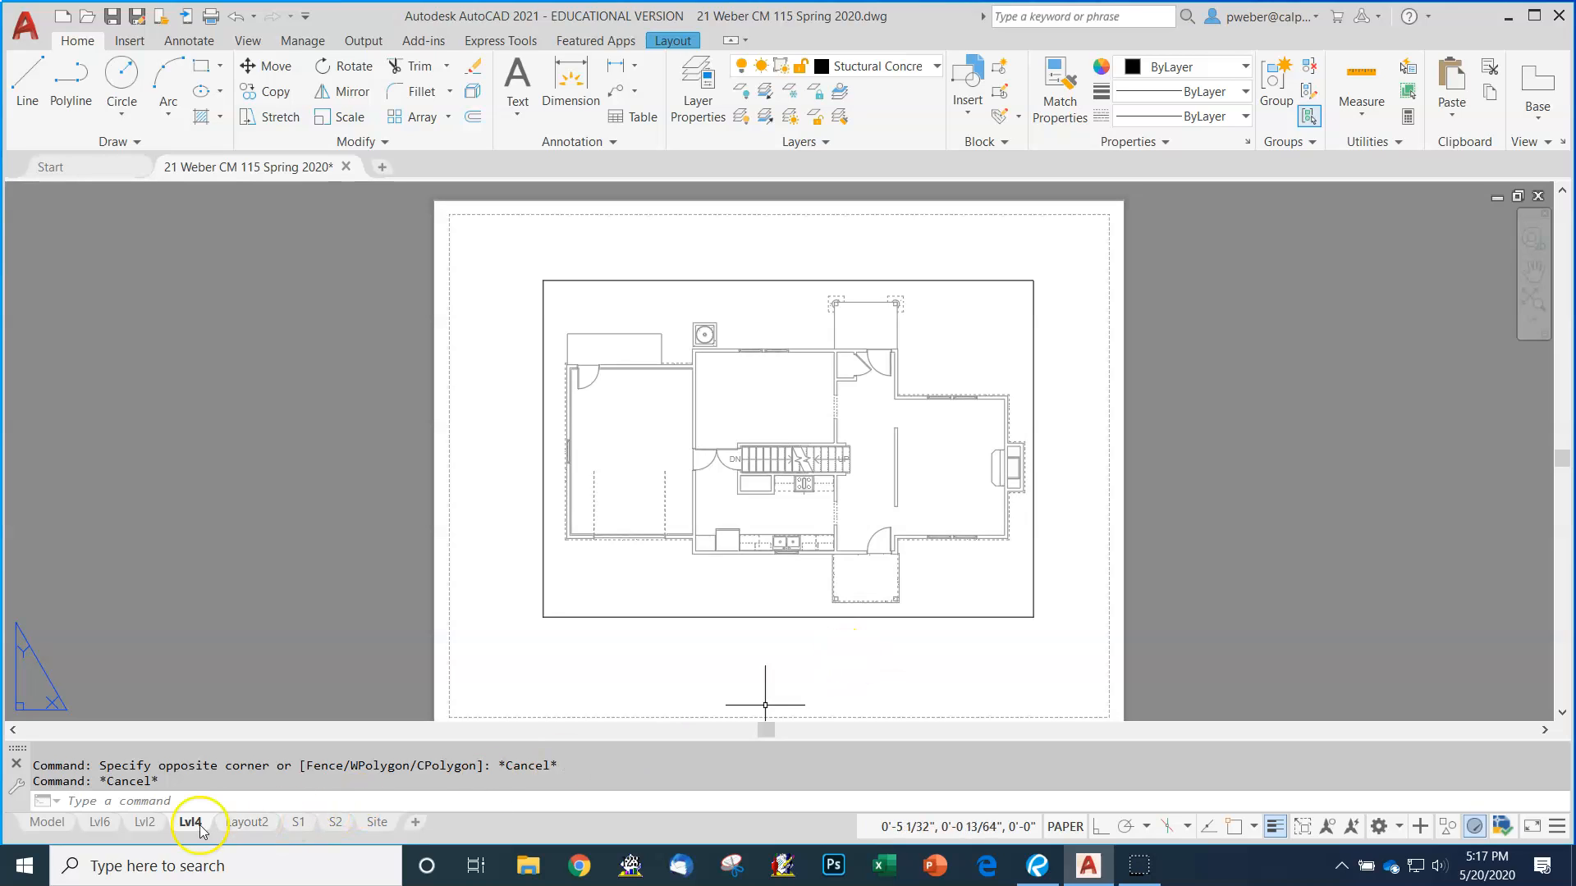
left_click(109, 826)
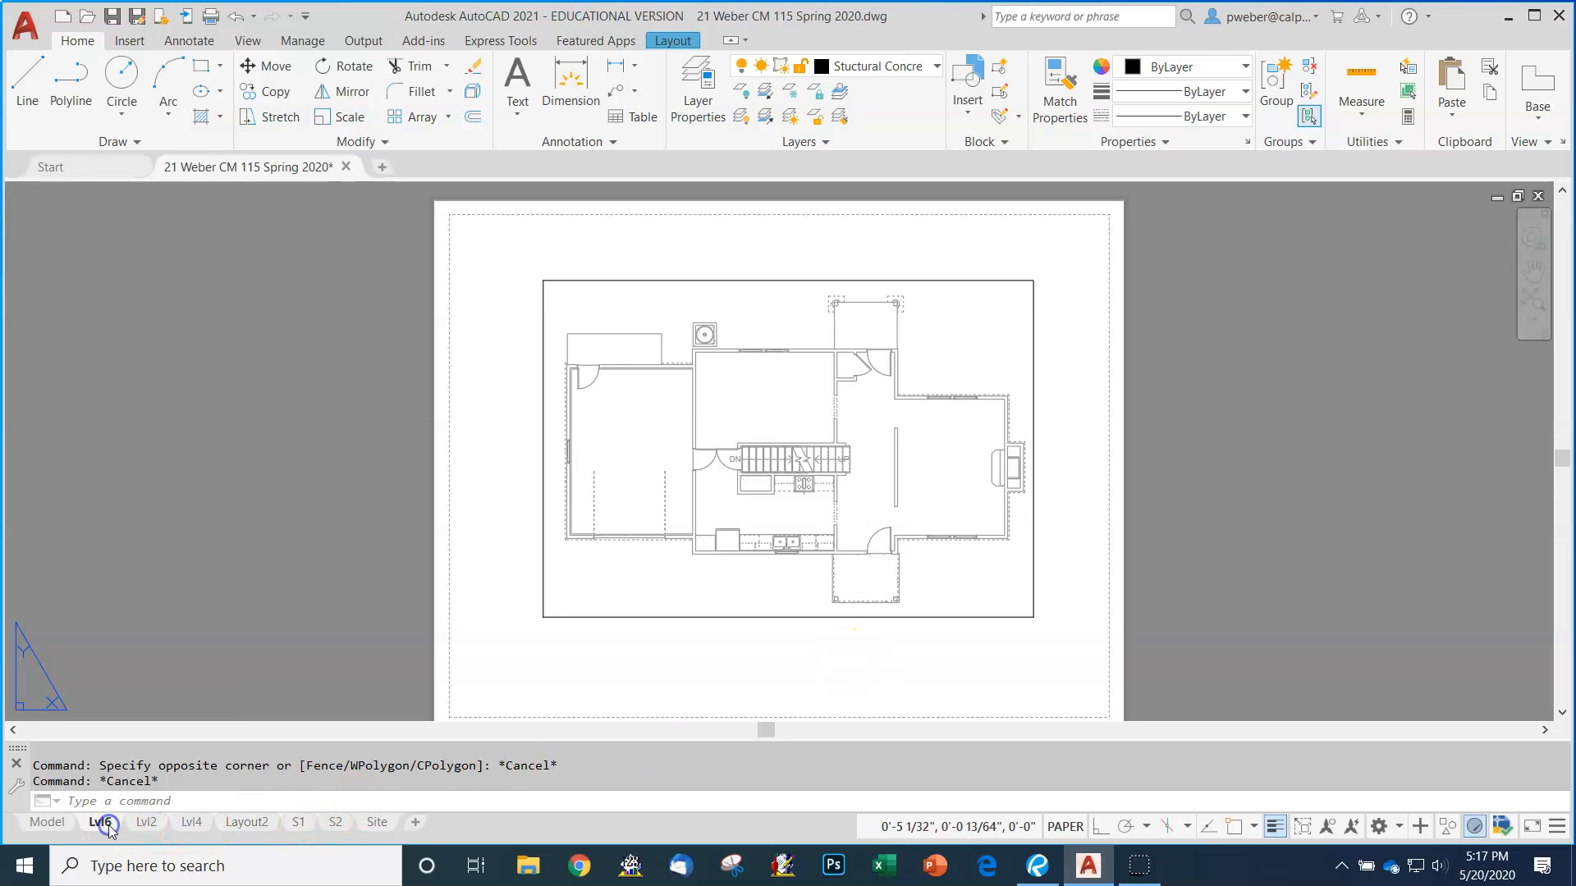
right_click(110, 827)
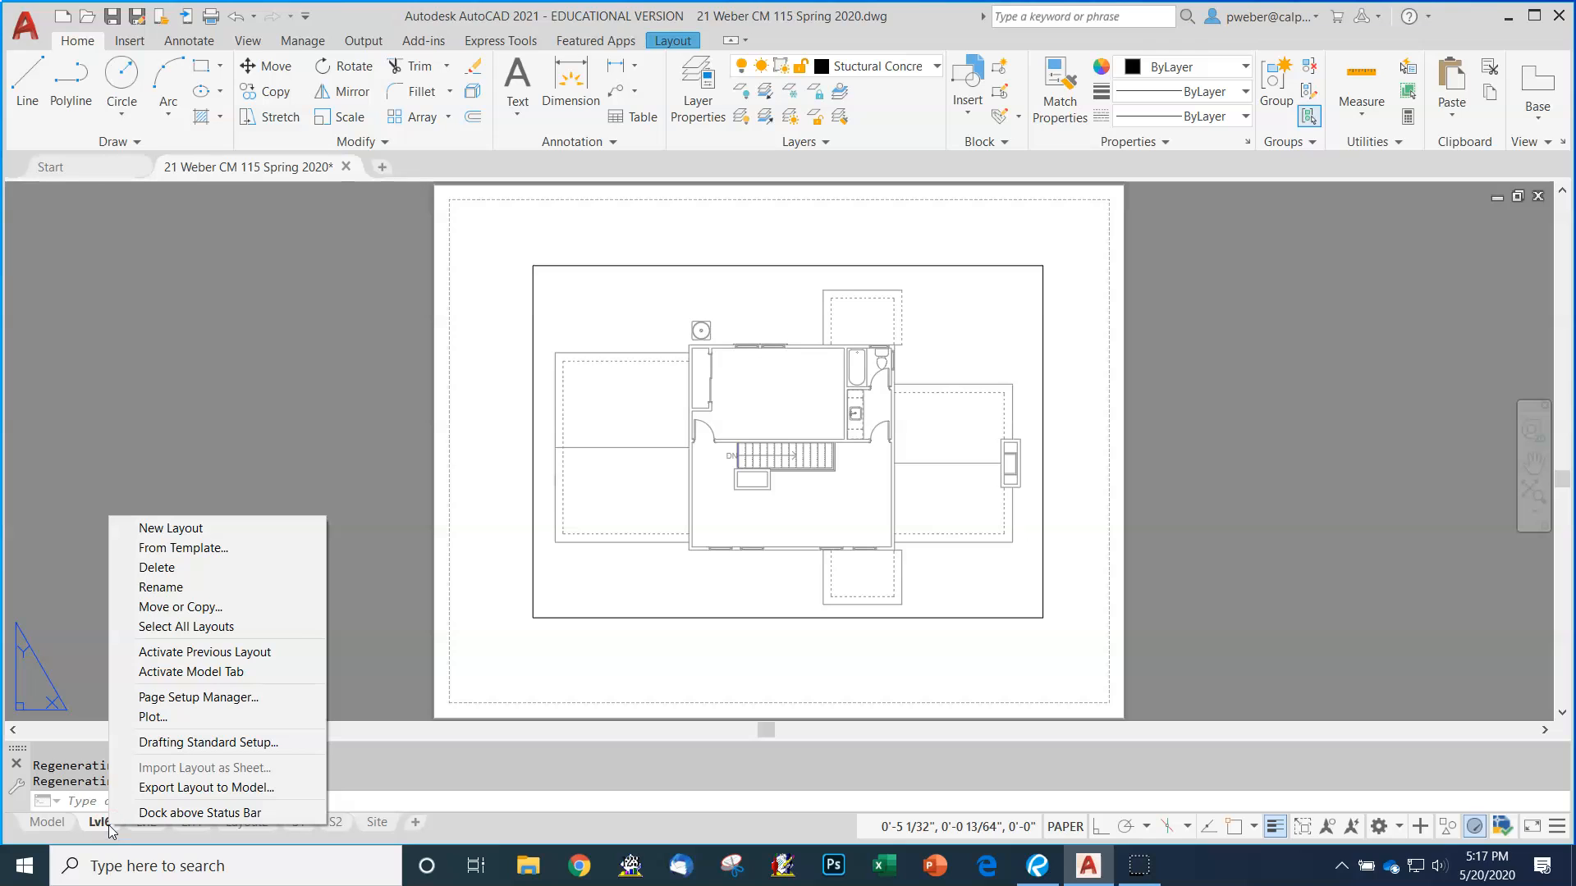
left_click(201, 607)
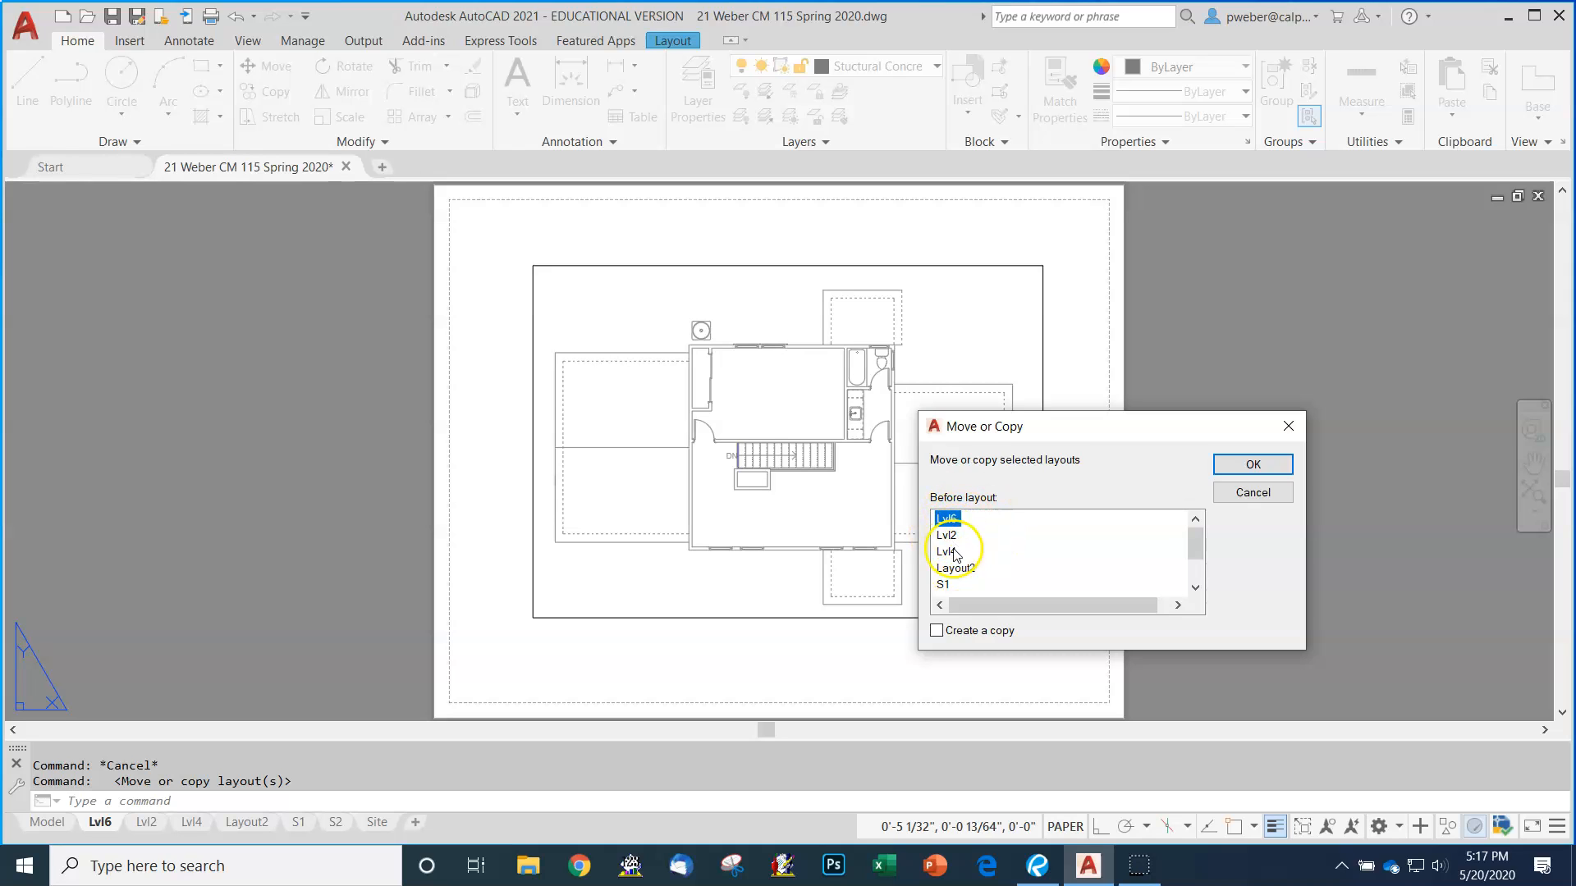
left_click(941, 632)
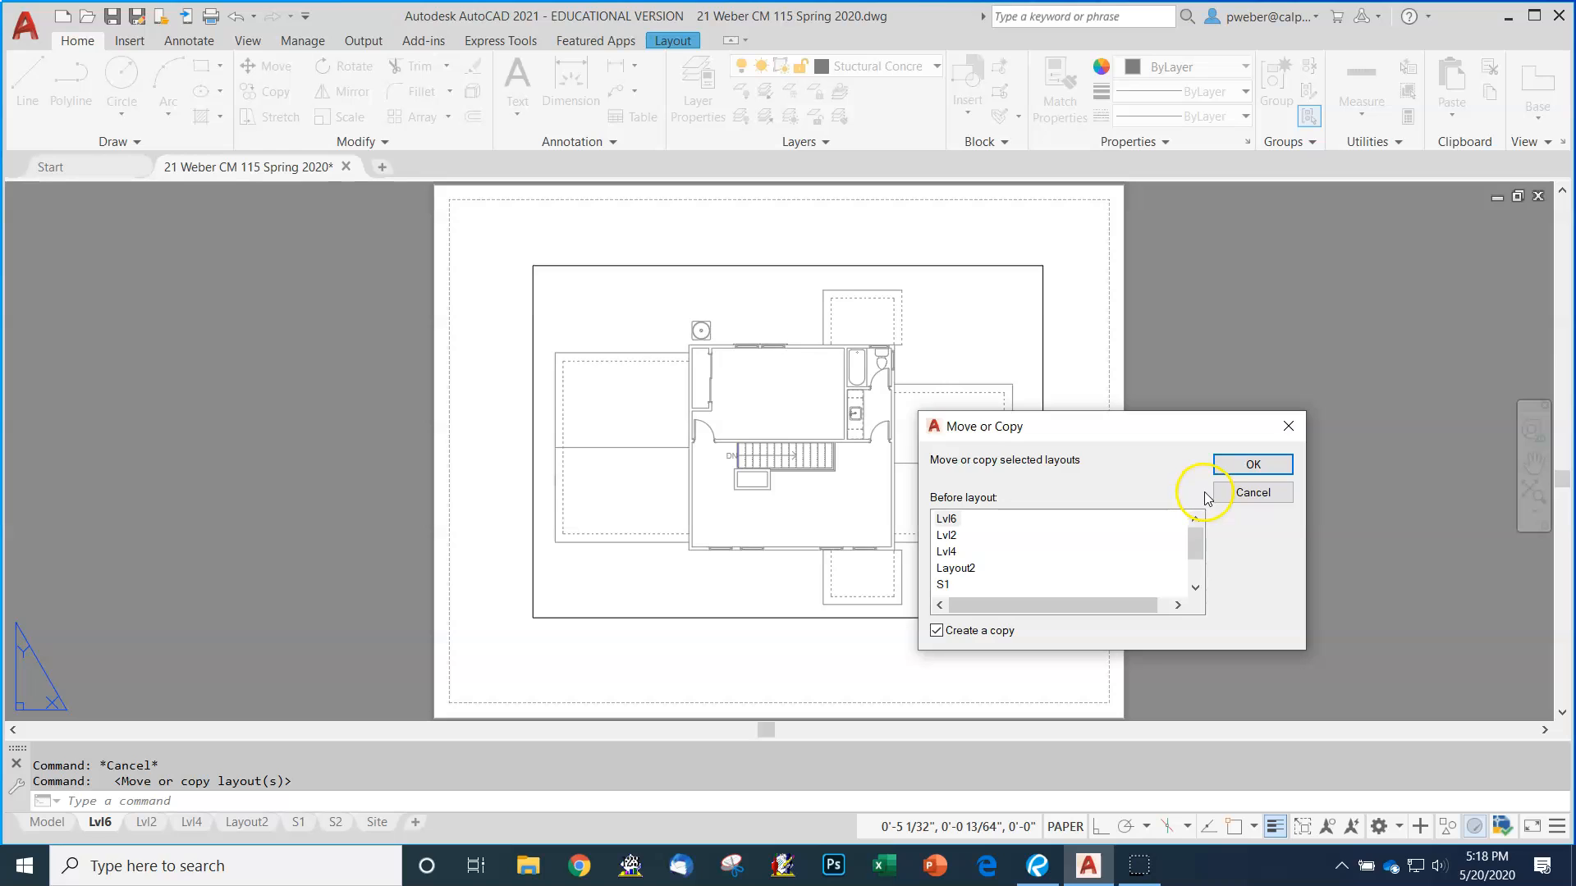
left_click(1287, 428)
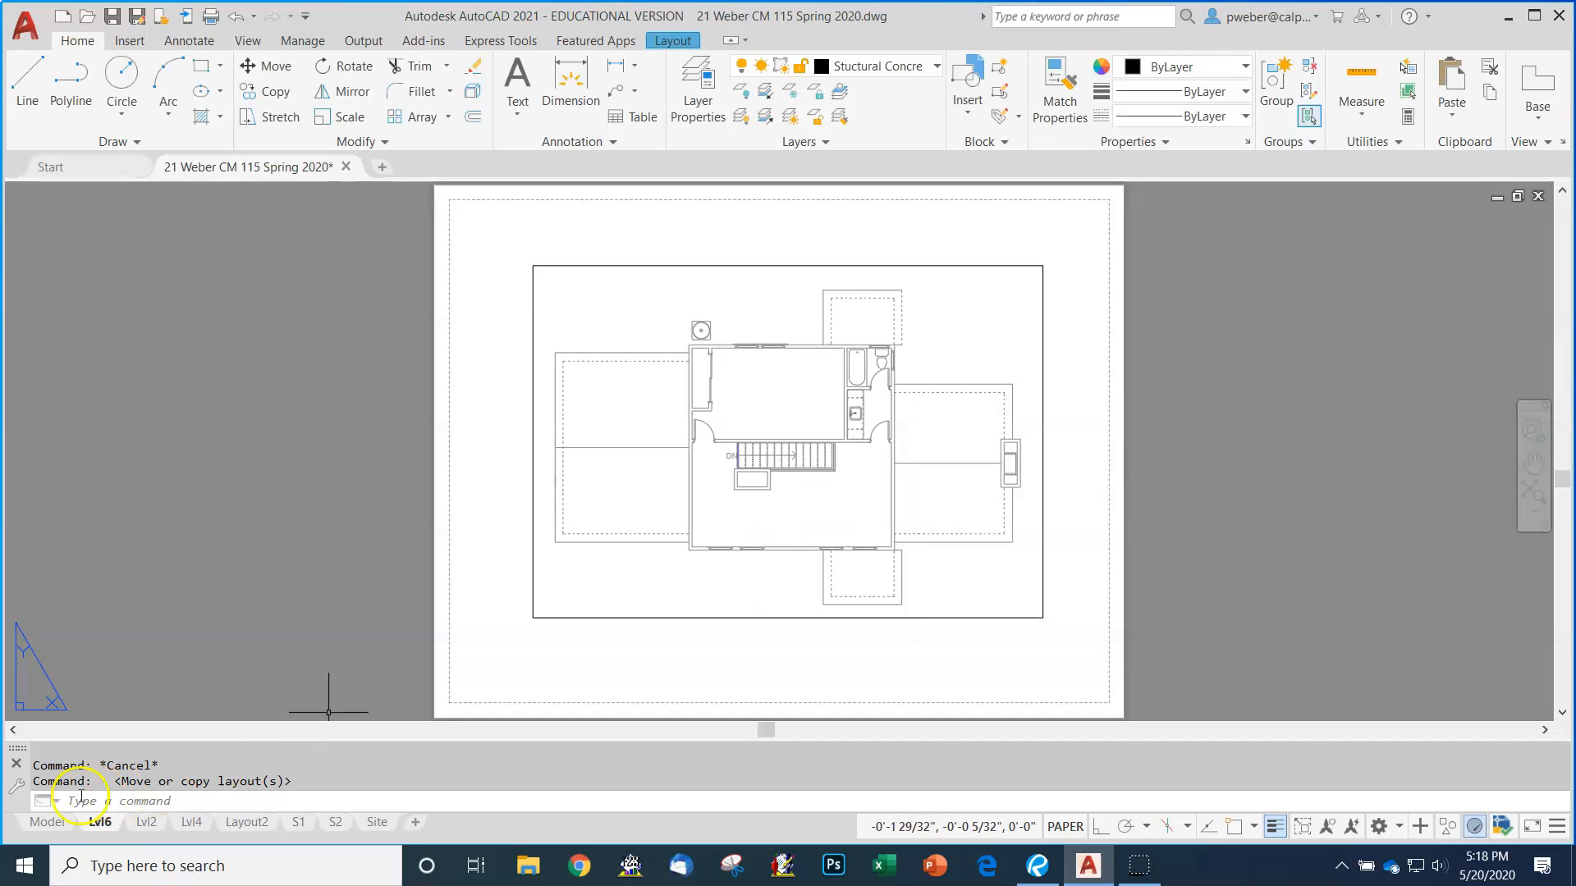
- Review the Lvl2 and Lvl4 layouts and return to model space
left_click(146, 822)
left_click(190, 822)
left_click(48, 823)
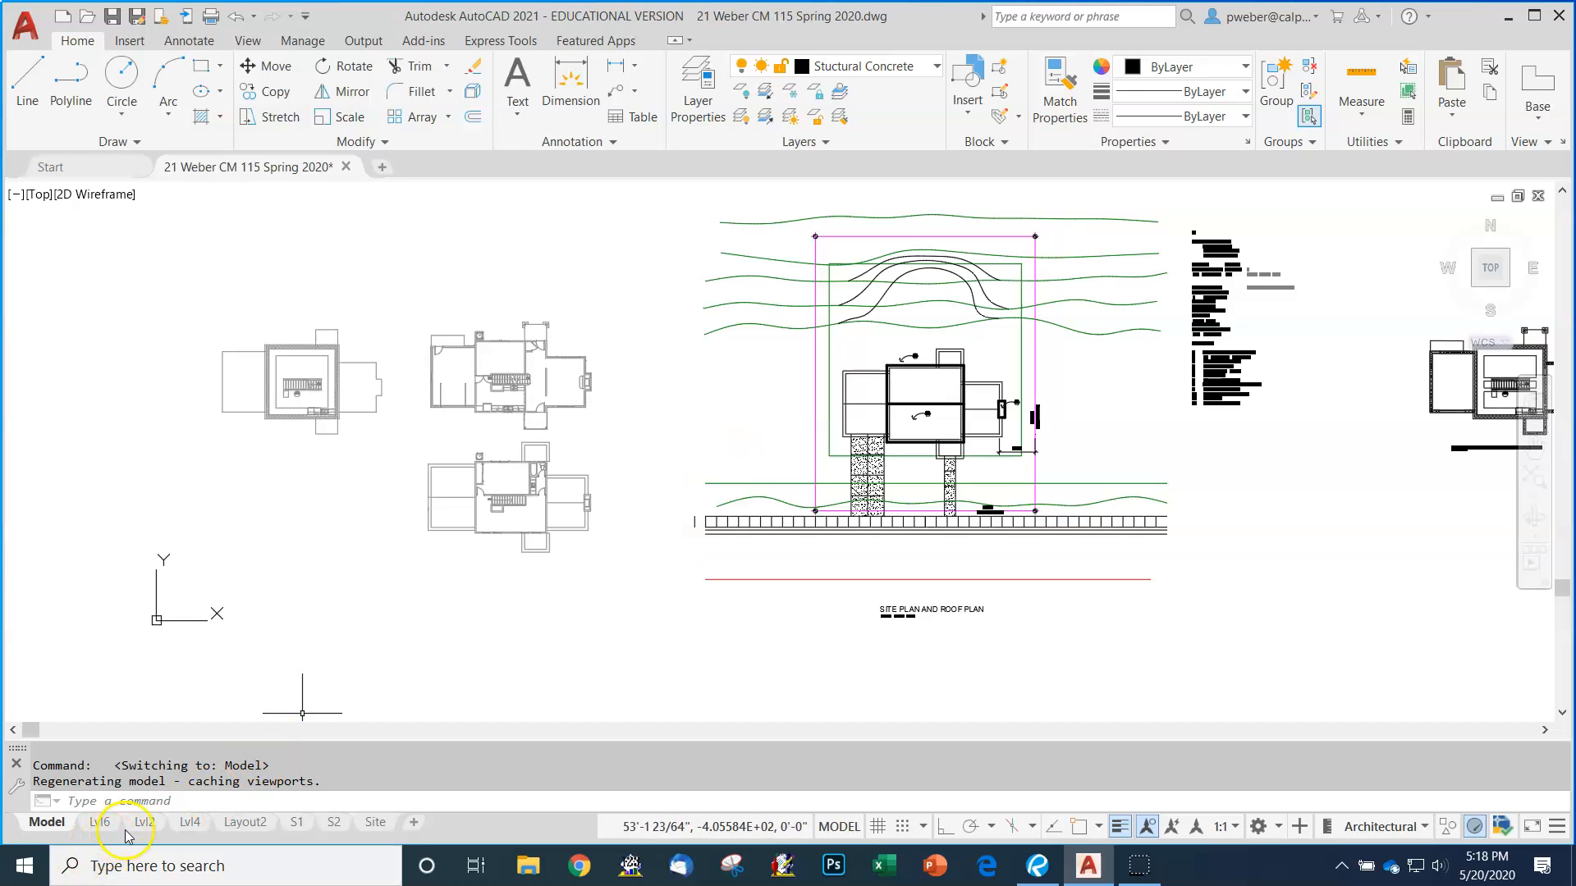
mouse_move(141, 828)
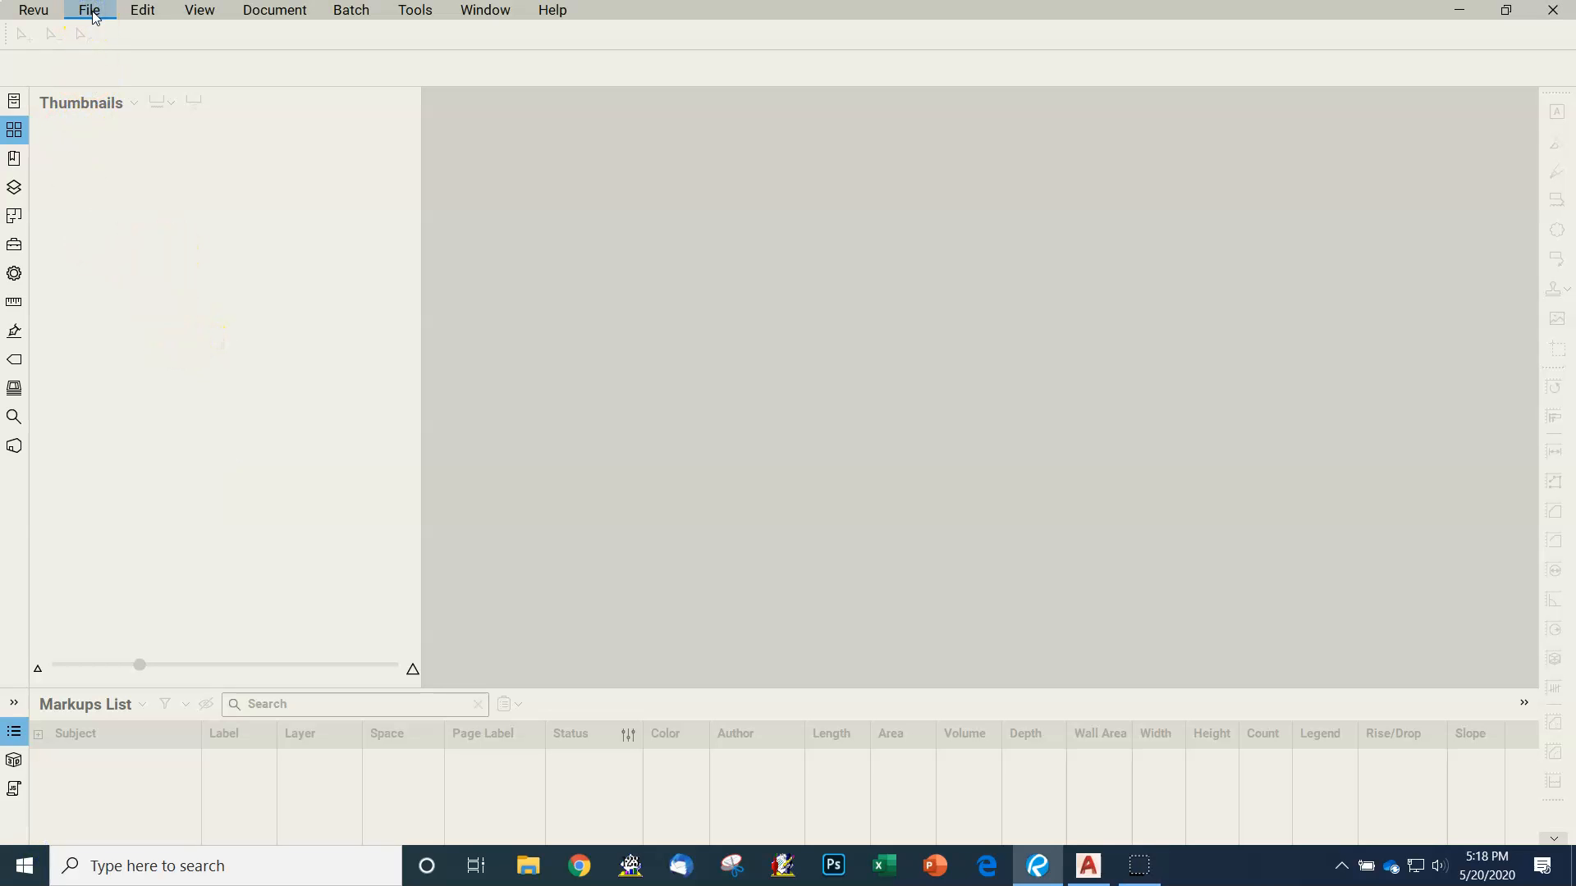
- Switch to Bluebeam Revu and open Lvl2.pdf from the Desktop
left_click(94, 20)
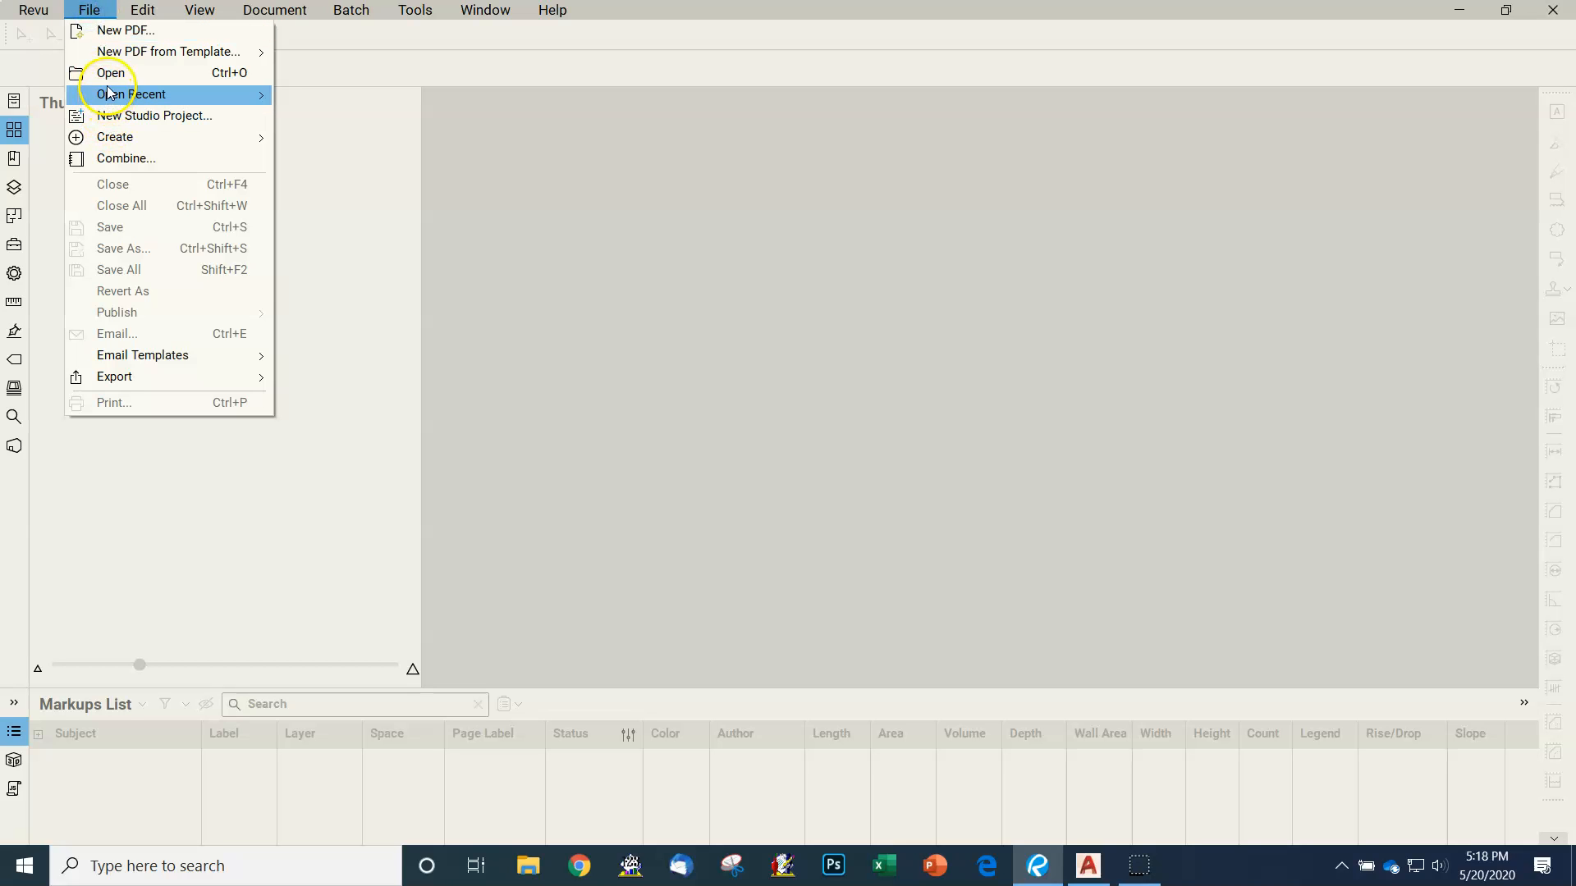
left_click(113, 74)
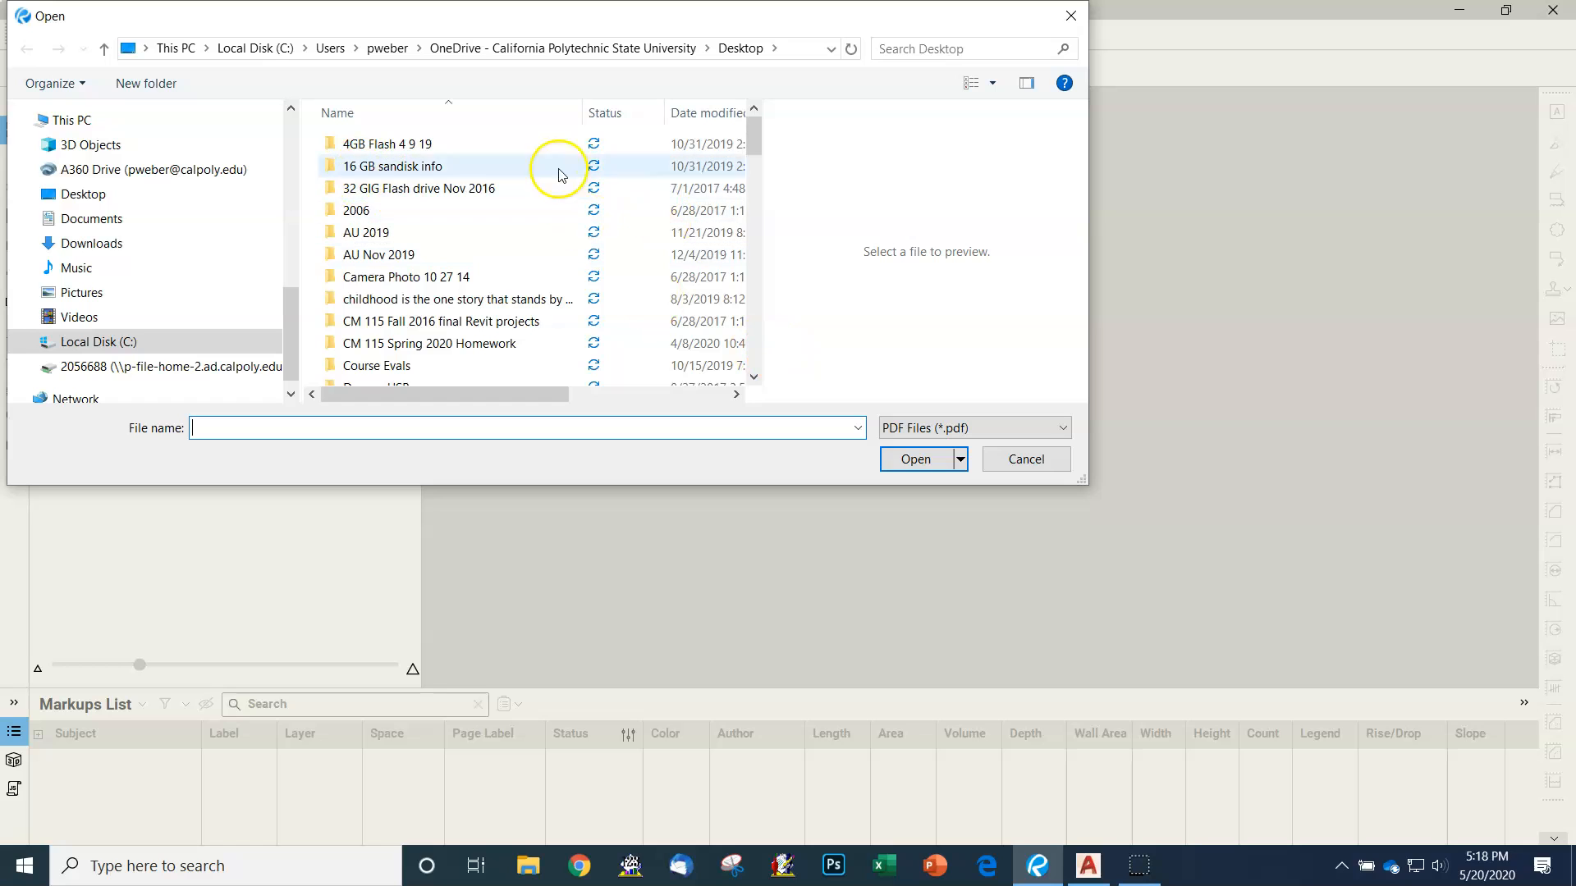
left_click(99, 197)
left_click(373, 213)
left_click(903, 457)
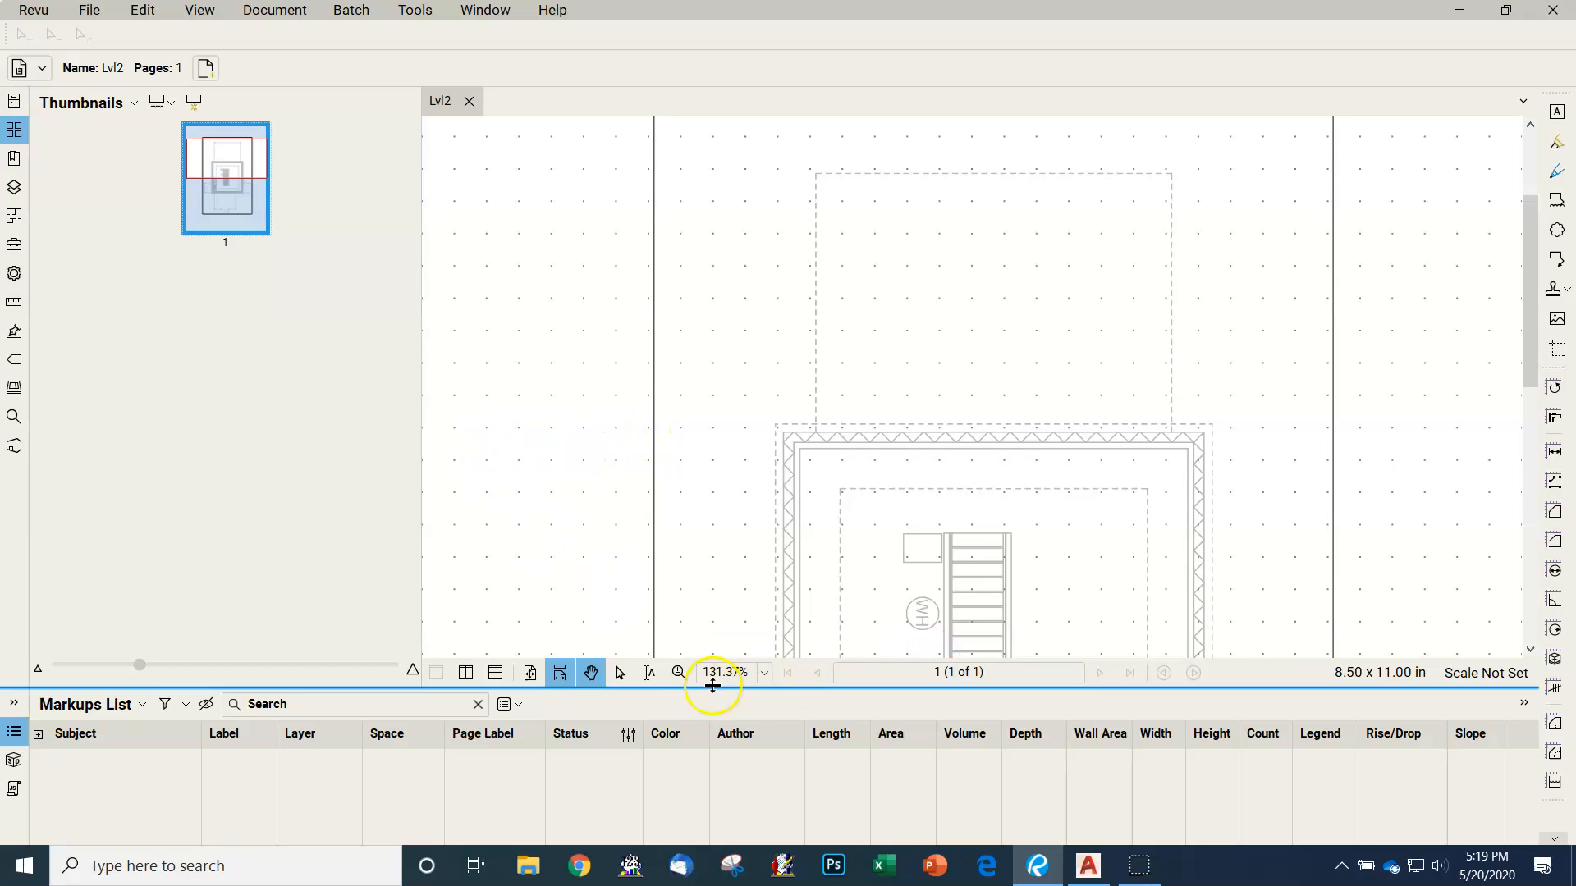
- View the whole Lvl2 page with Fit Page and set its zoom to 100%
left_click(765, 673)
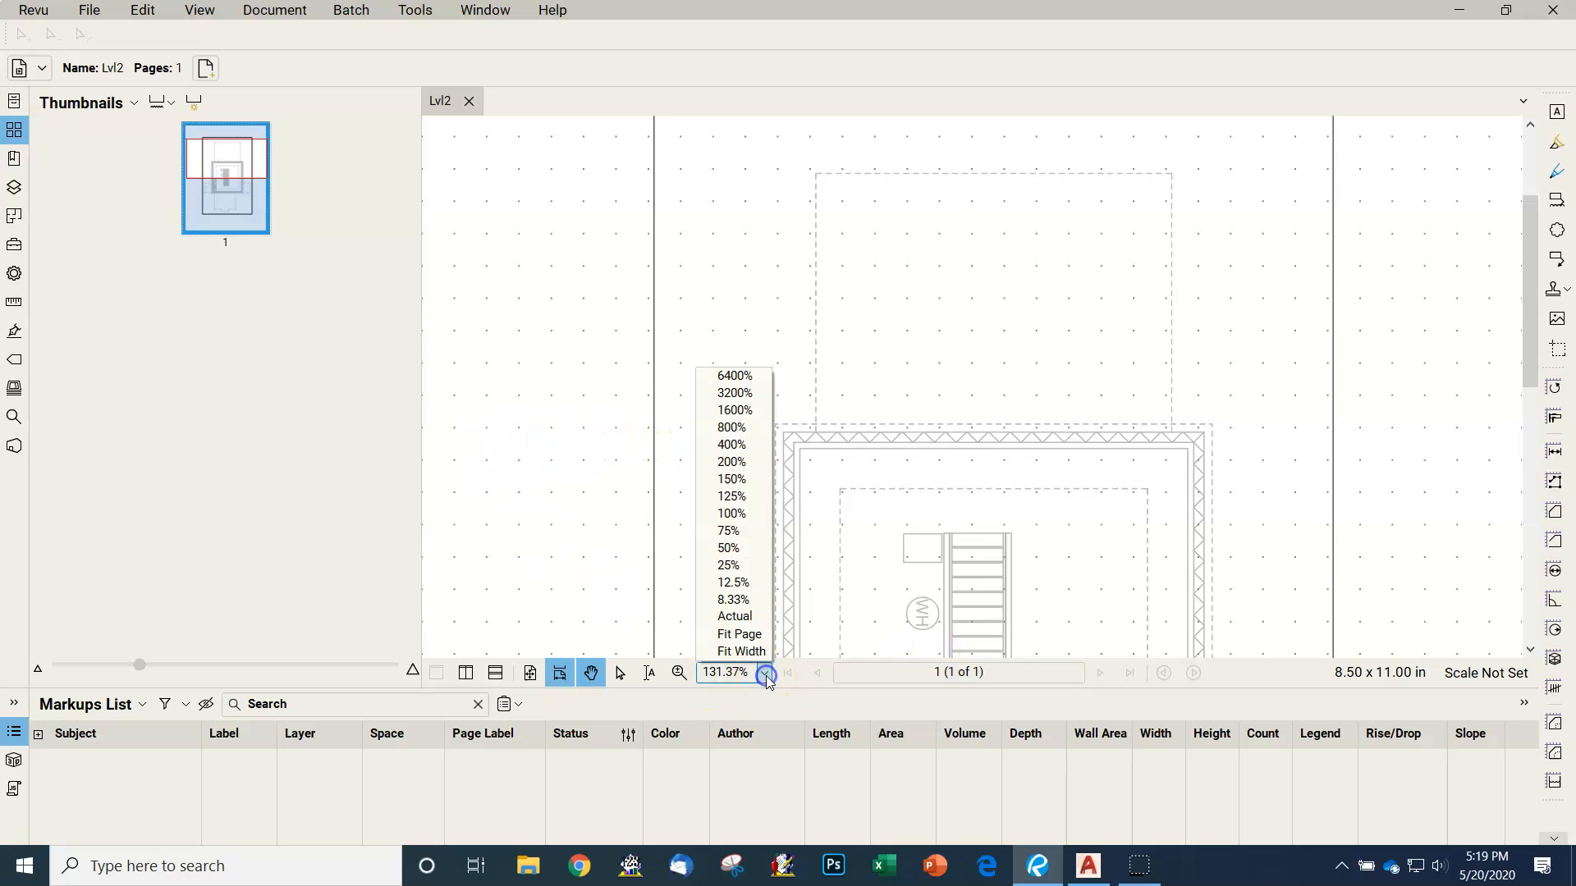
left_click(733, 513)
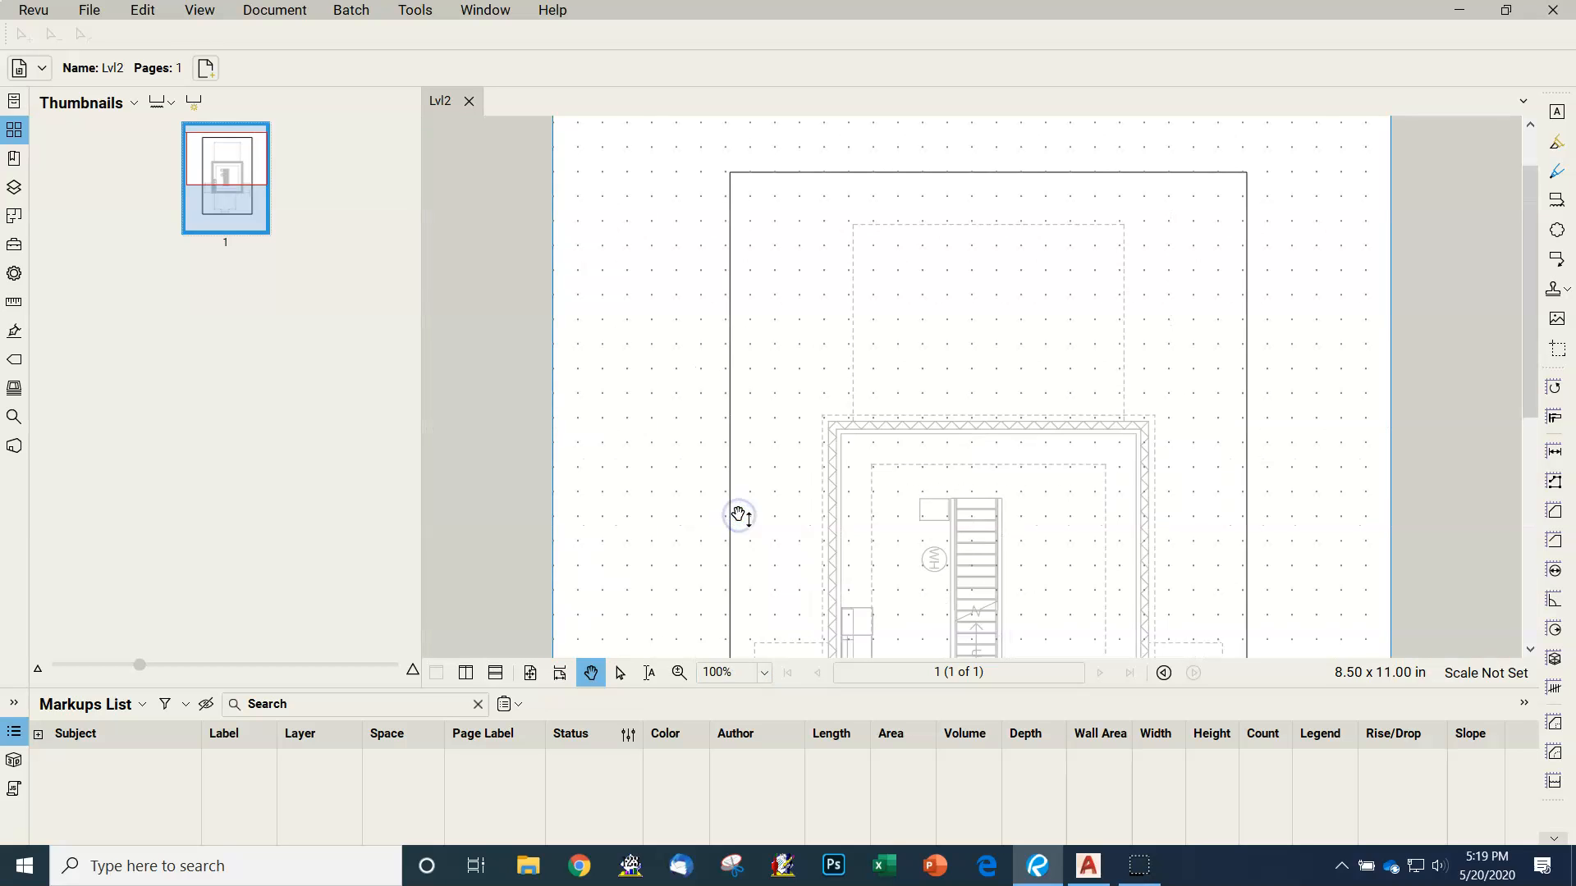
left_click(763, 673)
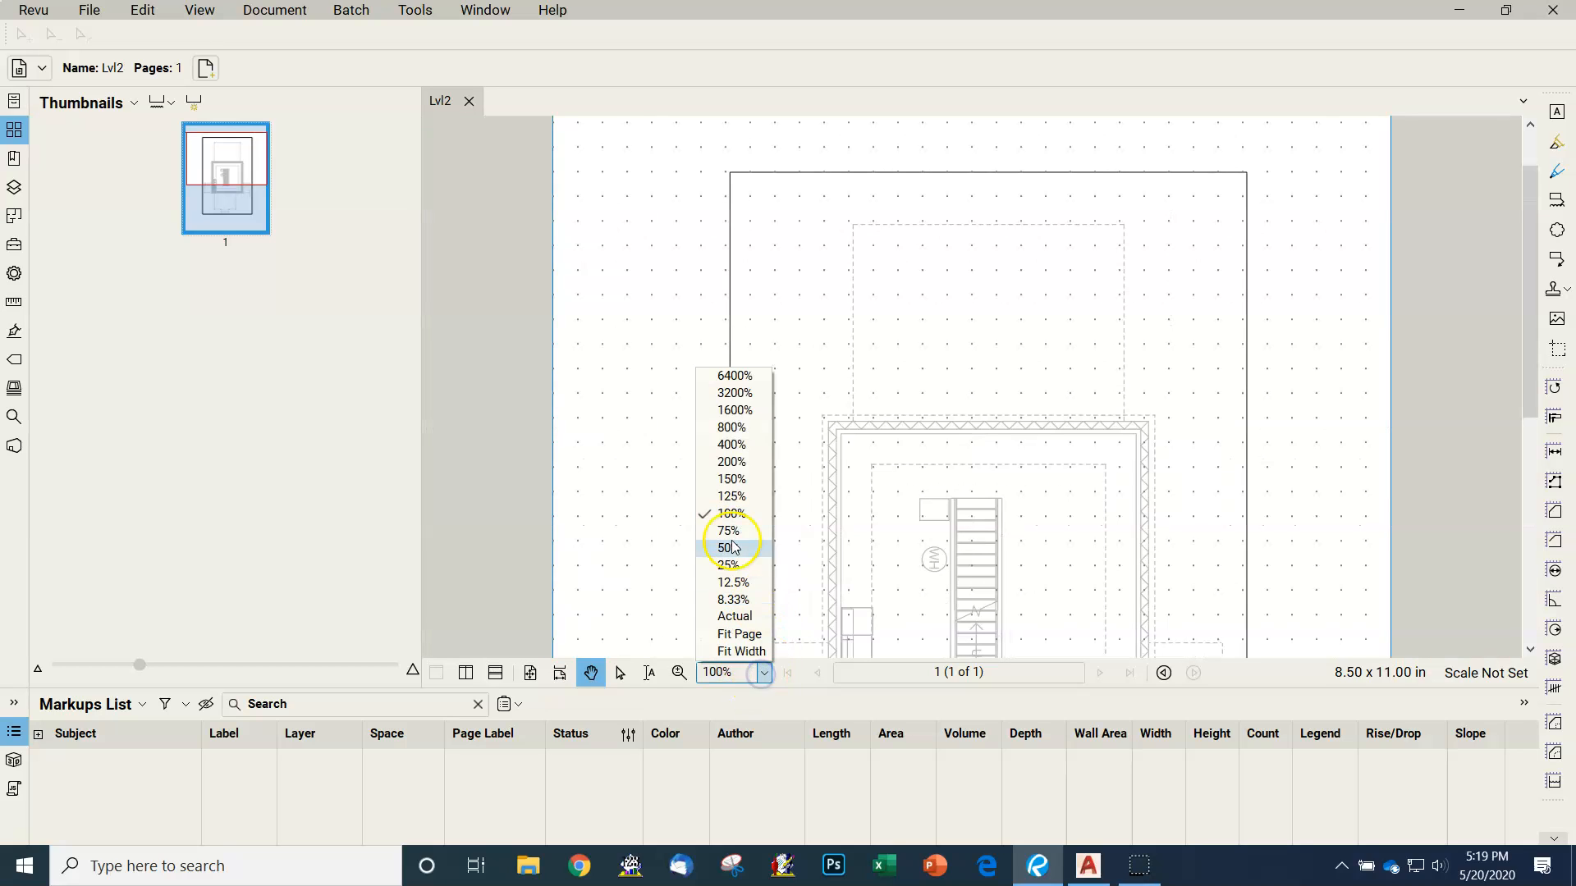
left_click(739, 636)
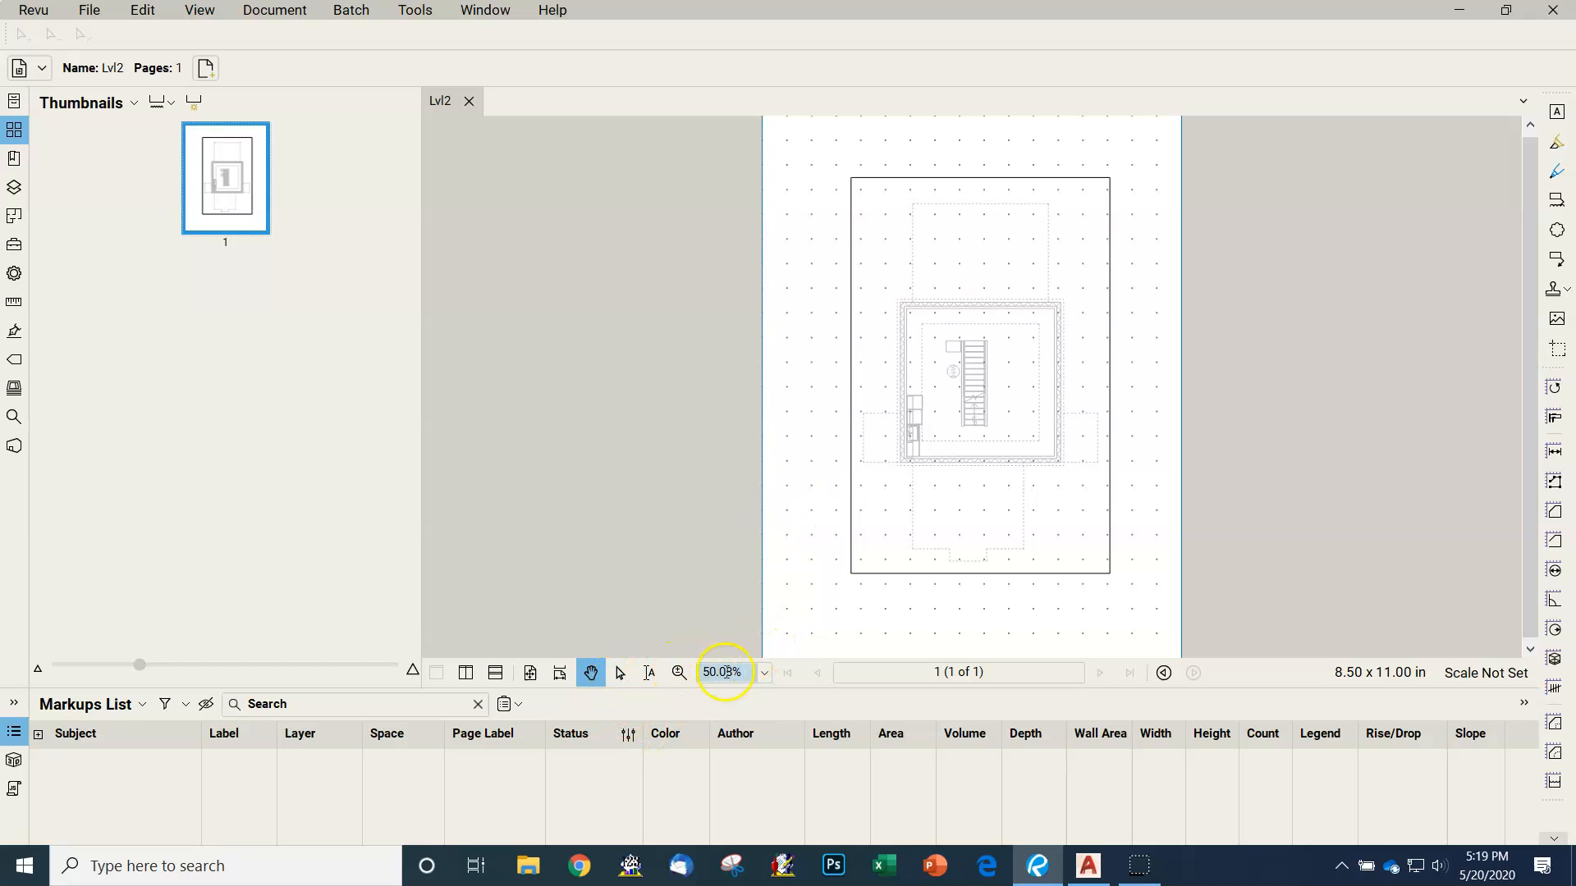
left_click(763, 674)
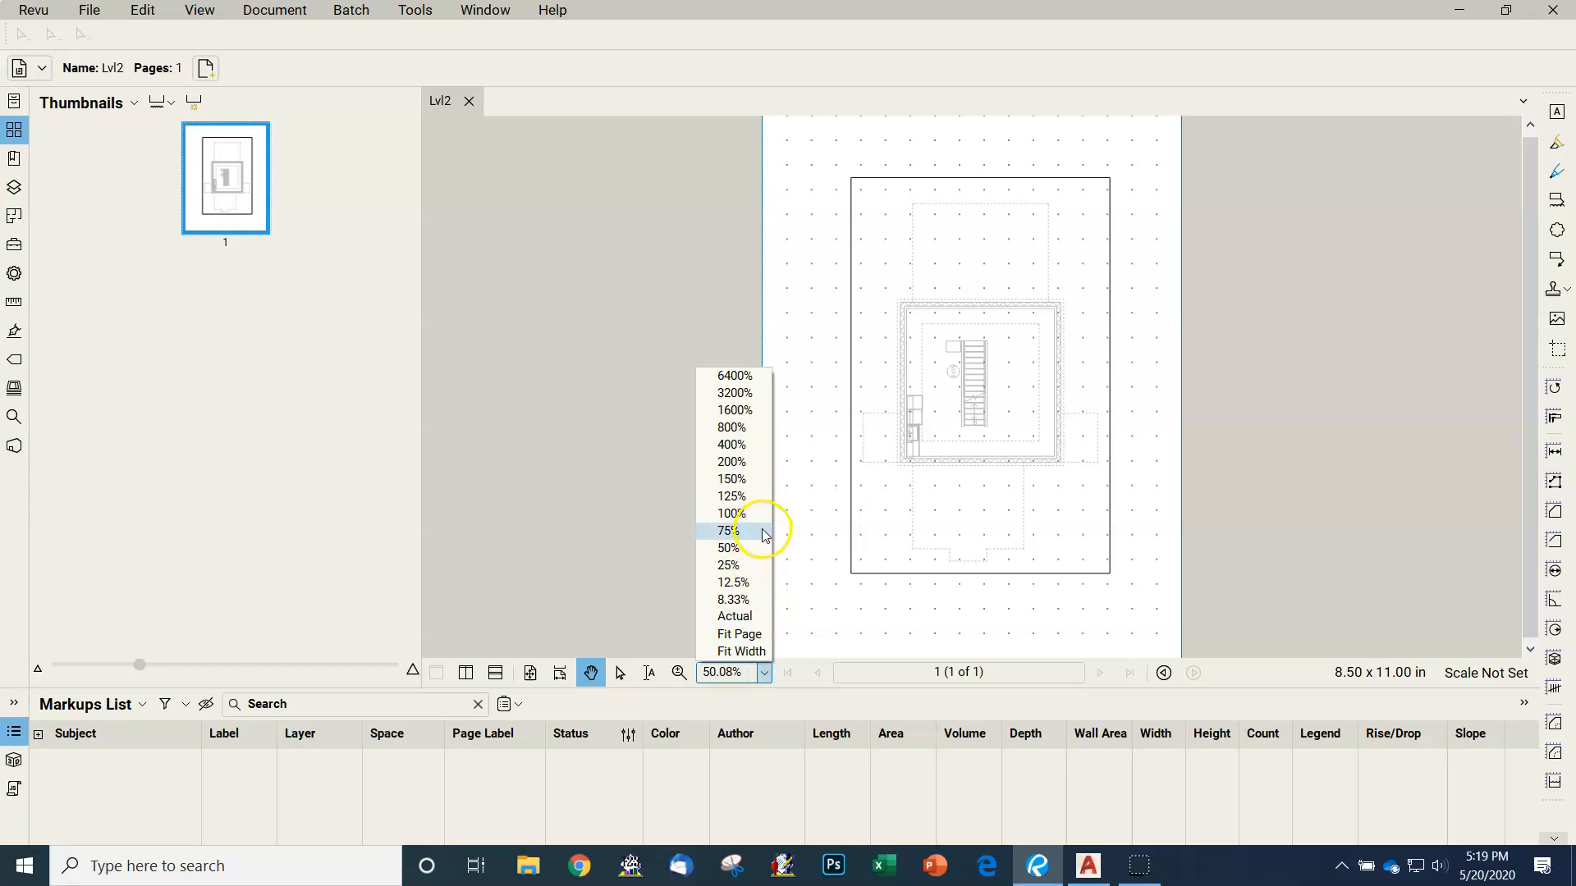
left_click(732, 514)
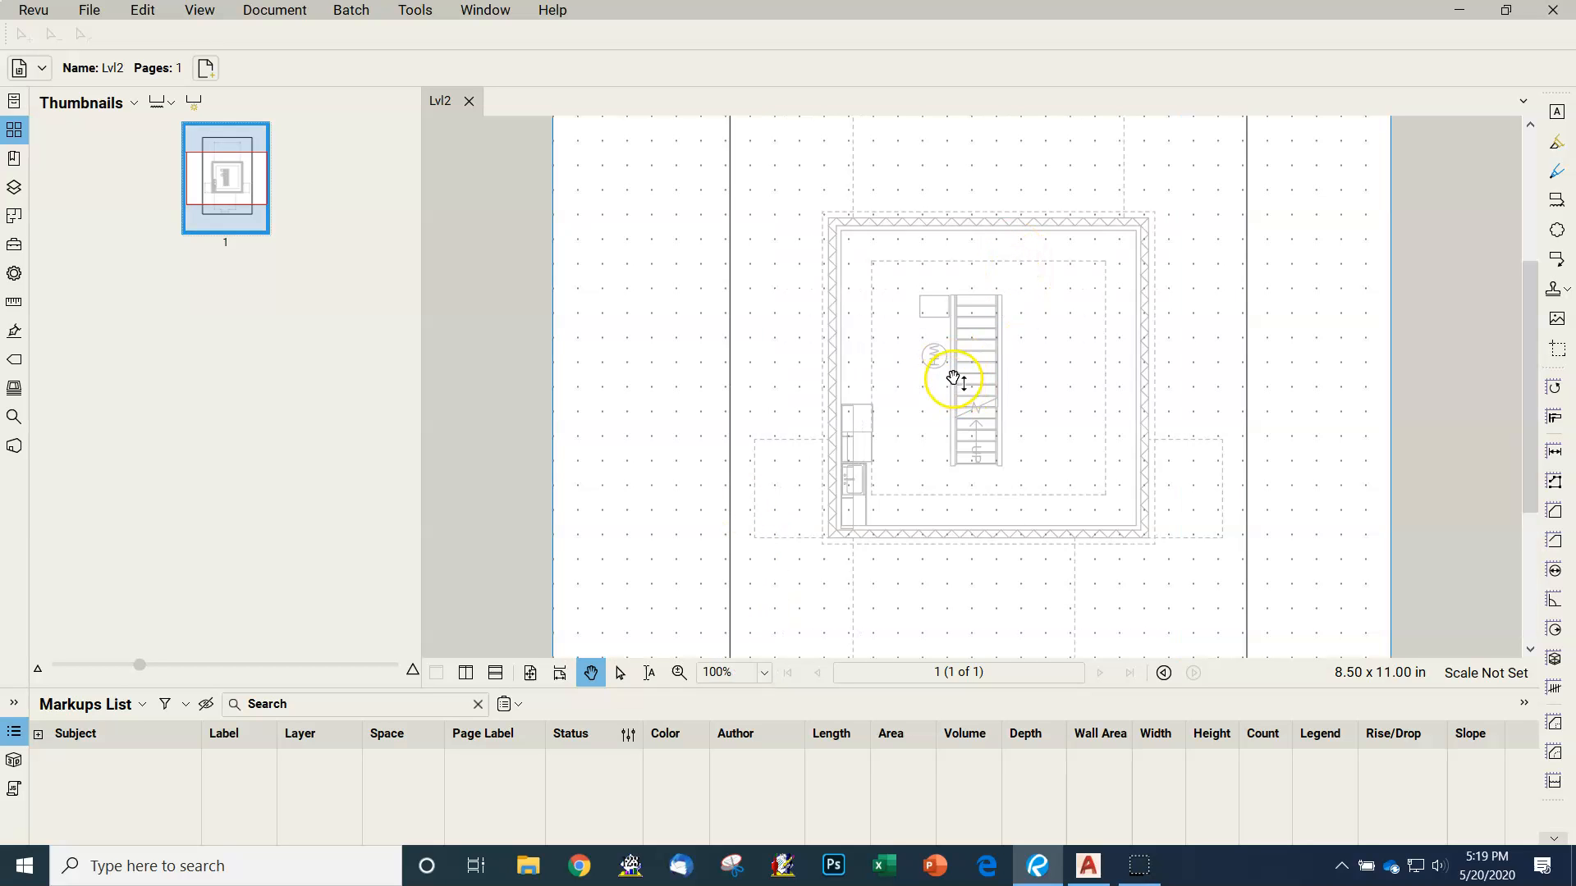
- Calibrate the page scale between the two outer corners of the plan's upper exterior wall, with a distance of 26 feet
left_click(16, 305)
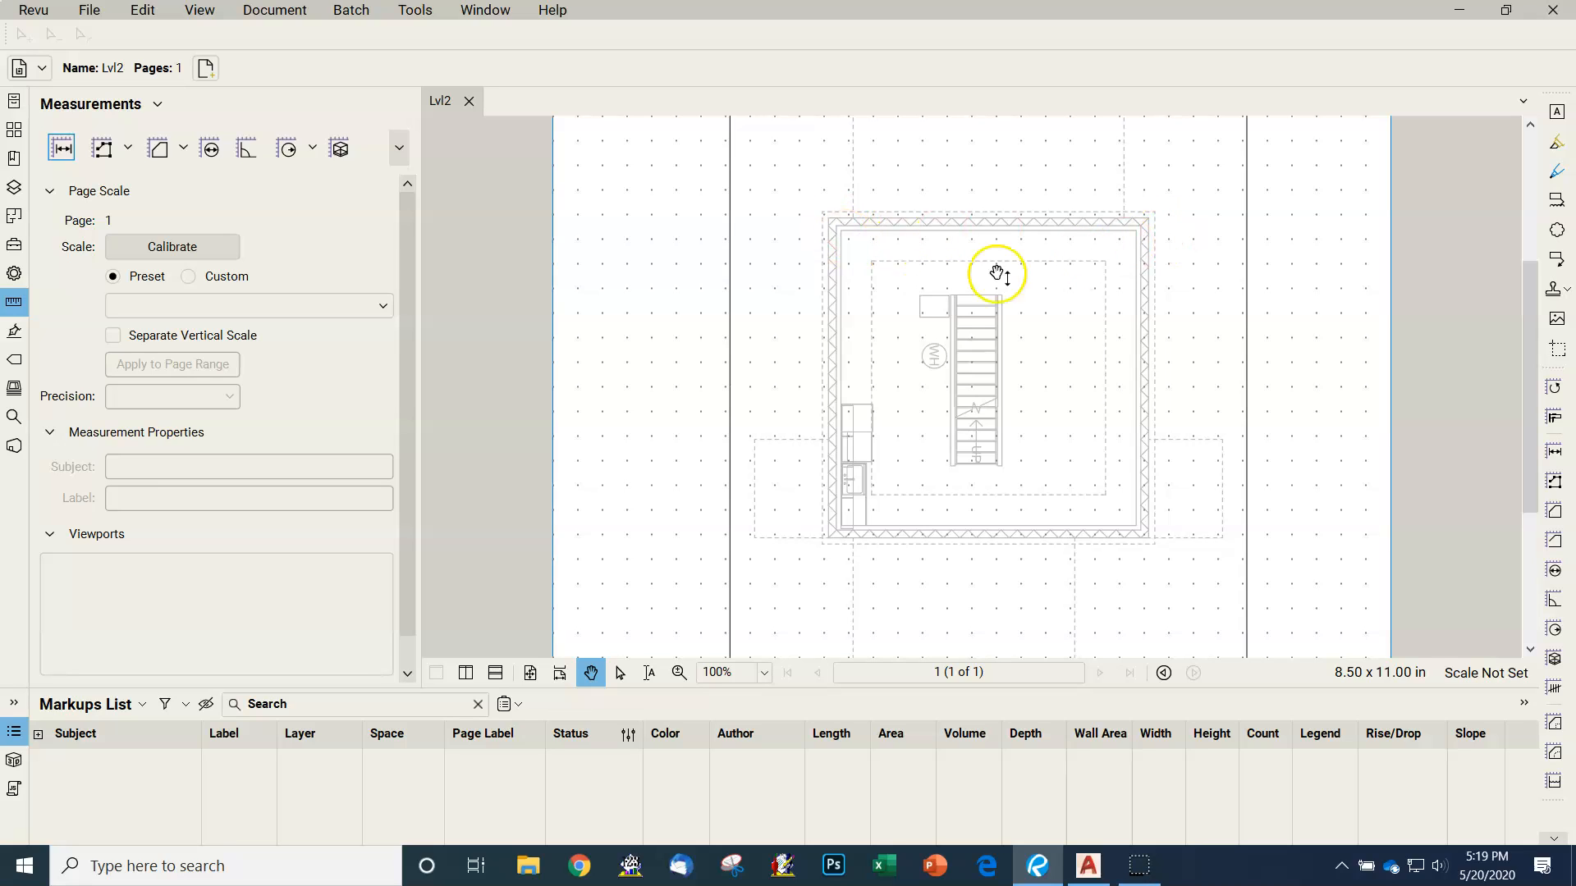
left_click(195, 248)
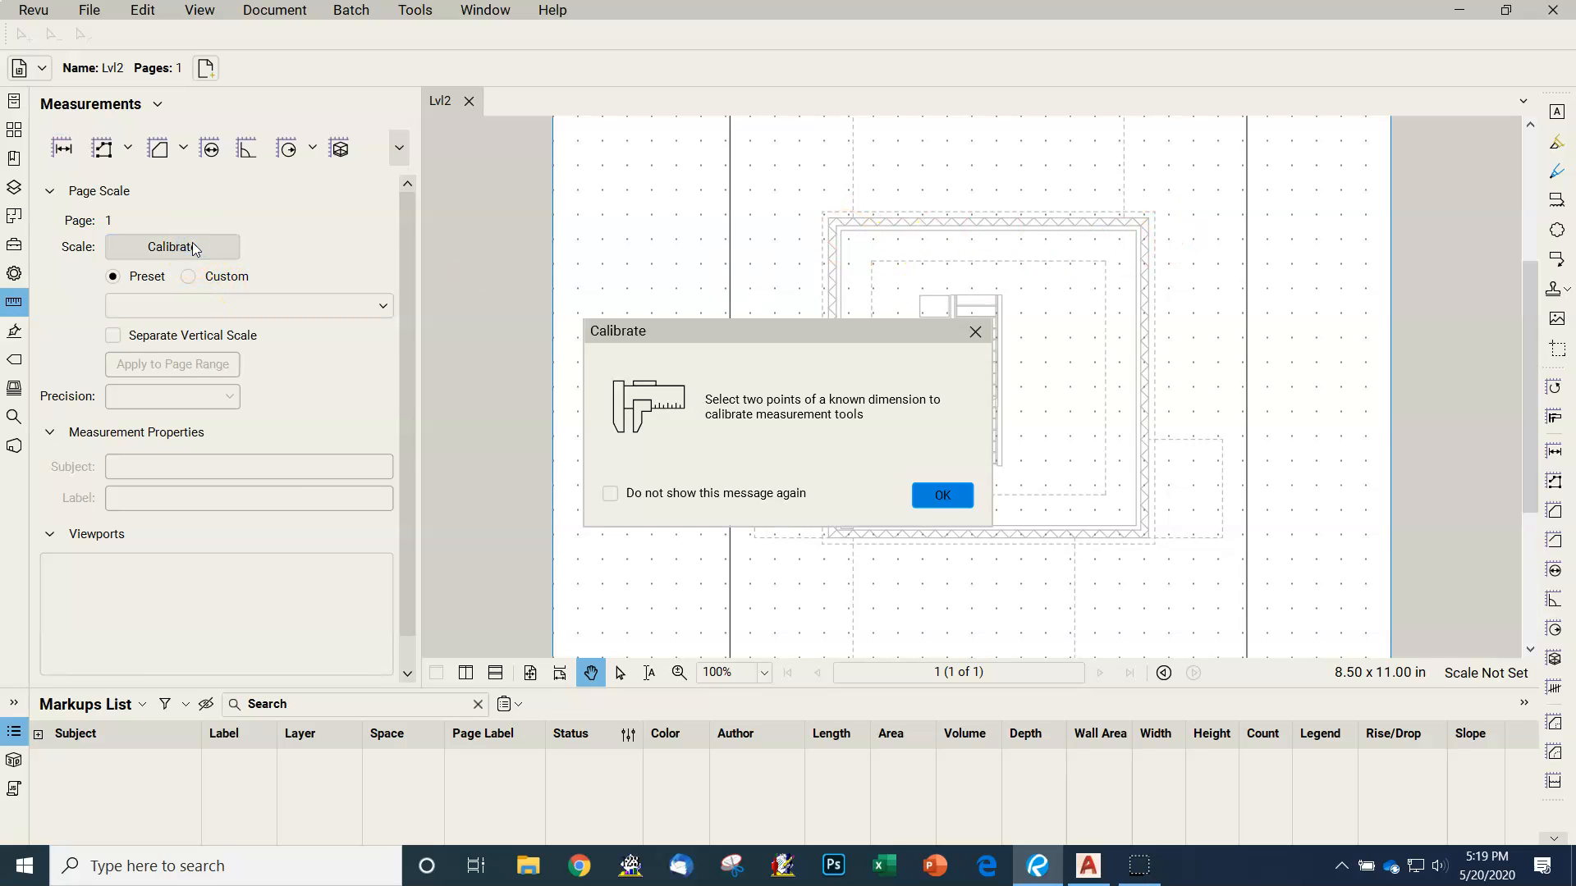
left_click(939, 493)
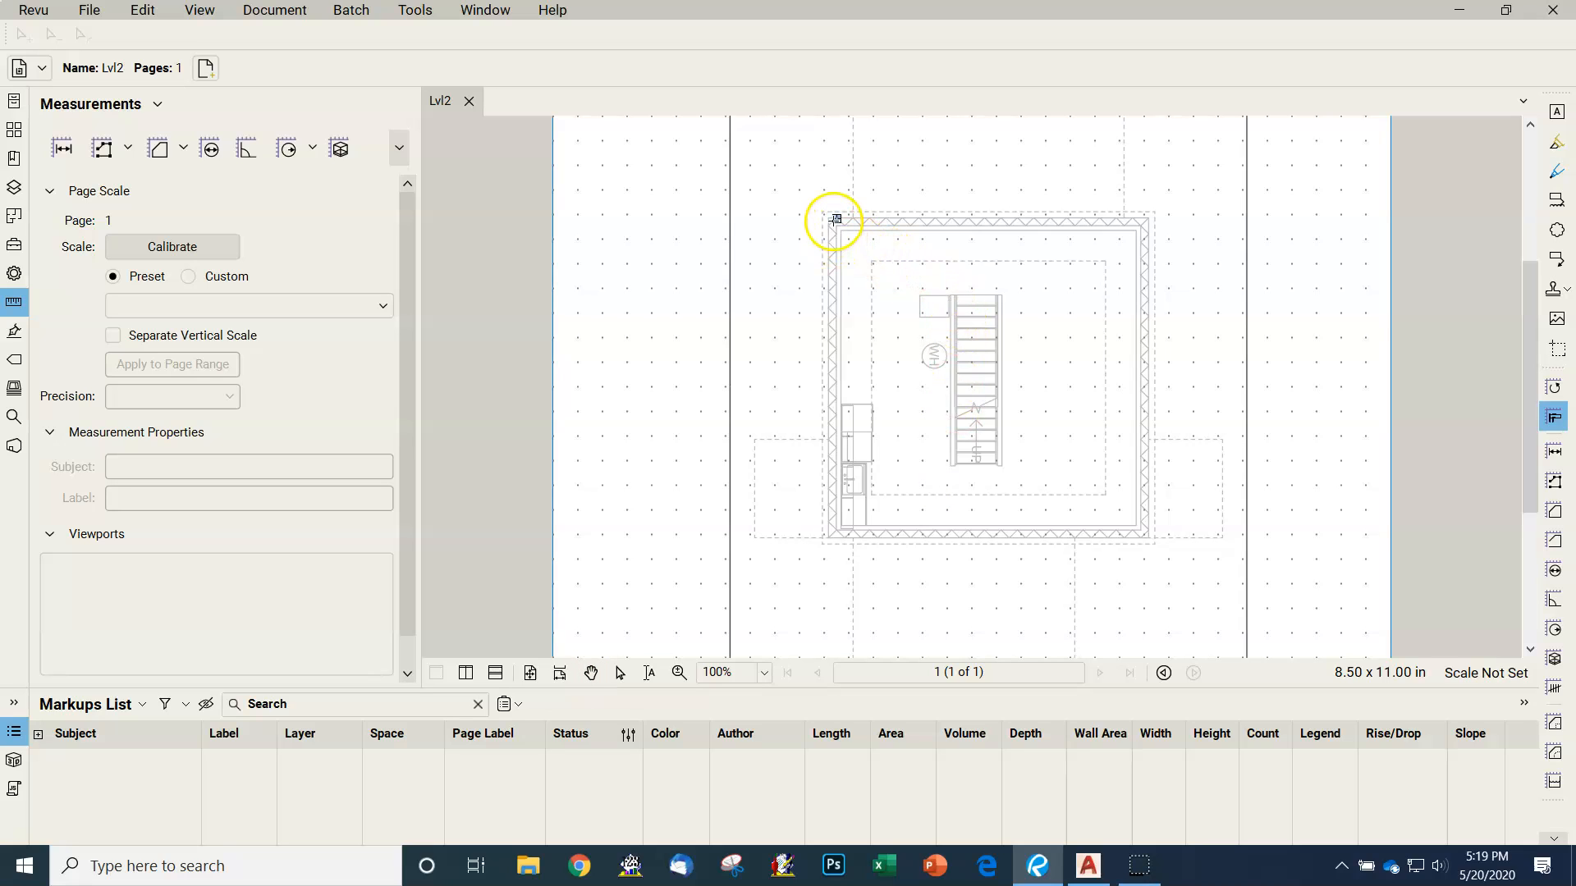
scroll(835, 219, "up", 1)
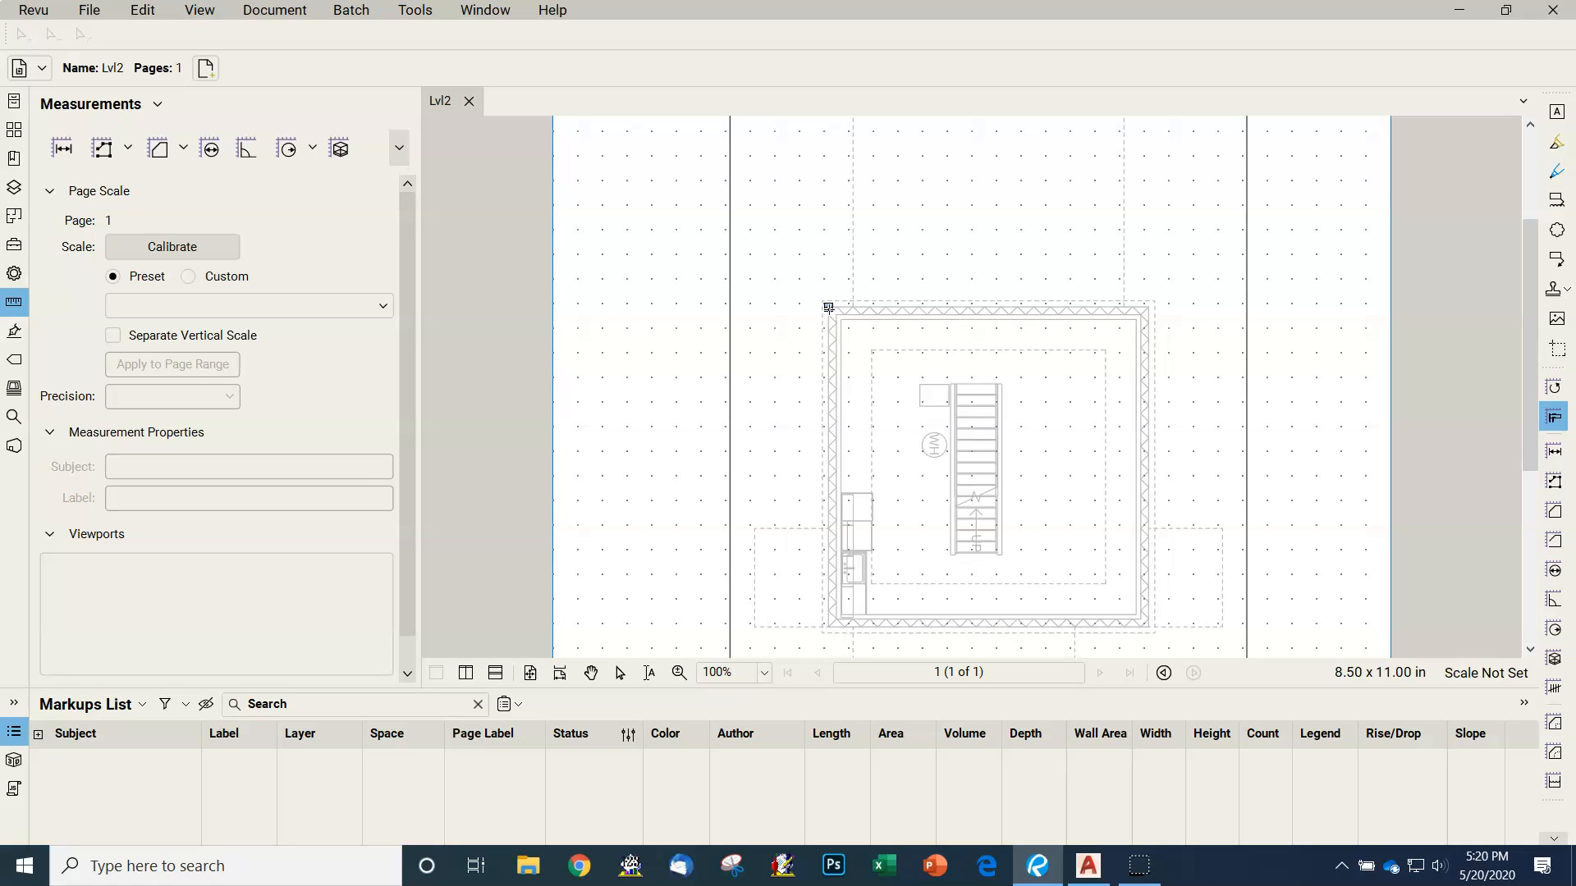
left_click(829, 308)
left_click(1147, 305)
left_click(883, 409)
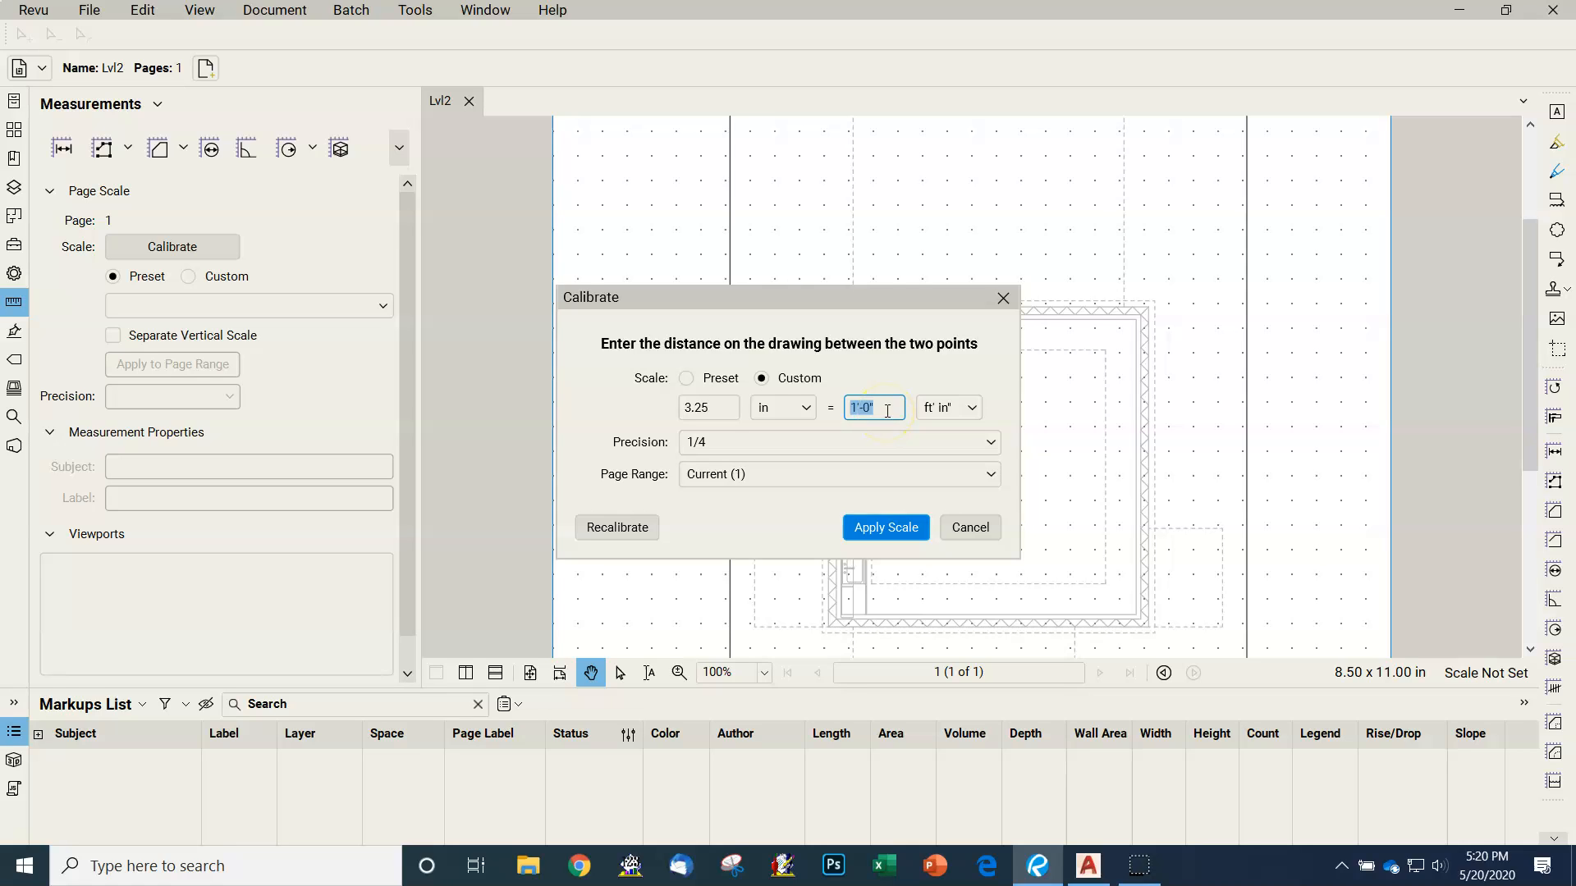
type("26")
left_click(884, 527)
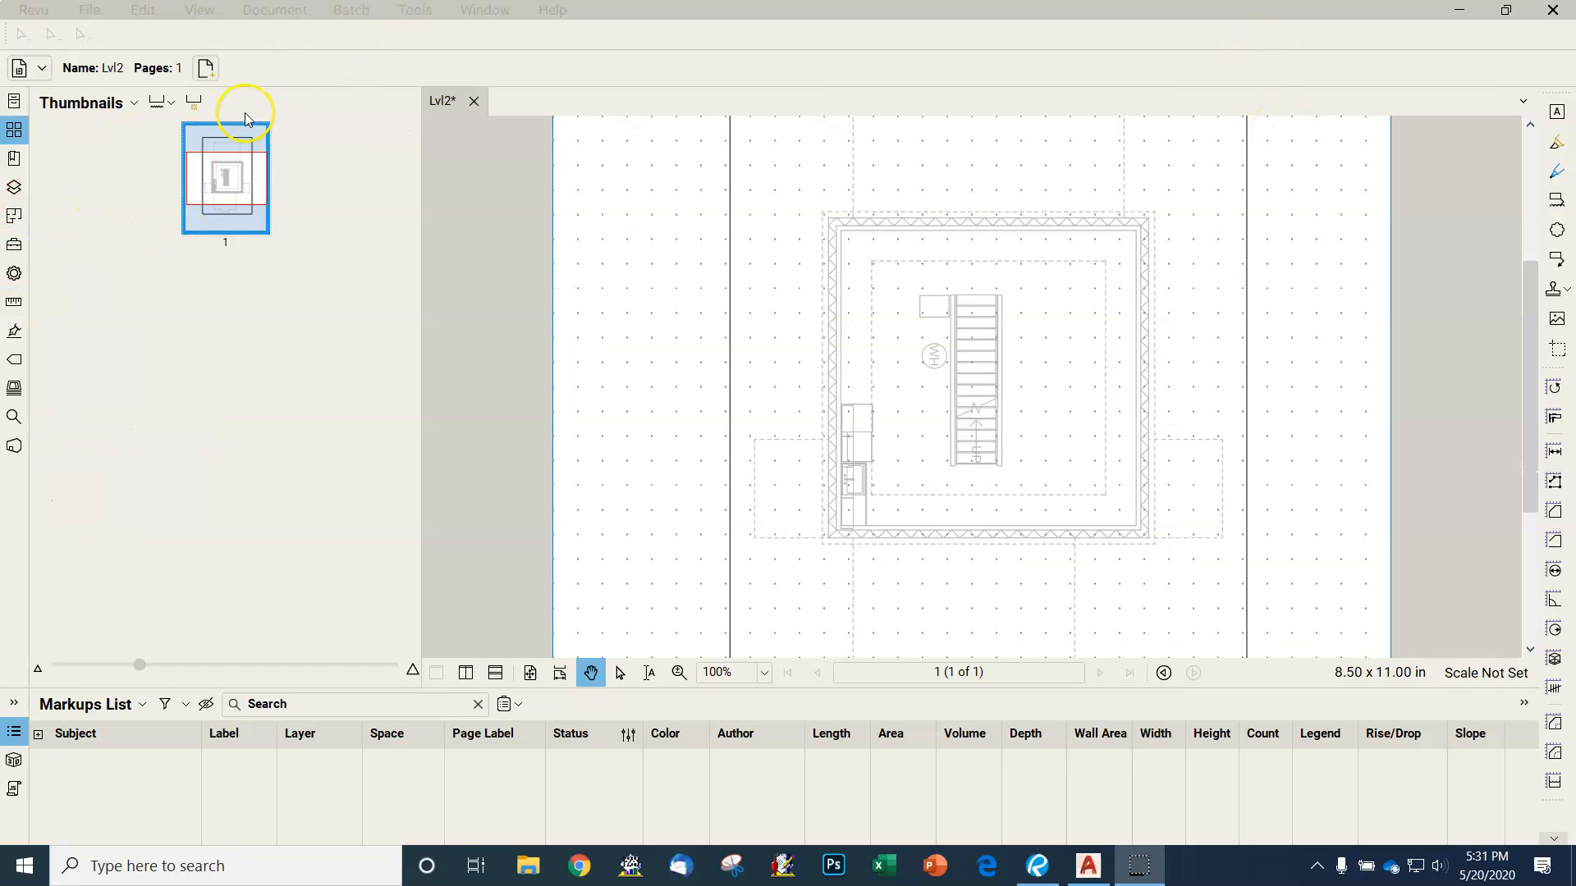
- Insert all pages of Lvl4.pdf from the Desktop after page 1 of the Lvl2 document
left_click(279, 15)
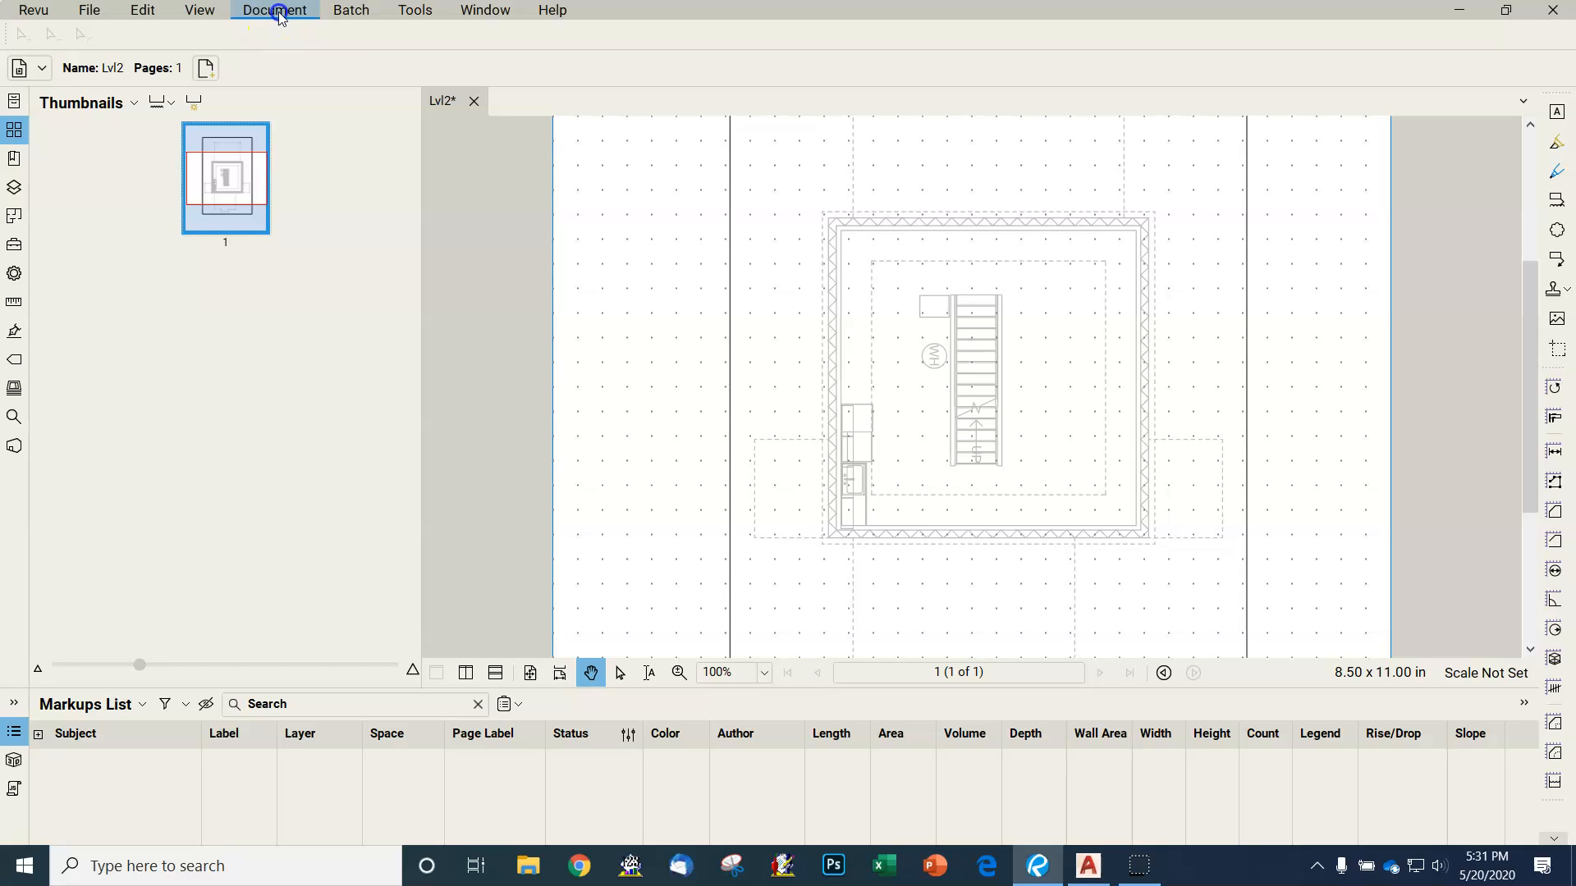
left_click(279, 15)
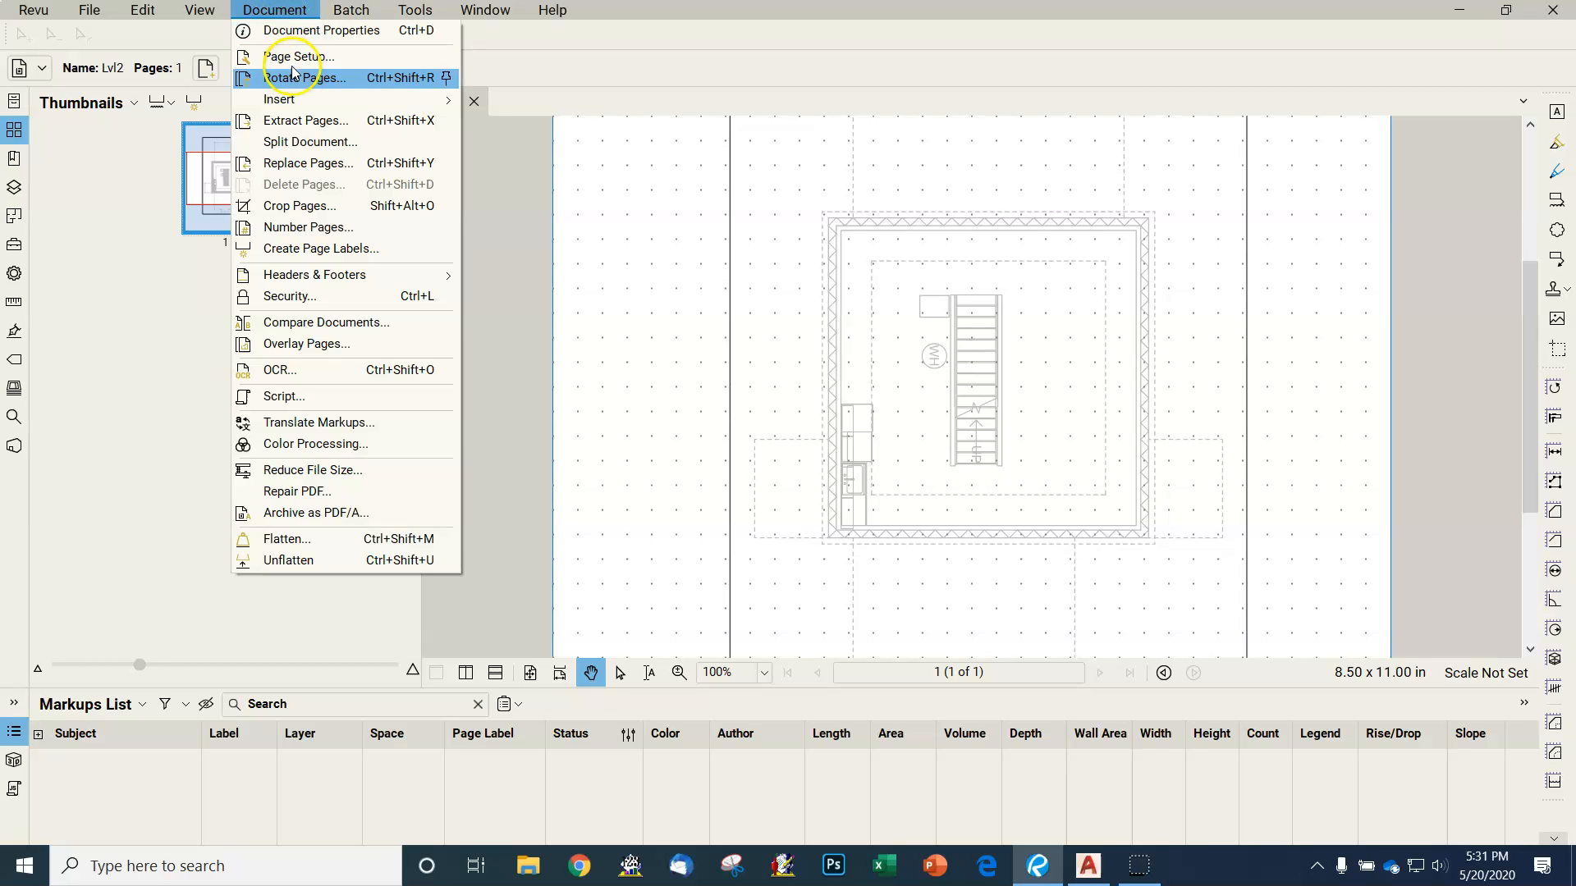
left_click(293, 99)
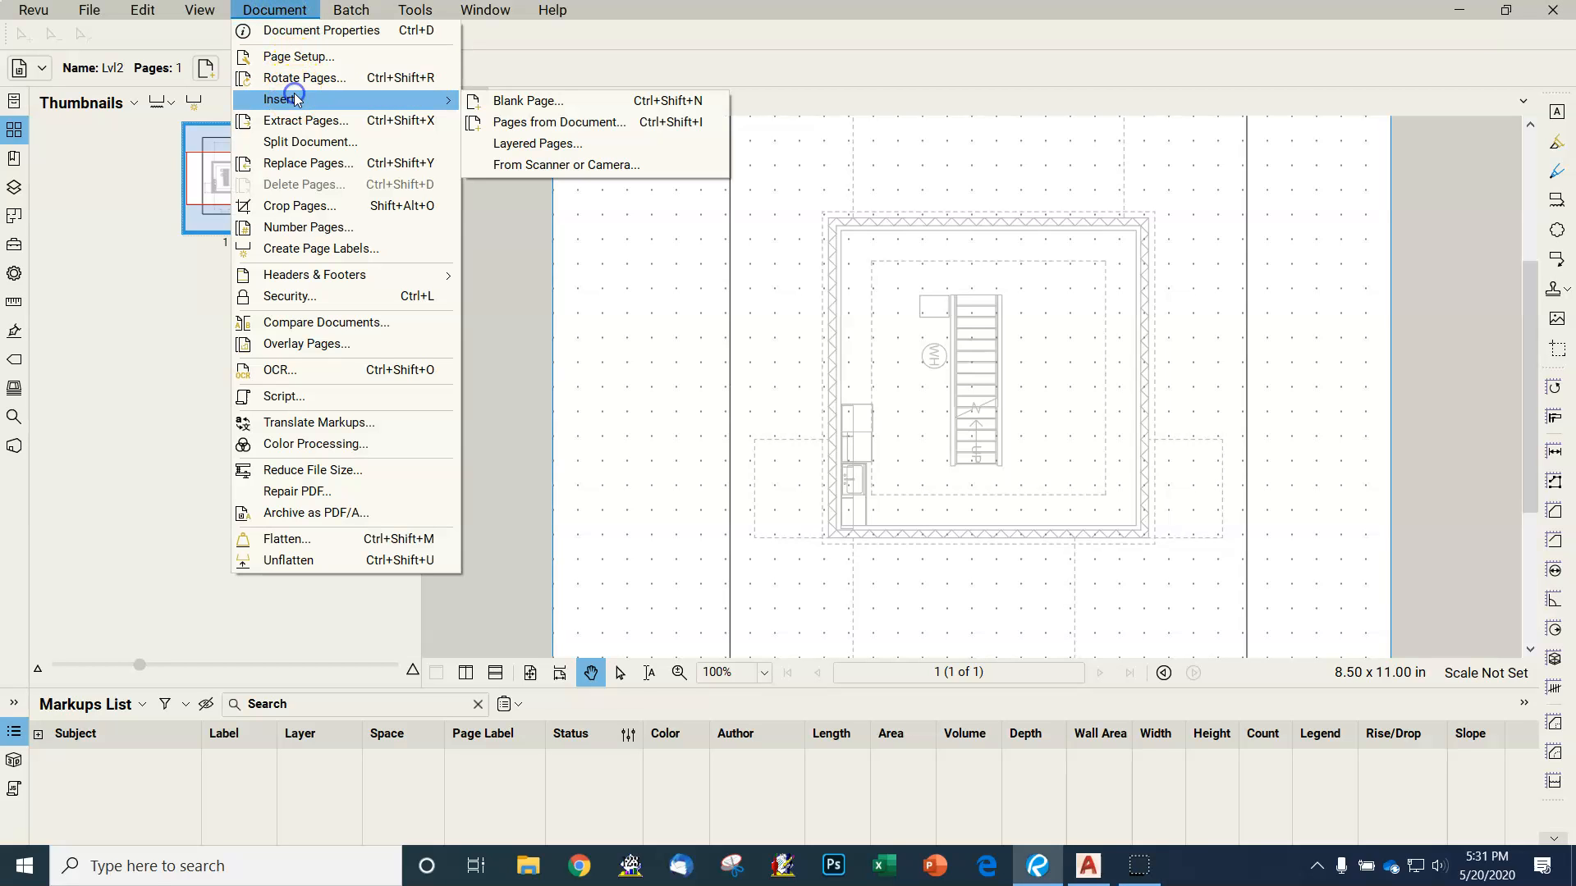
left_click(545, 122)
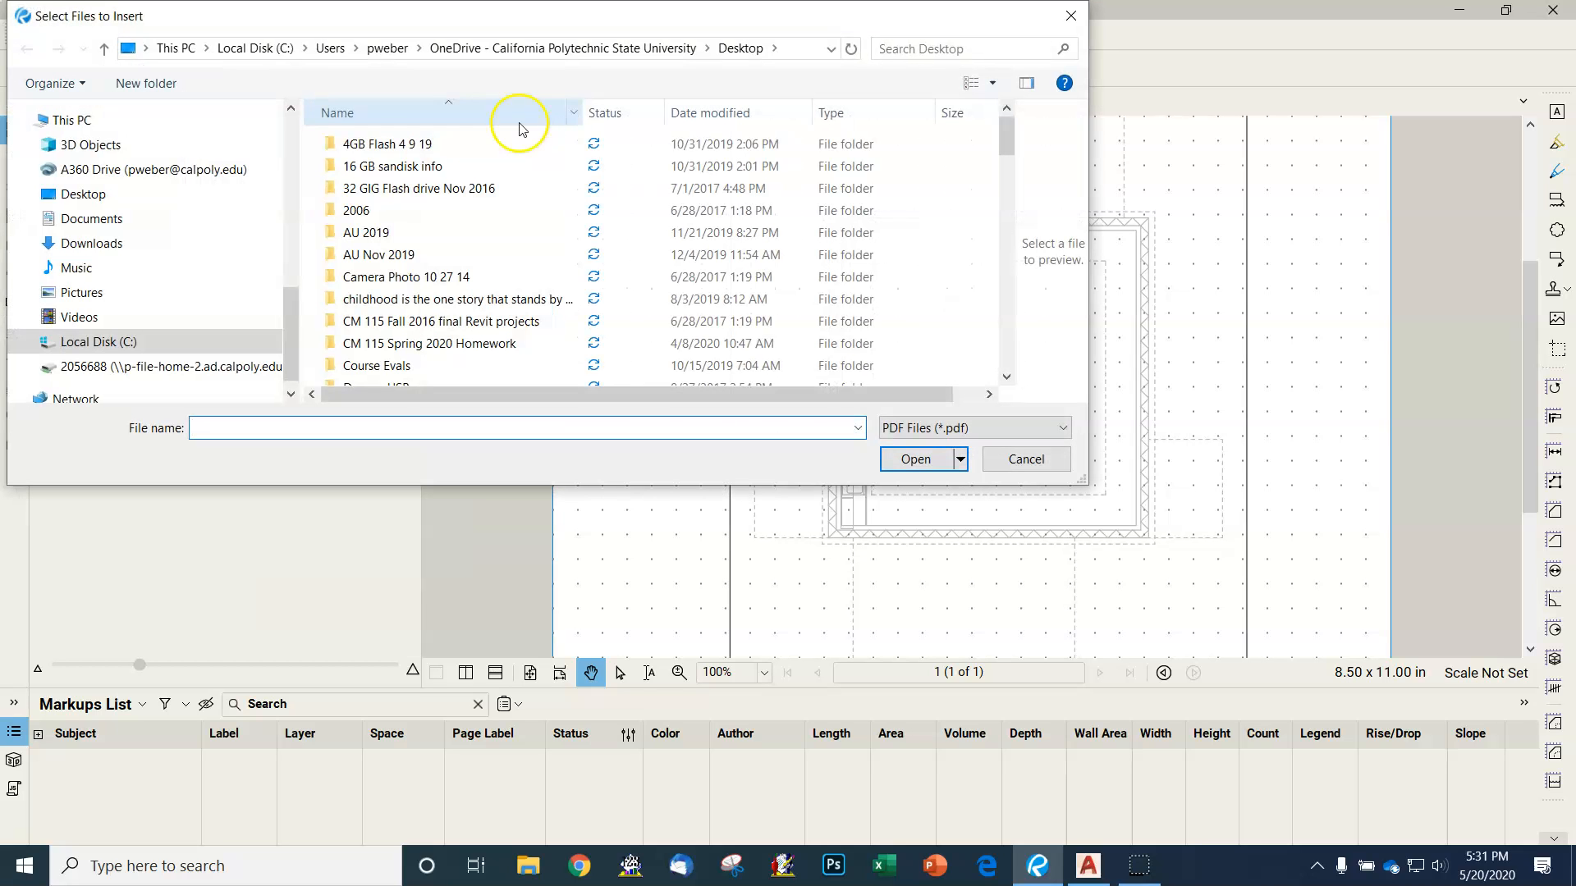
left_click(91, 220)
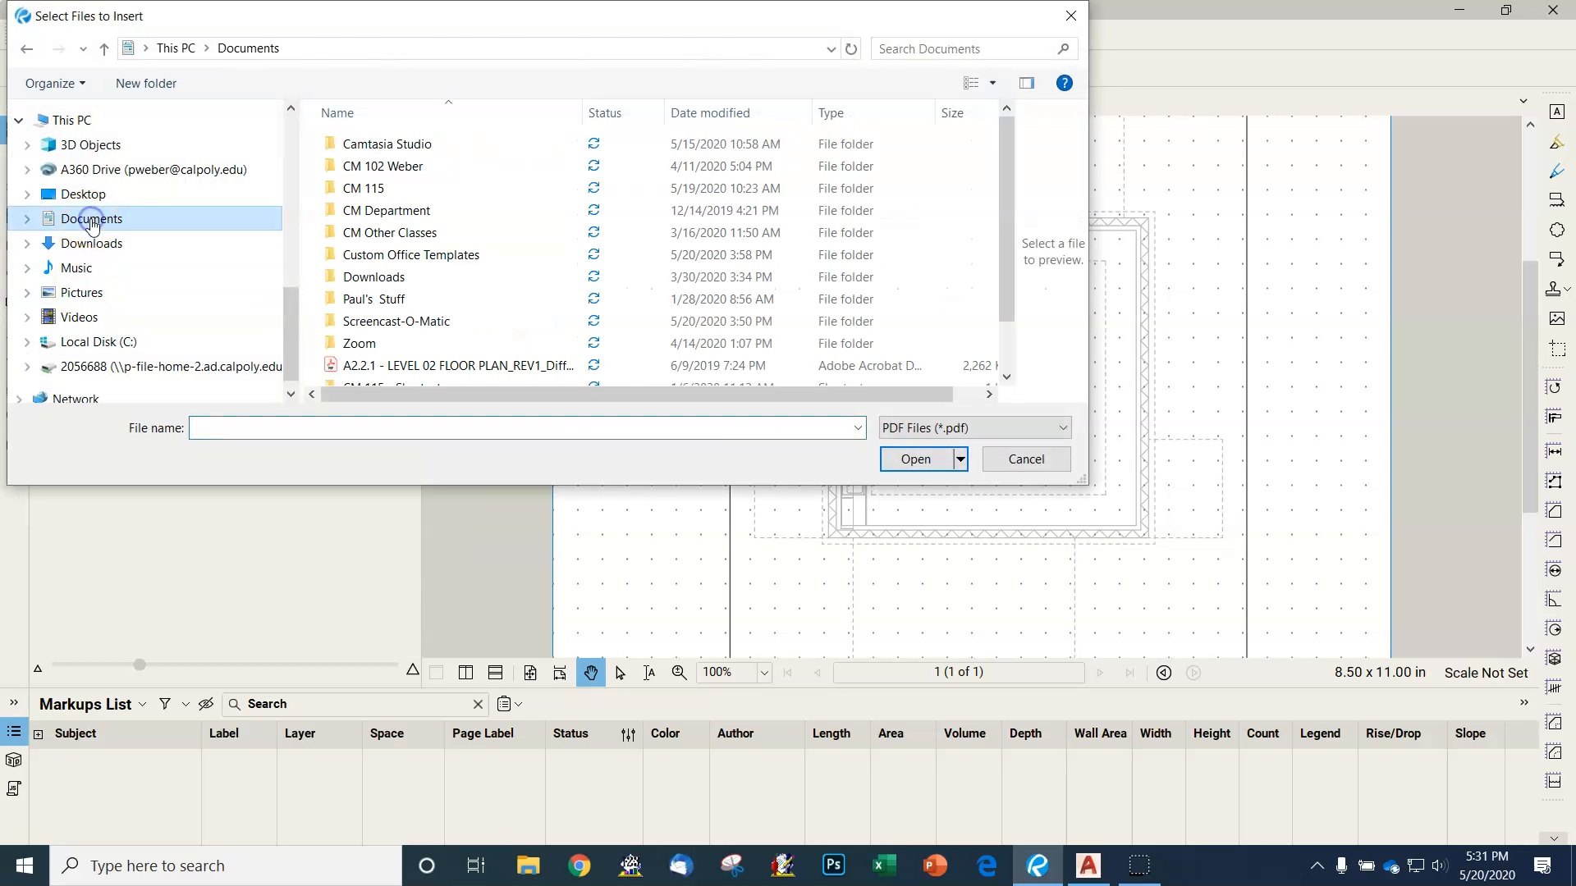
left_click(88, 246)
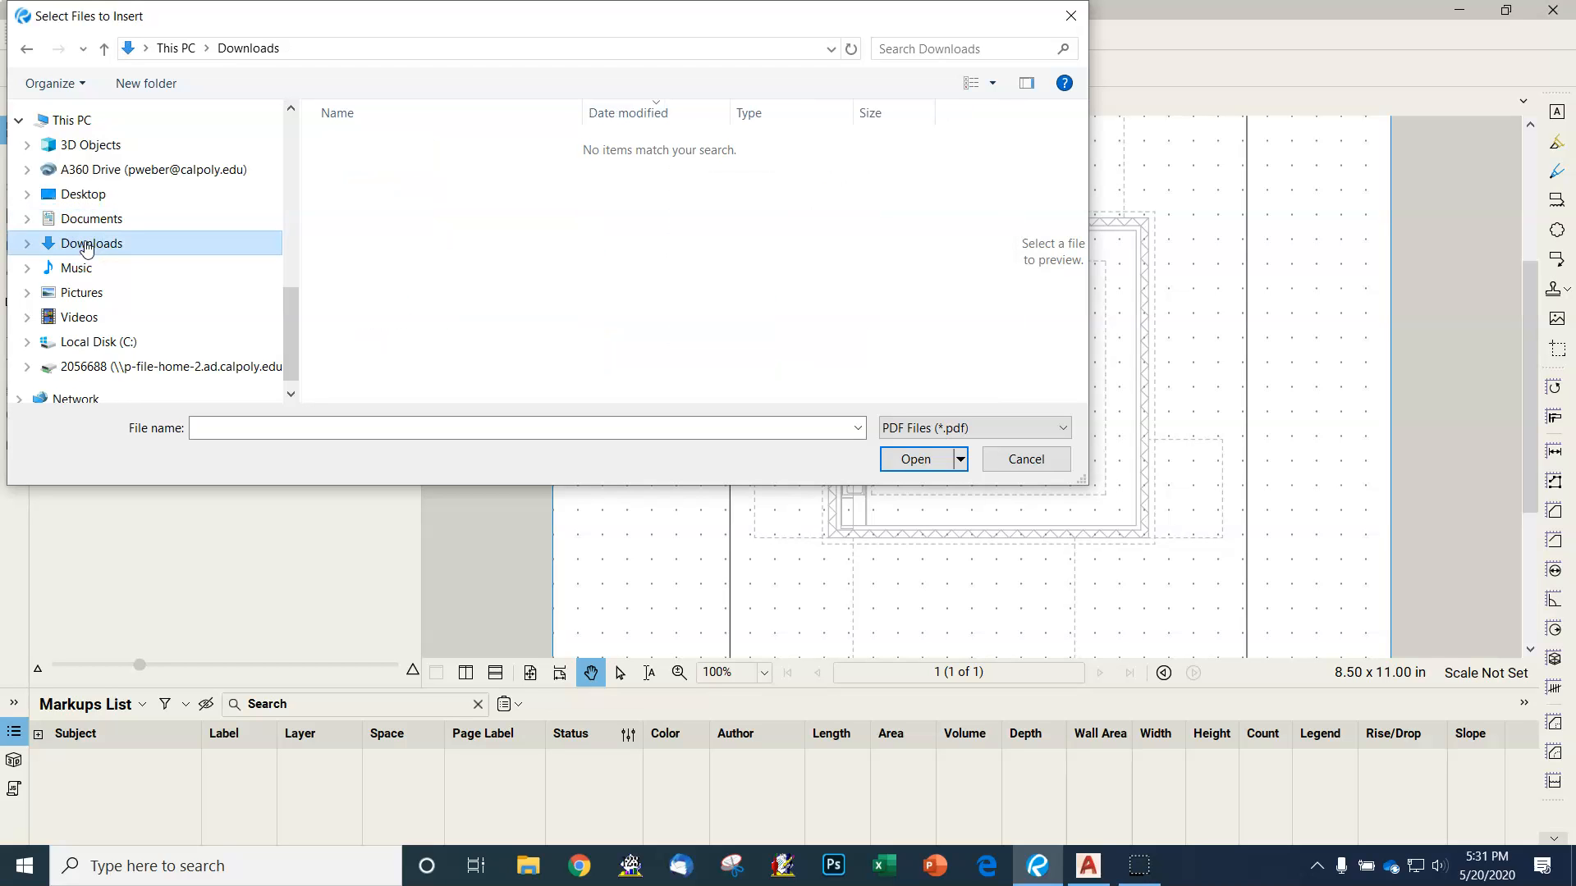
left_click(87, 195)
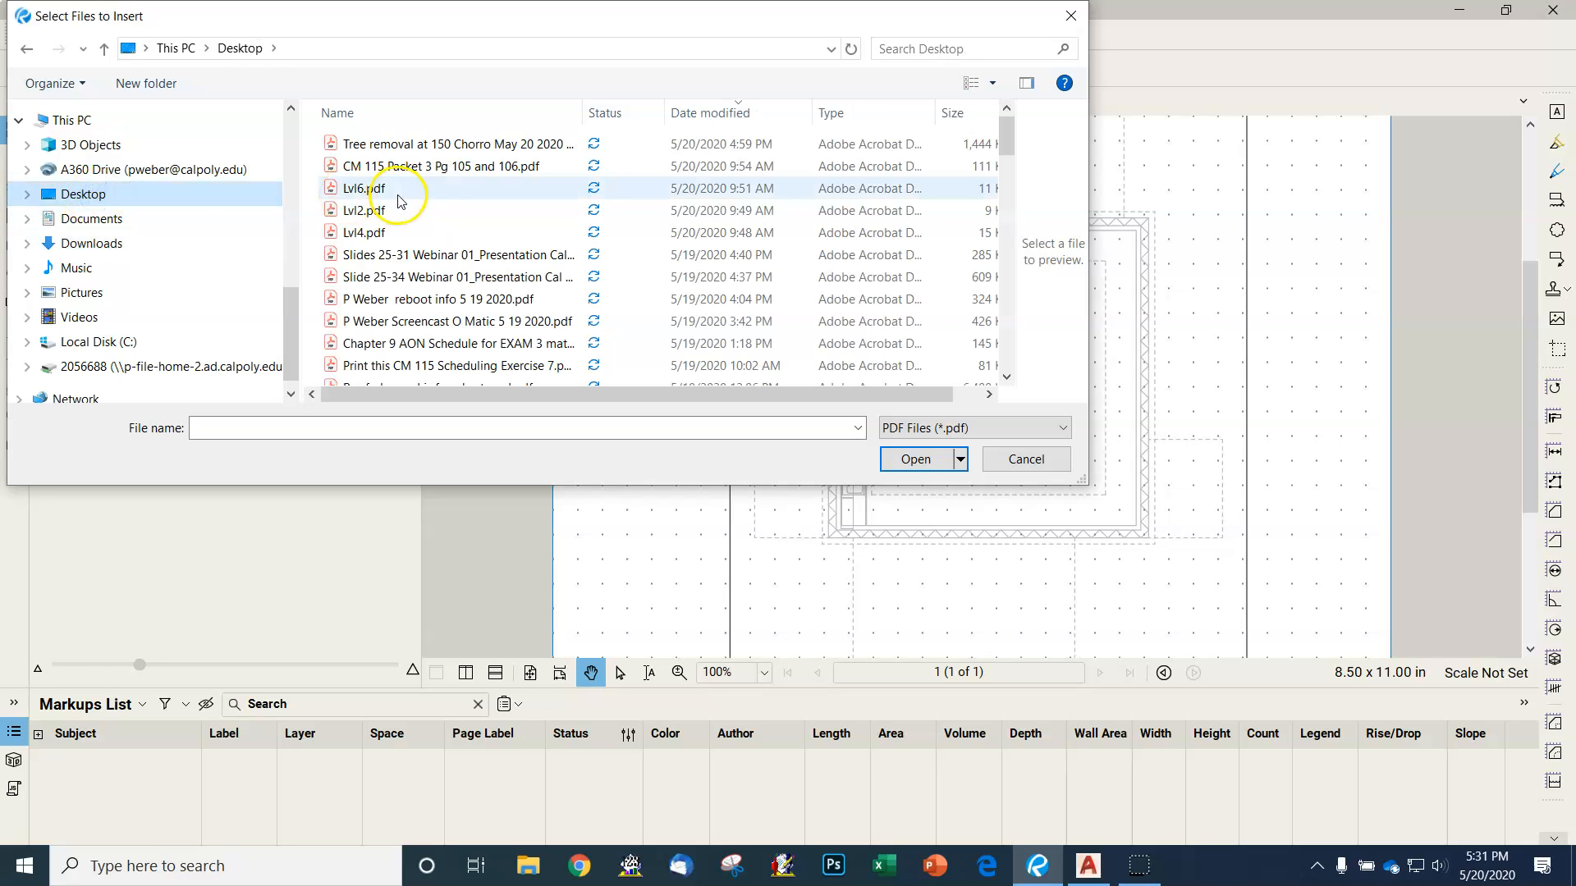
left_click(367, 233)
left_click(916, 460)
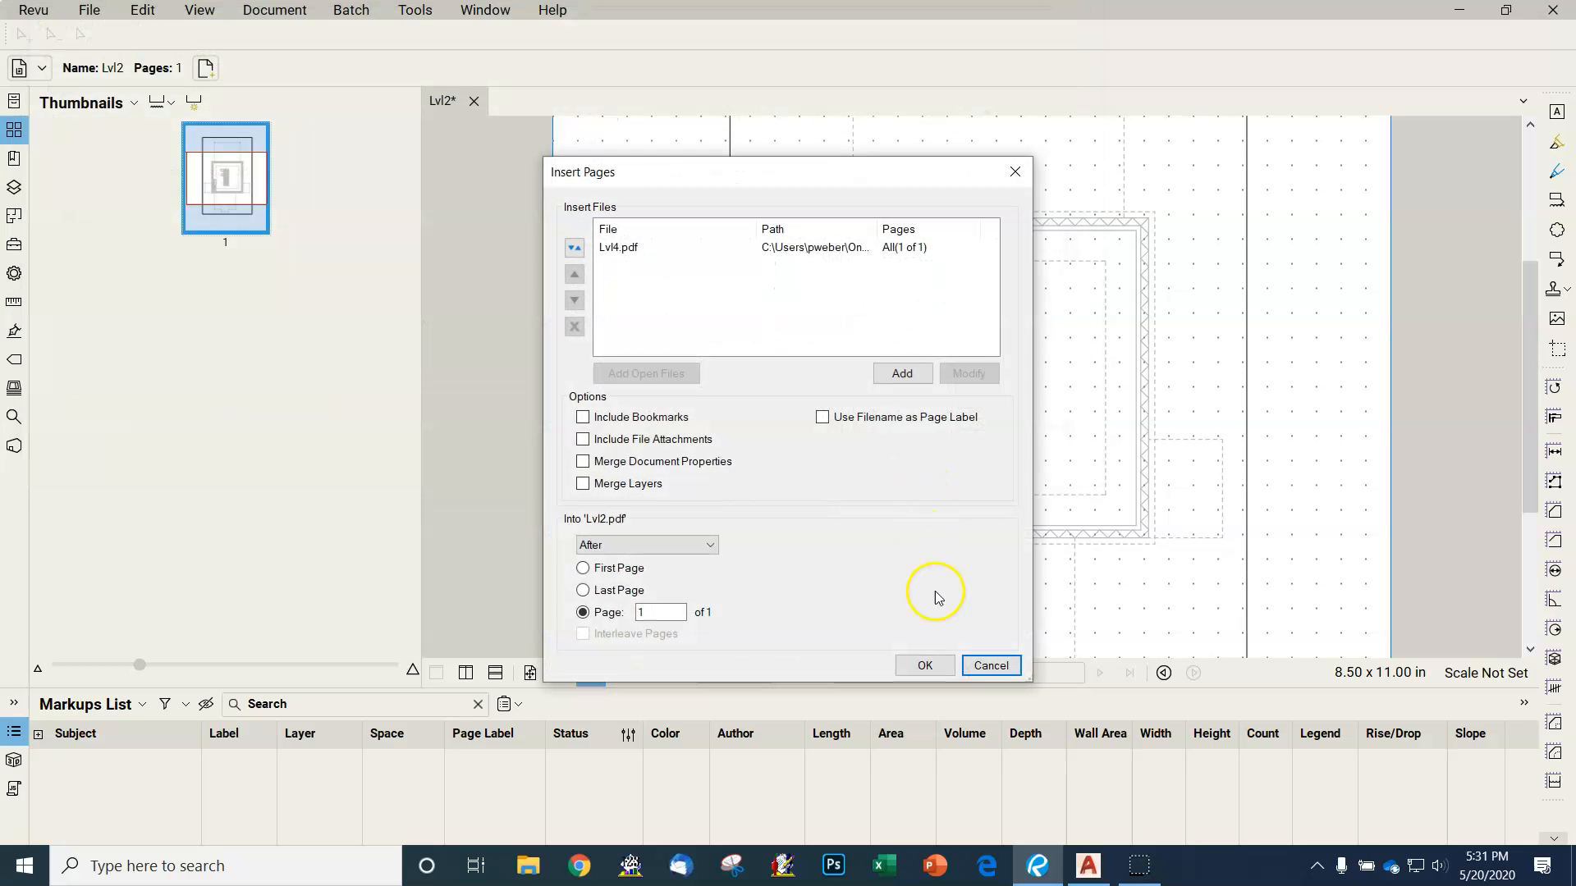
left_click(924, 664)
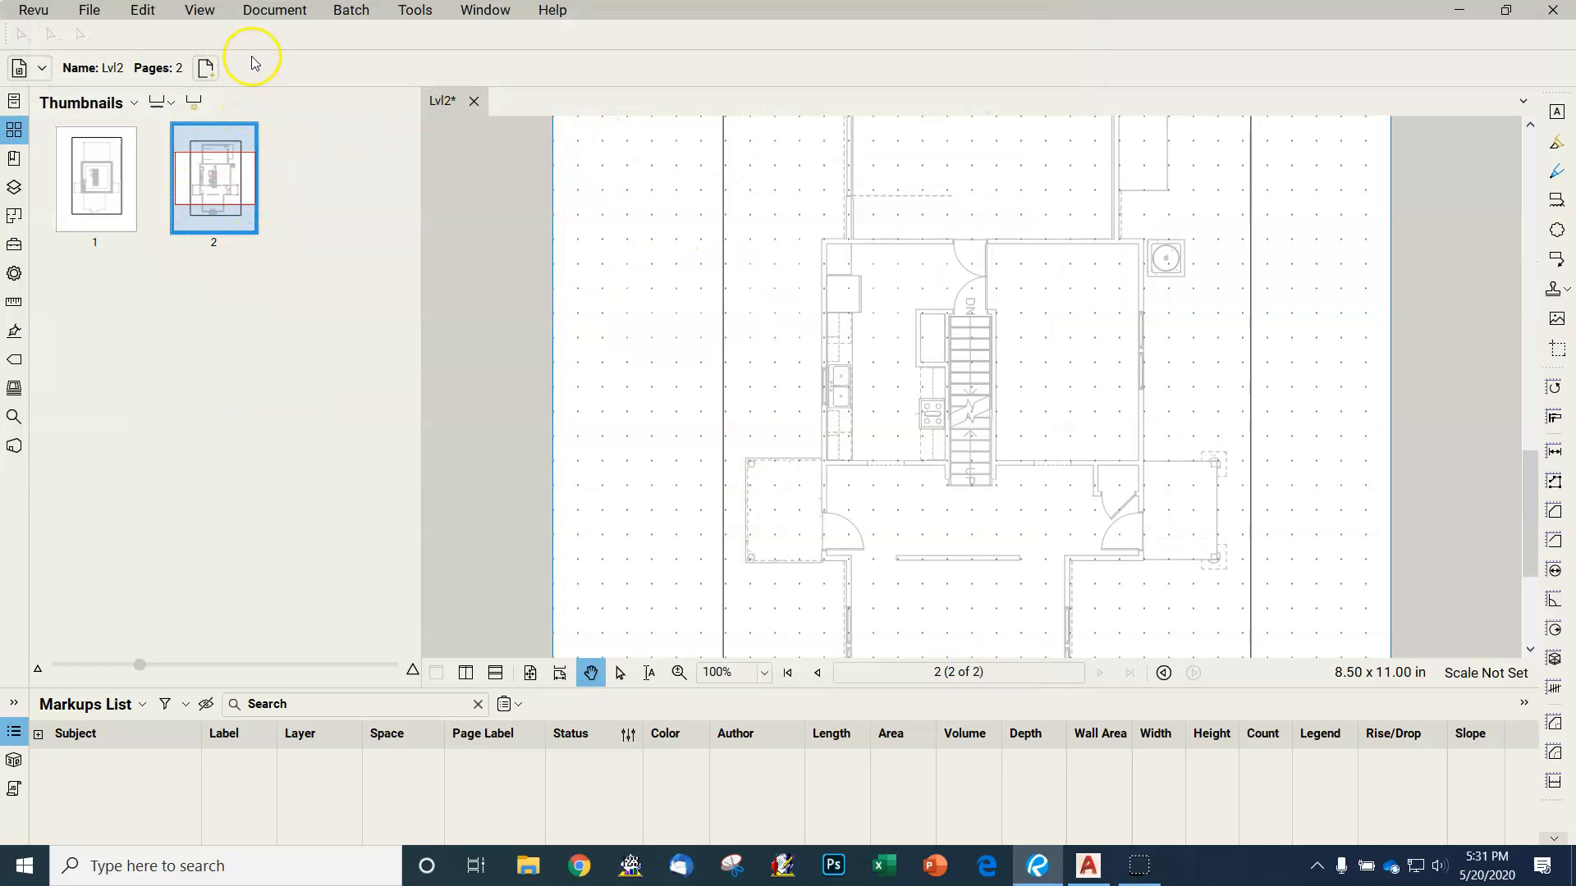
- Insert all pages of Lvl6.pdf from the Desktop after page 2 of the Lvl2 document
left_click(274, 10)
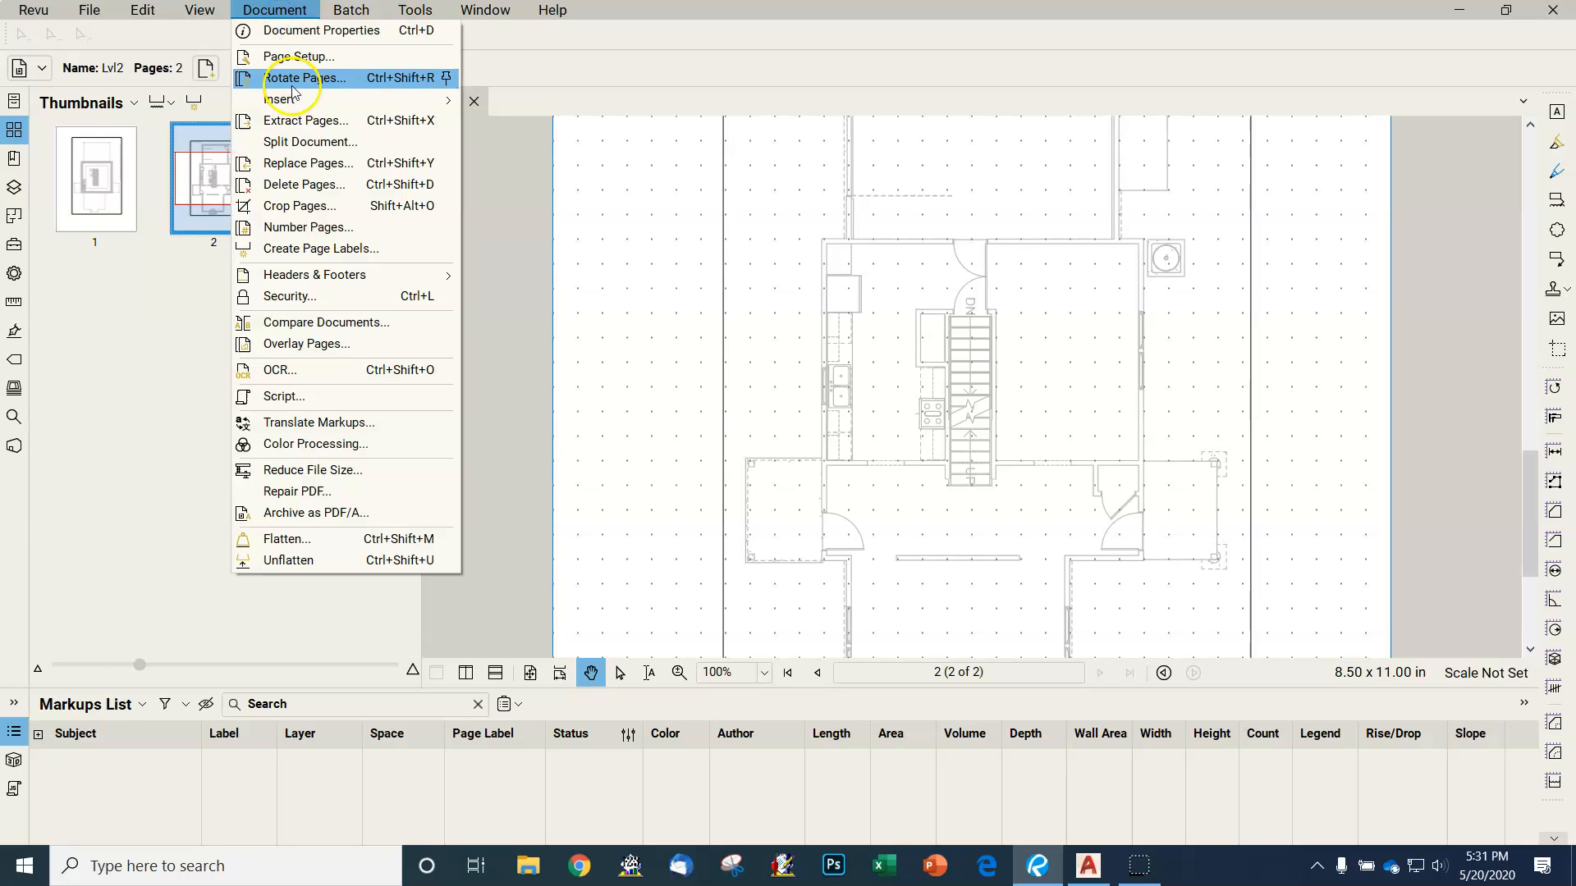
mouse_move(294, 99)
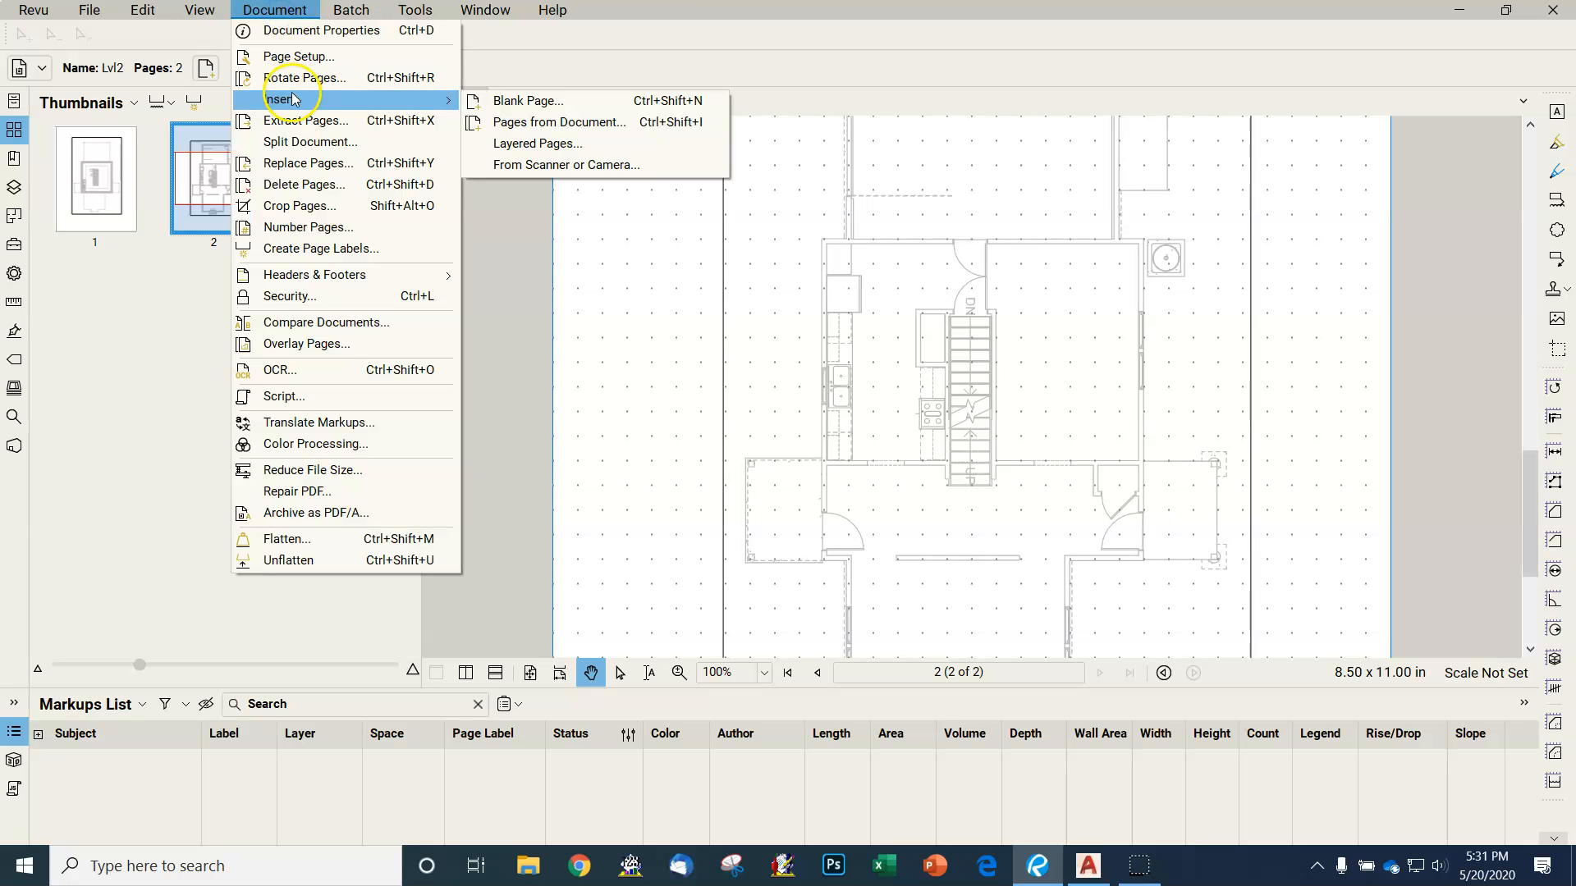
left_click(522, 100)
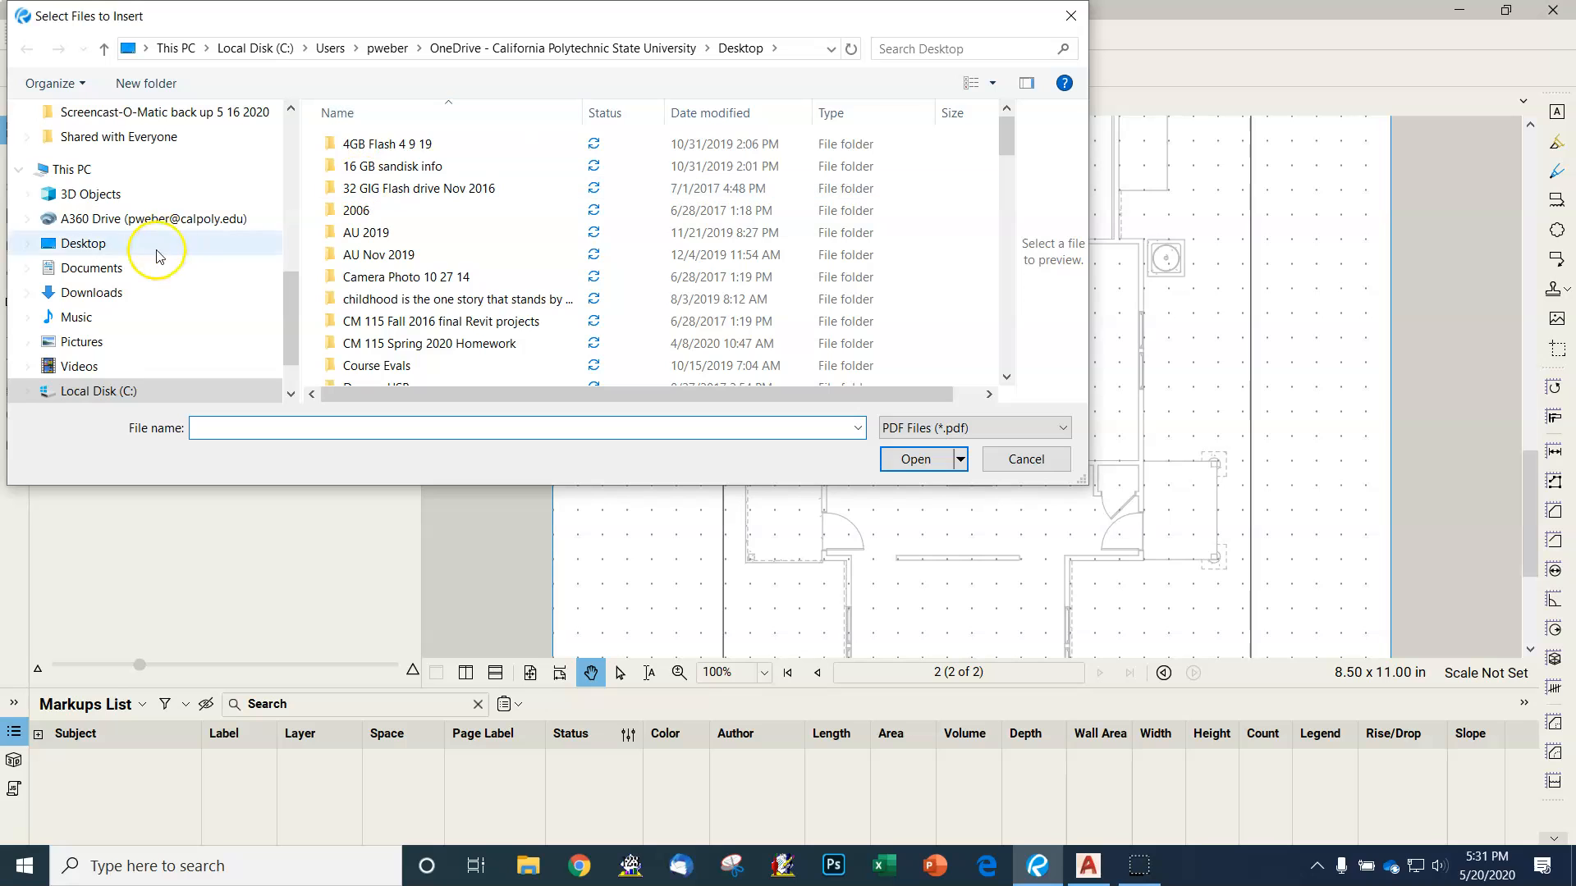
left_click(102, 271)
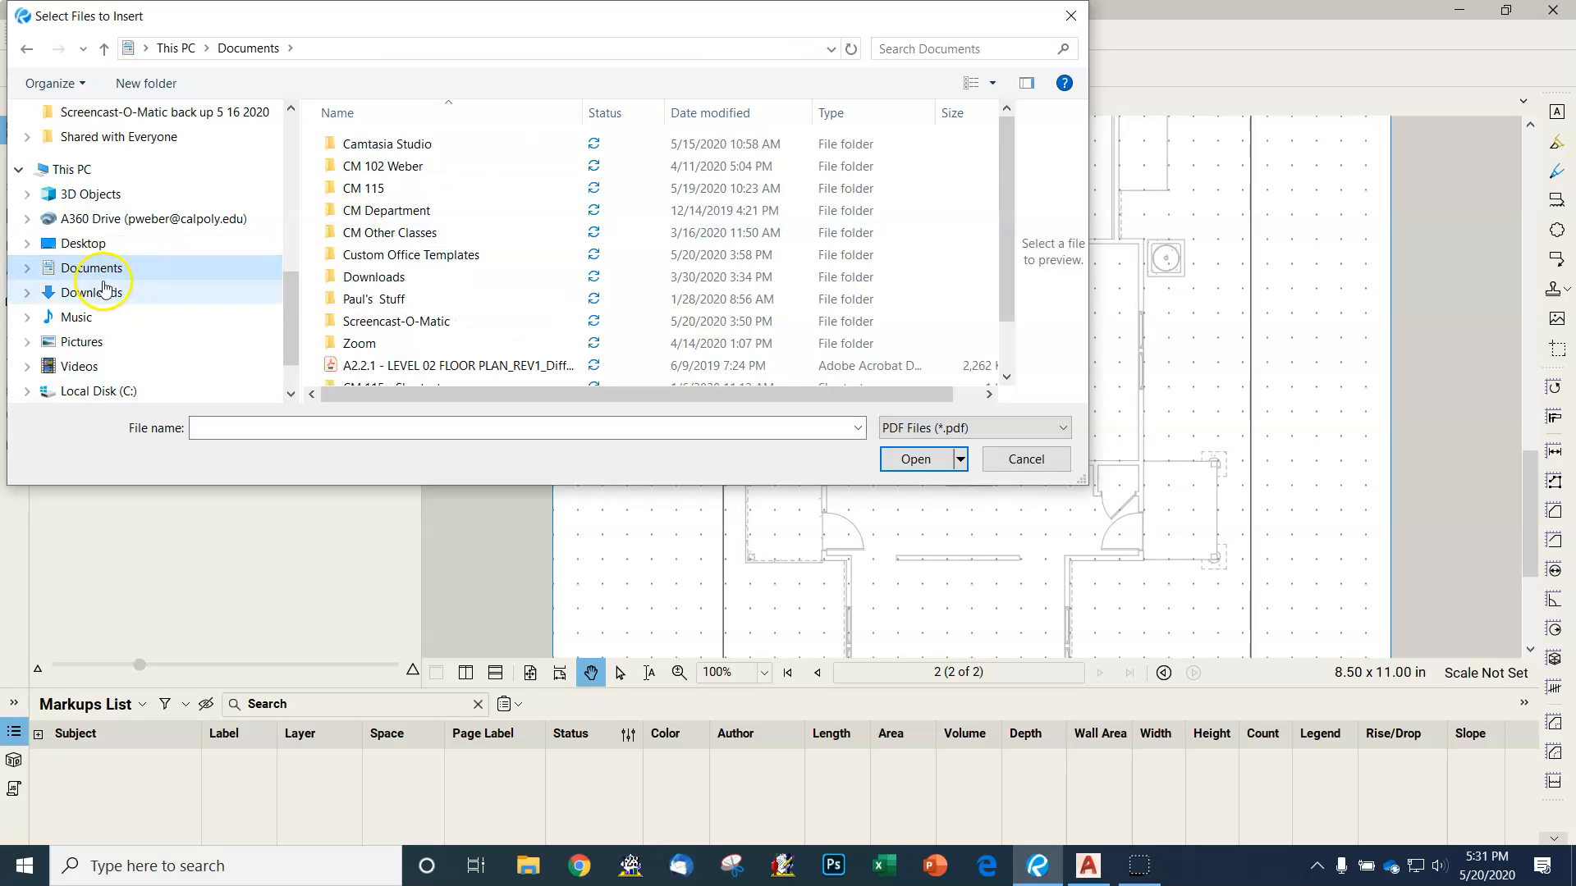
left_click(92, 243)
left_click(364, 188)
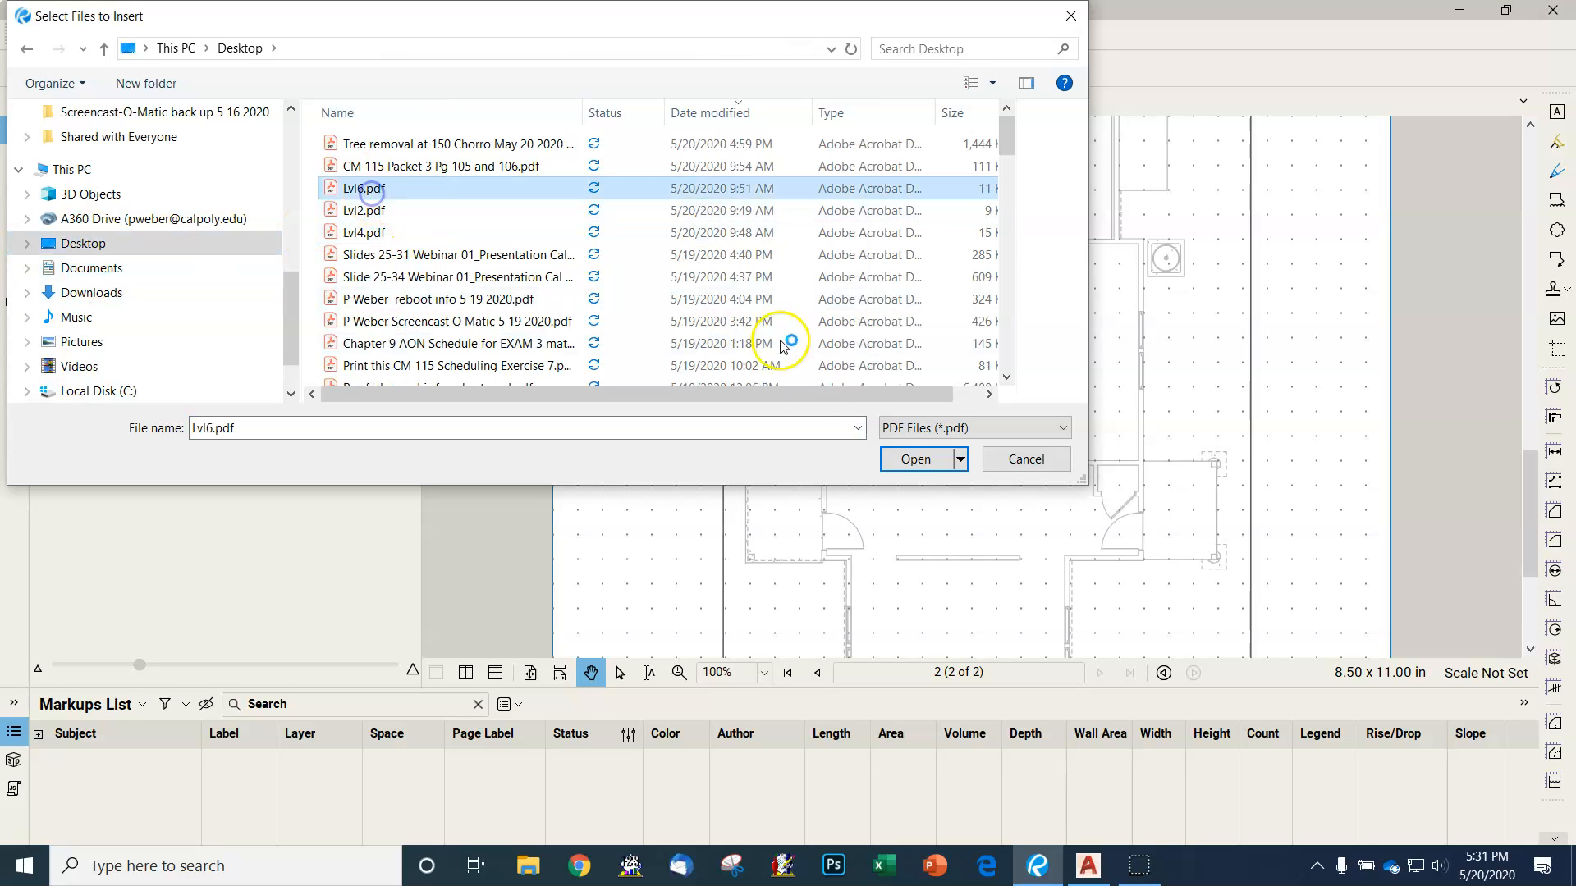
left_click(927, 461)
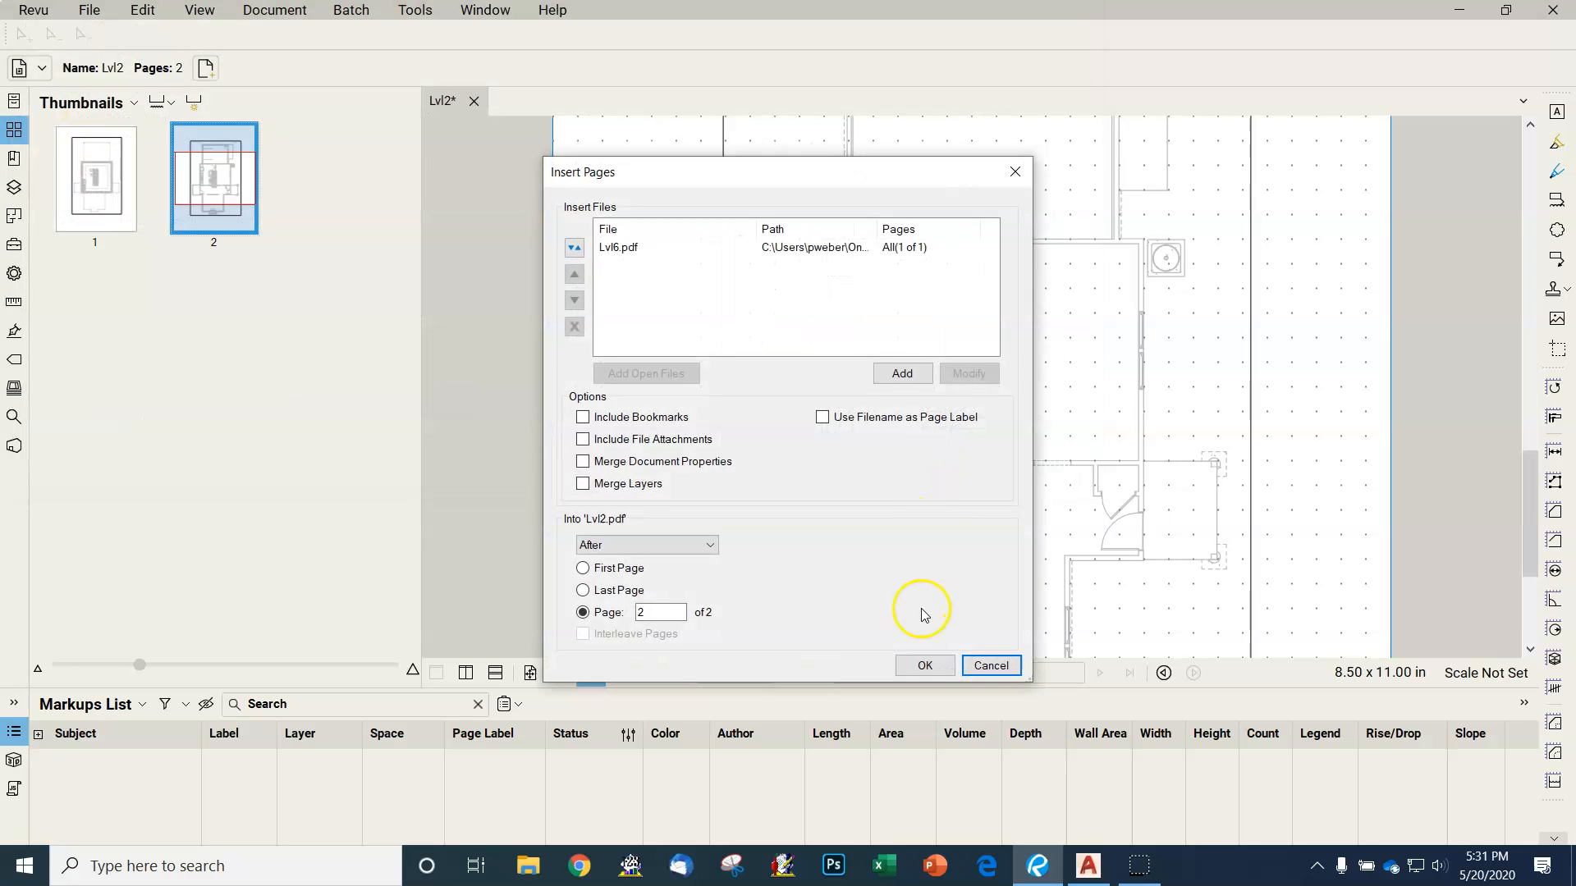
left_click(925, 665)
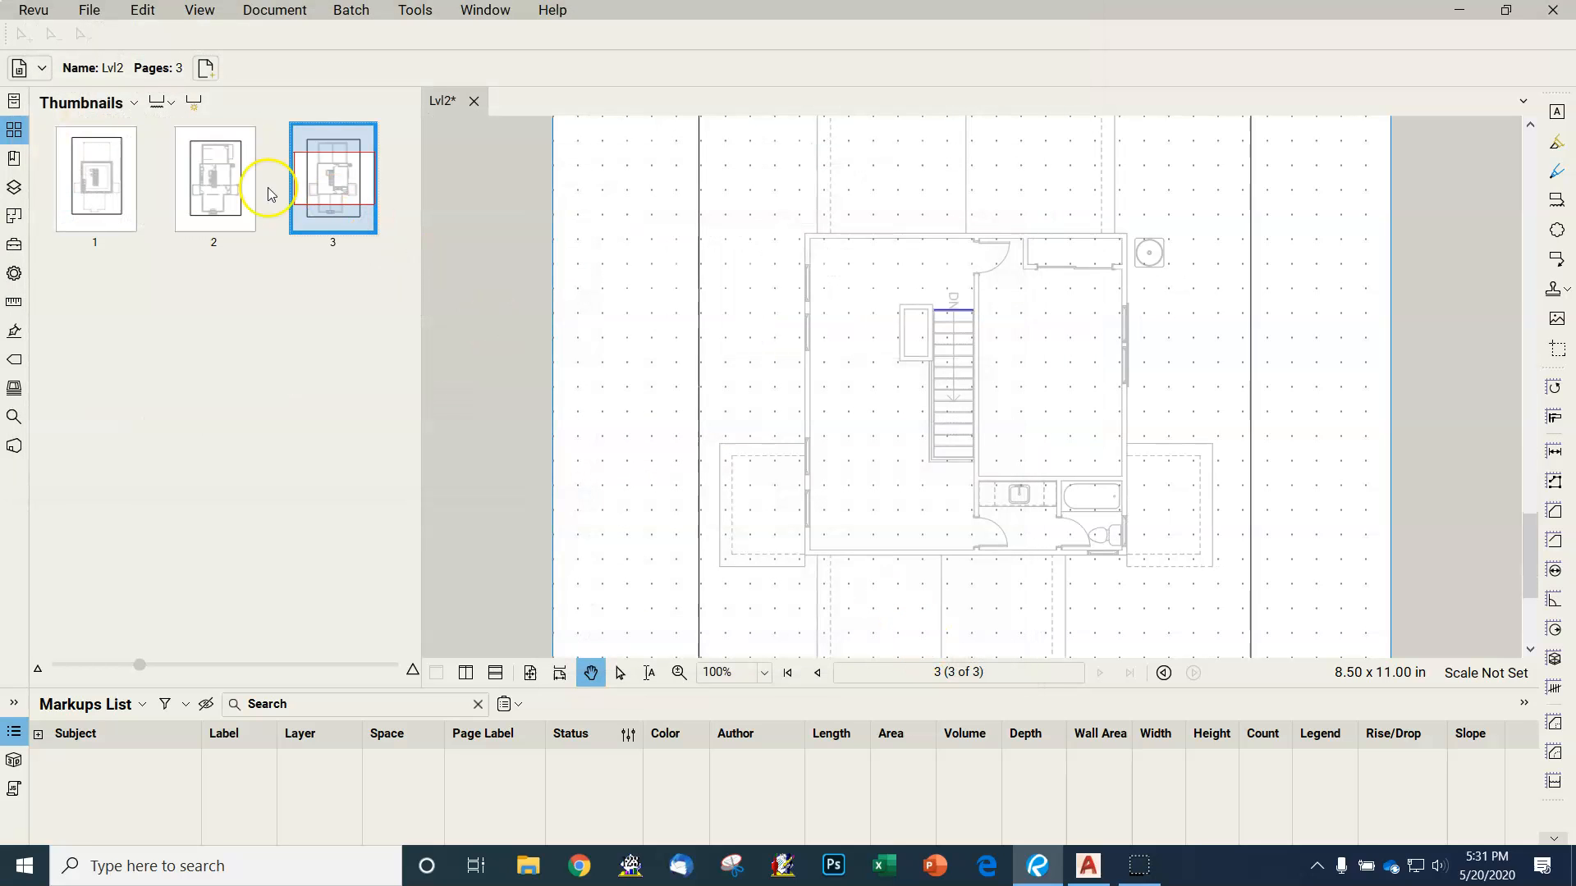
- Calibrate page 2's scale between the two outer corners of the main block's upper exterior wall, with a distance of 26 feet
left_click(226, 182)
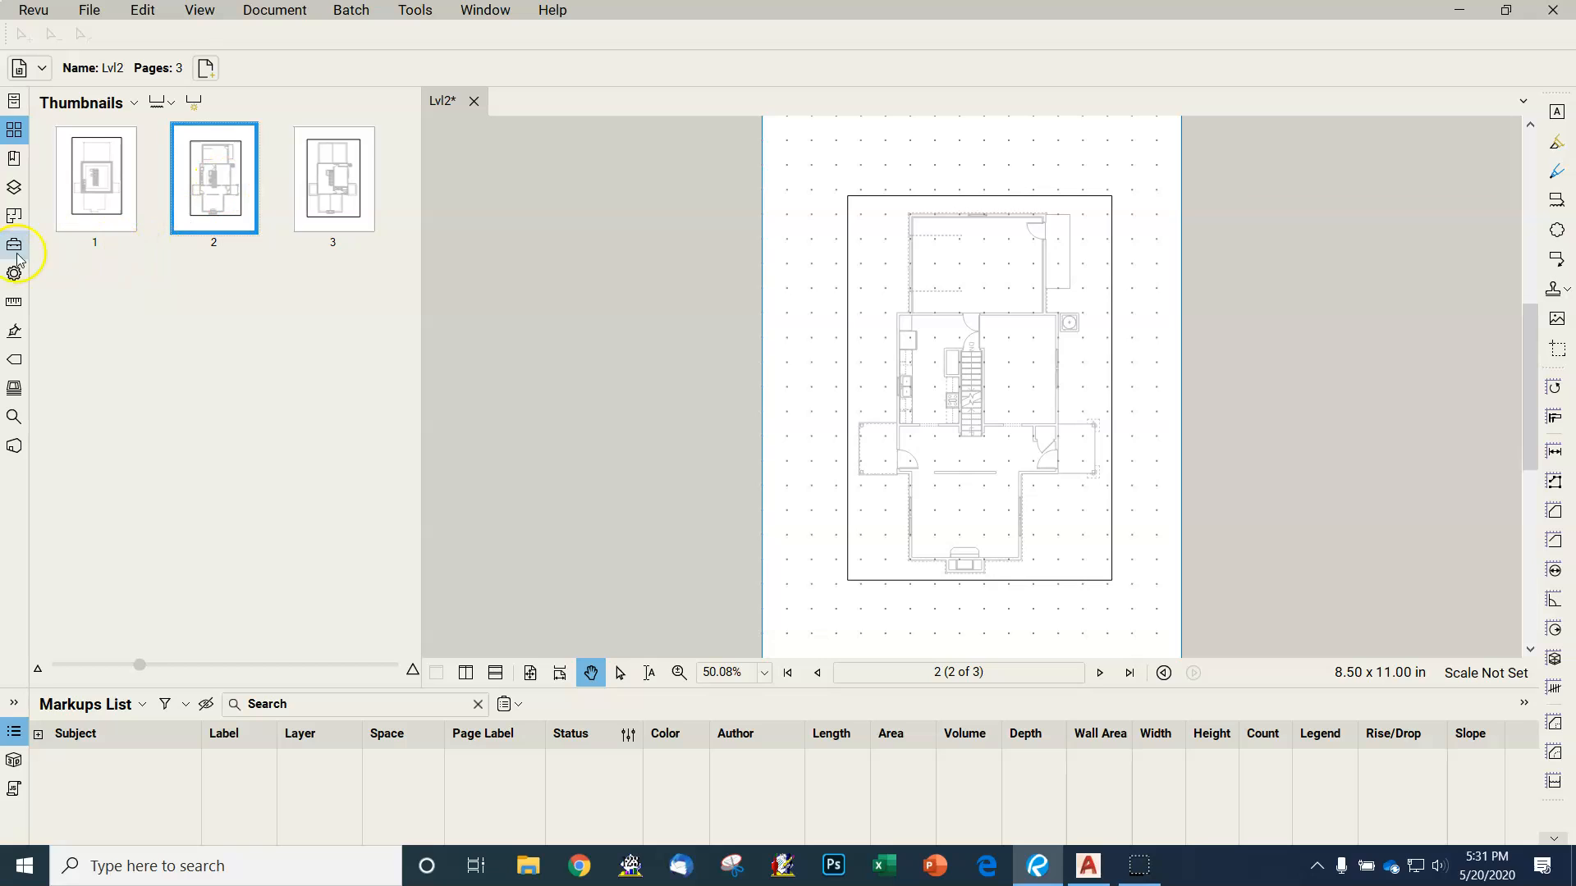
left_click(14, 302)
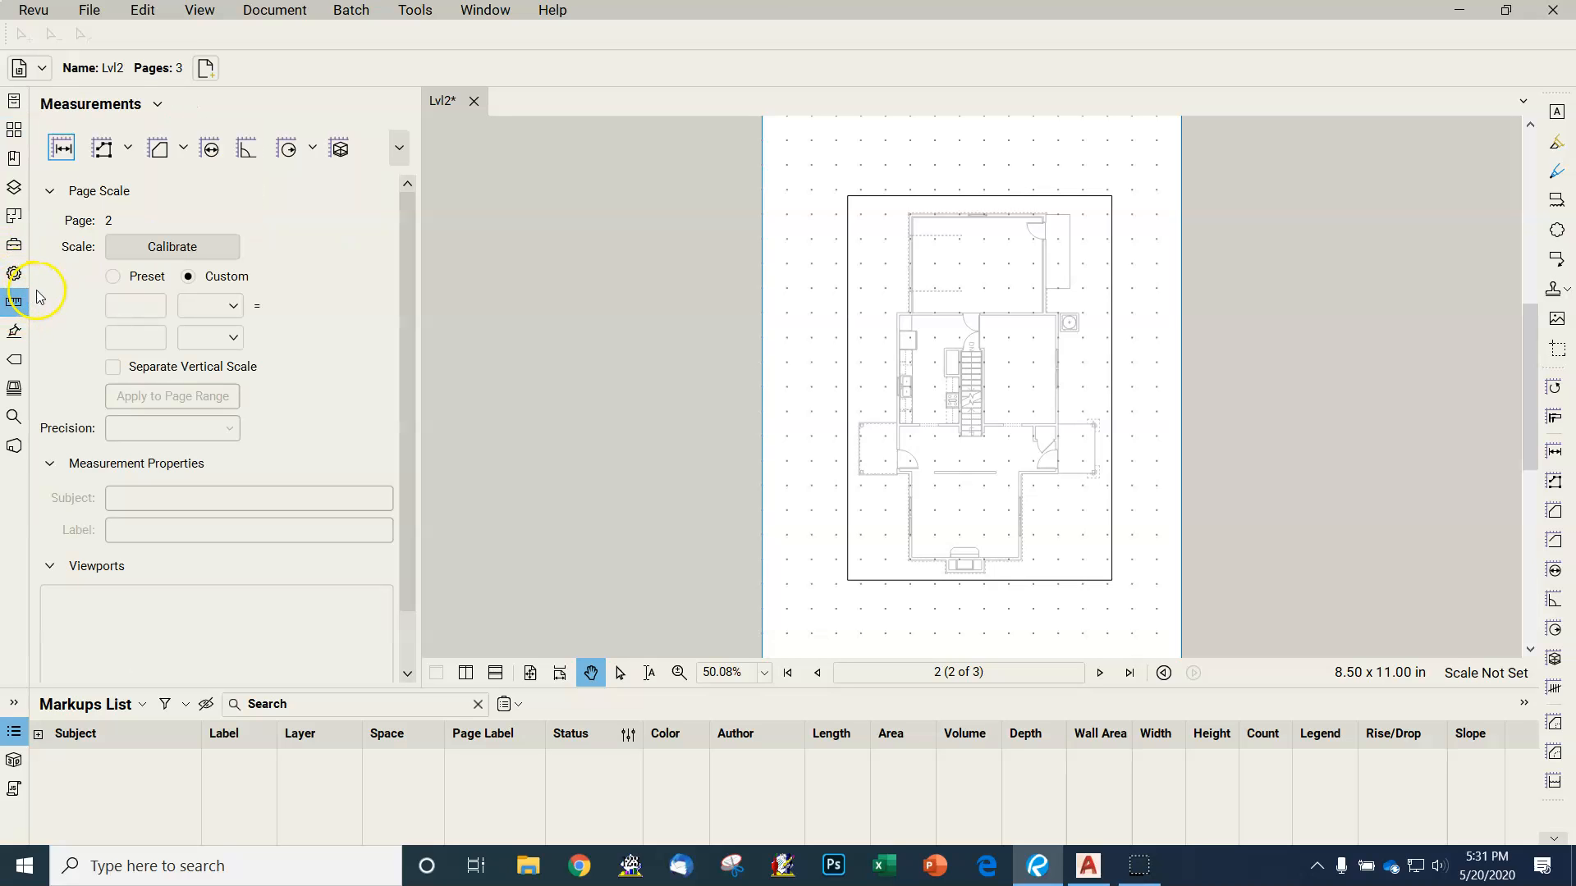
left_click(171, 249)
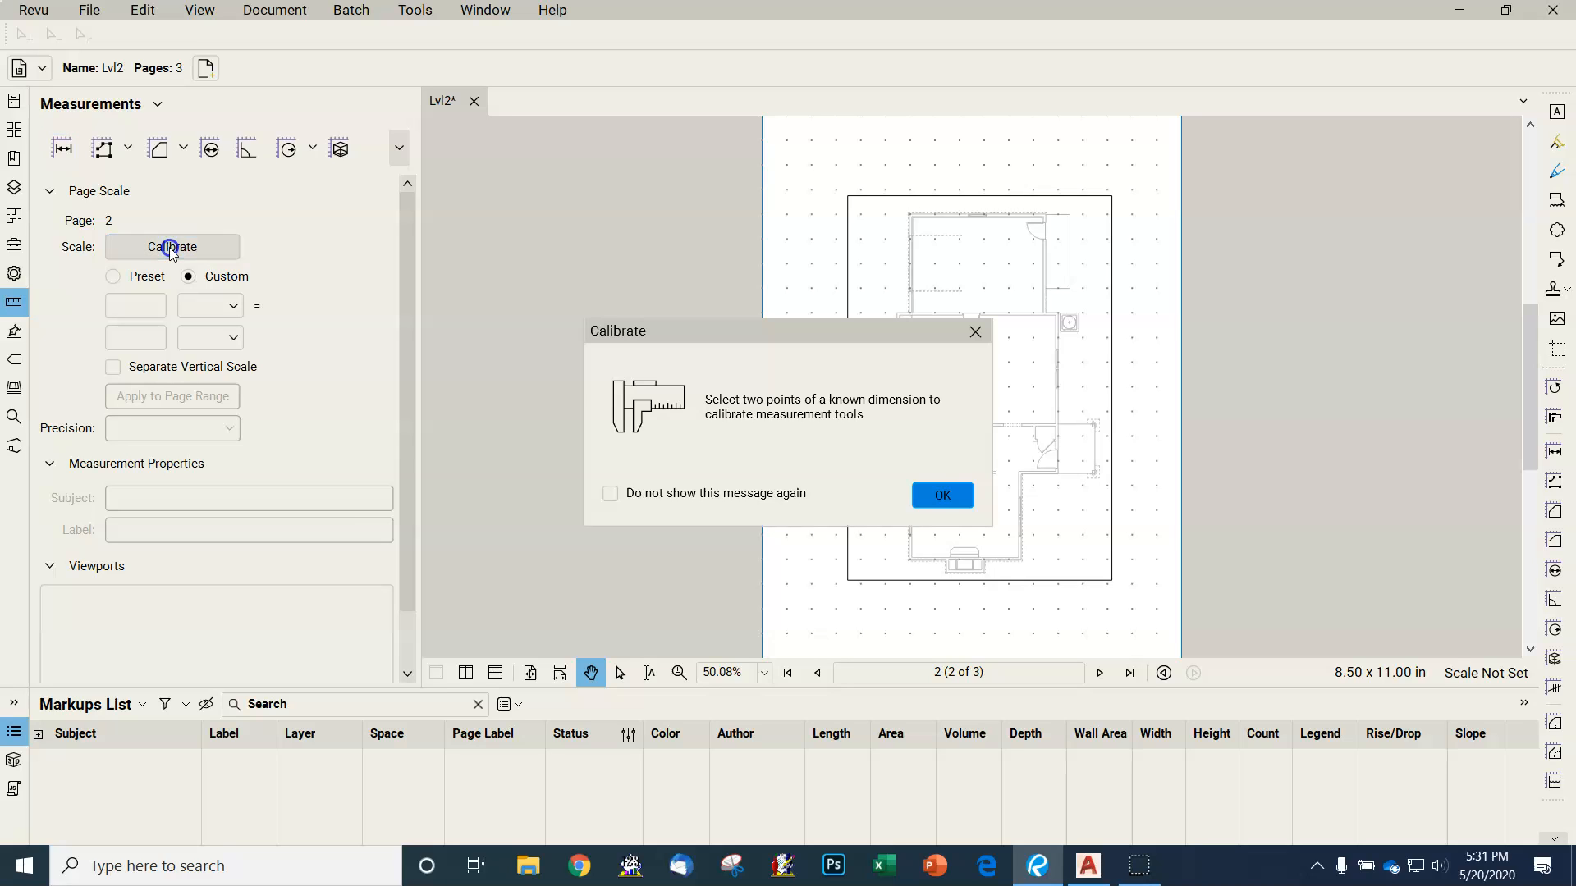
left_click(942, 495)
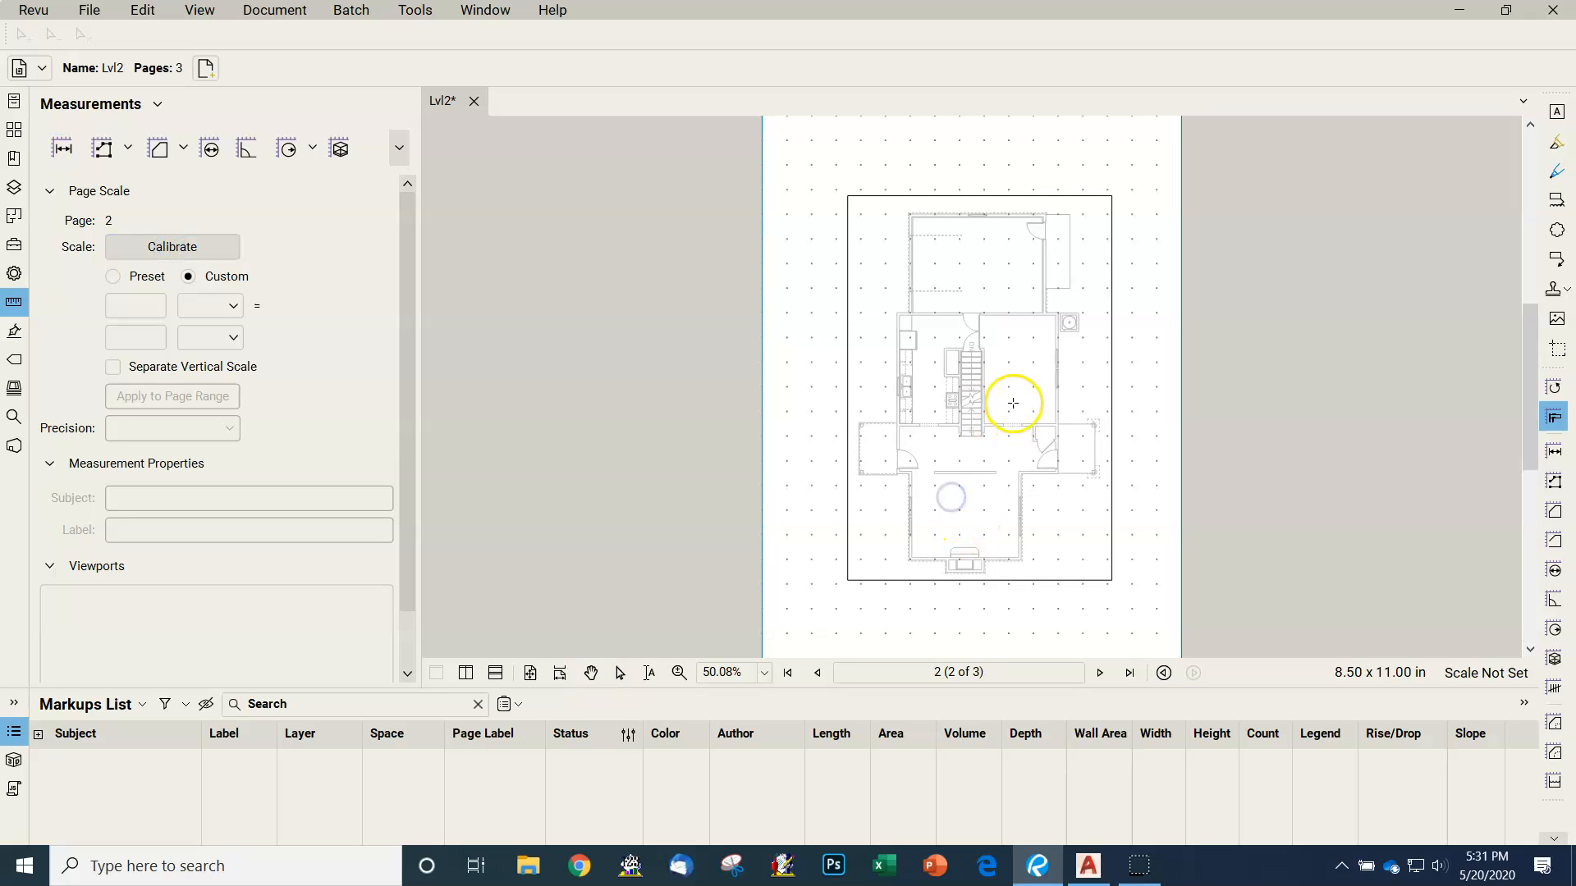
scroll(904, 313, "up", 2)
scroll(904, 317, "down", 3)
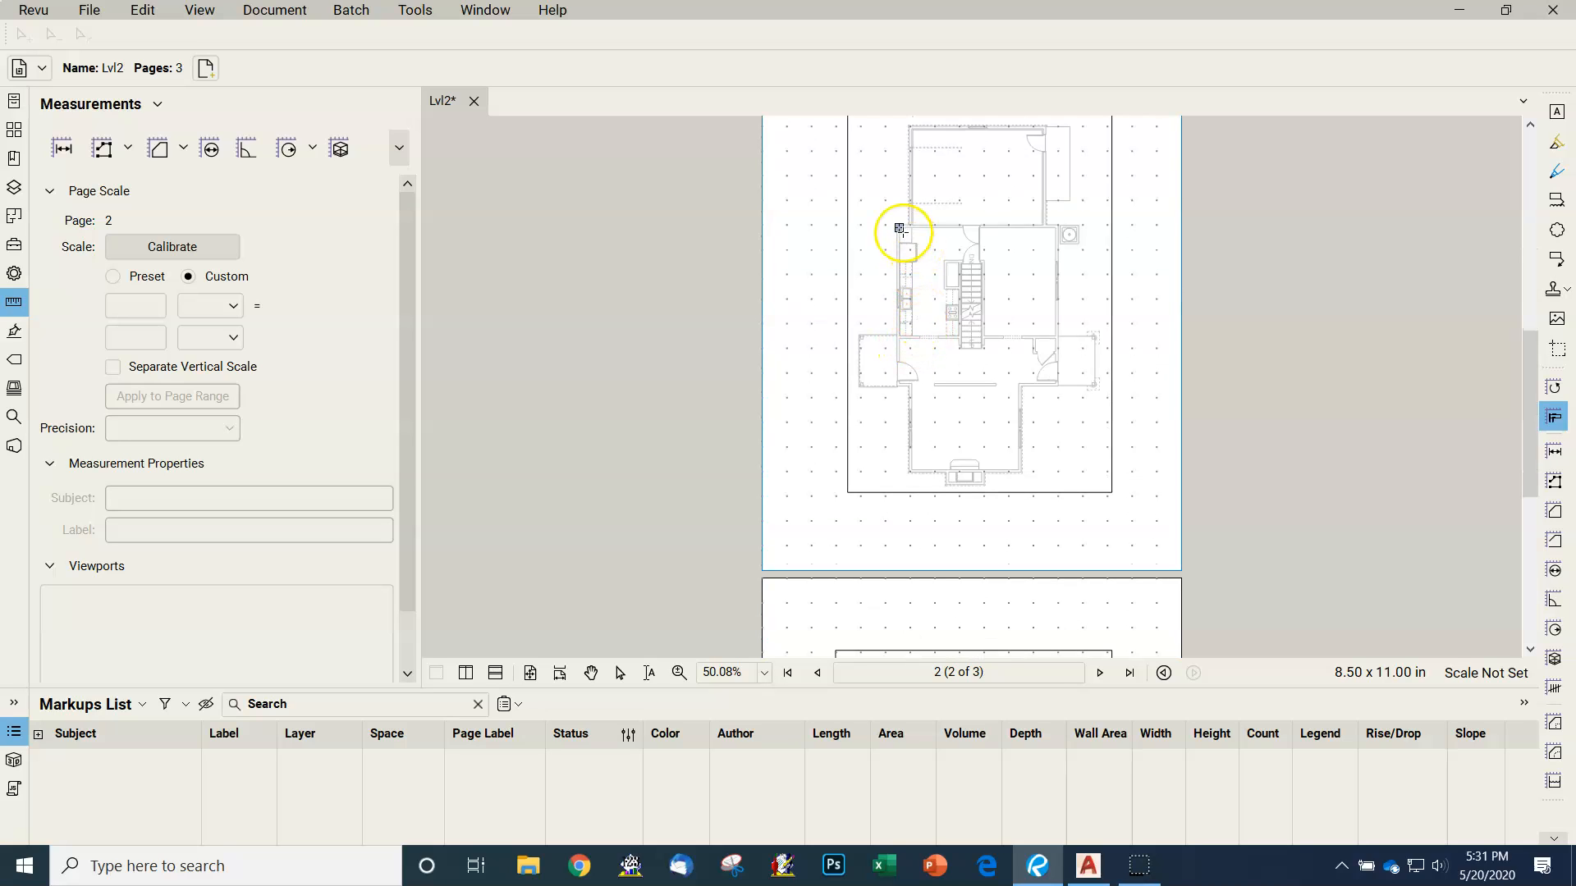
left_click(764, 673)
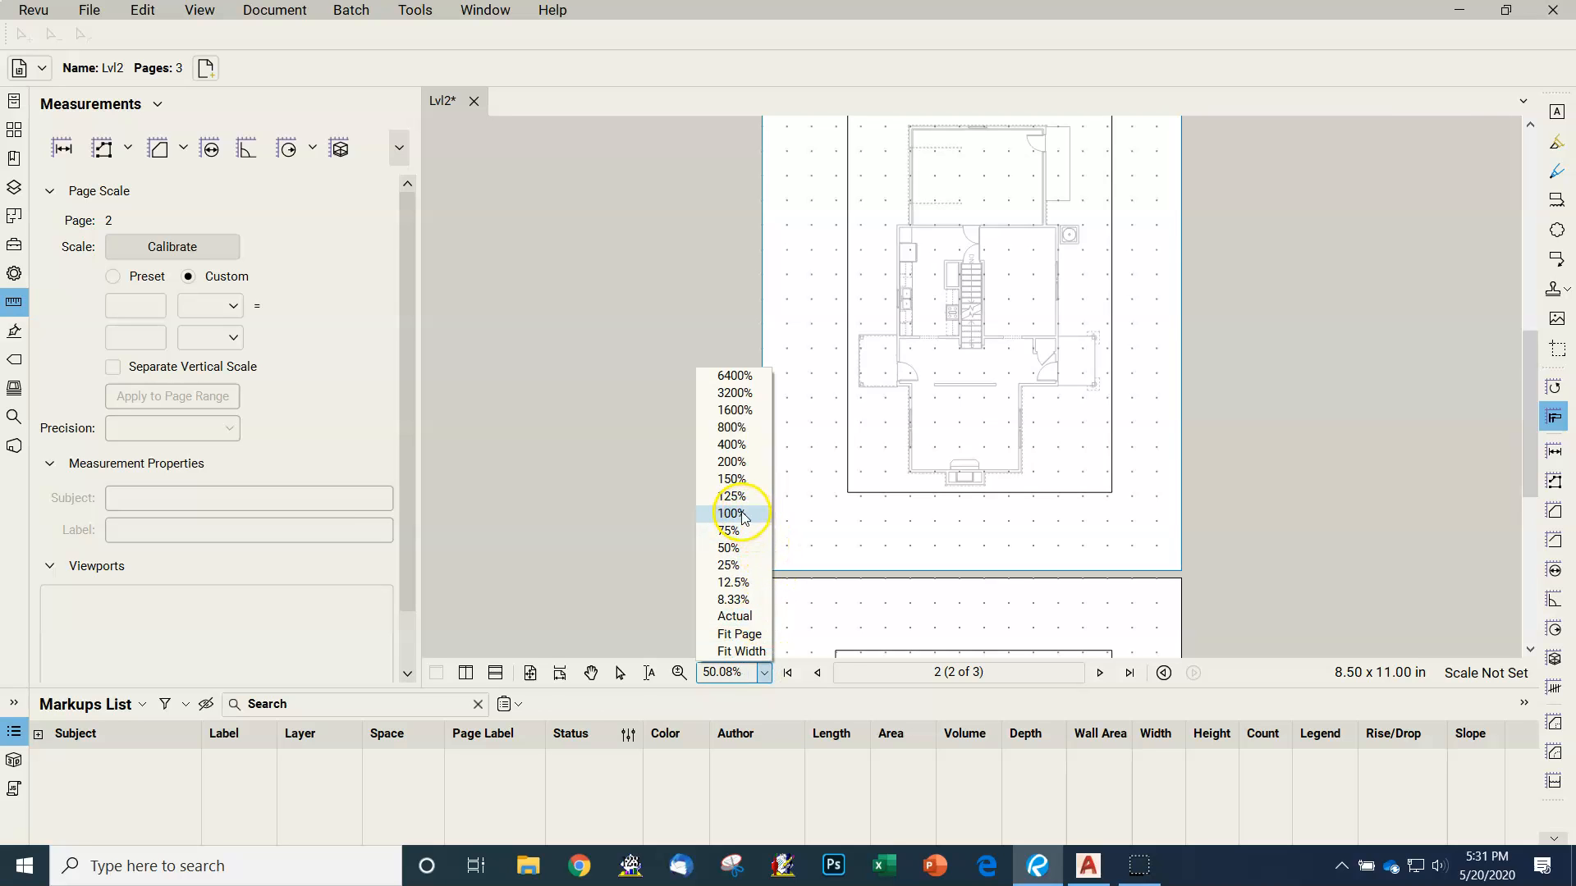
left_click(741, 512)
scroll(911, 439, "up", 1)
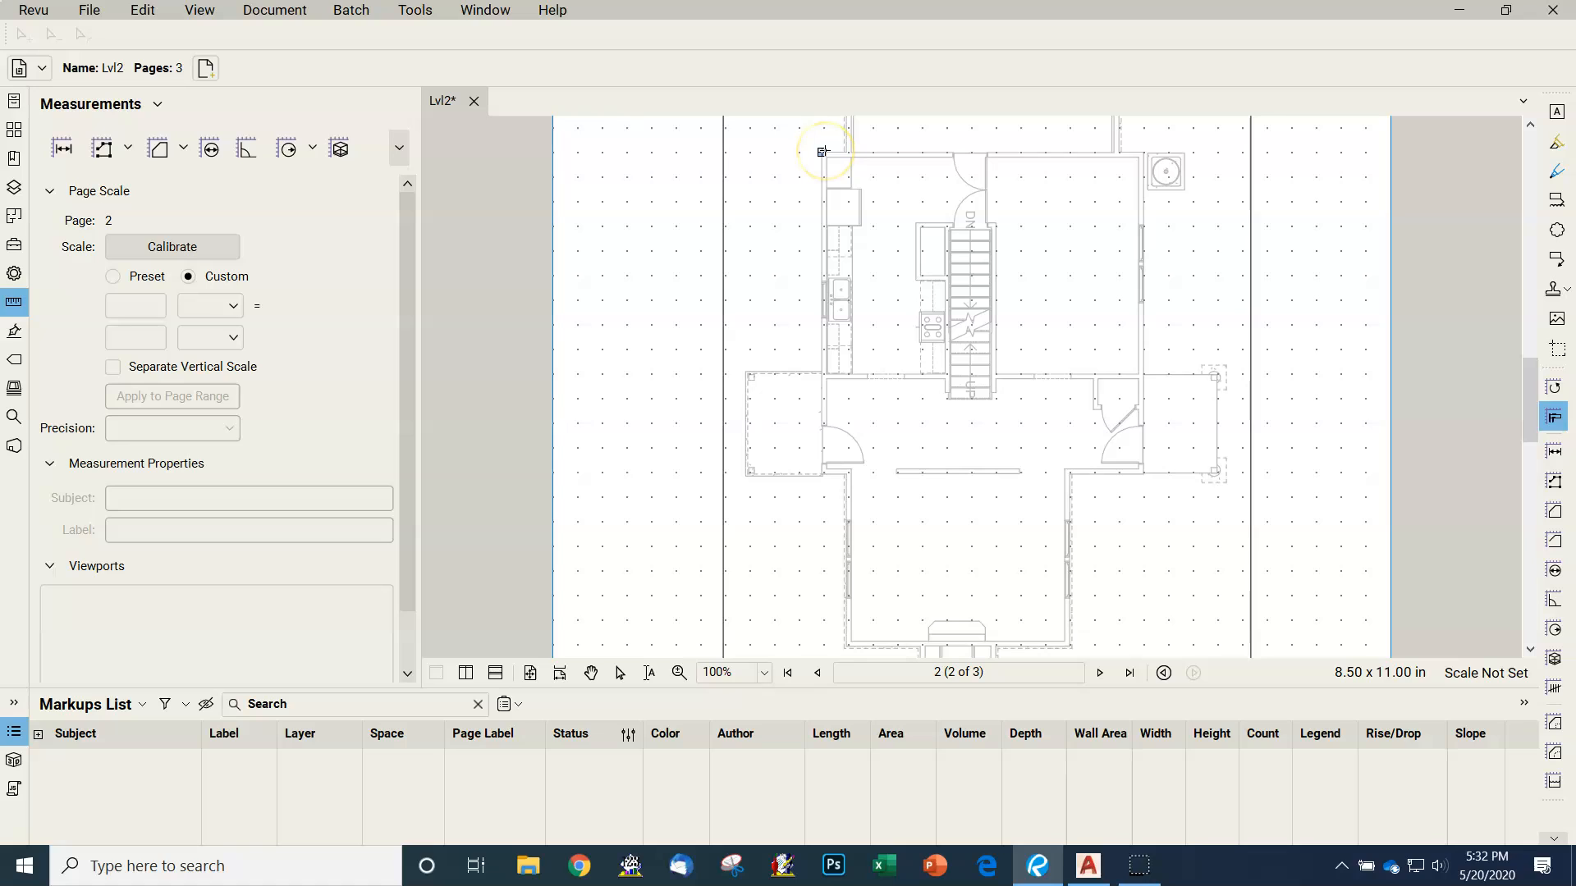
left_click(825, 151)
left_click(1143, 152)
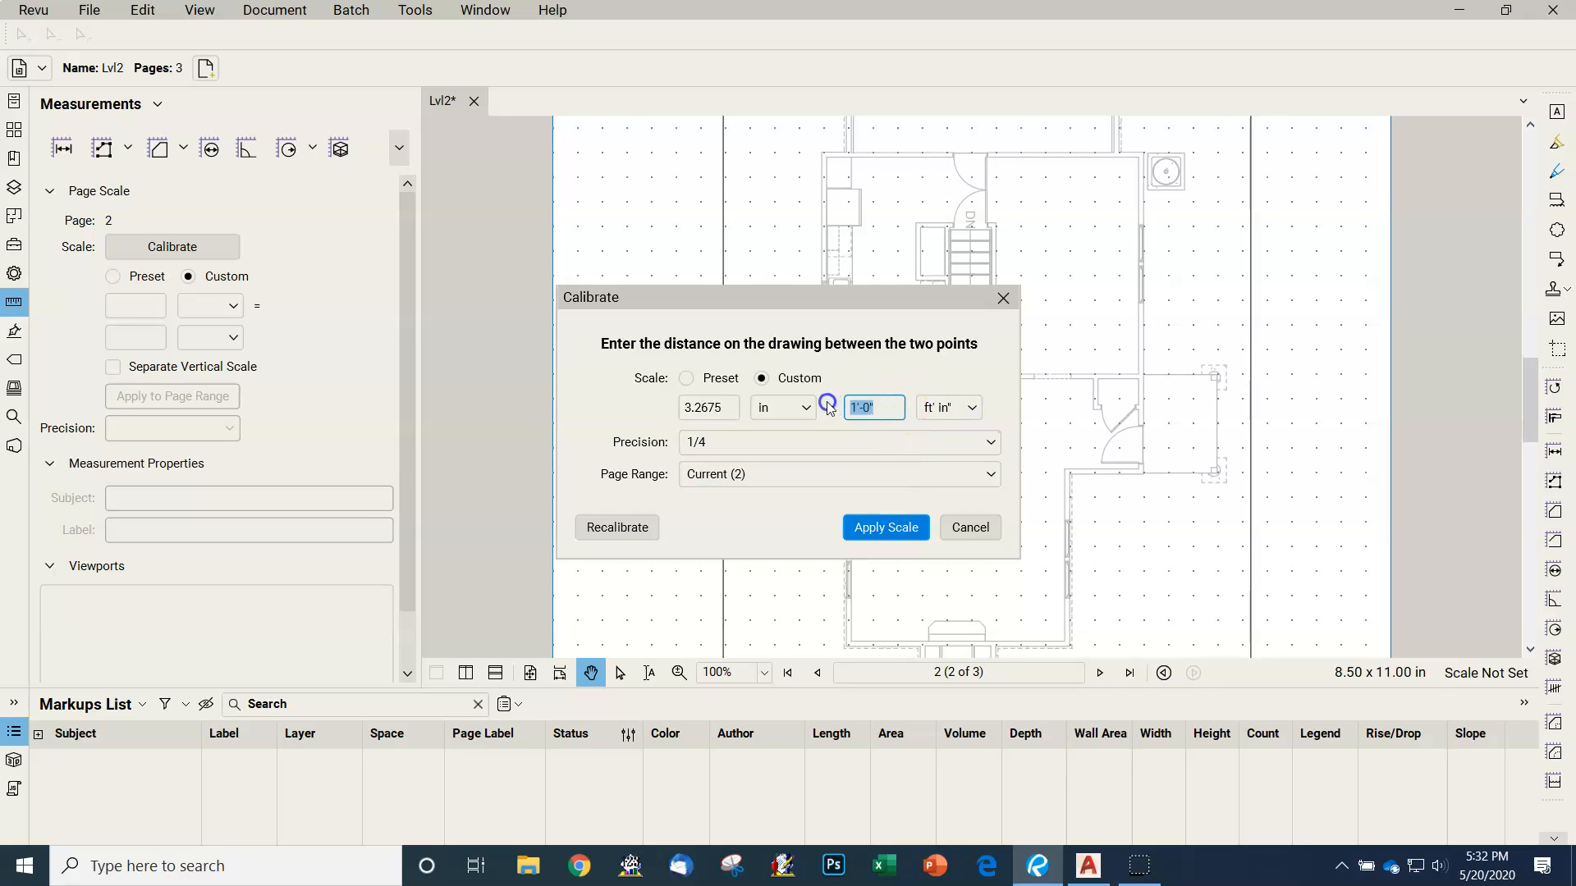
type("26")
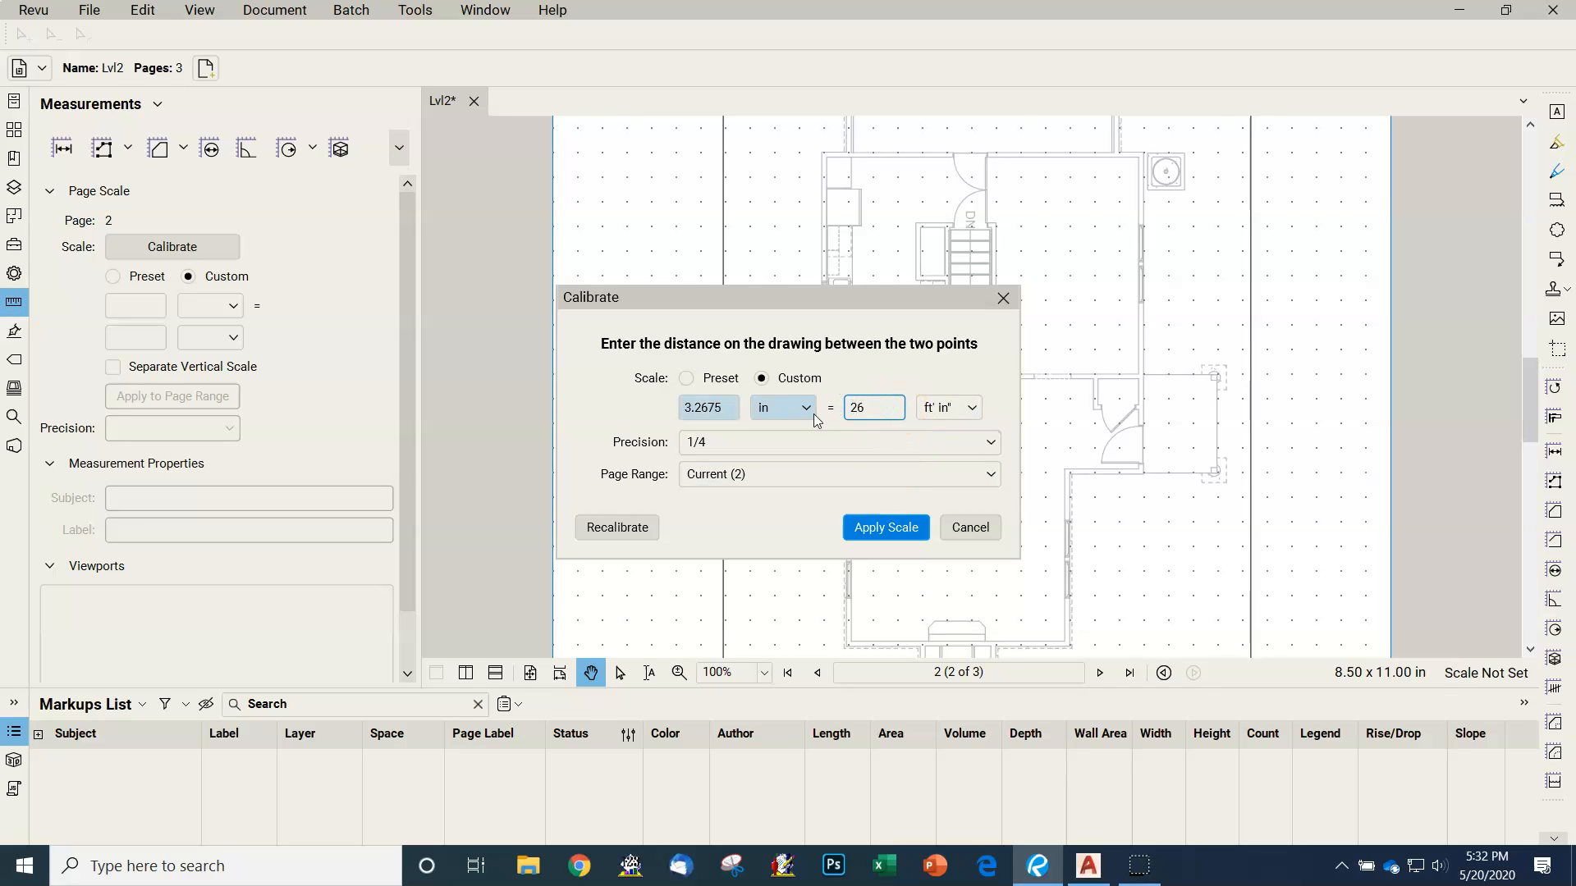
left_click(898, 546)
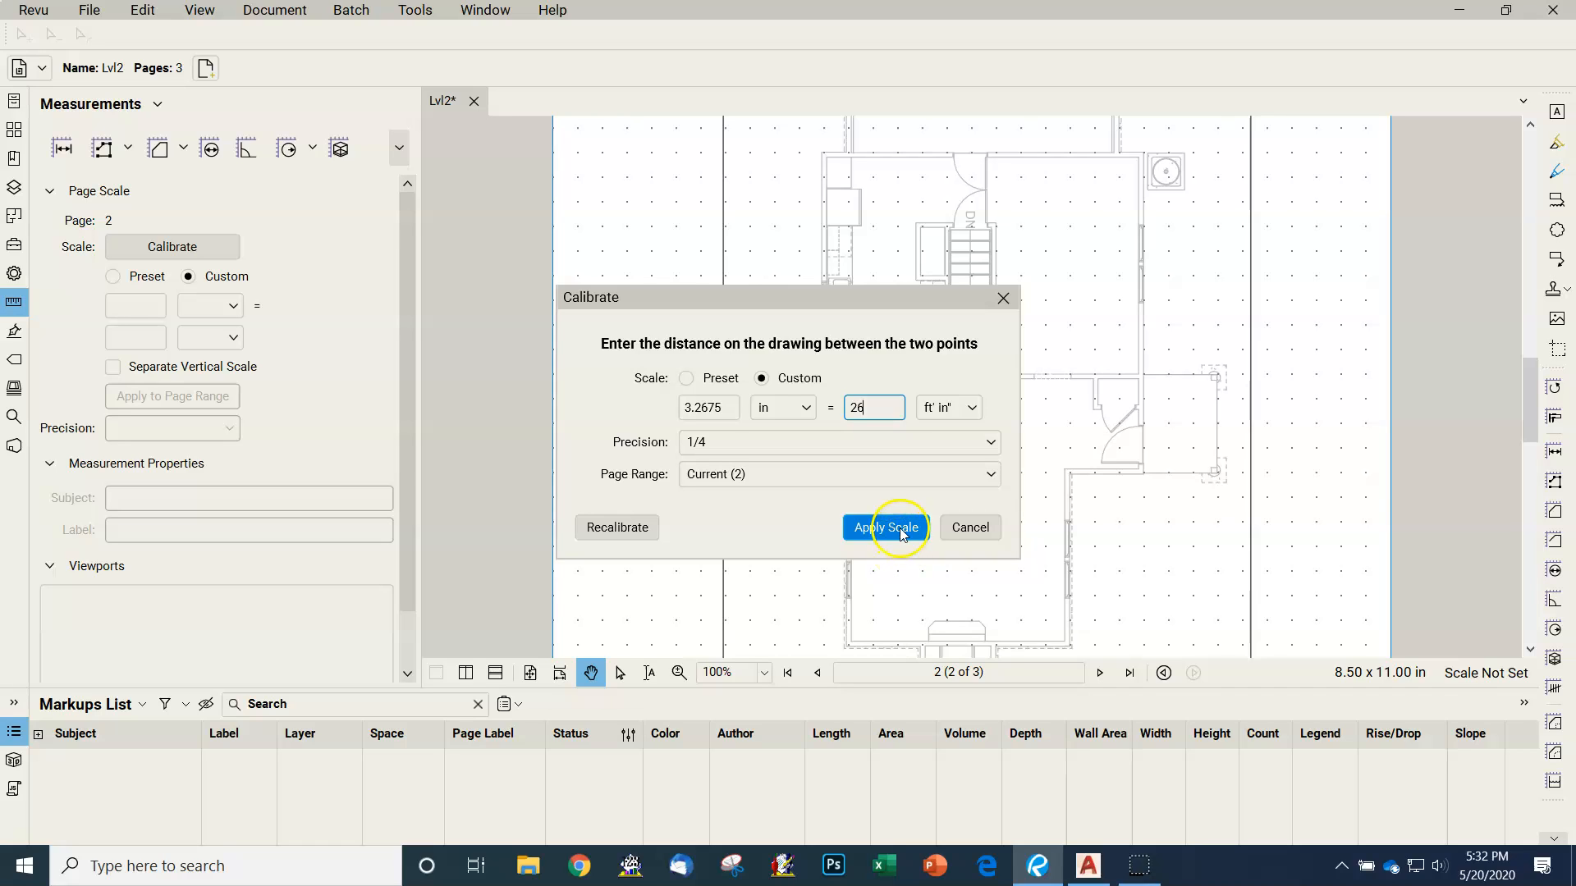
left_click(900, 528)
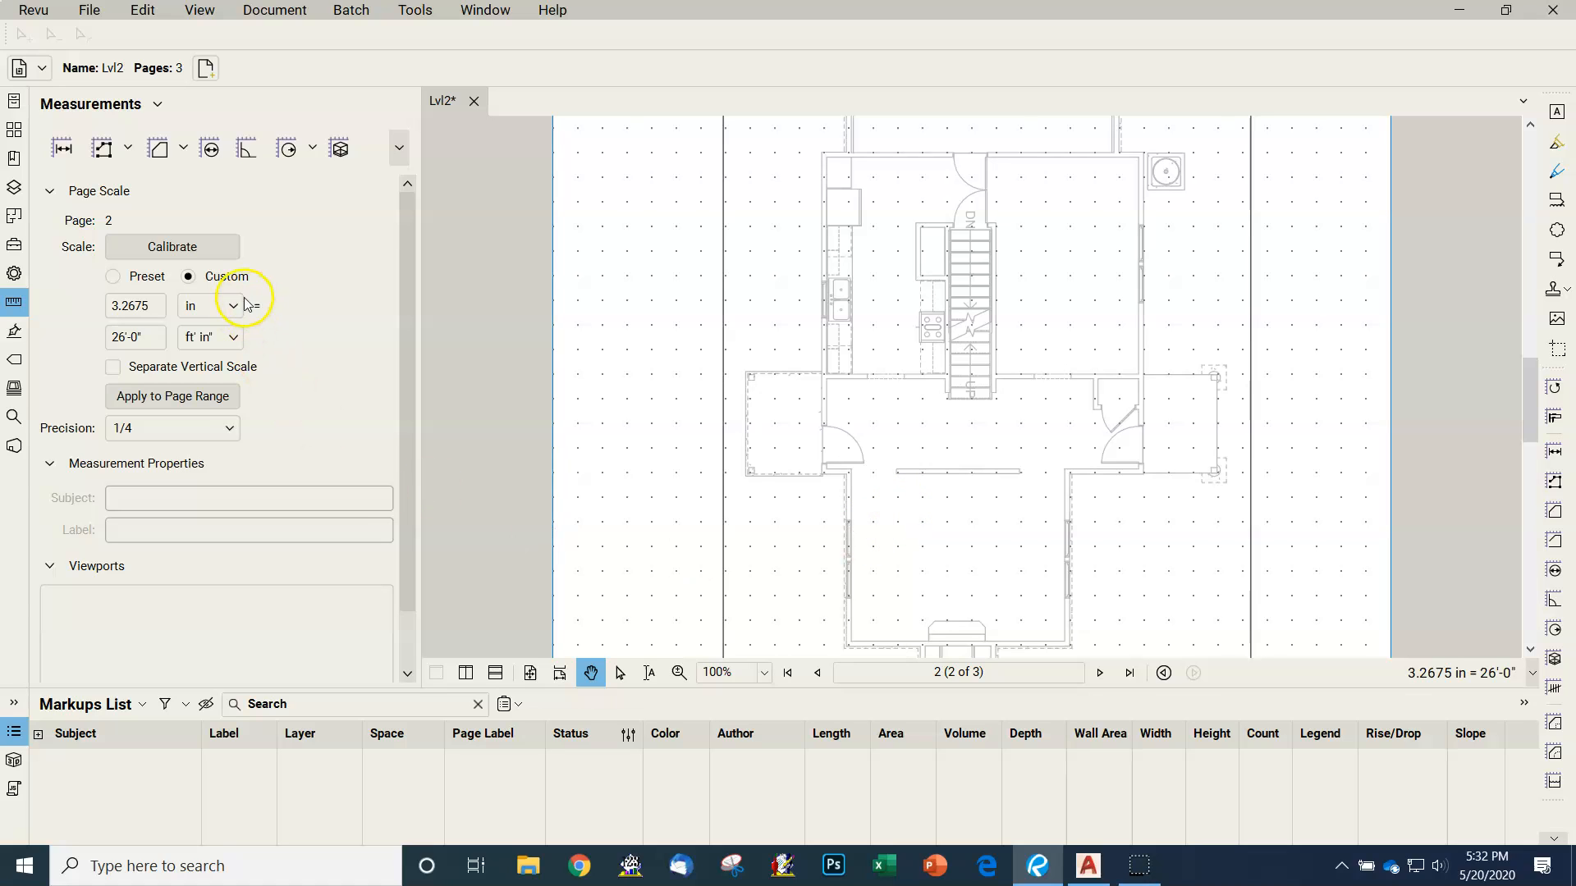
- Calibrate page 3's scale across the upper exterior wall of the central block, with a distance of 26 feet
left_click(18, 133)
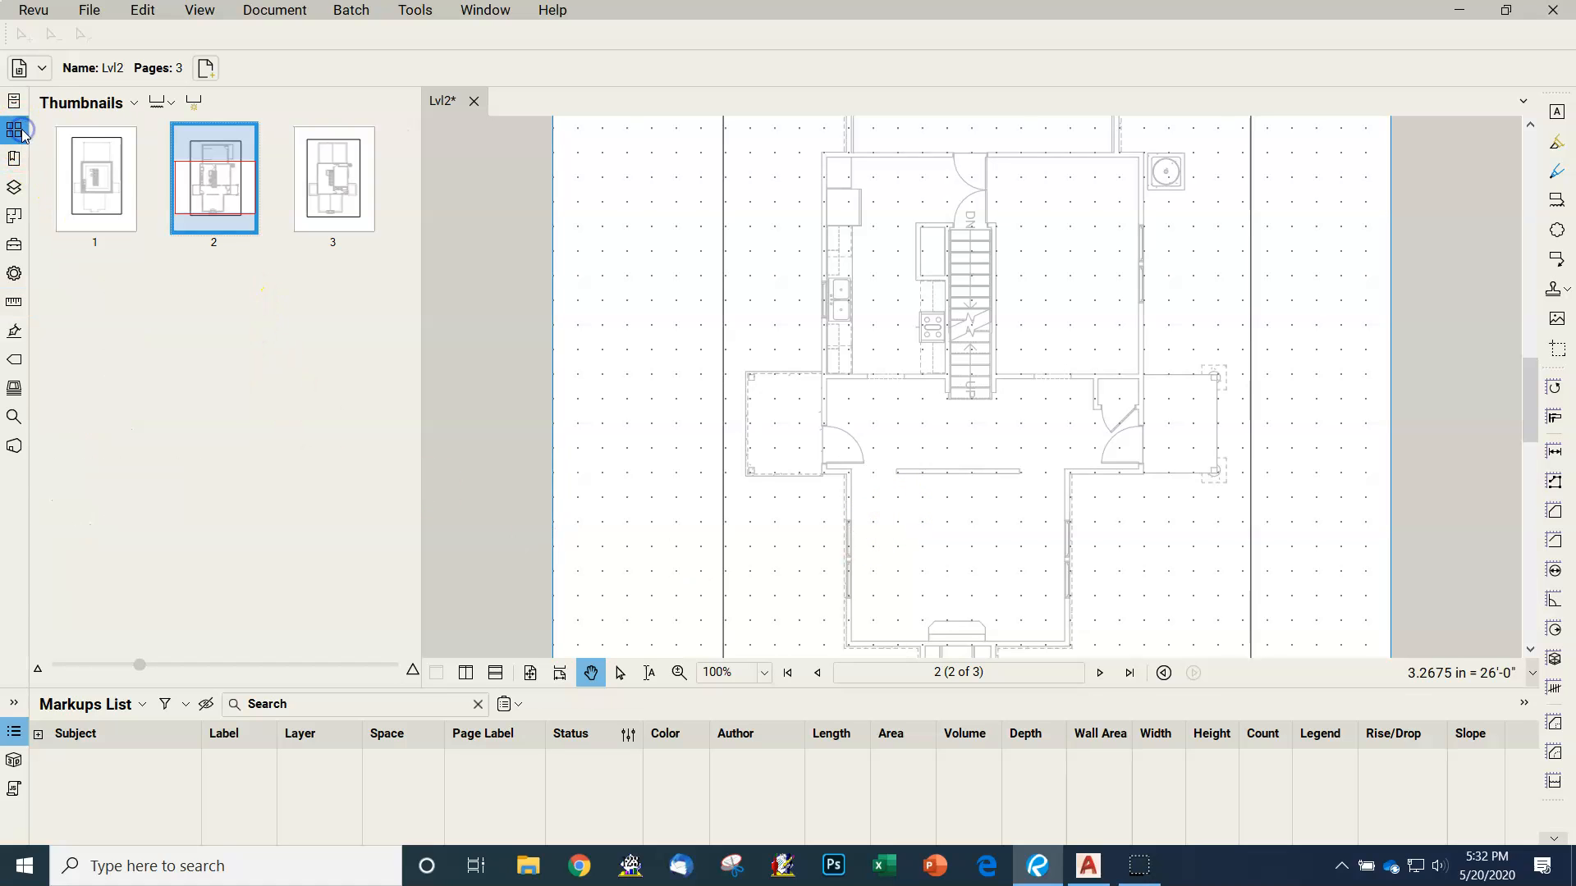
left_click(343, 182)
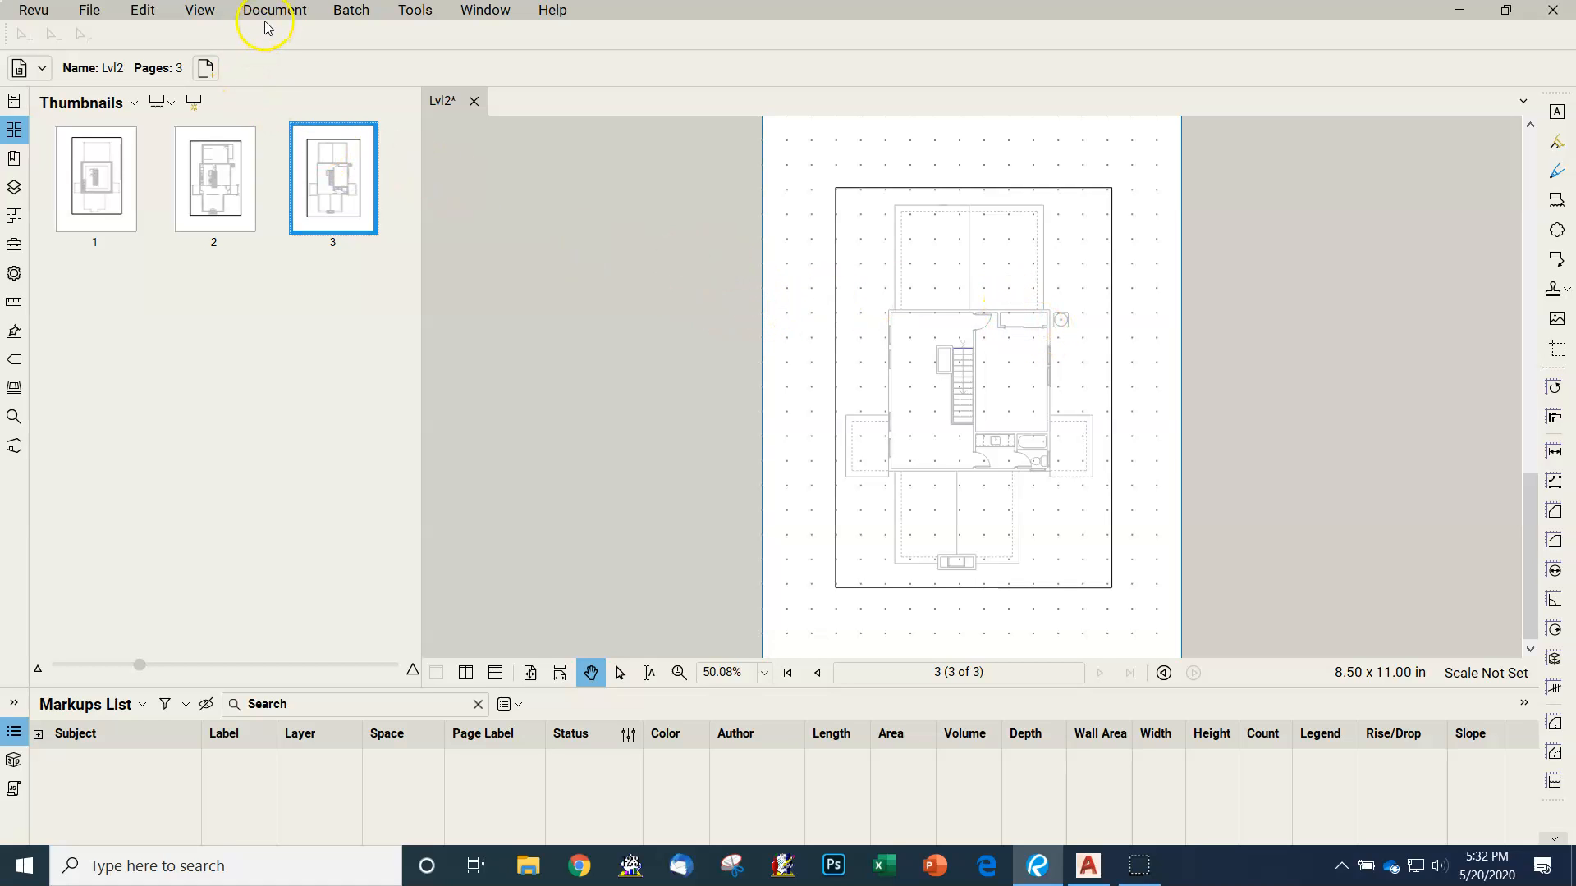
left_click(14, 302)
left_click(189, 246)
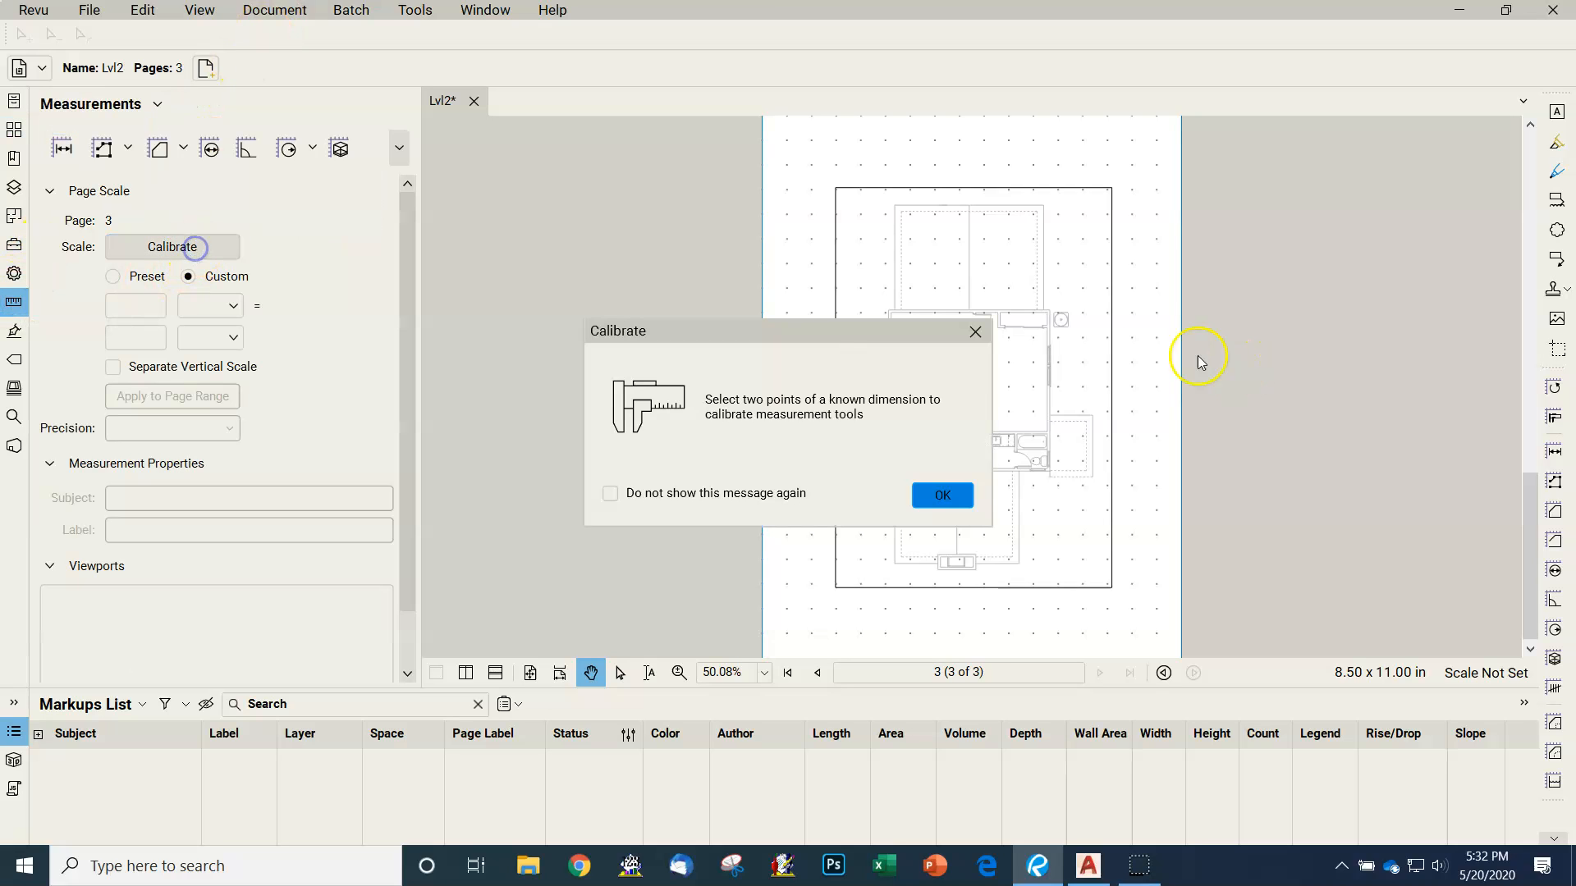
left_click(941, 496)
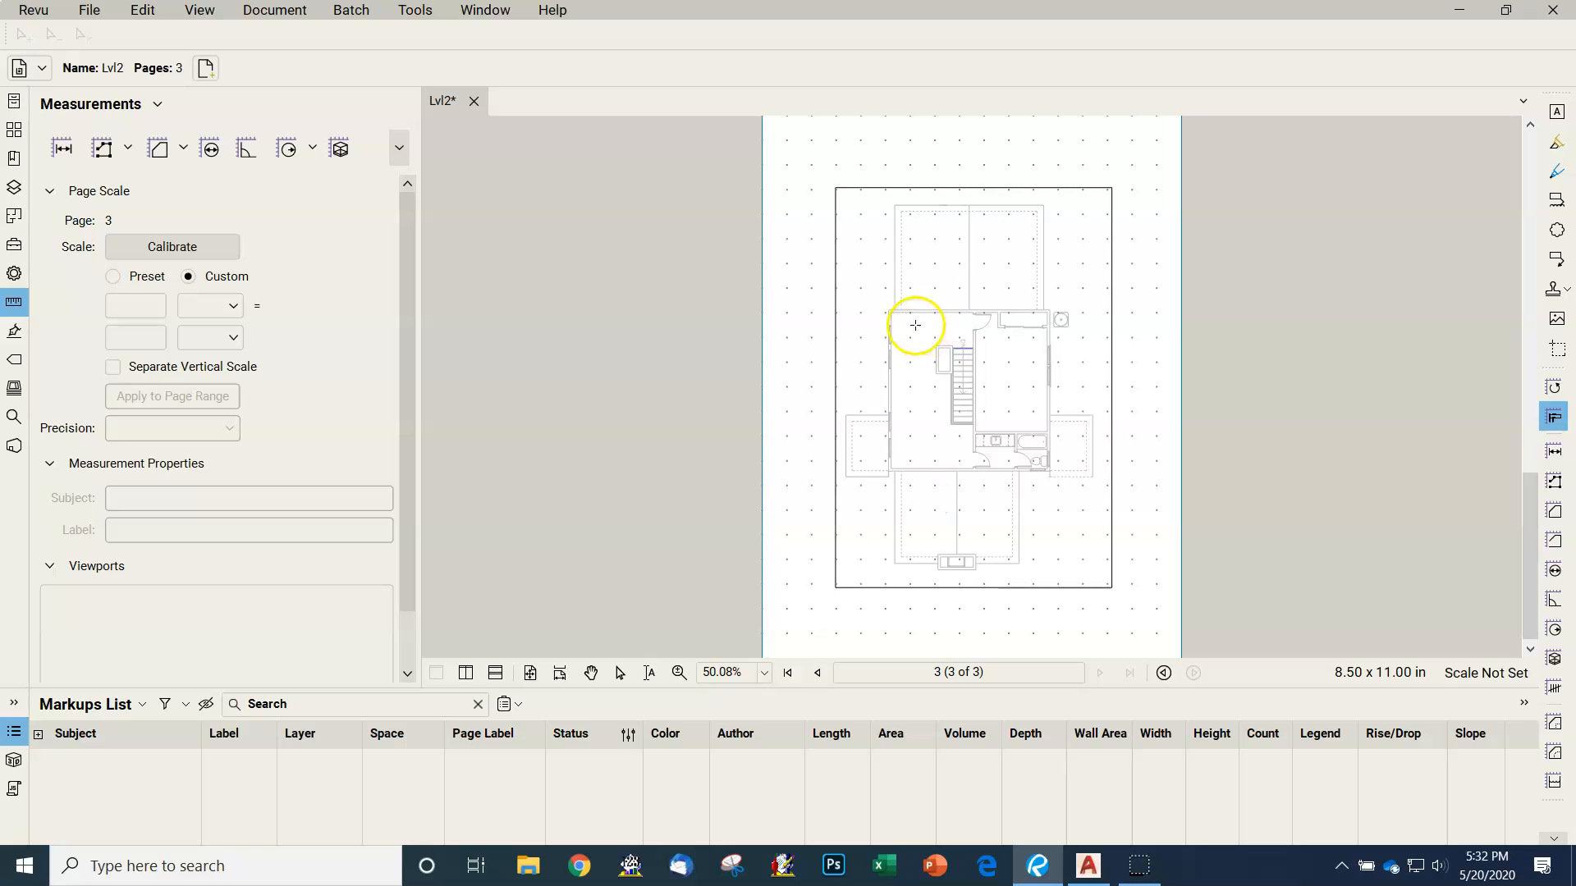
left_click_drag(888, 307, 1052, 310)
left_click(874, 414)
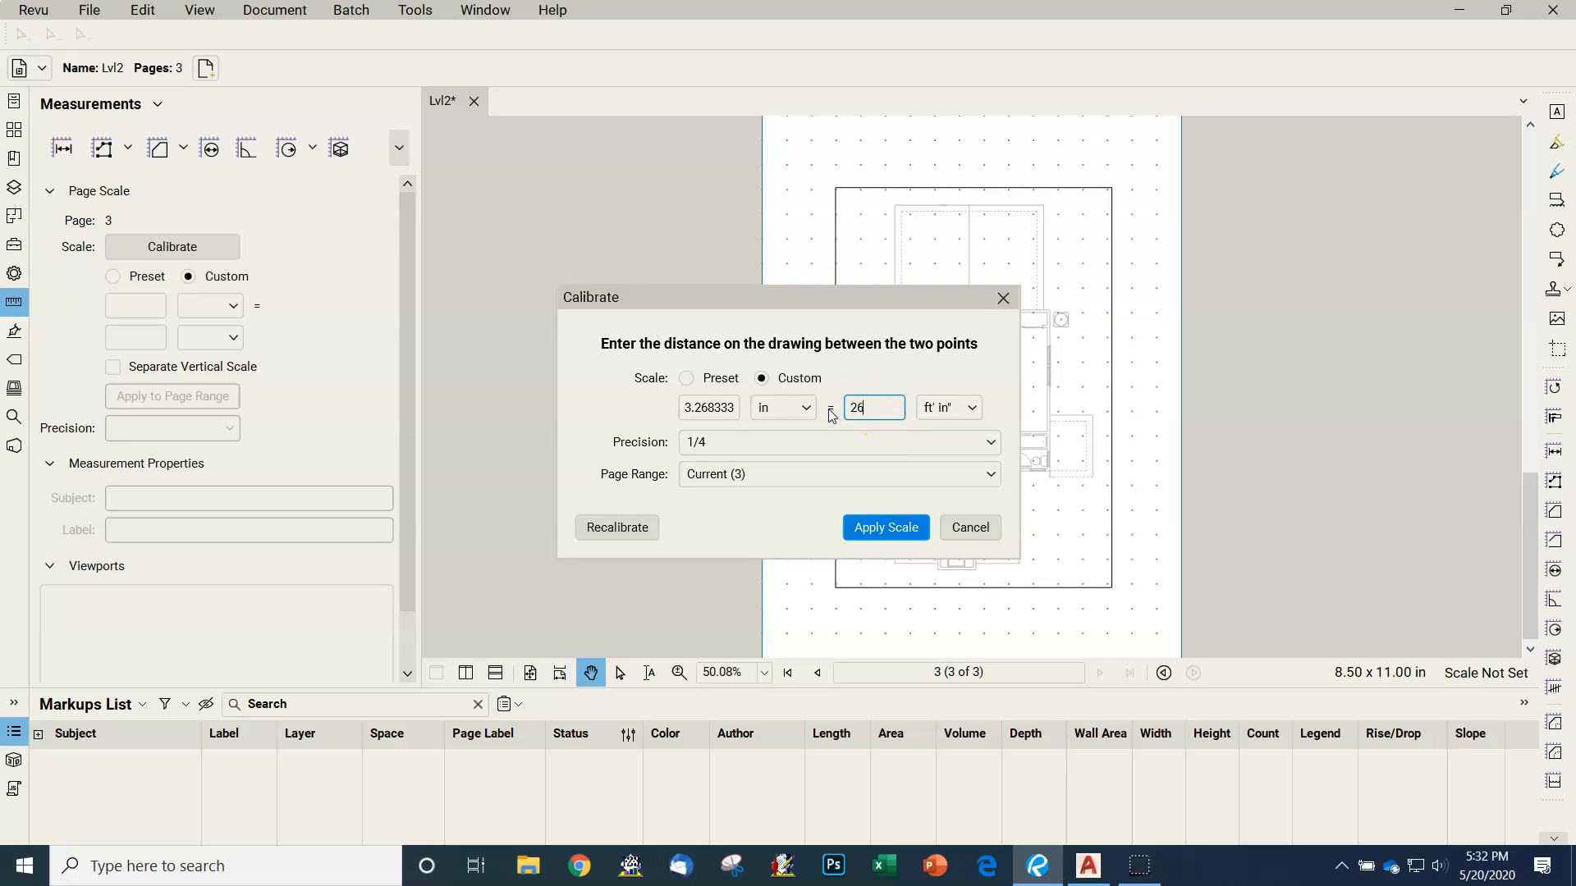
left_click(889, 529)
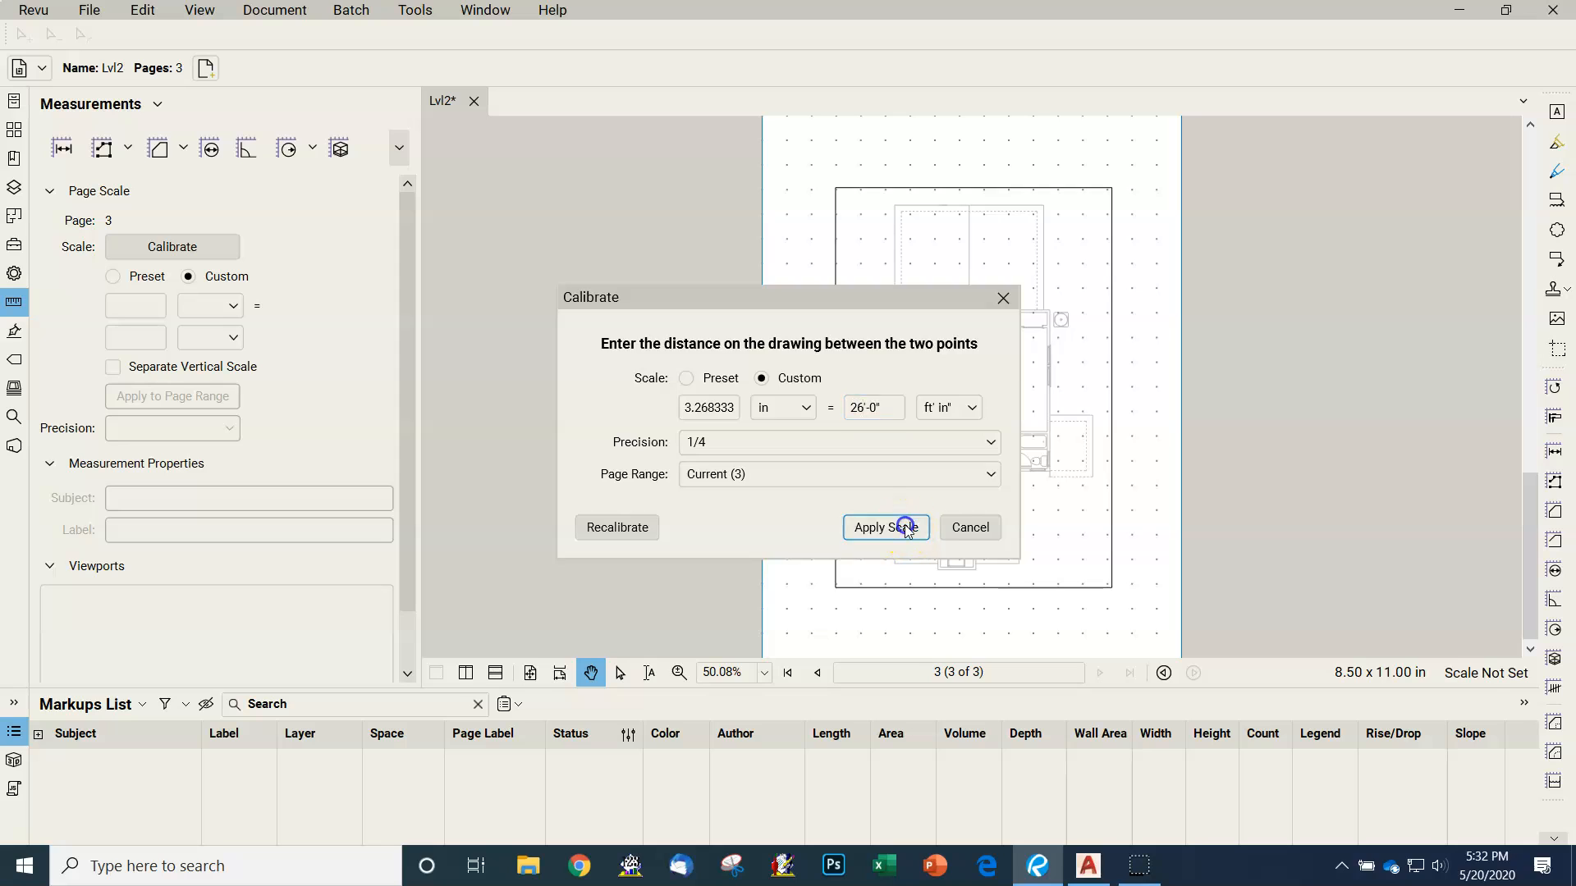
- Outline the right half of the page 1 plan, about 14 by 26 feet, as an area measurement labelled Cave
left_click(14, 129)
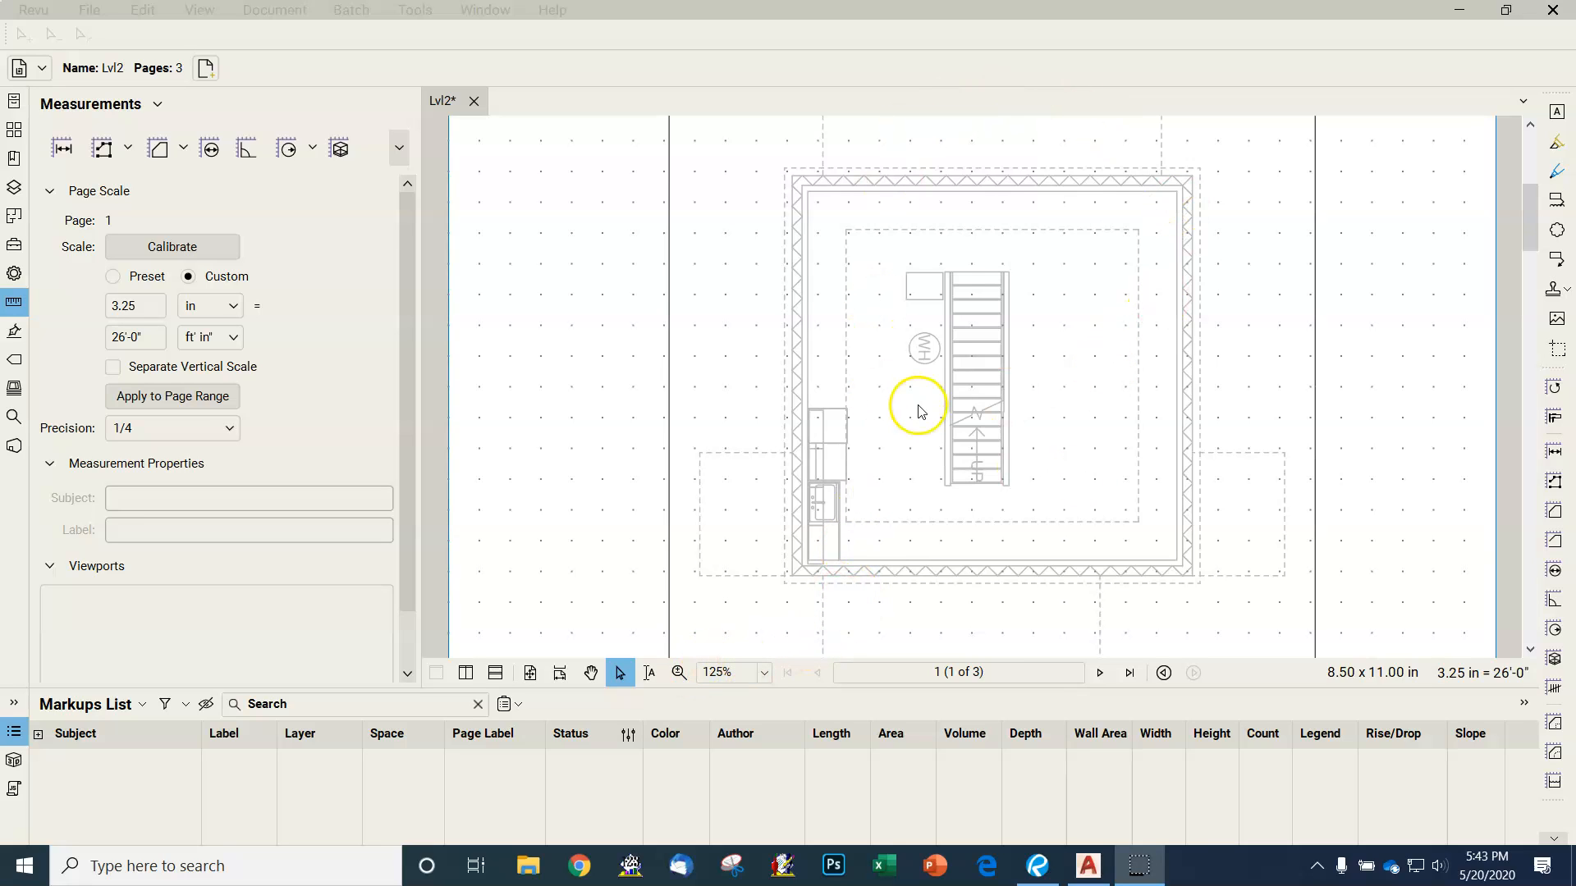
left_click(160, 151)
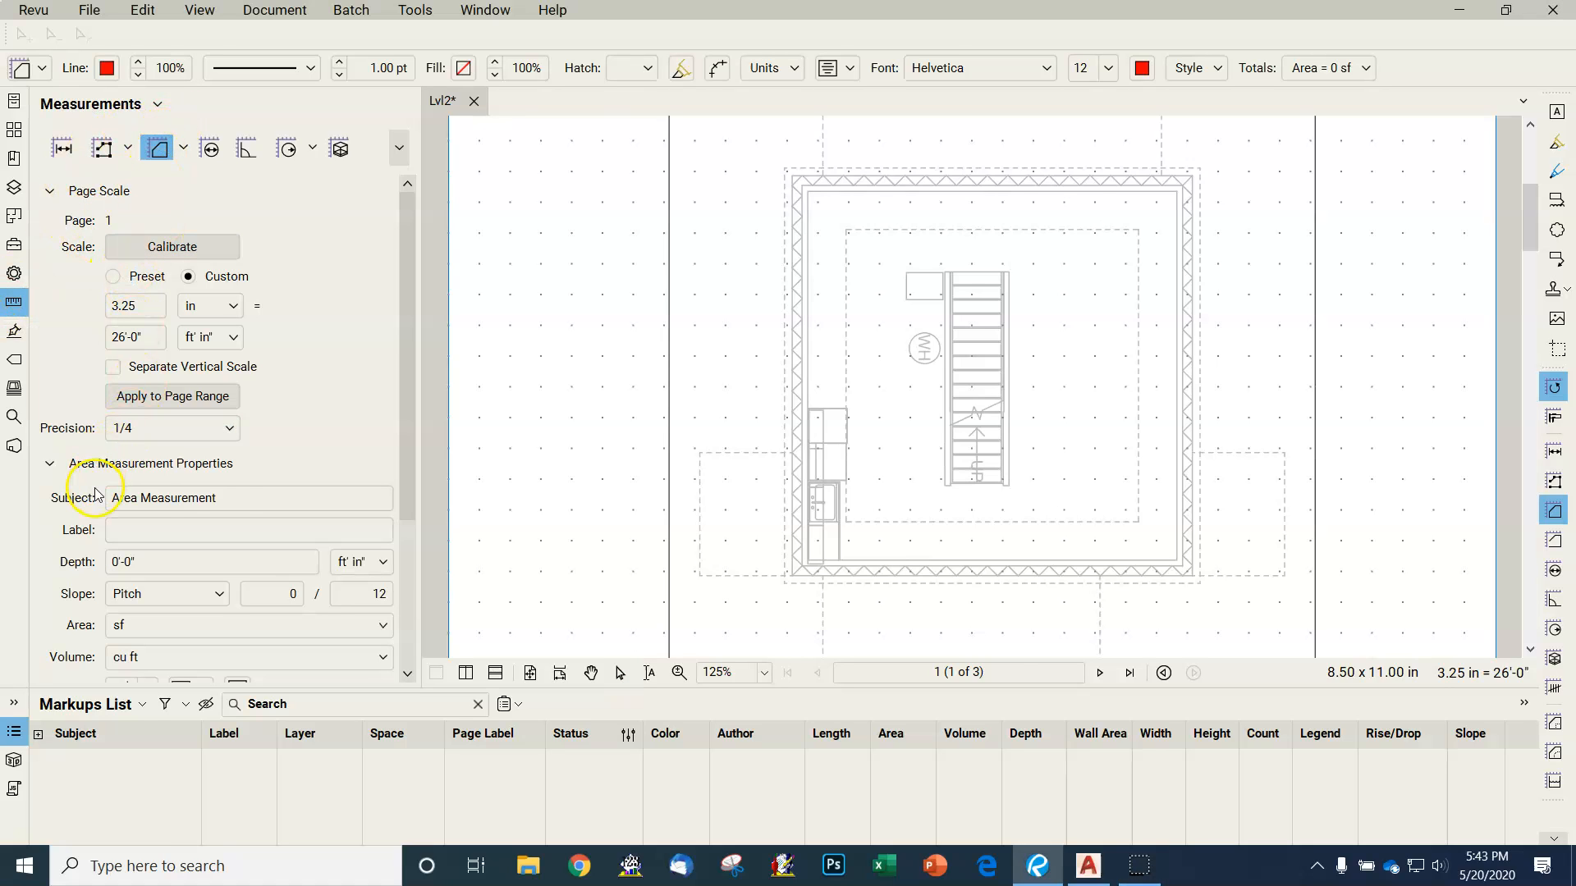
left_click(144, 535)
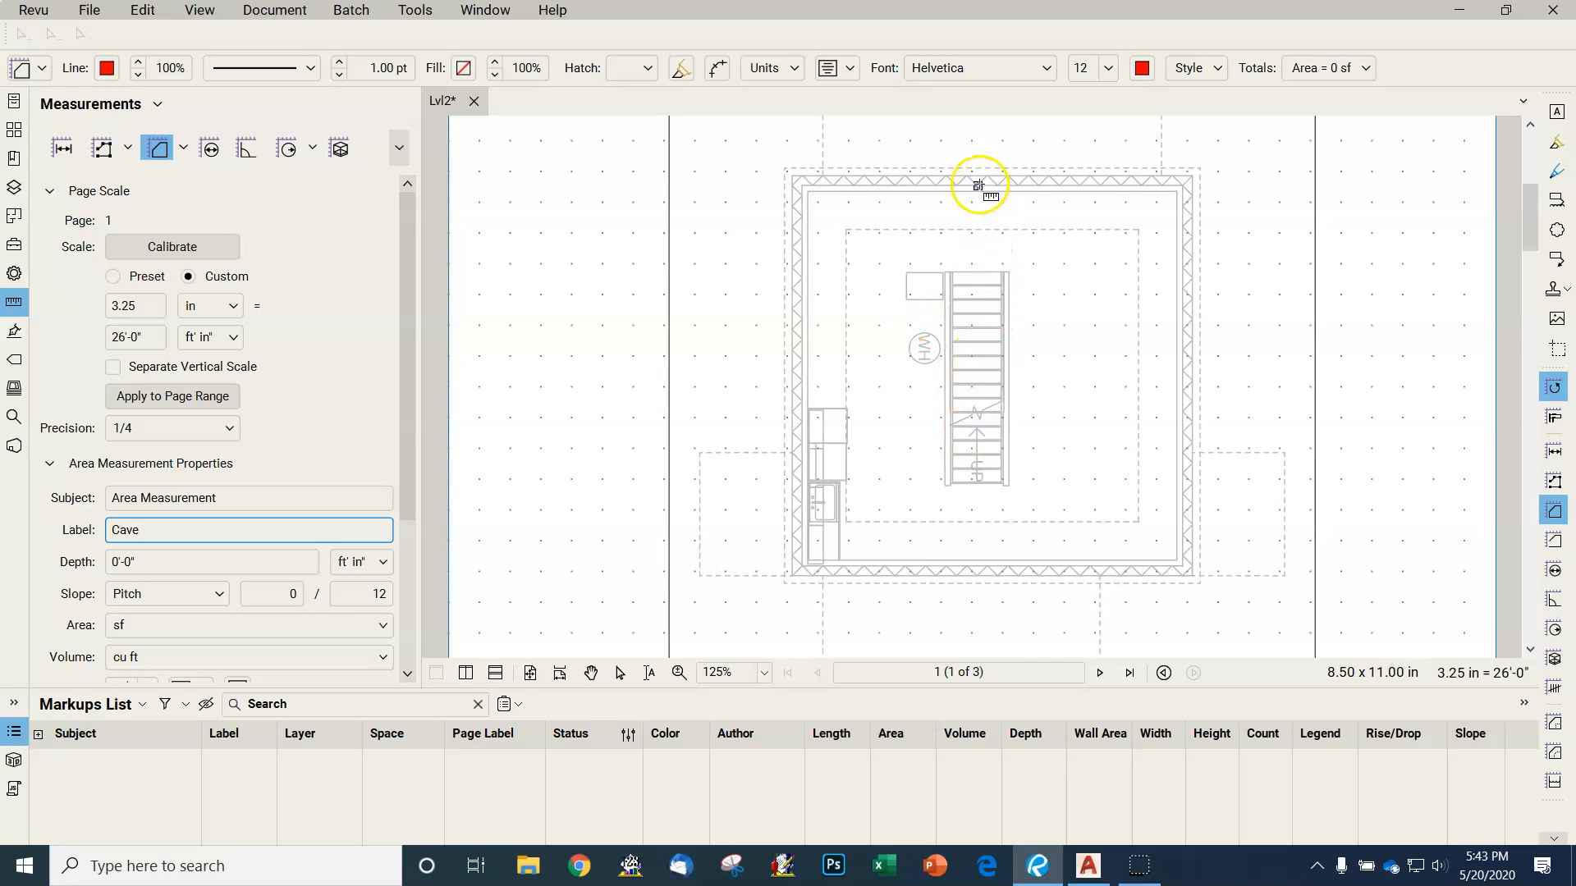
left_click(977, 176)
left_click(1191, 176)
left_click(1192, 575)
left_click(978, 575)
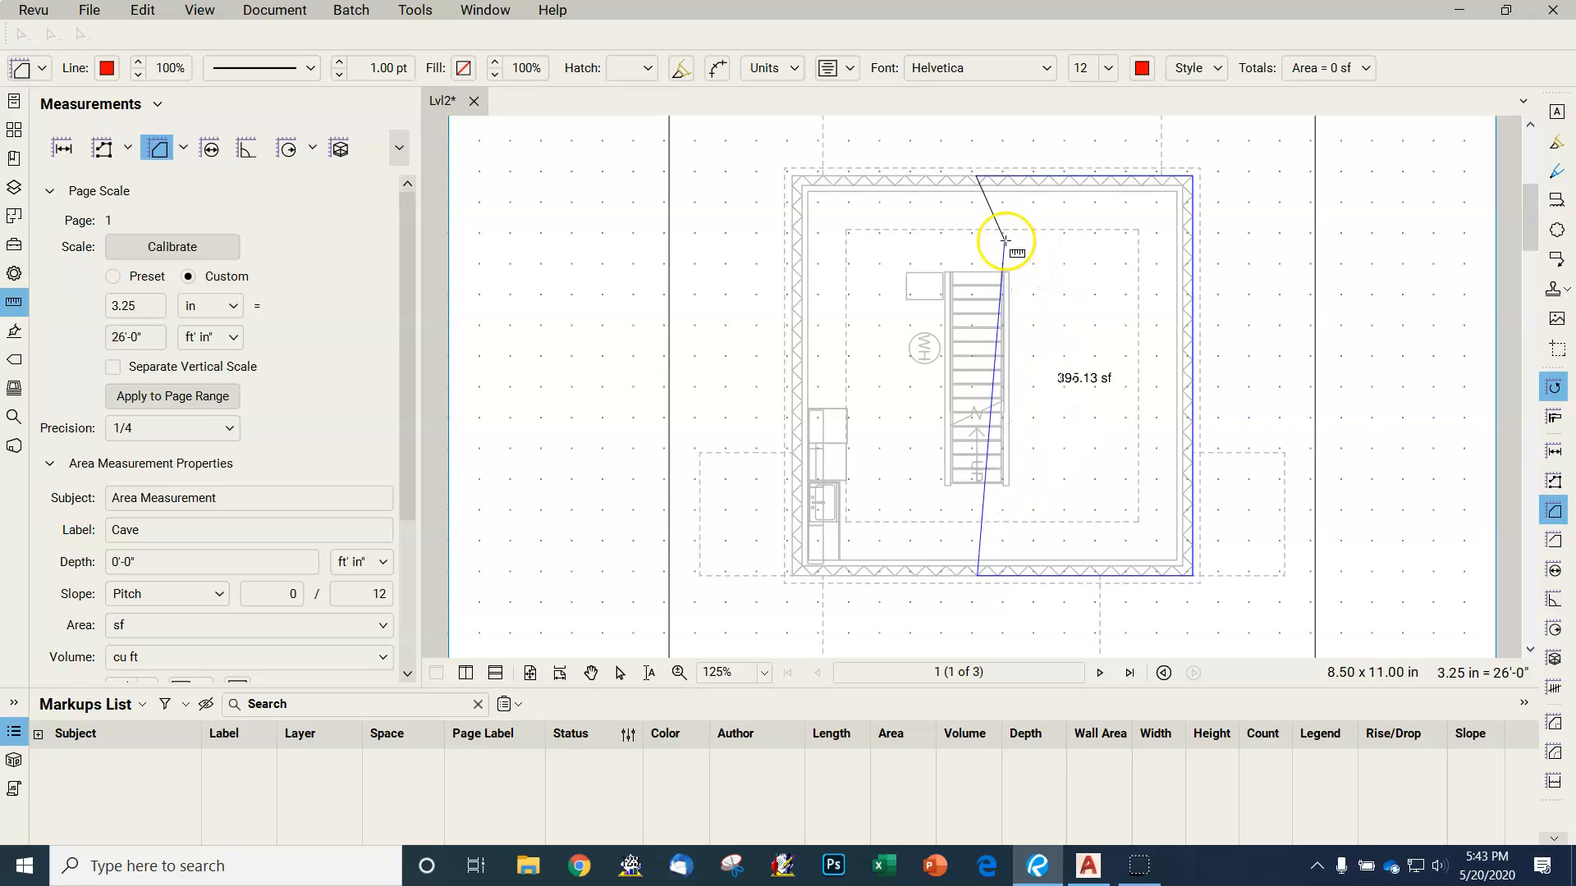
key("Return")
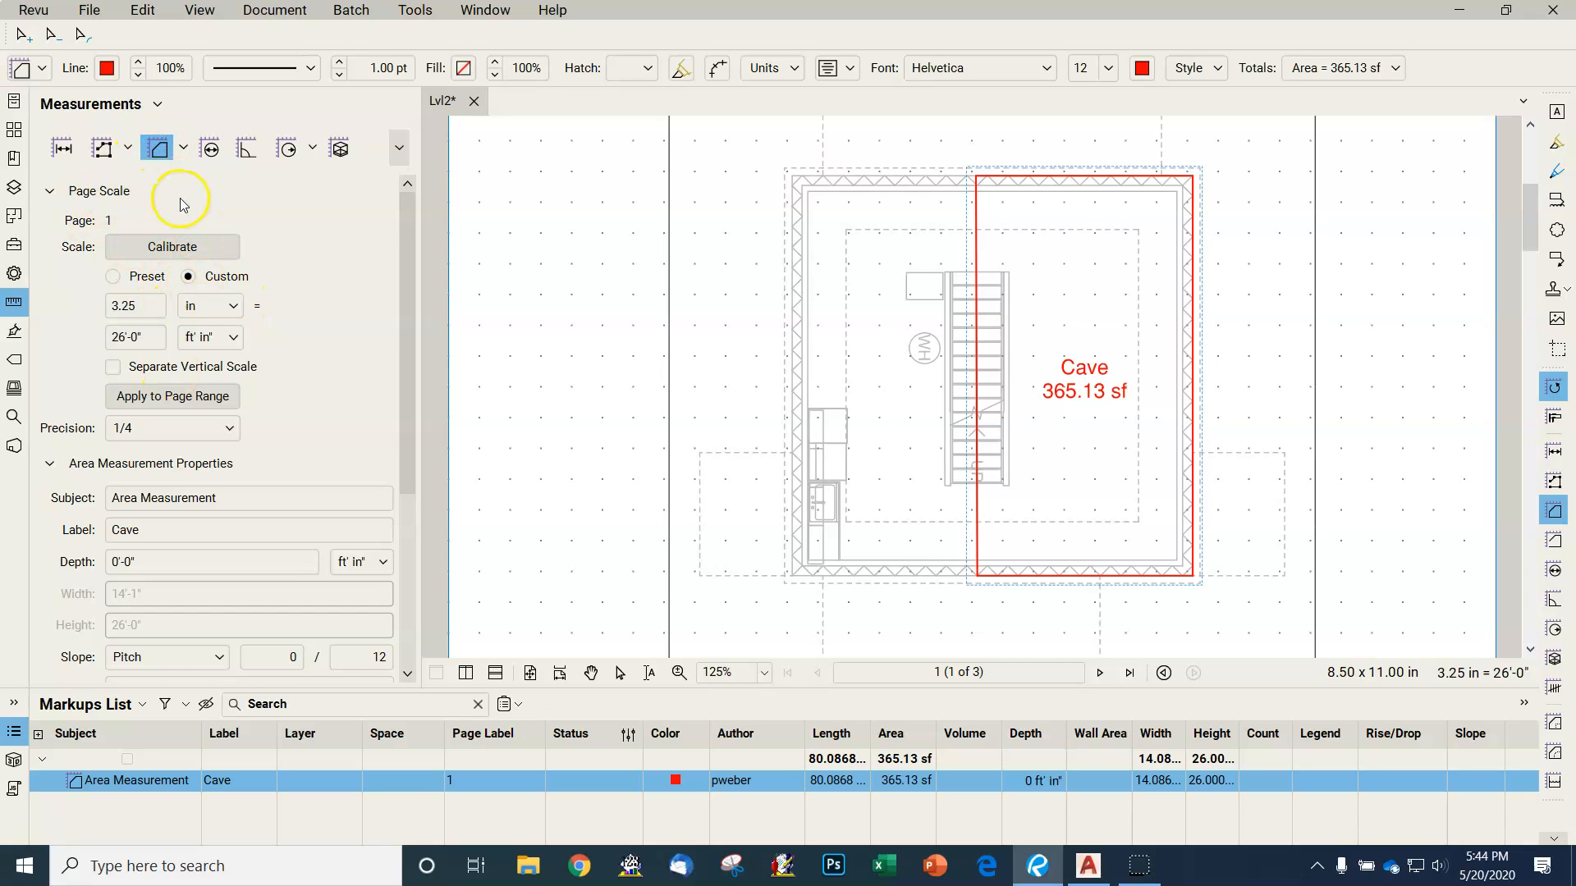
- Set up a new area measurement labelled Laundry with blue line and text colours
left_click(159, 150)
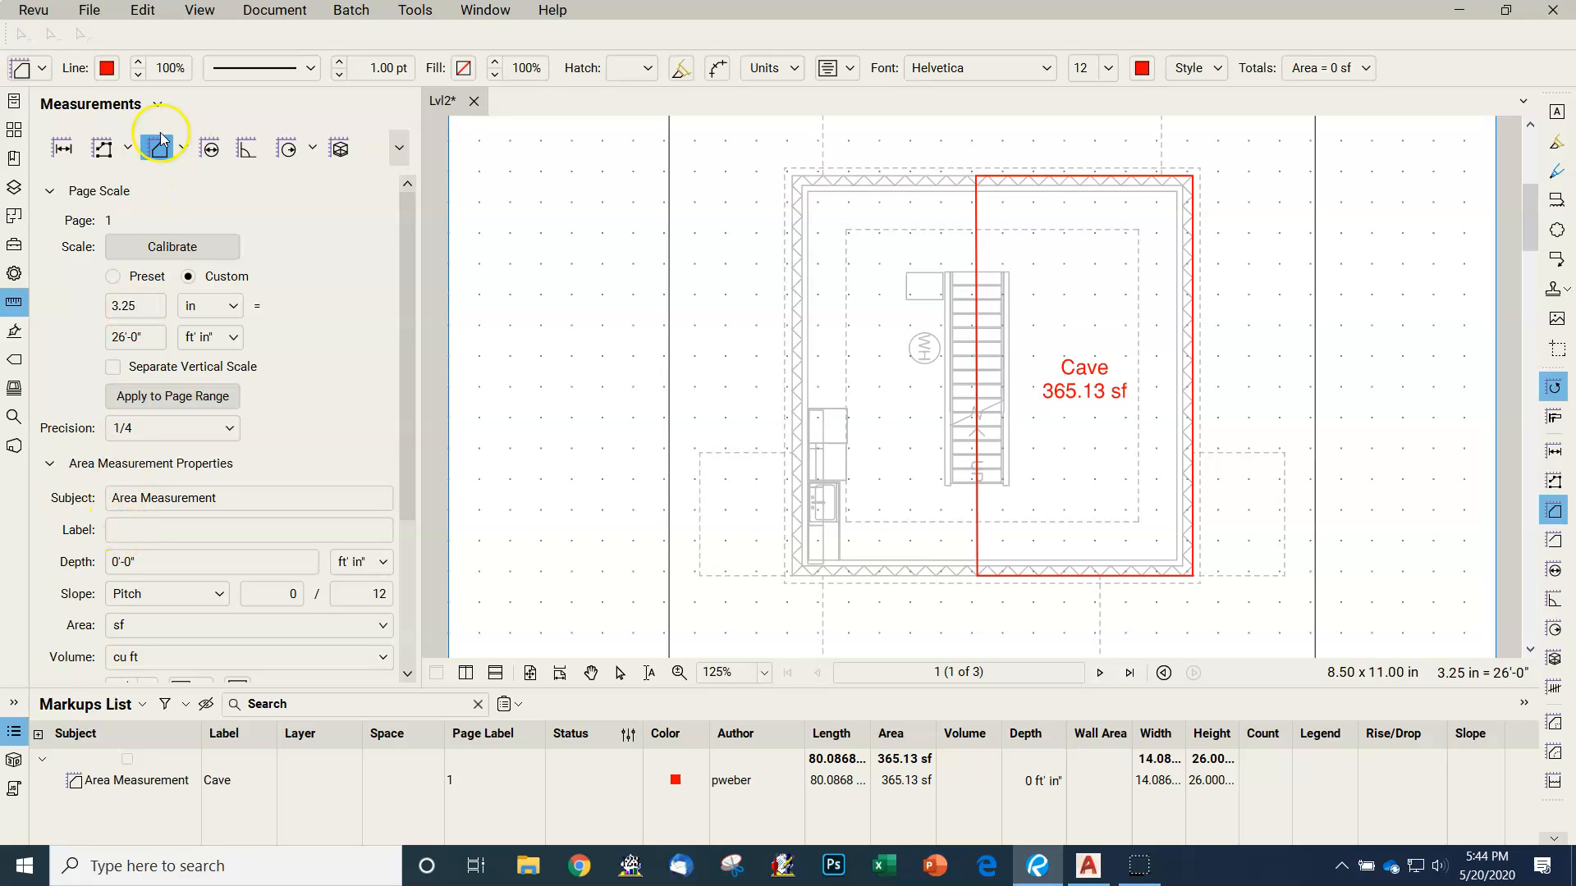
left_click(119, 530)
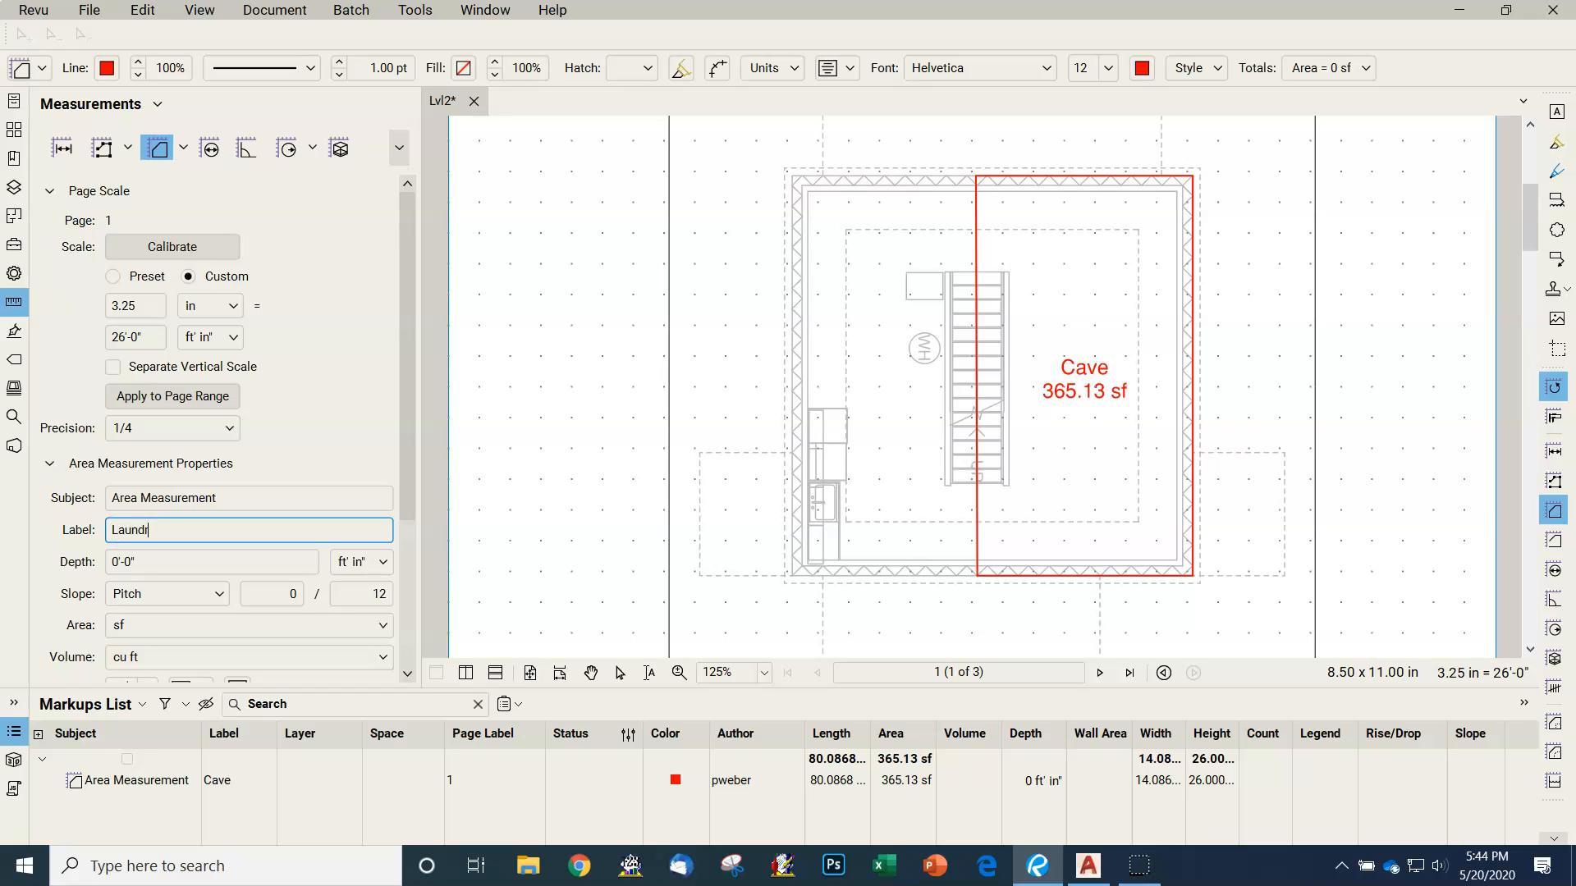
left_click(107, 70)
left_click(195, 158)
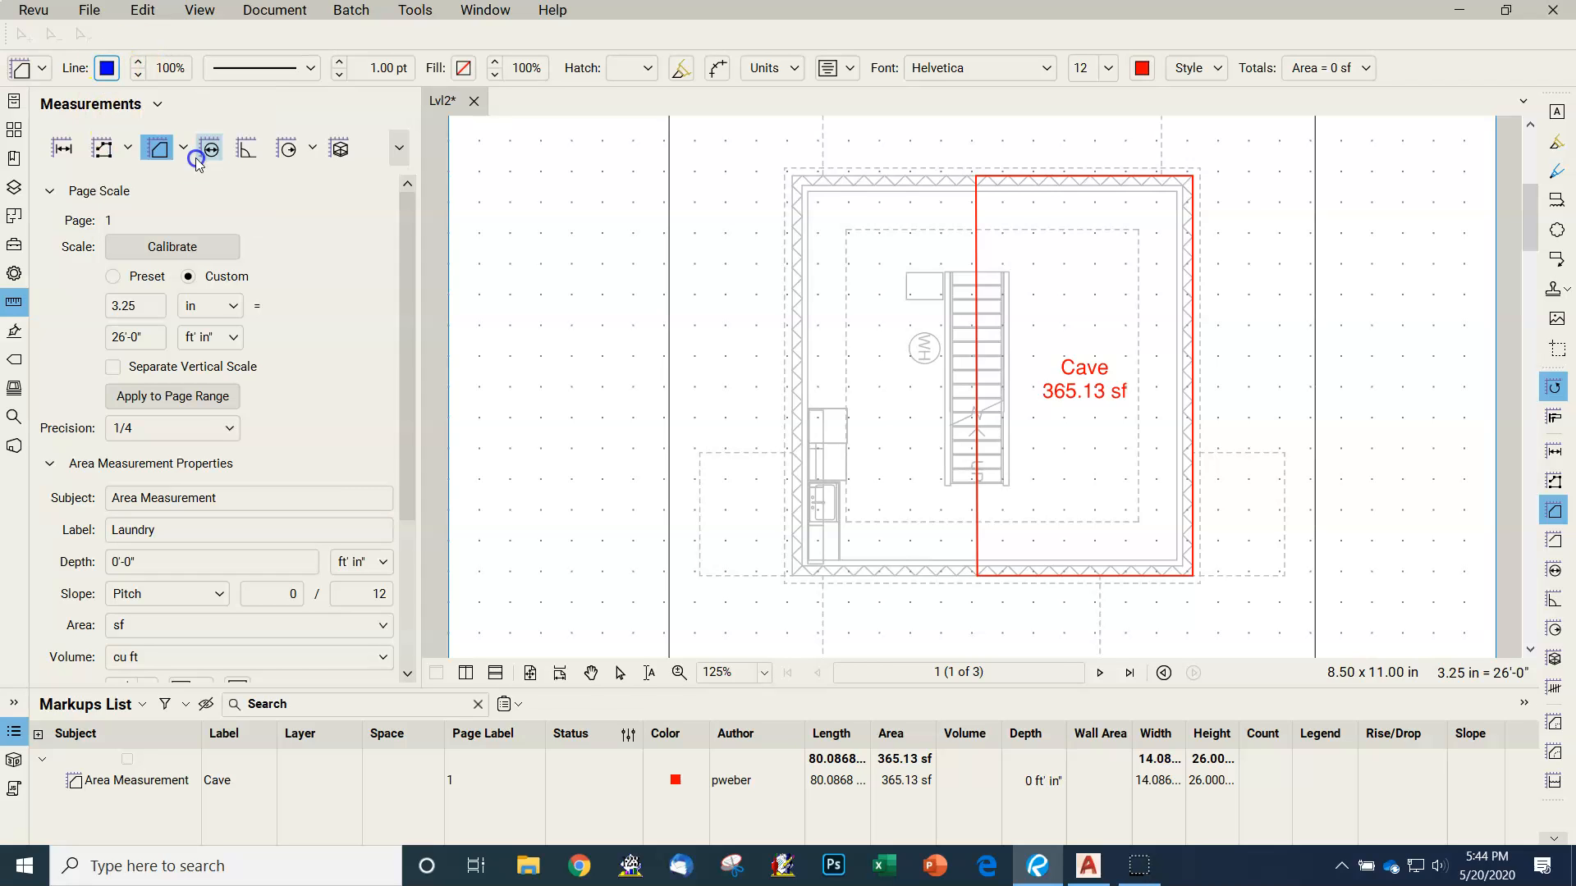
left_click(1142, 68)
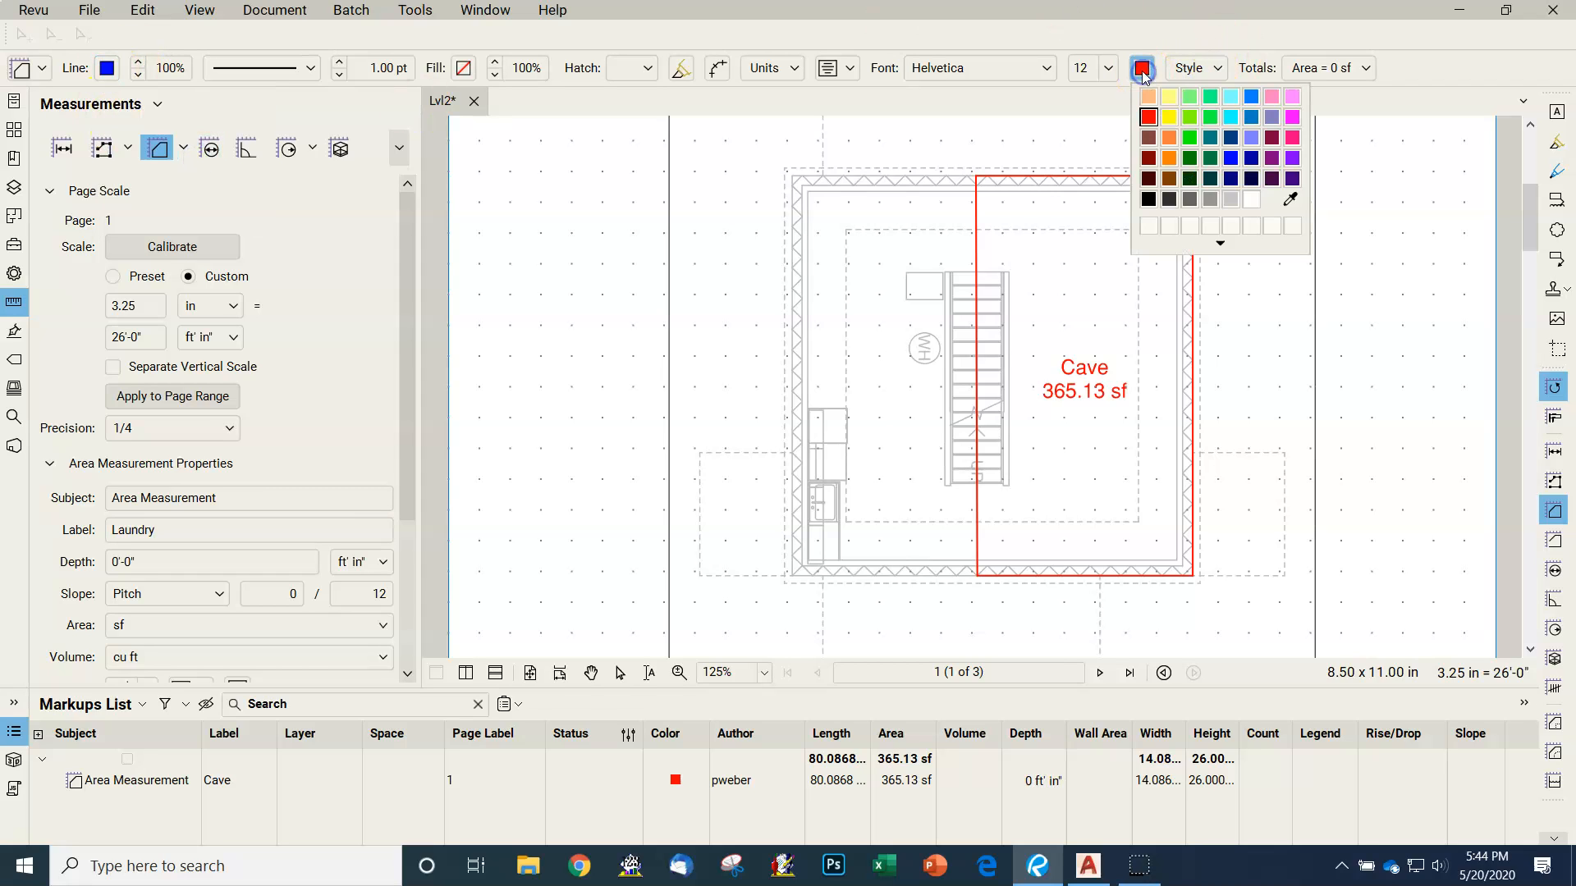
left_click(1230, 161)
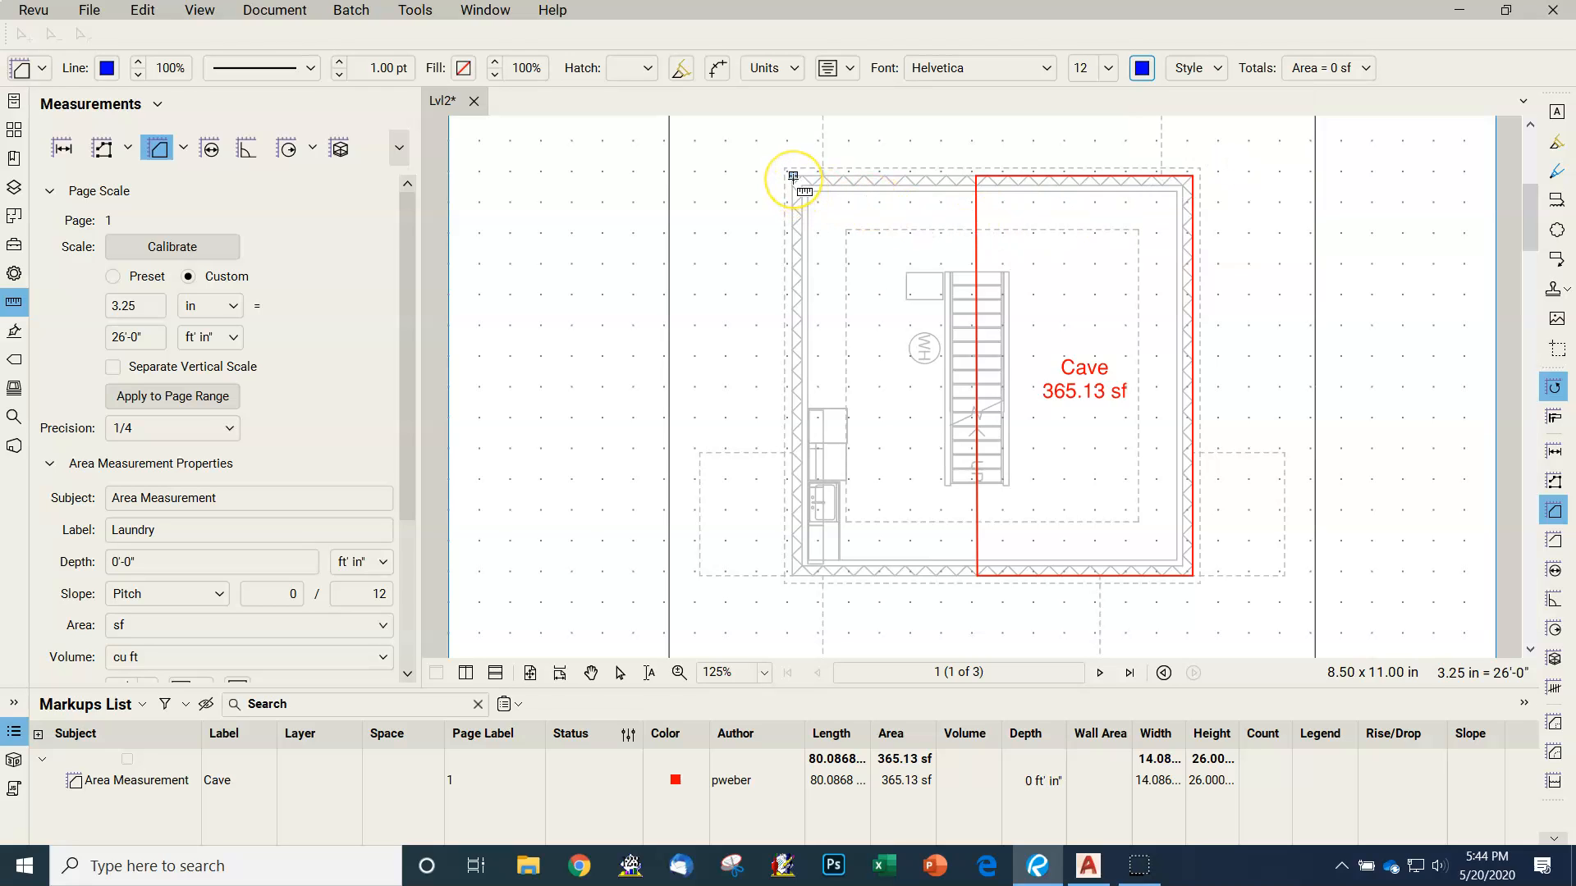
- Outline the Laundry area over the left half of the page 1 plan, about 12 by 26 feet
left_click(793, 176)
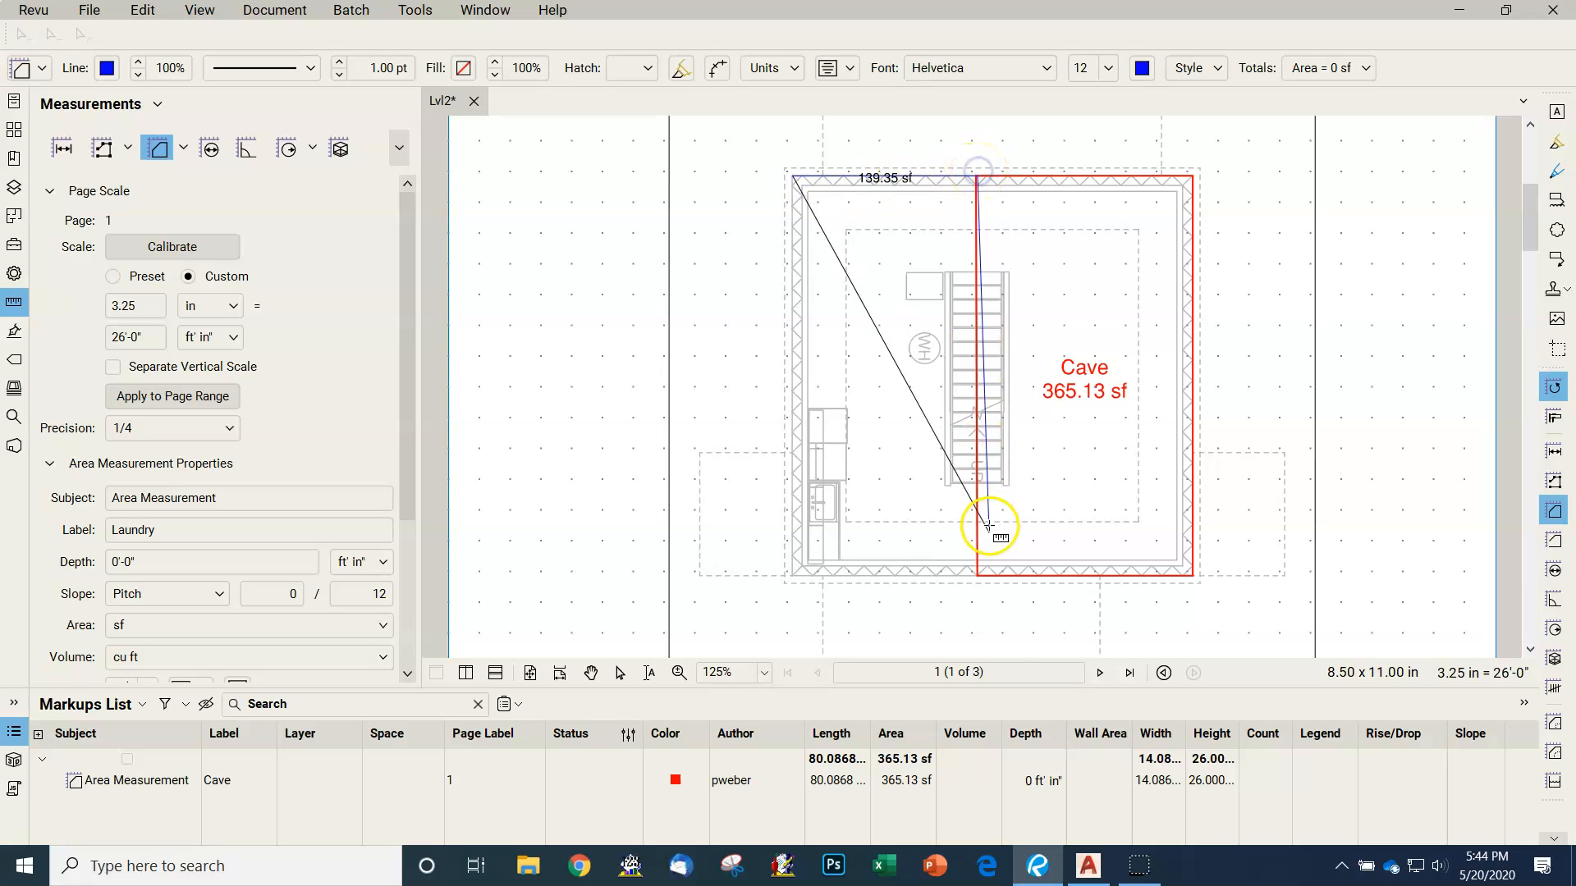
left_click(976, 574)
left_click(911, 577)
left_click(793, 574)
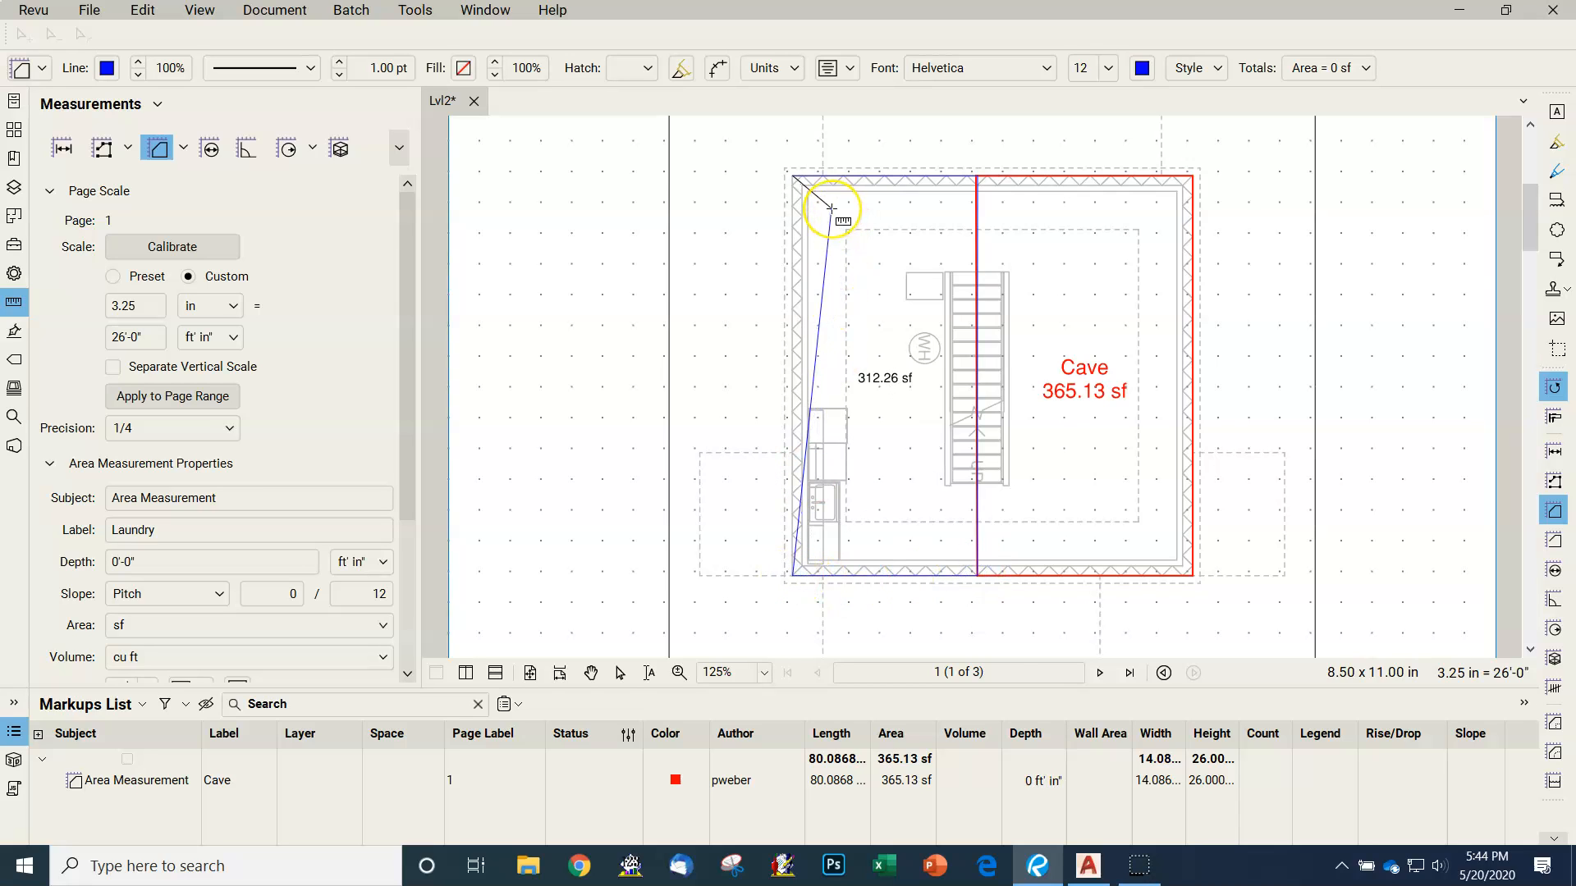
left_click(832, 208)
left_click(93, 812)
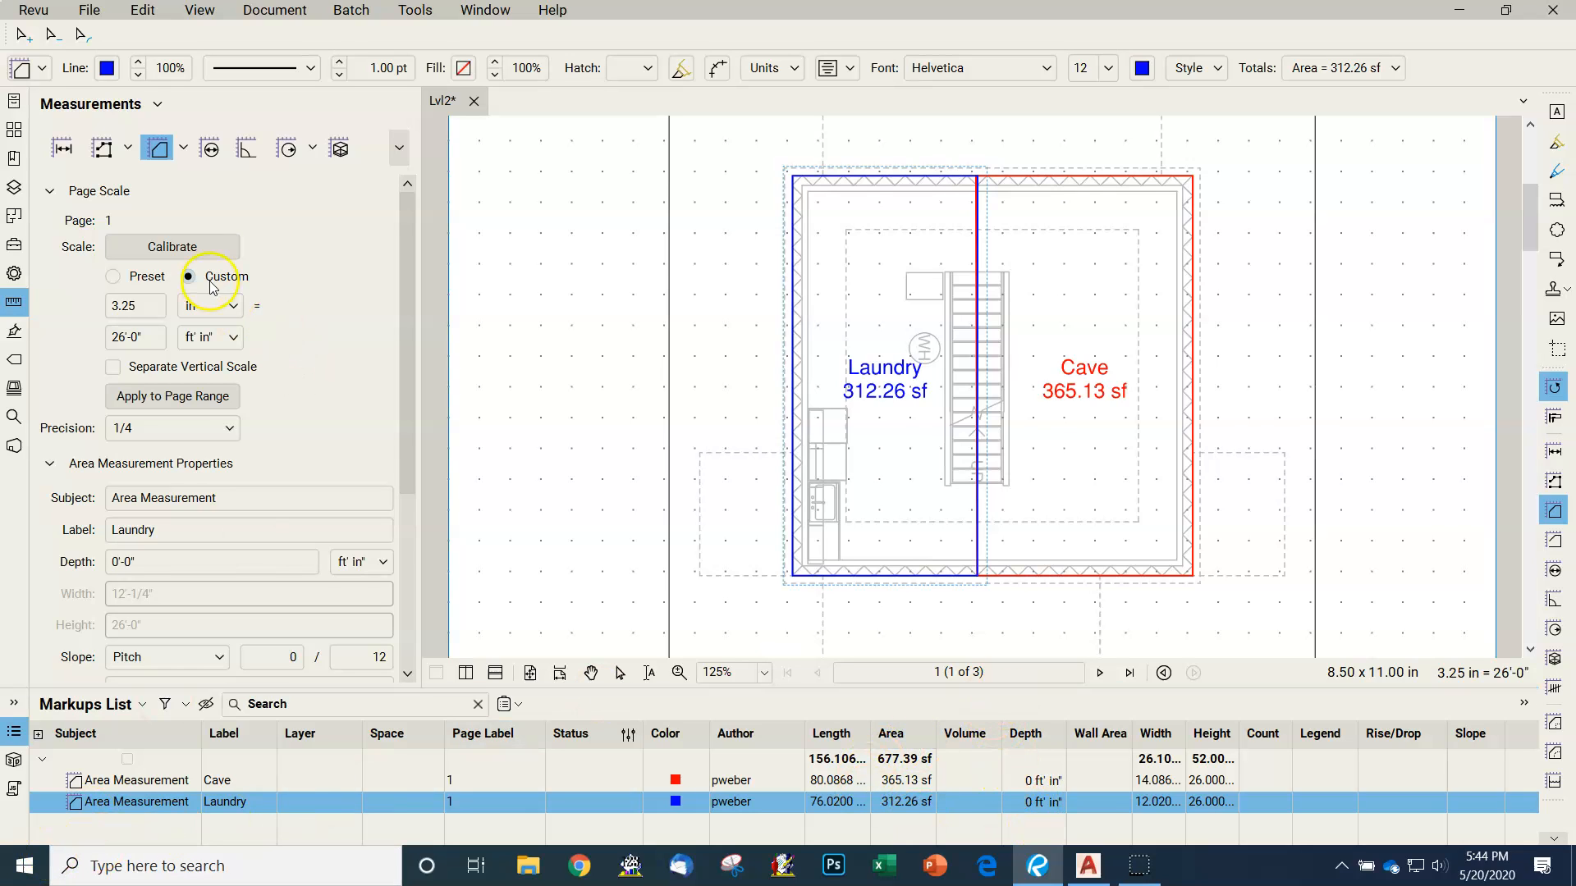
- Go to page 2, show its central block at 125% zoom and reopen the measurement properties
left_click(16, 133)
left_click(227, 172)
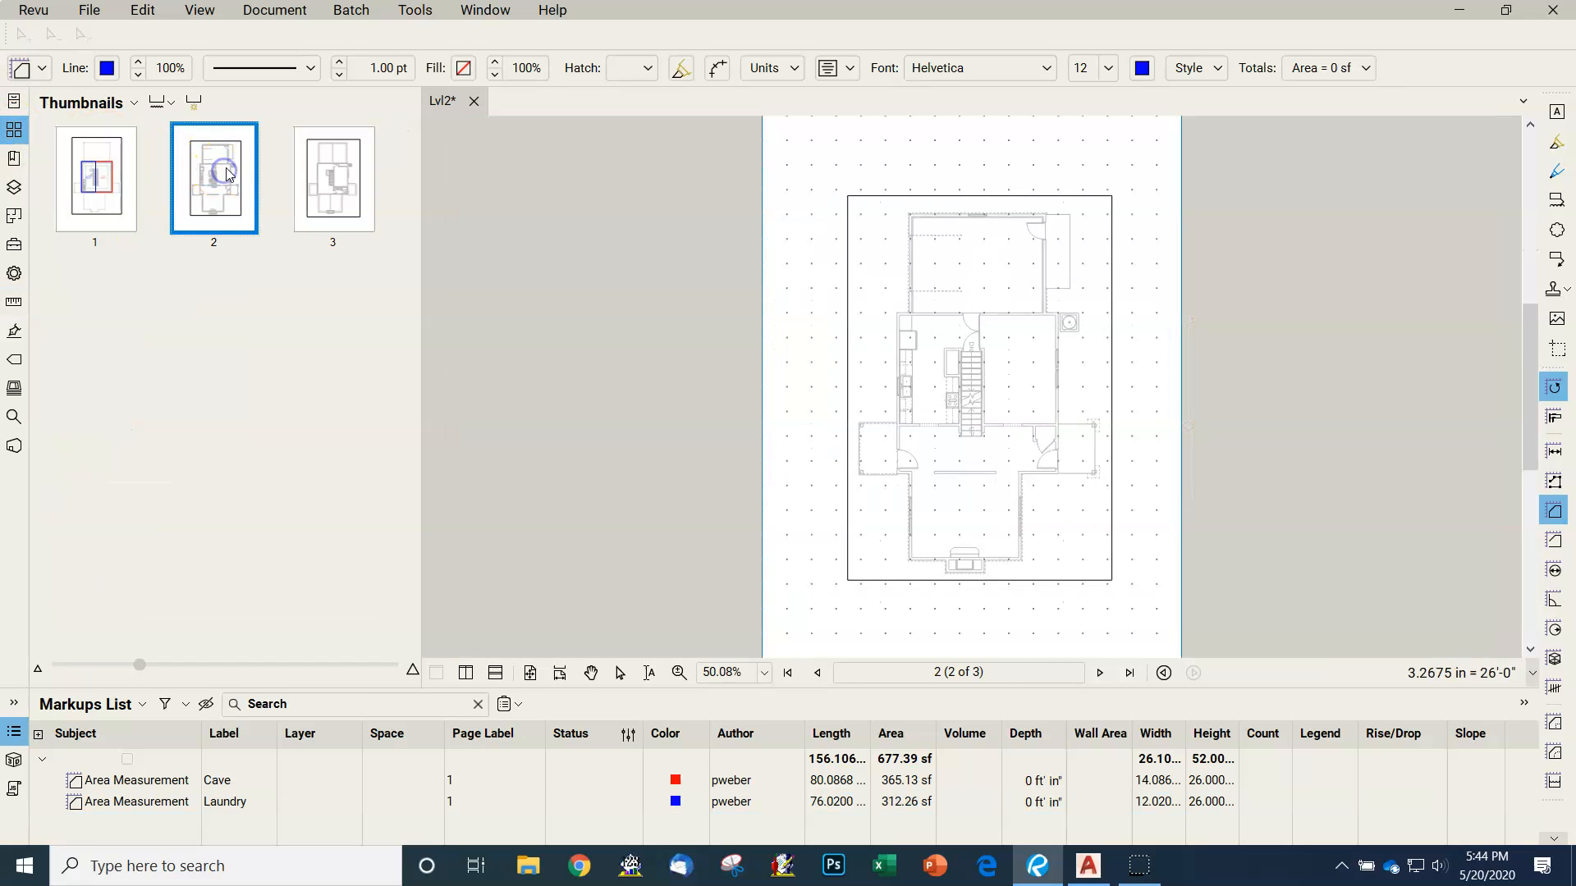
left_click(310, 215)
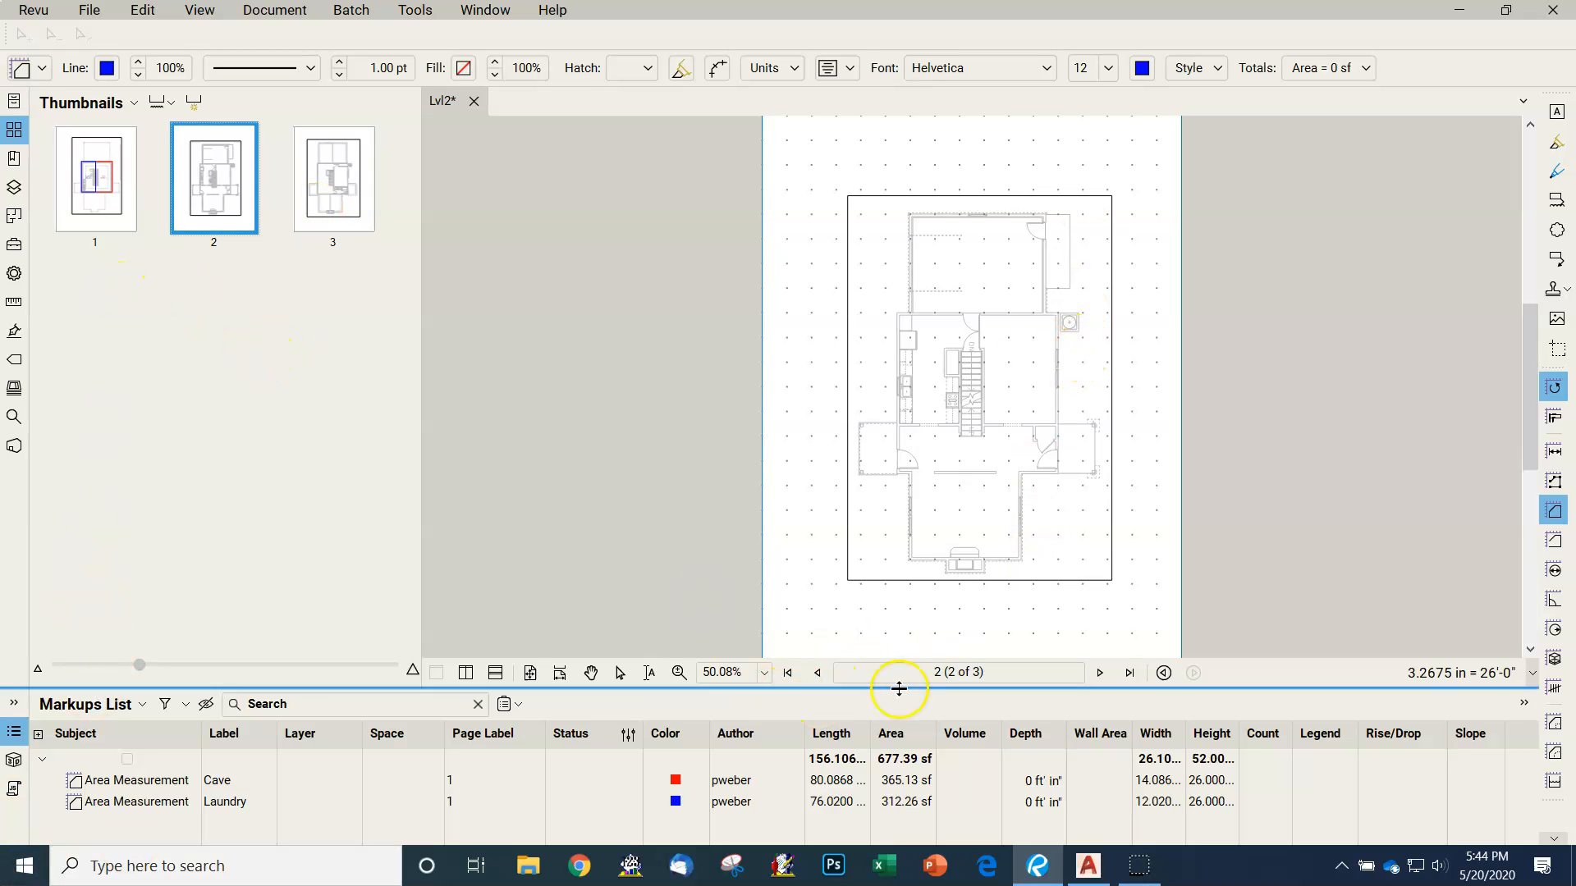
left_click(764, 673)
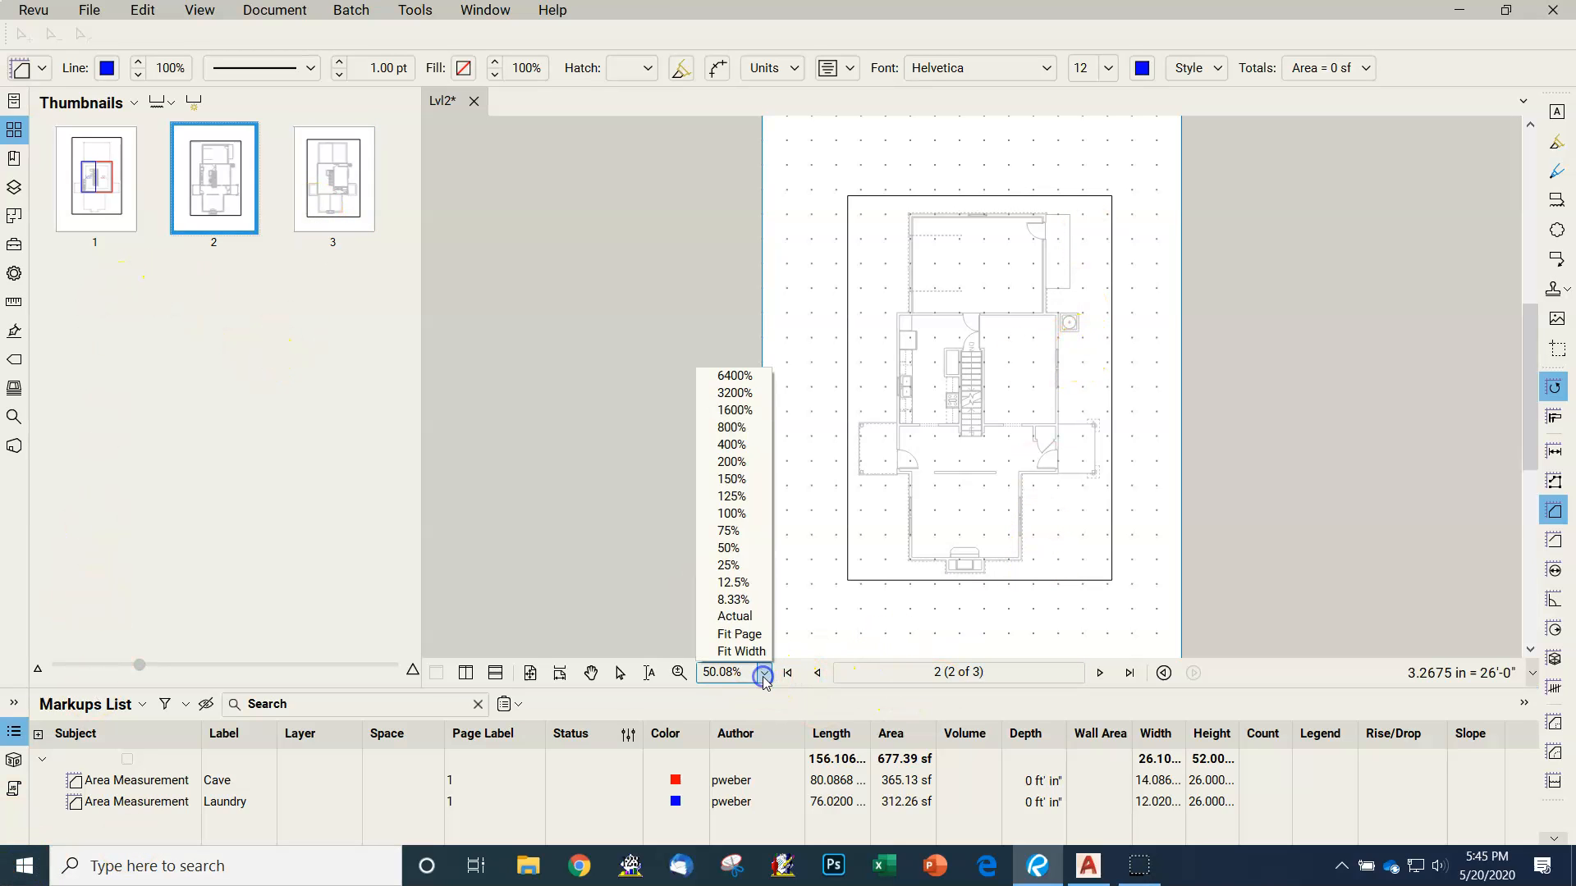
left_click(731, 497)
scroll(965, 354, "down", 3)
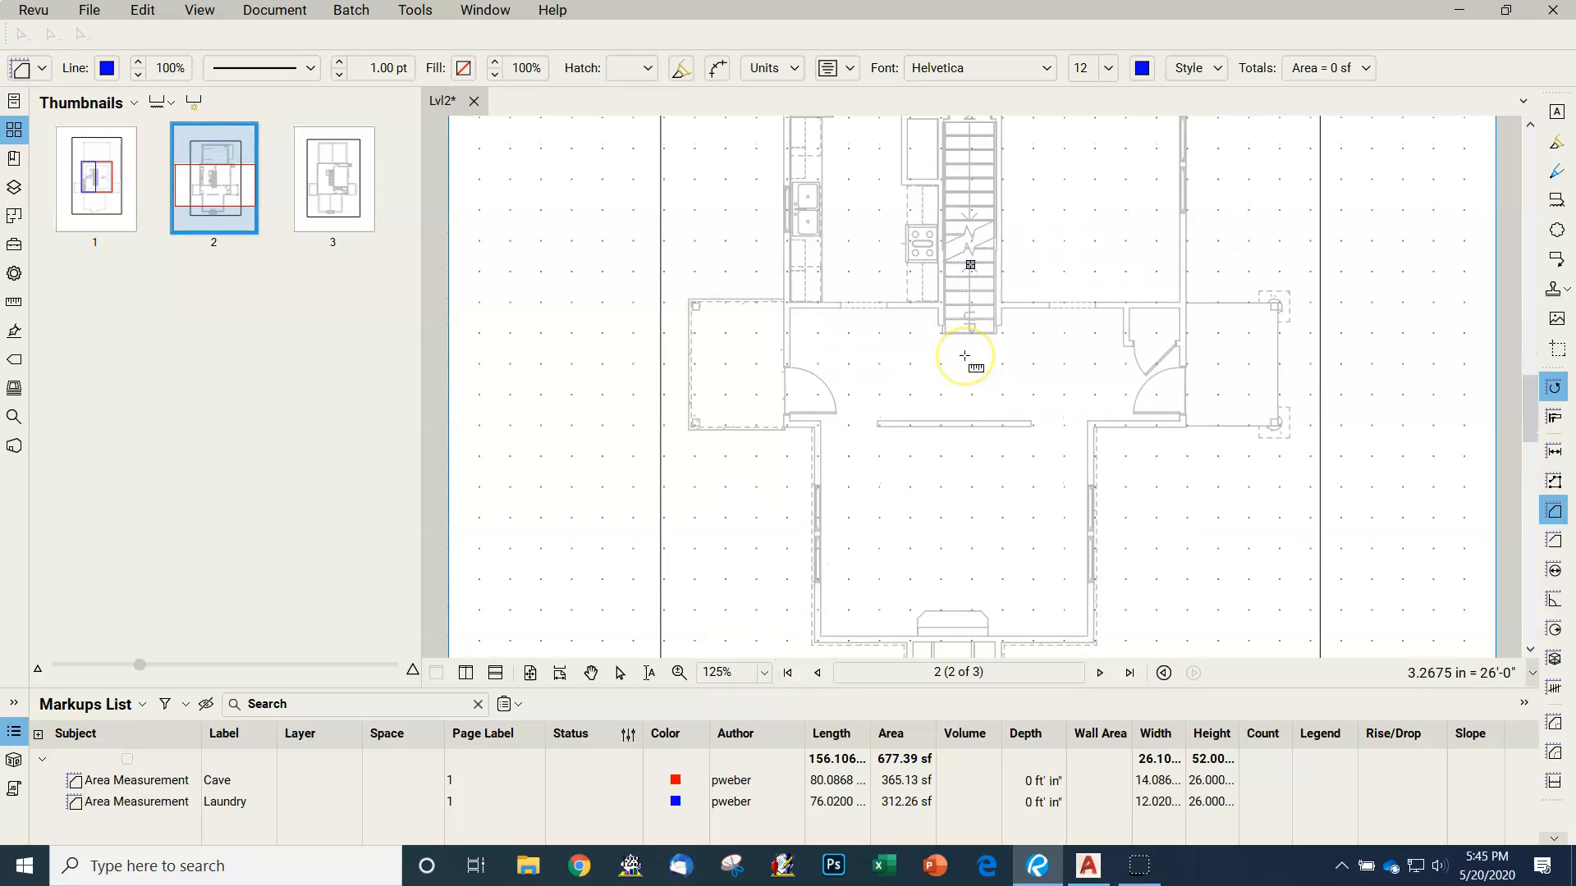
scroll(965, 354, "up", 3)
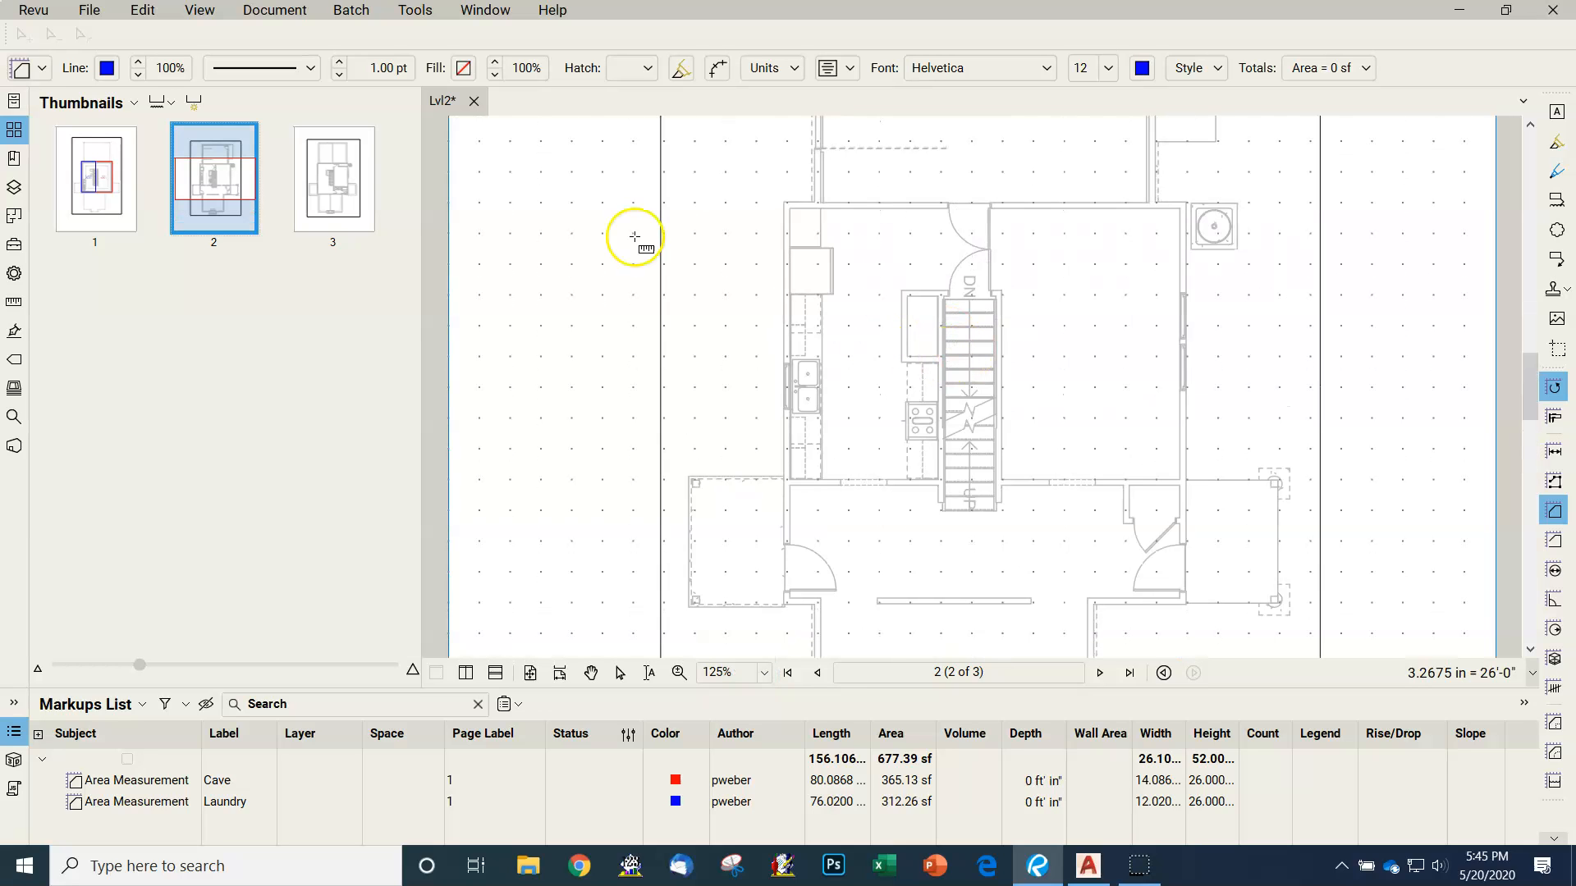
left_click(16, 294)
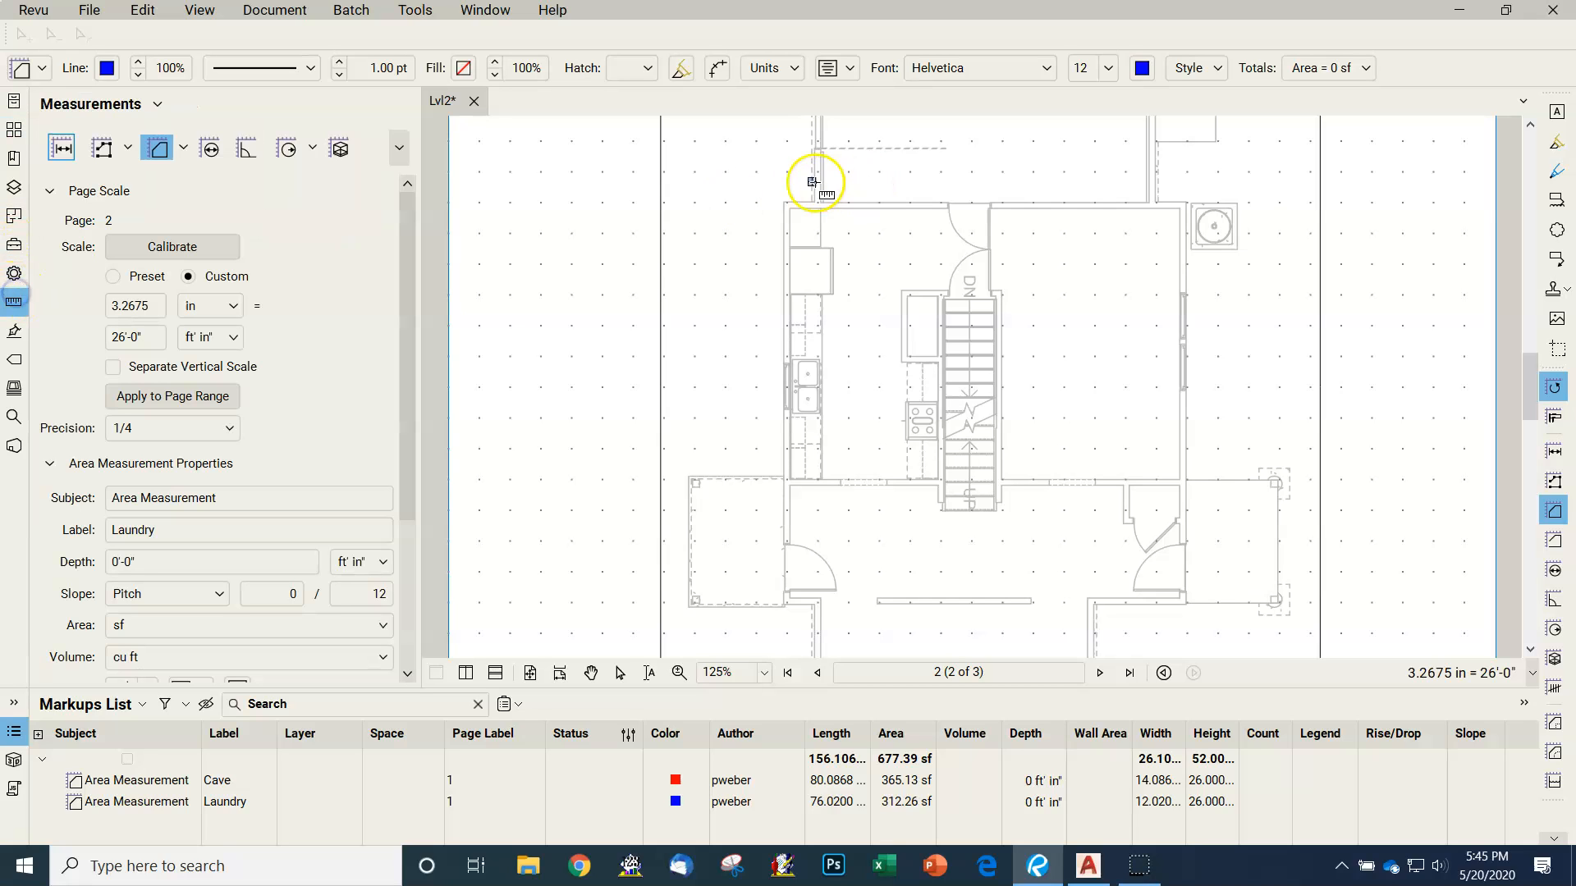
left_click(790, 202)
left_click(1191, 200)
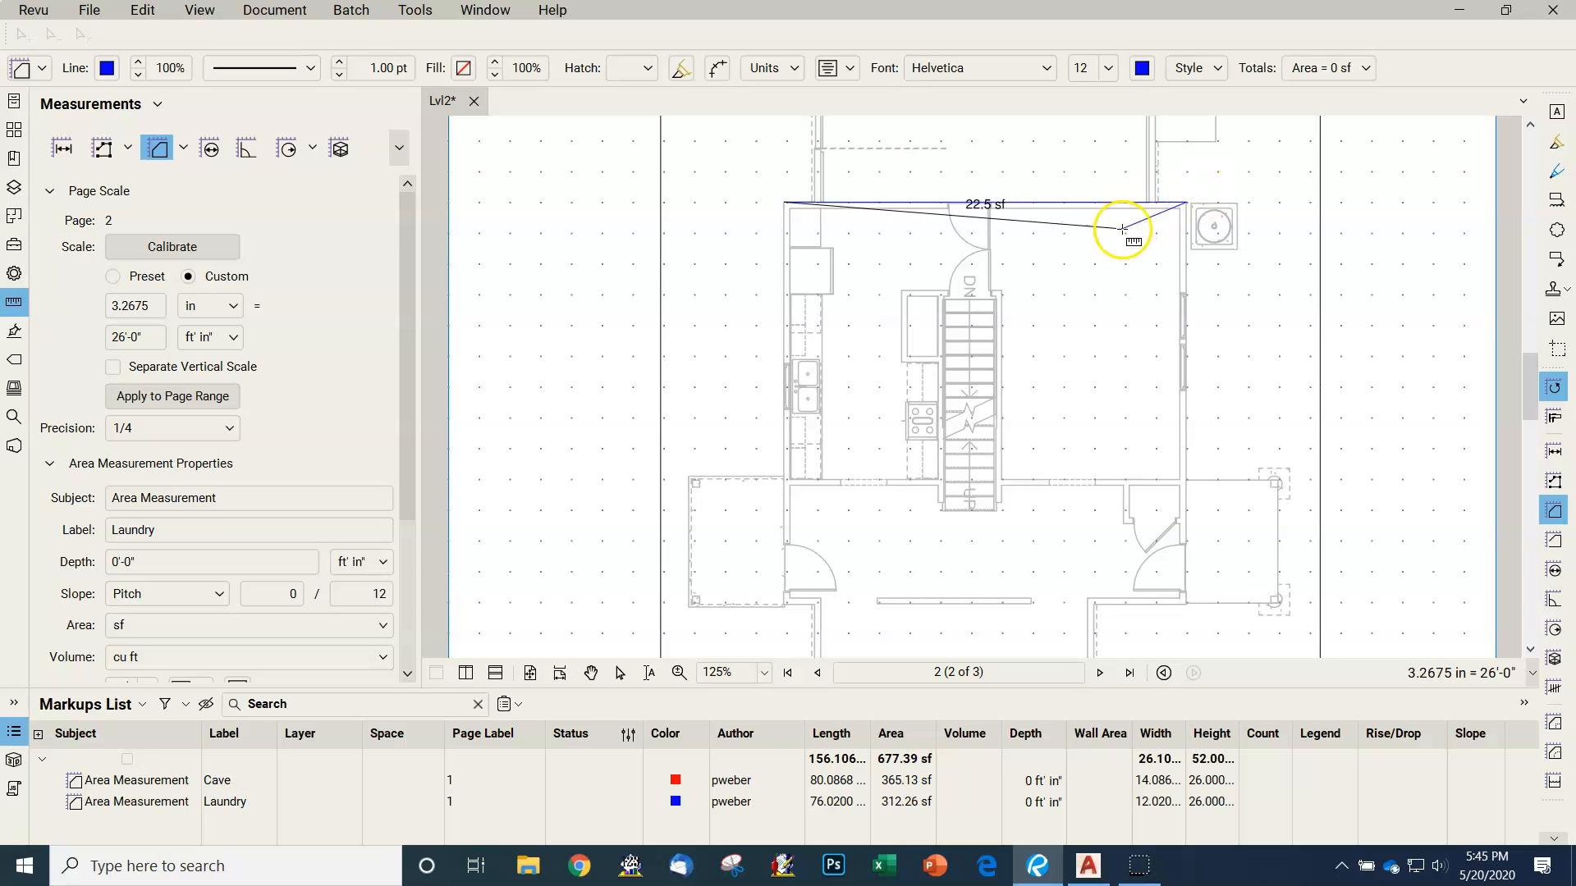
key("Escape")
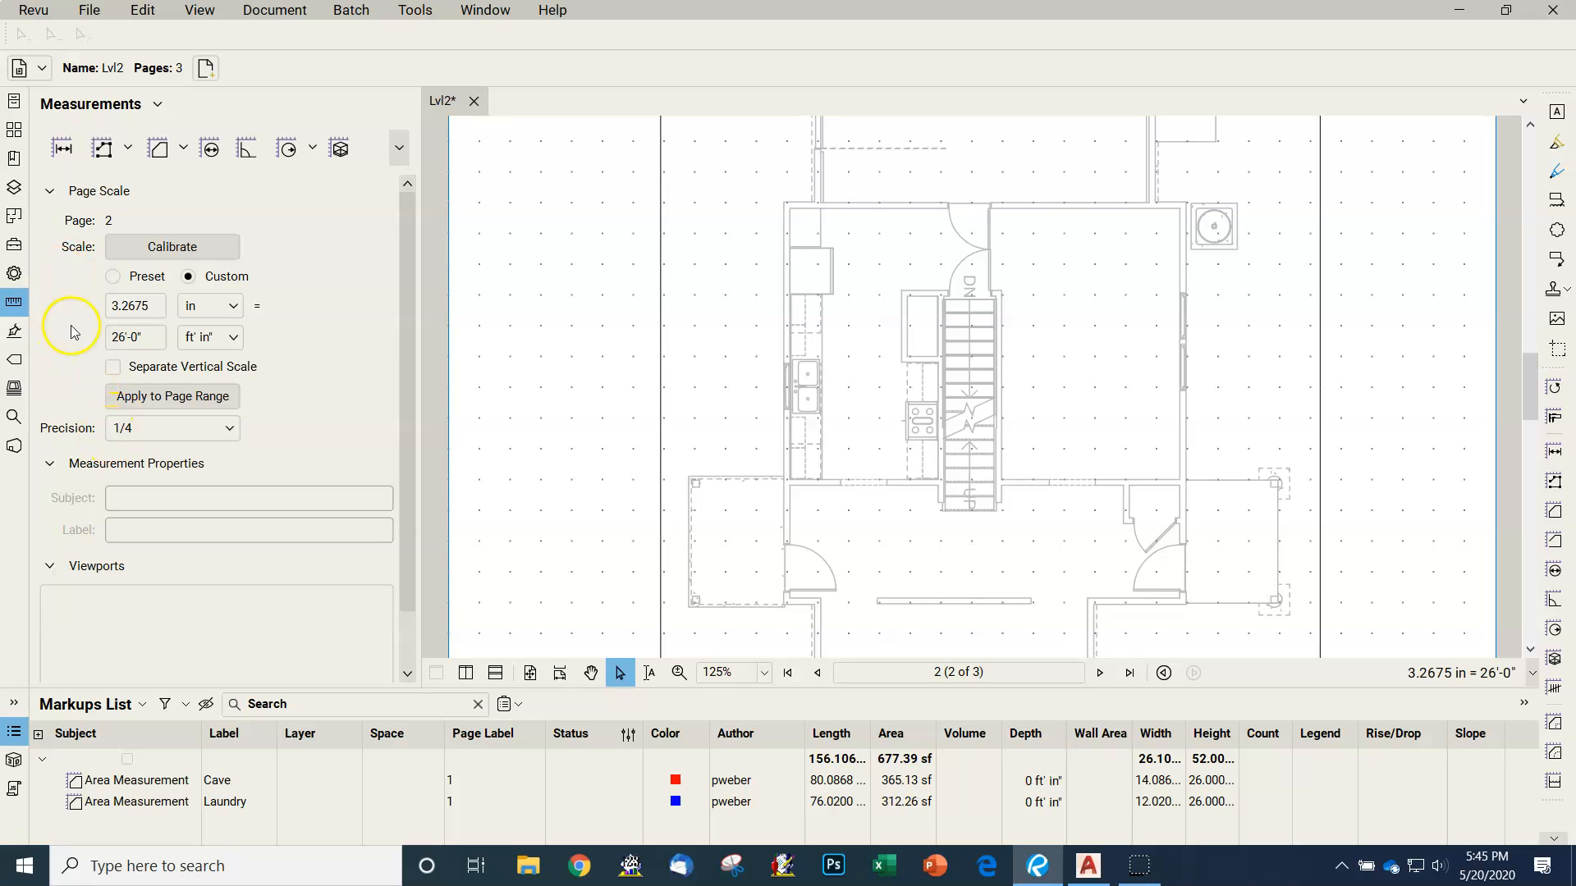
- Outline the right part of page 2's central block, about 14 by 18 feet, as an area measurement labelled Dining
left_click(155, 150)
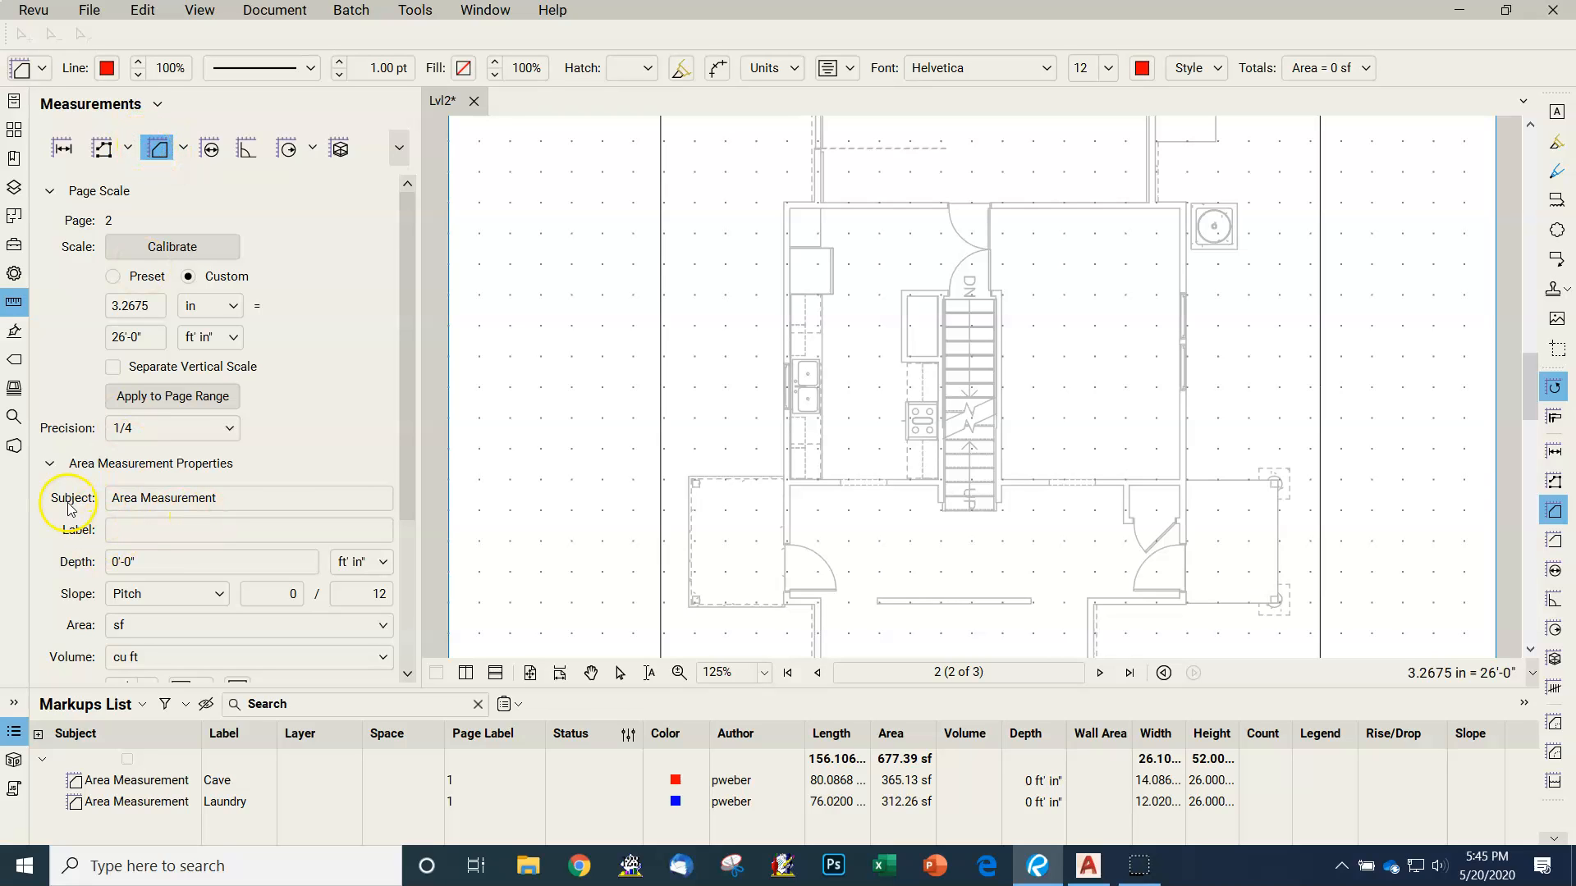
left_click(123, 531)
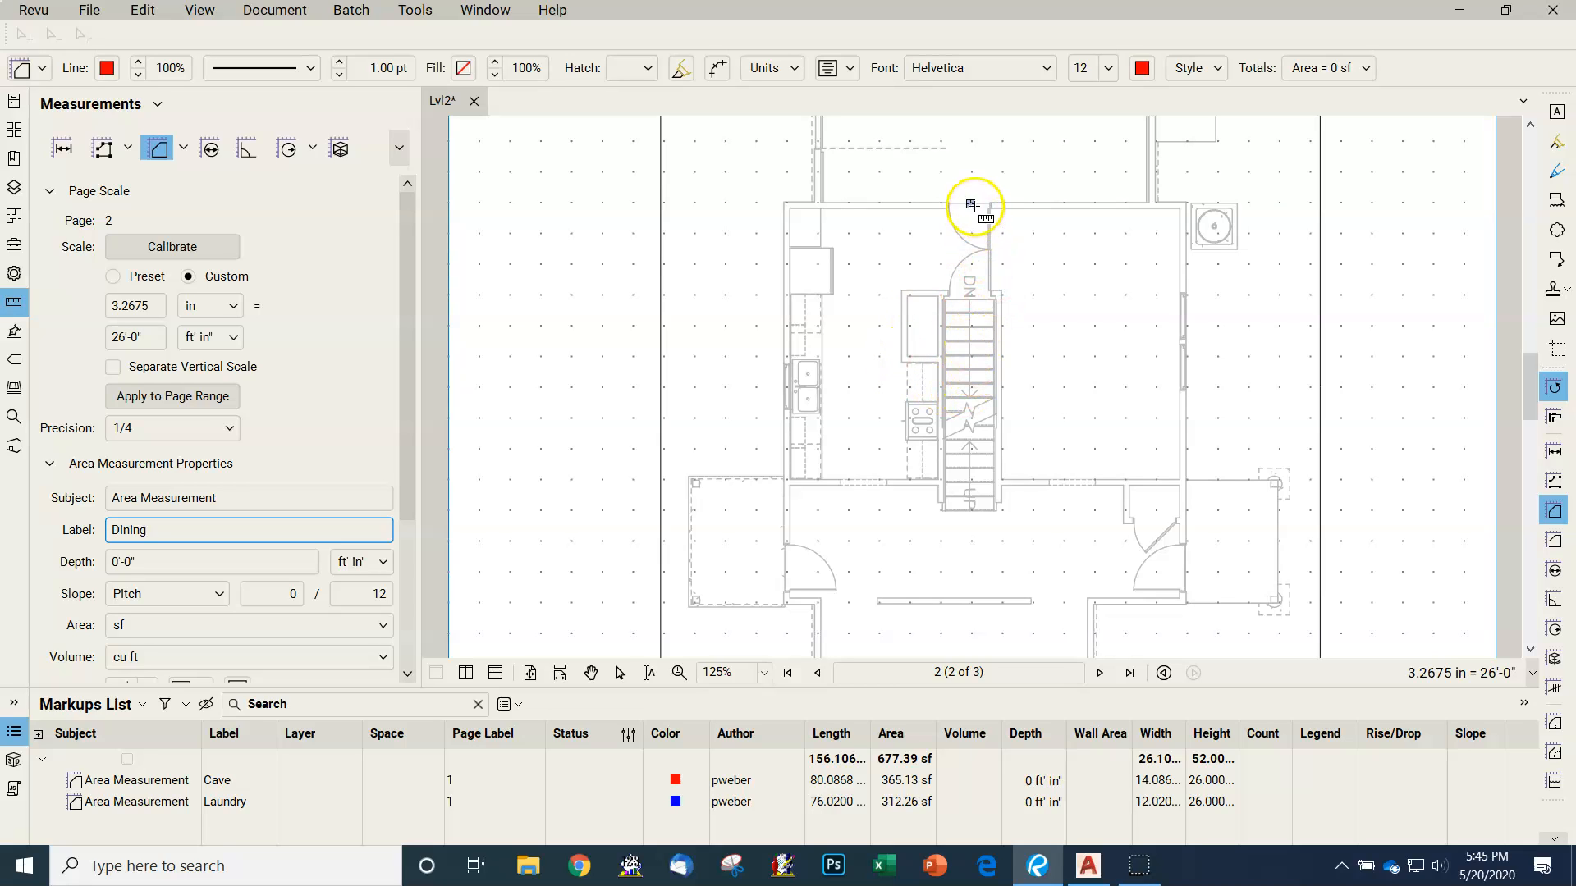
left_click(971, 205)
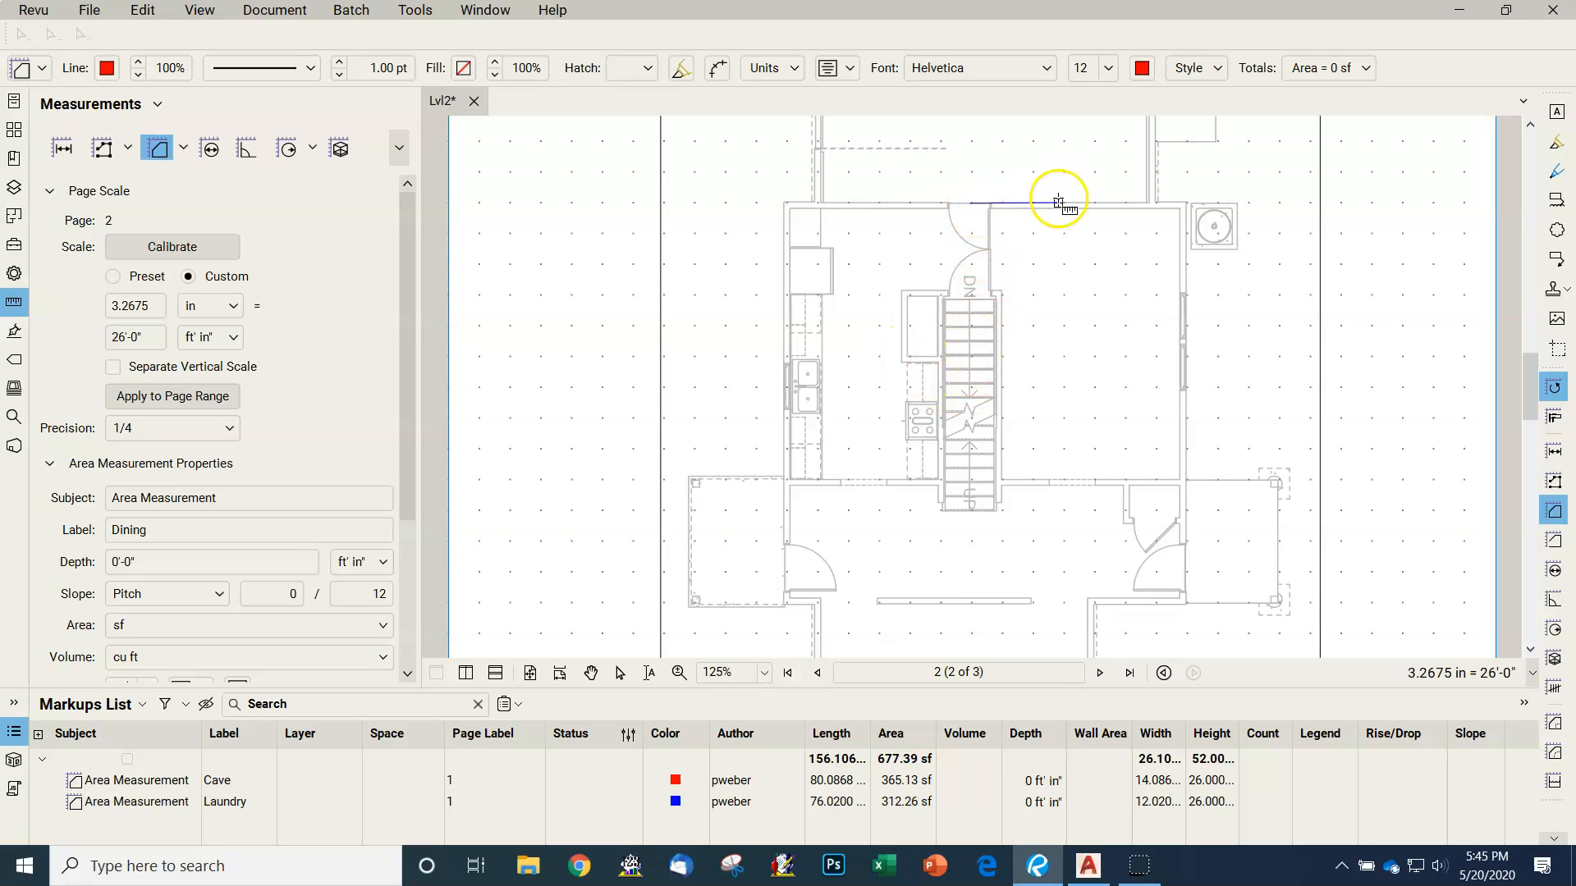
left_click(1187, 202)
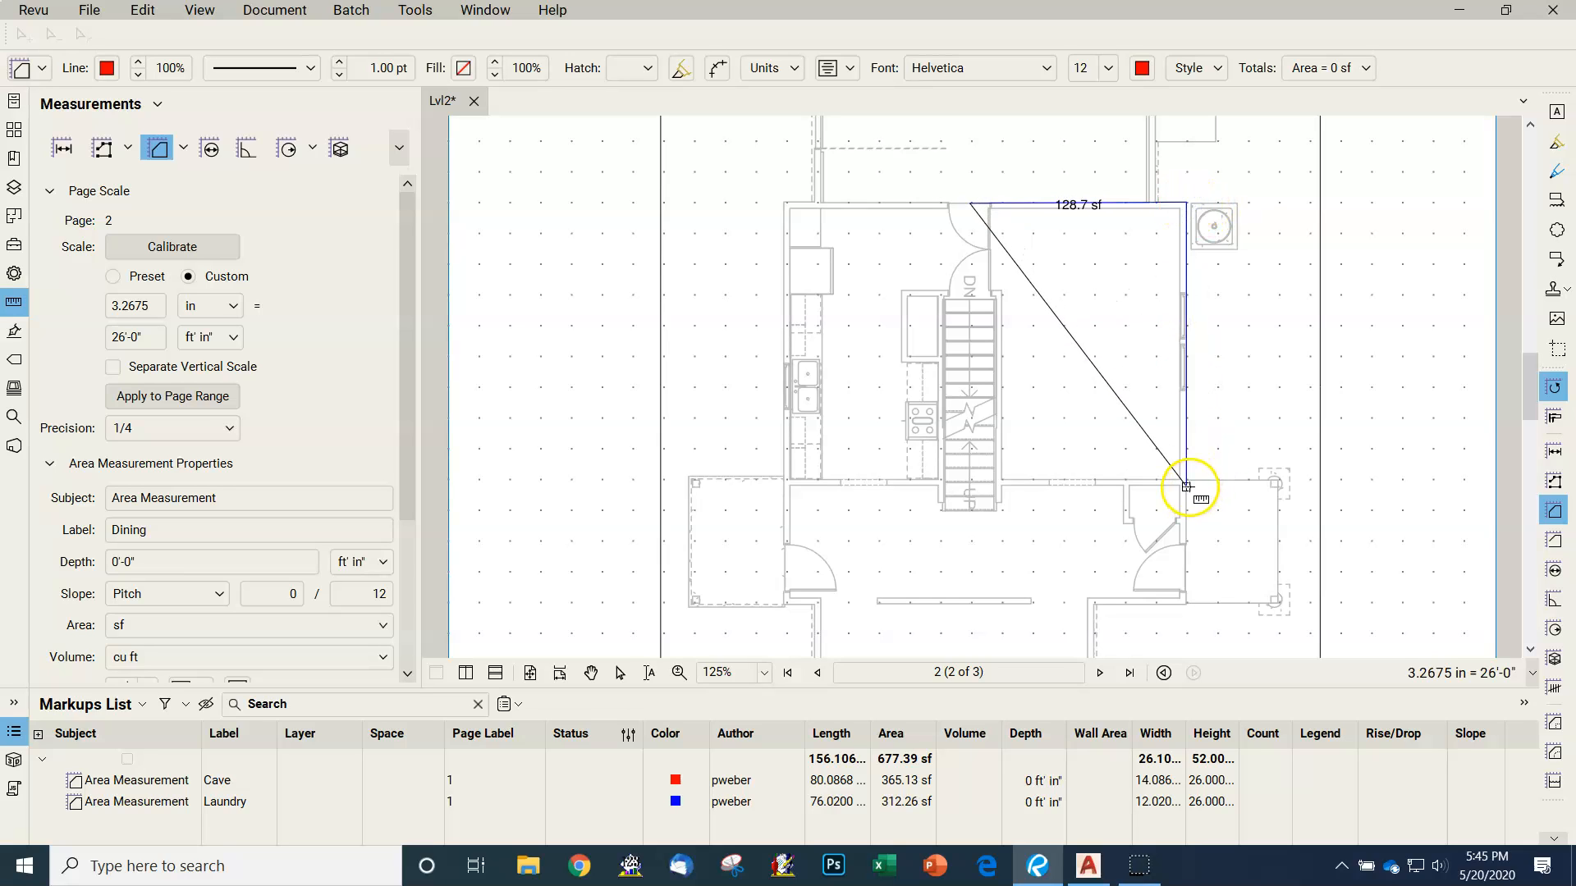
left_click(1187, 485)
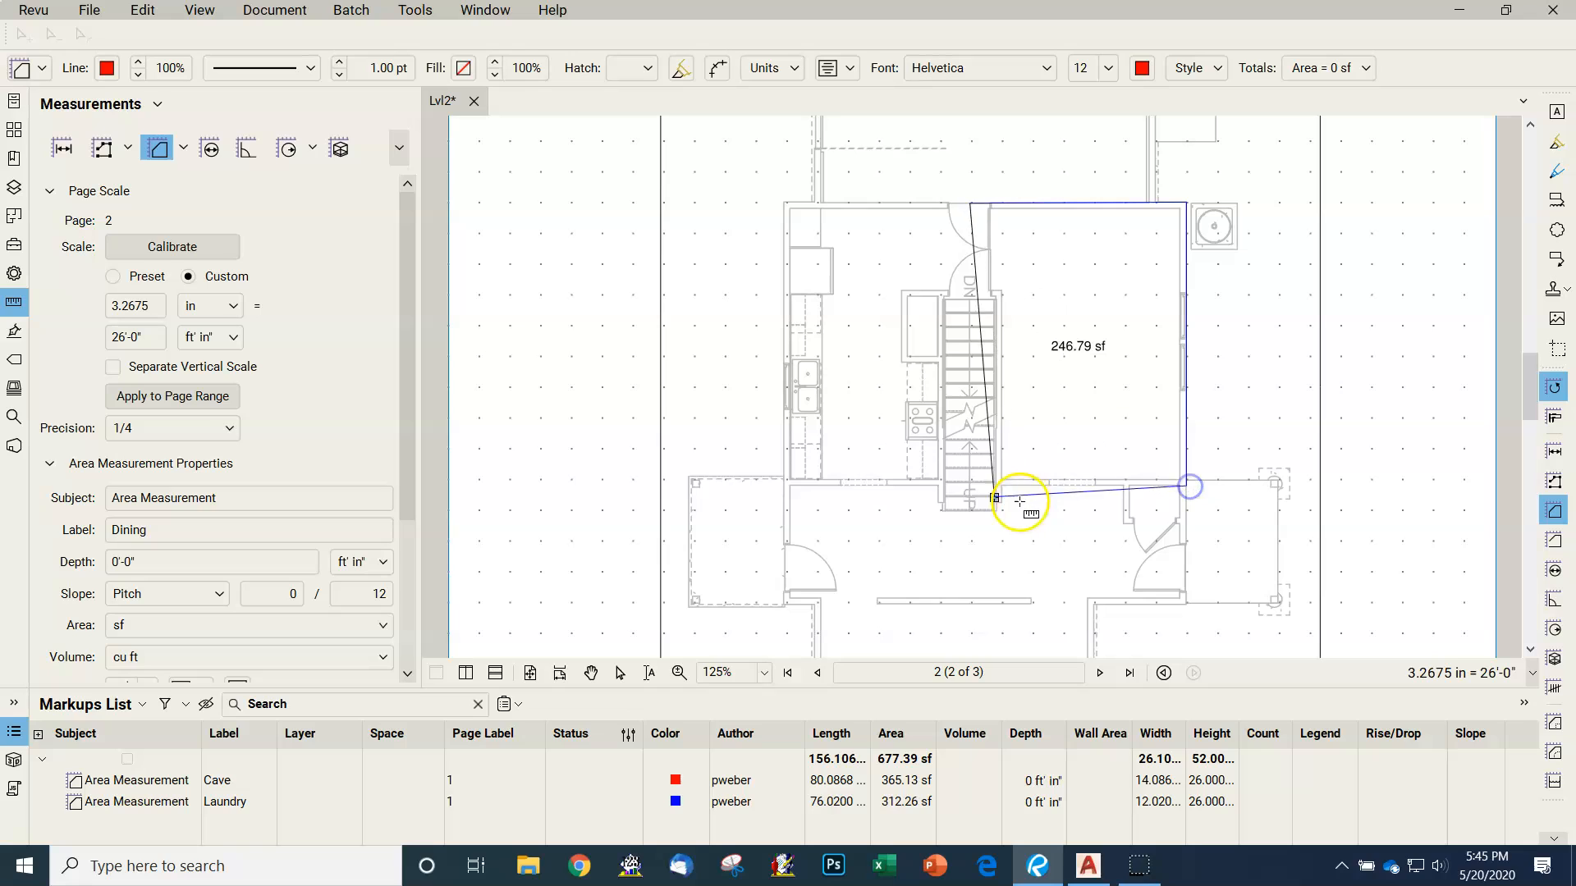
left_click(970, 483)
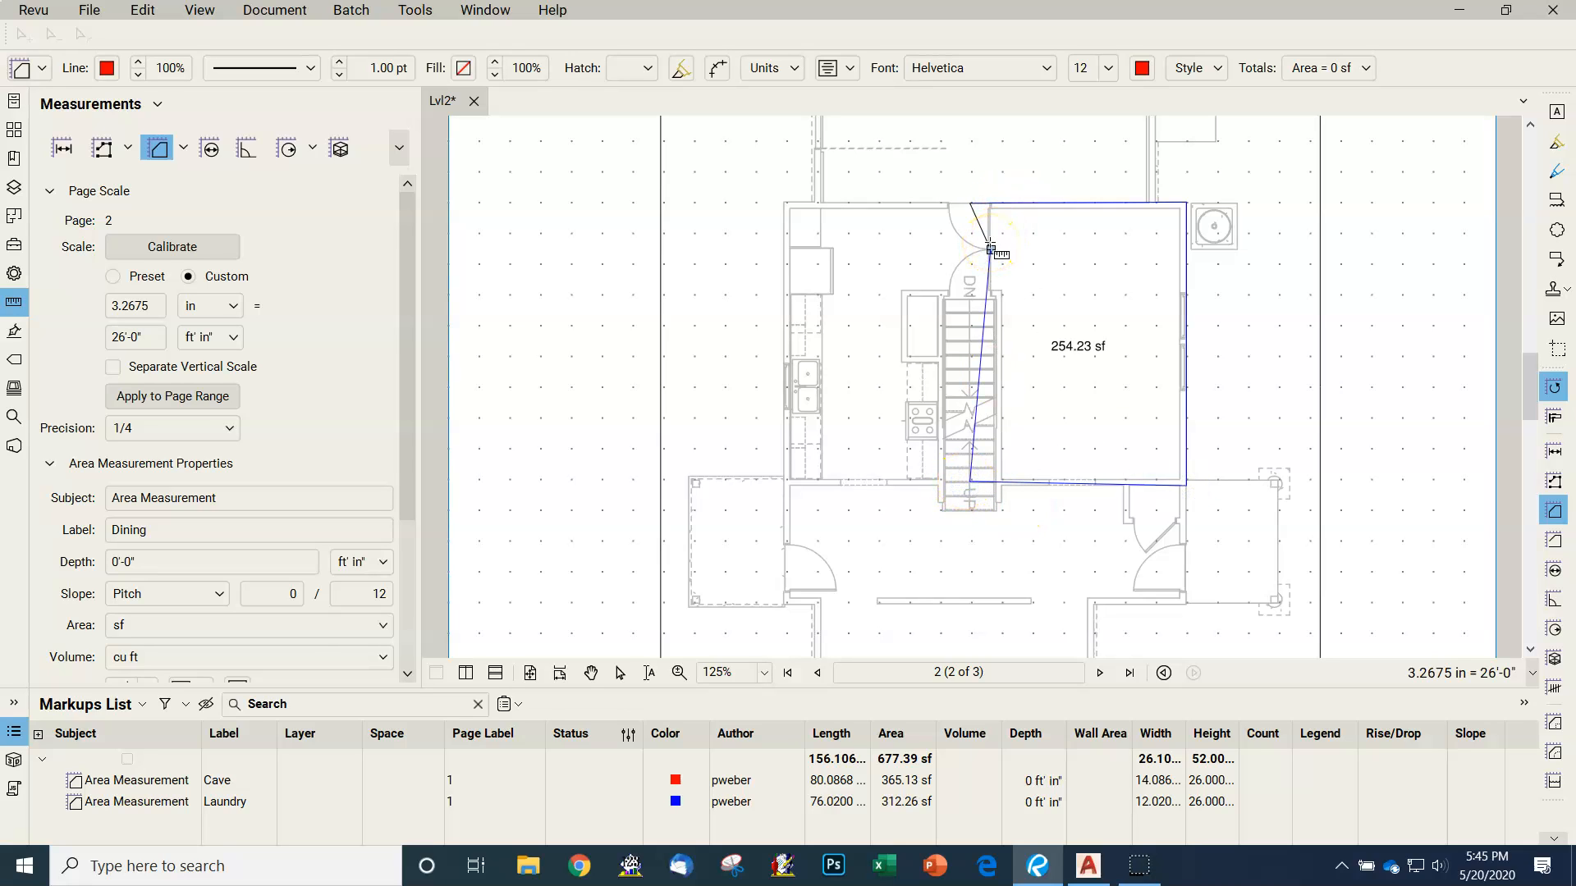
double_click(991, 248)
left_click(1118, 346)
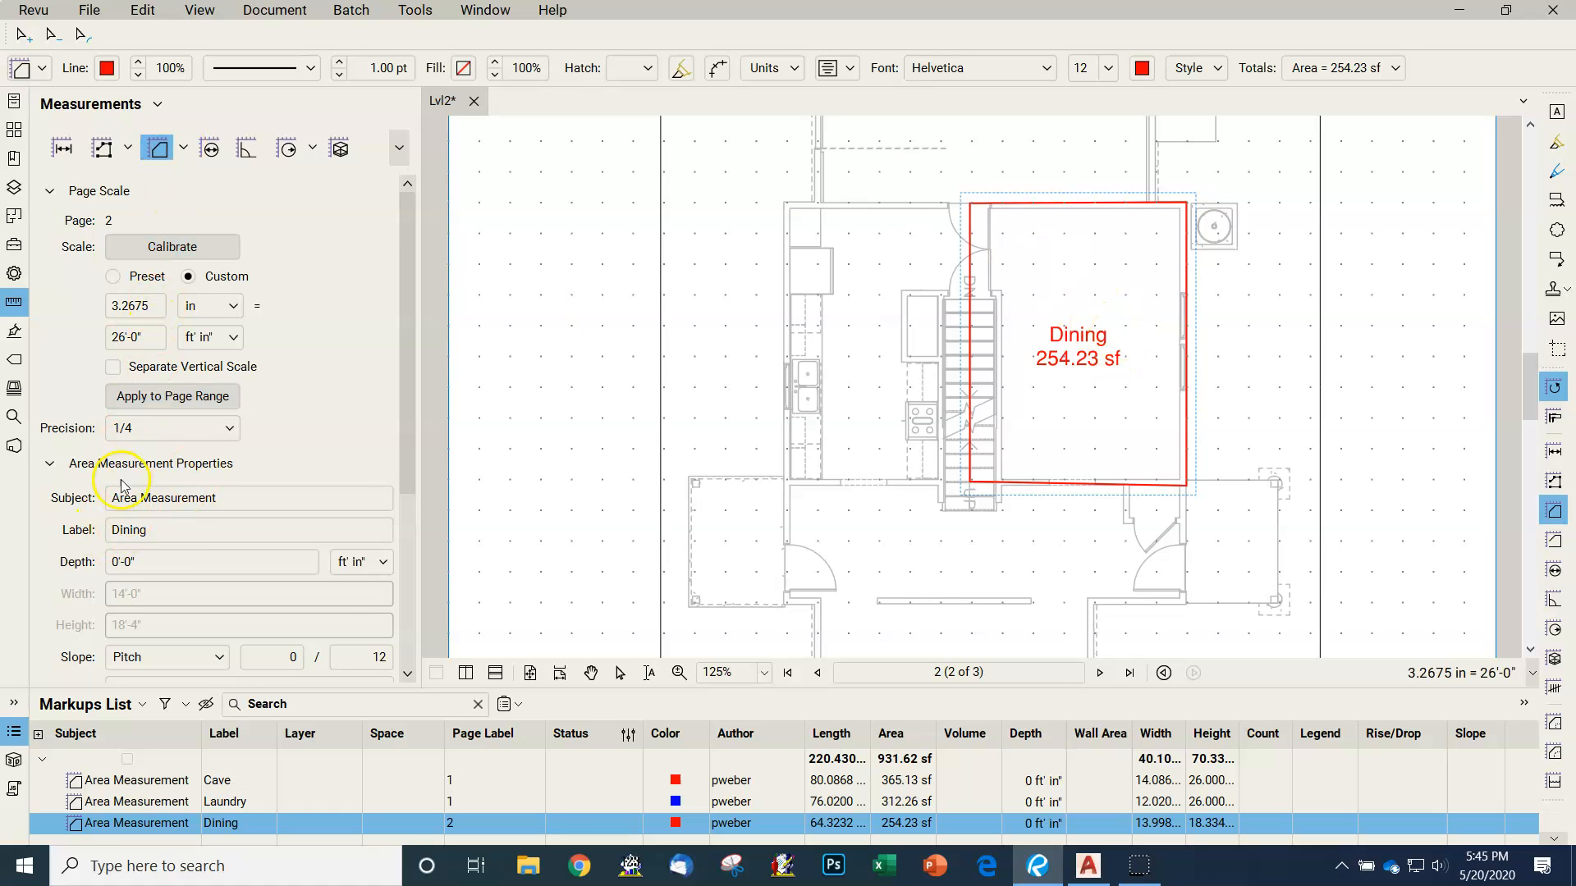
- Set up a new area measurement labelled Kitchen with dark green line and text colours
left_click(163, 151)
left_click(163, 530)
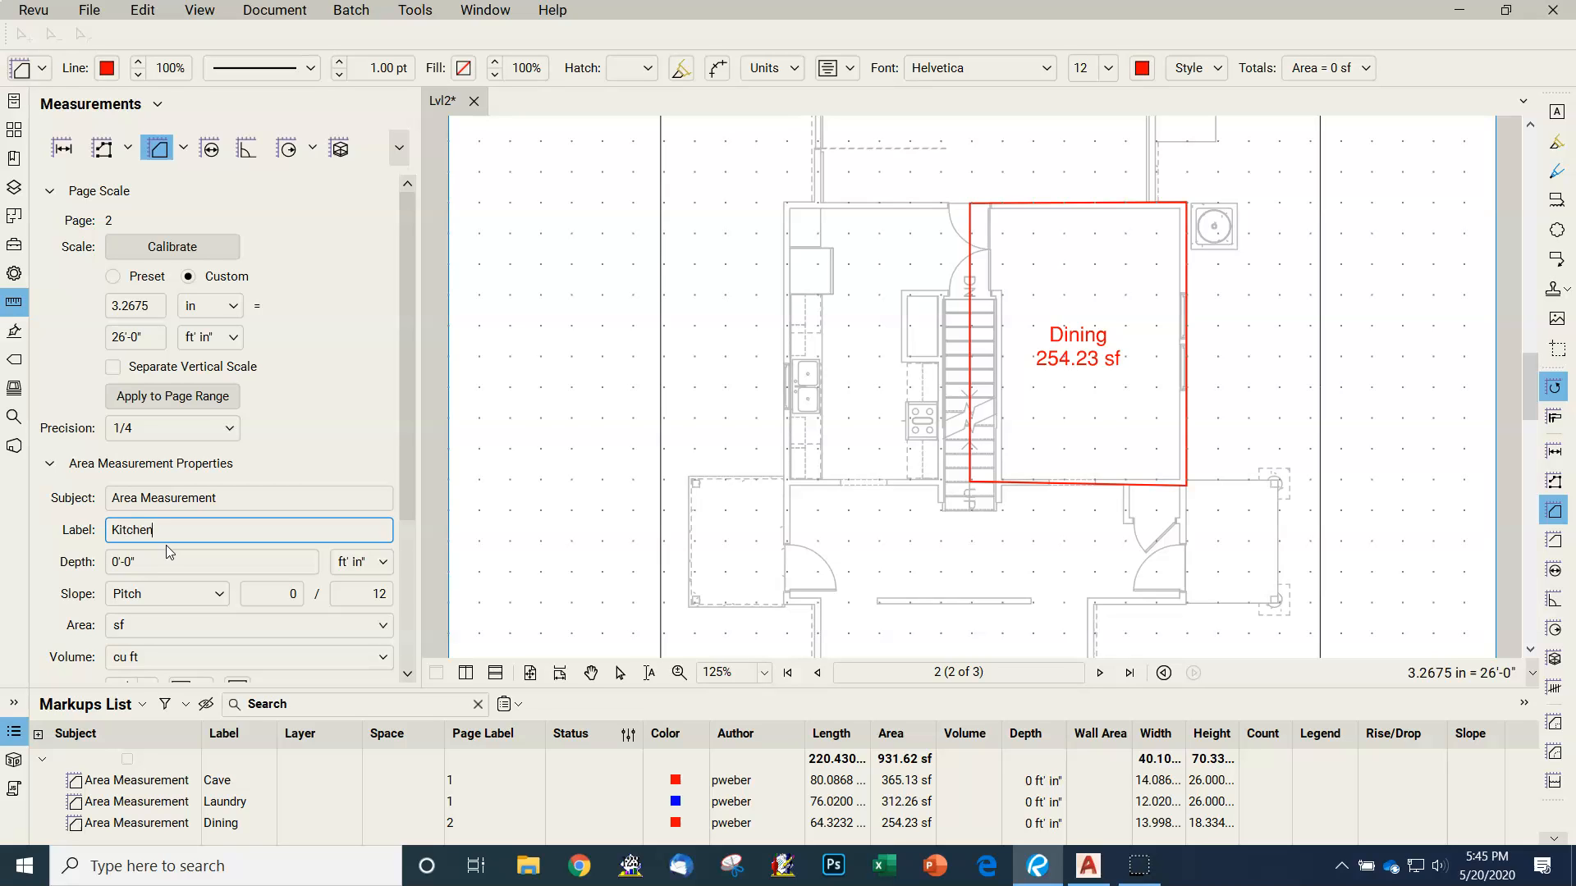
left_click(107, 69)
left_click(154, 157)
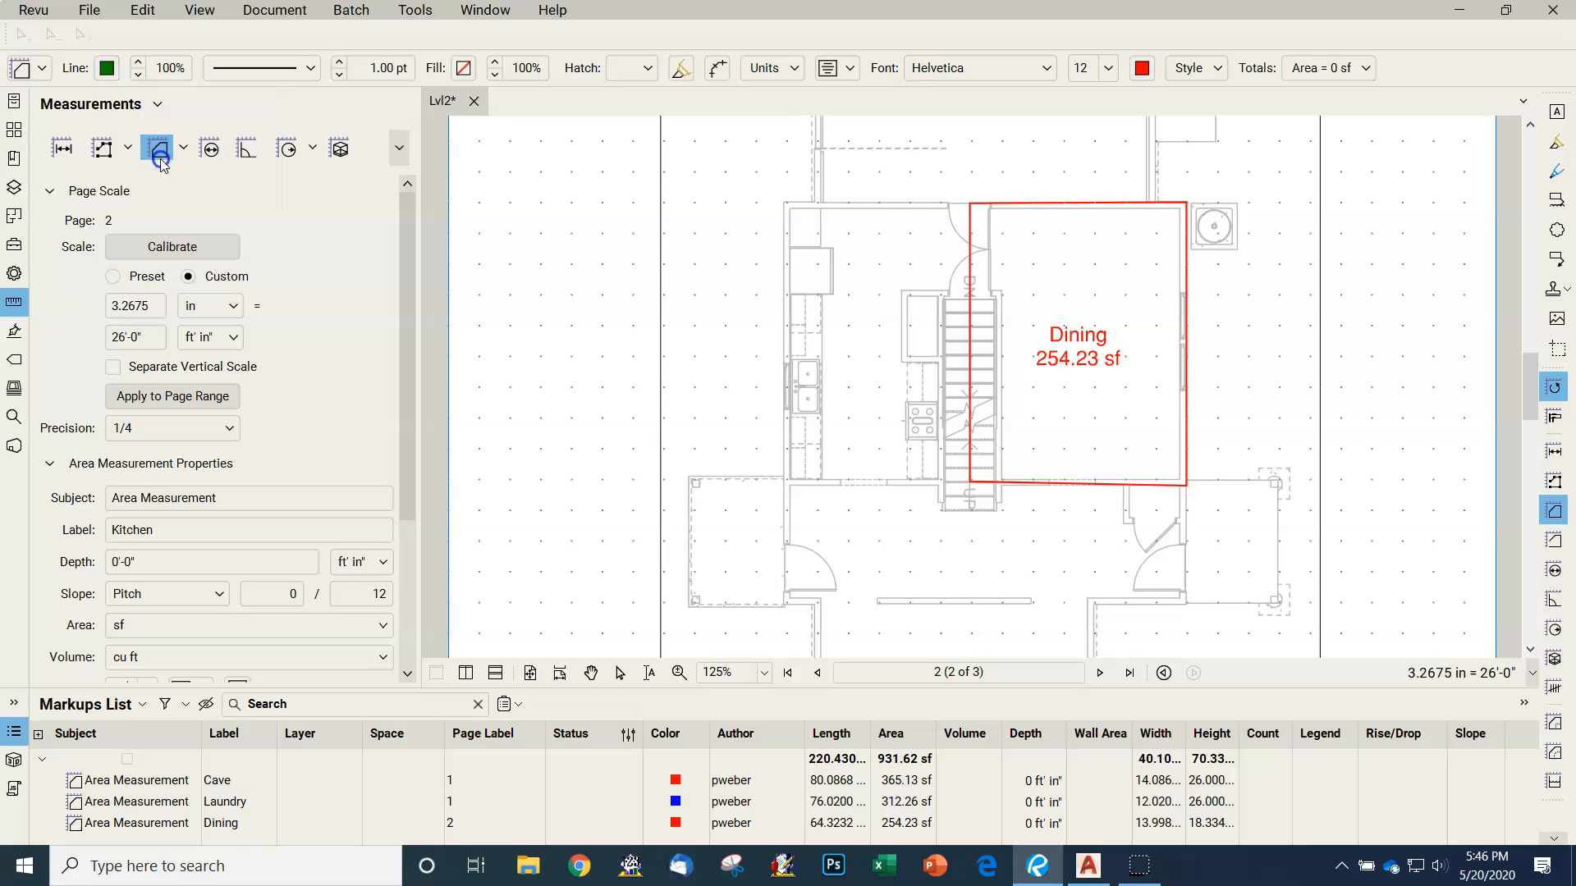
left_click(1142, 68)
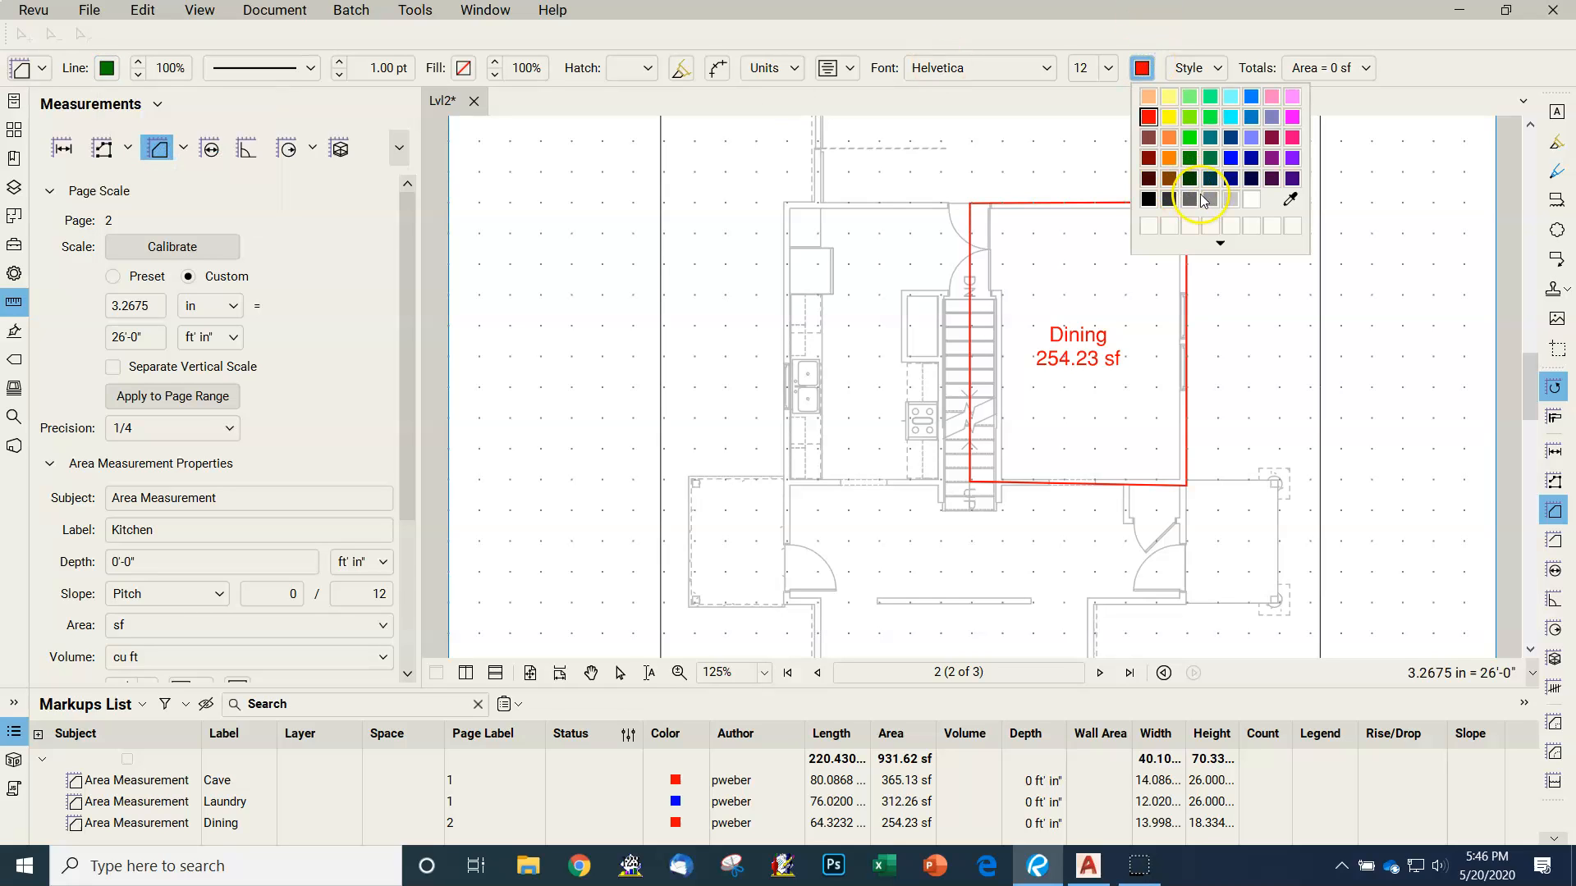
left_click(1190, 159)
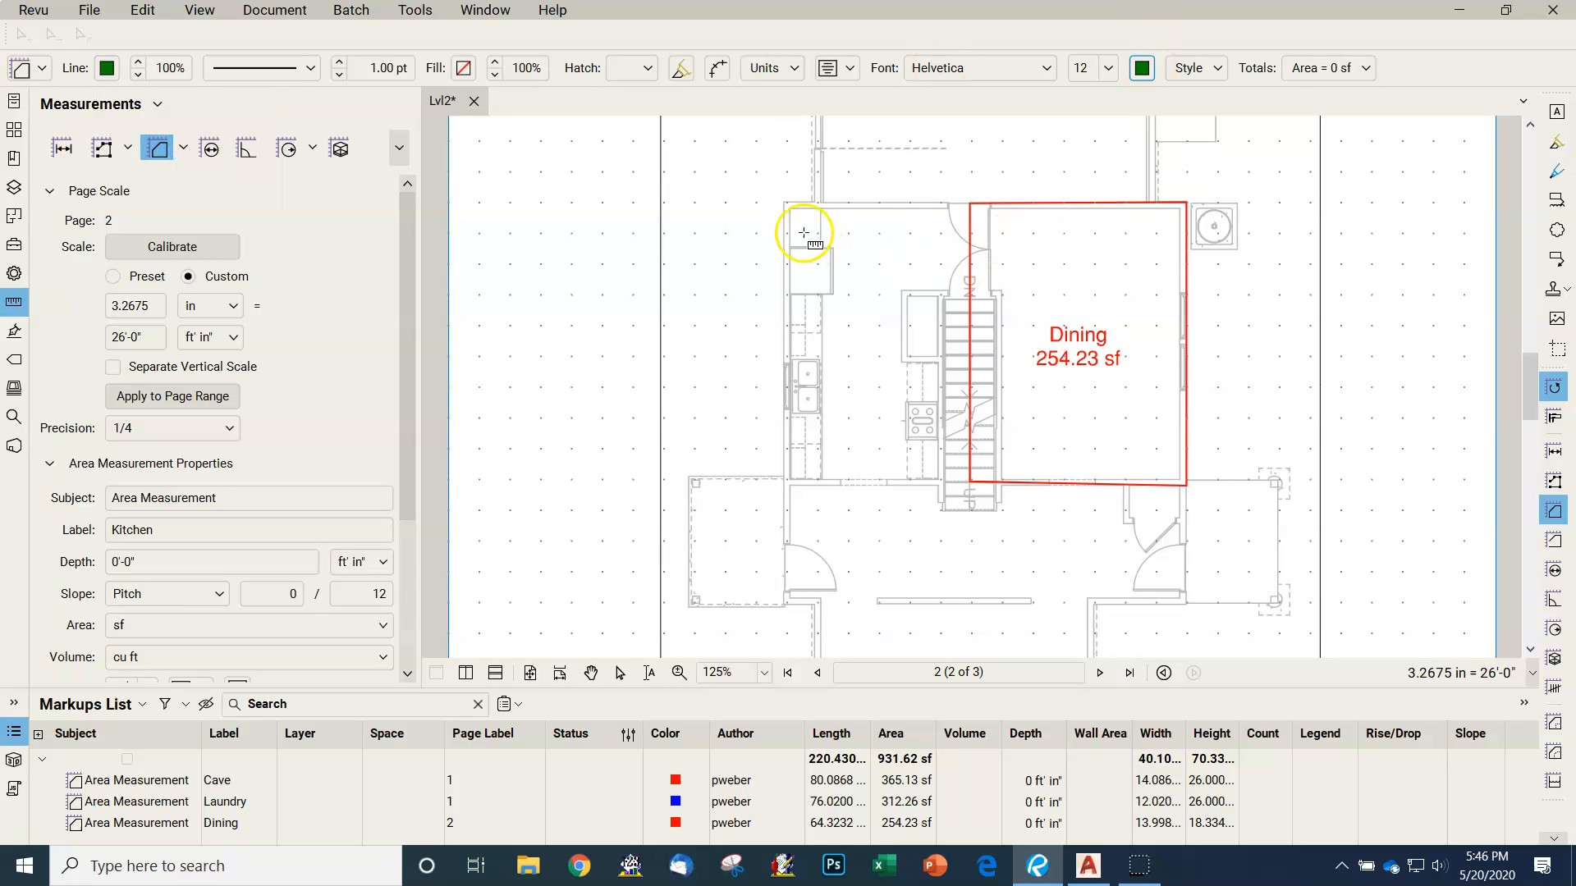
- Outline the Kitchen area over the left part of page 2's central block, about 12 by 18 feet
left_click(785, 202)
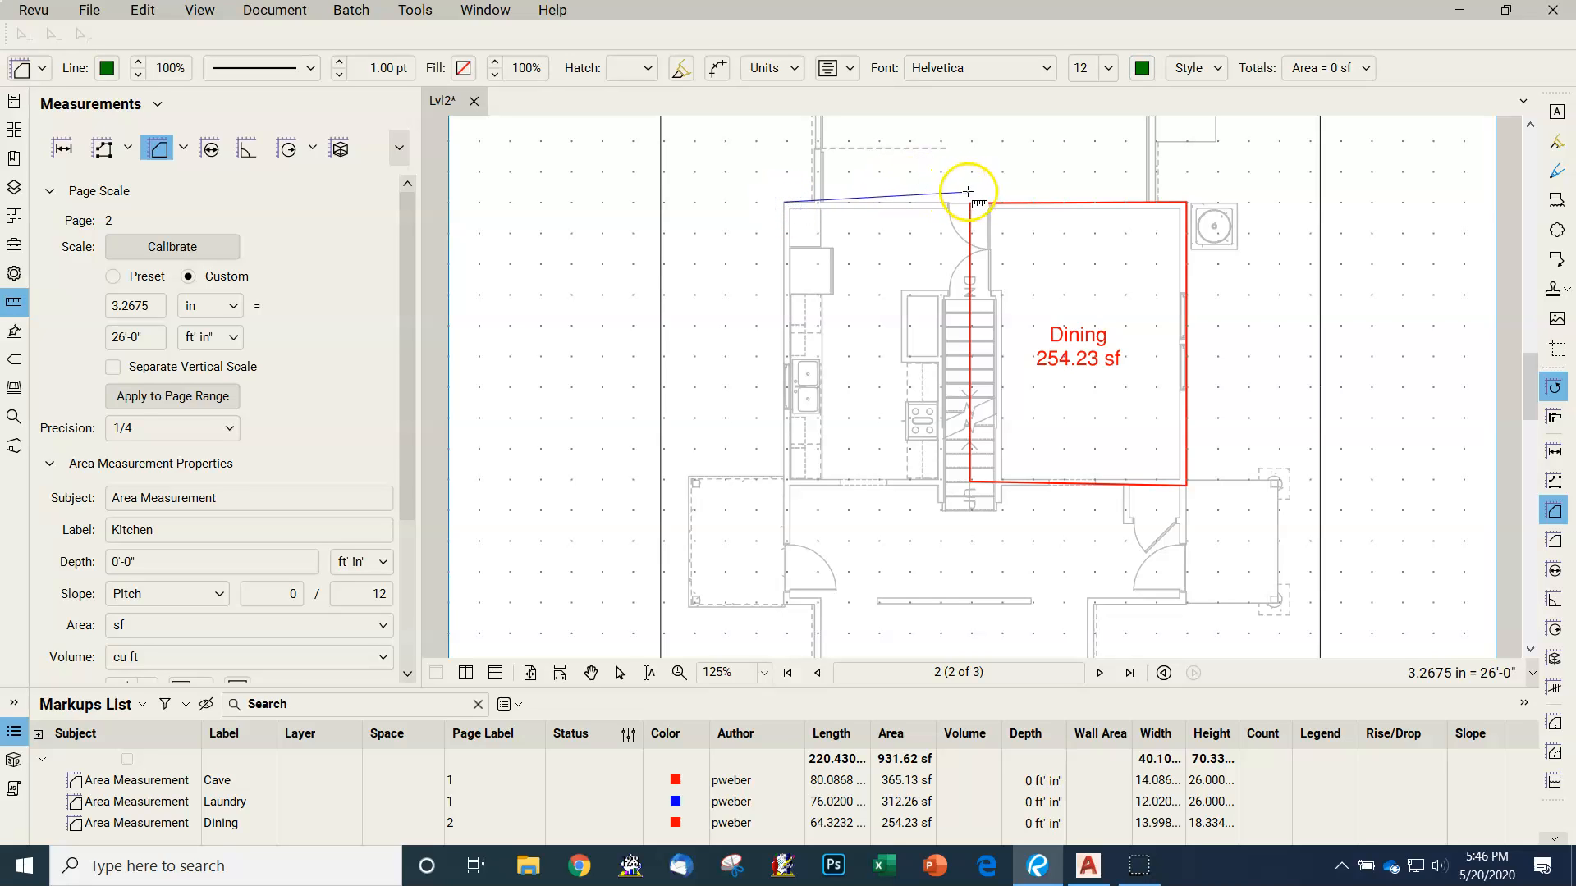
left_click(968, 202)
left_click(967, 481)
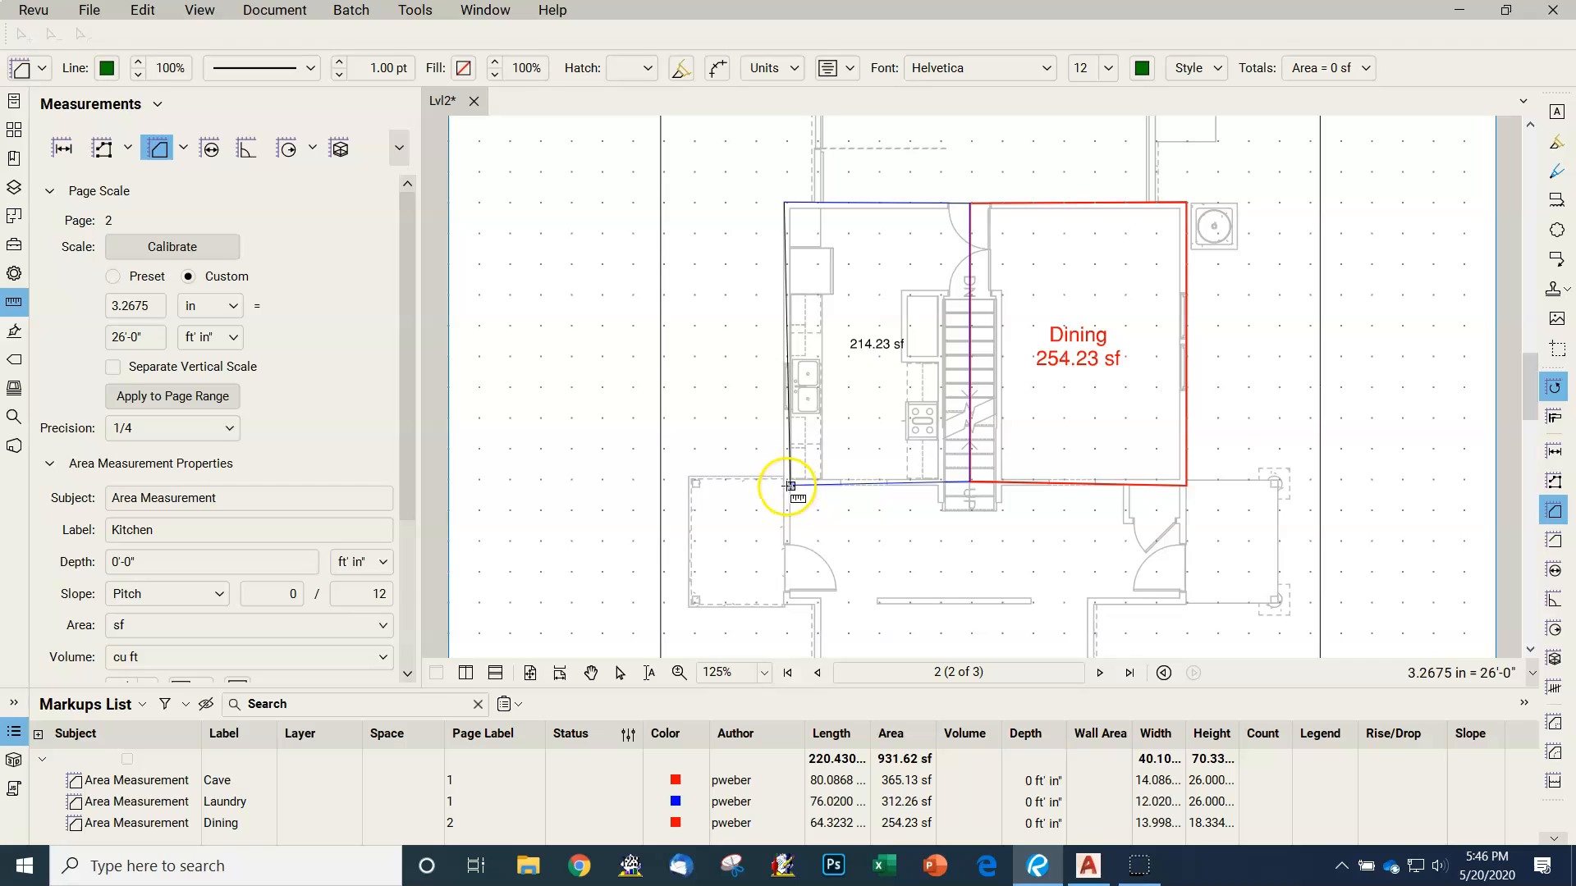
left_click(786, 482)
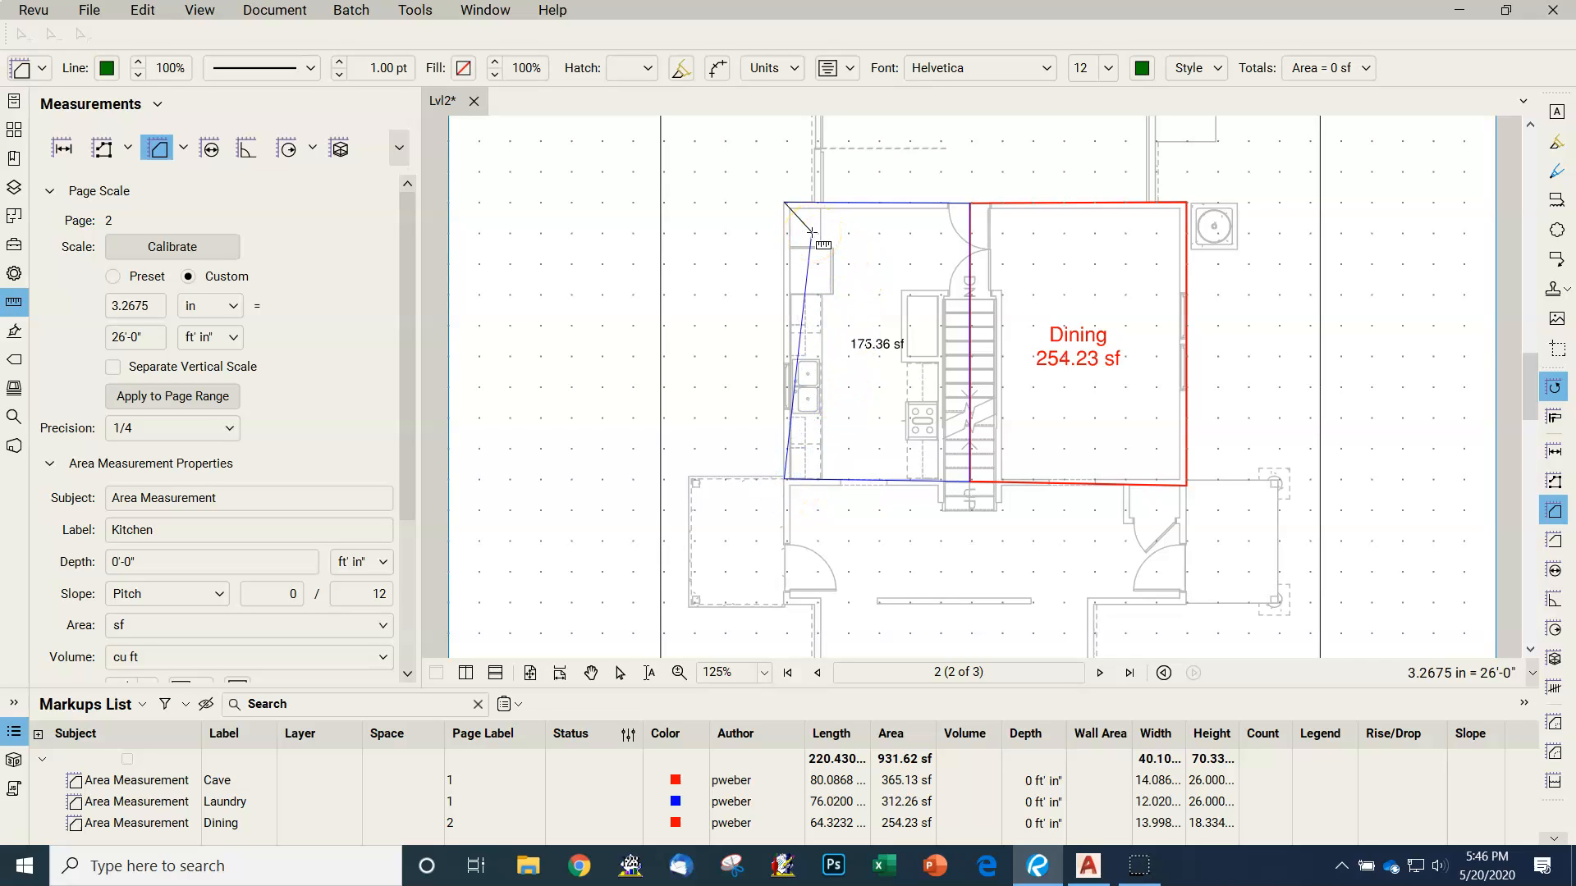
key("Return")
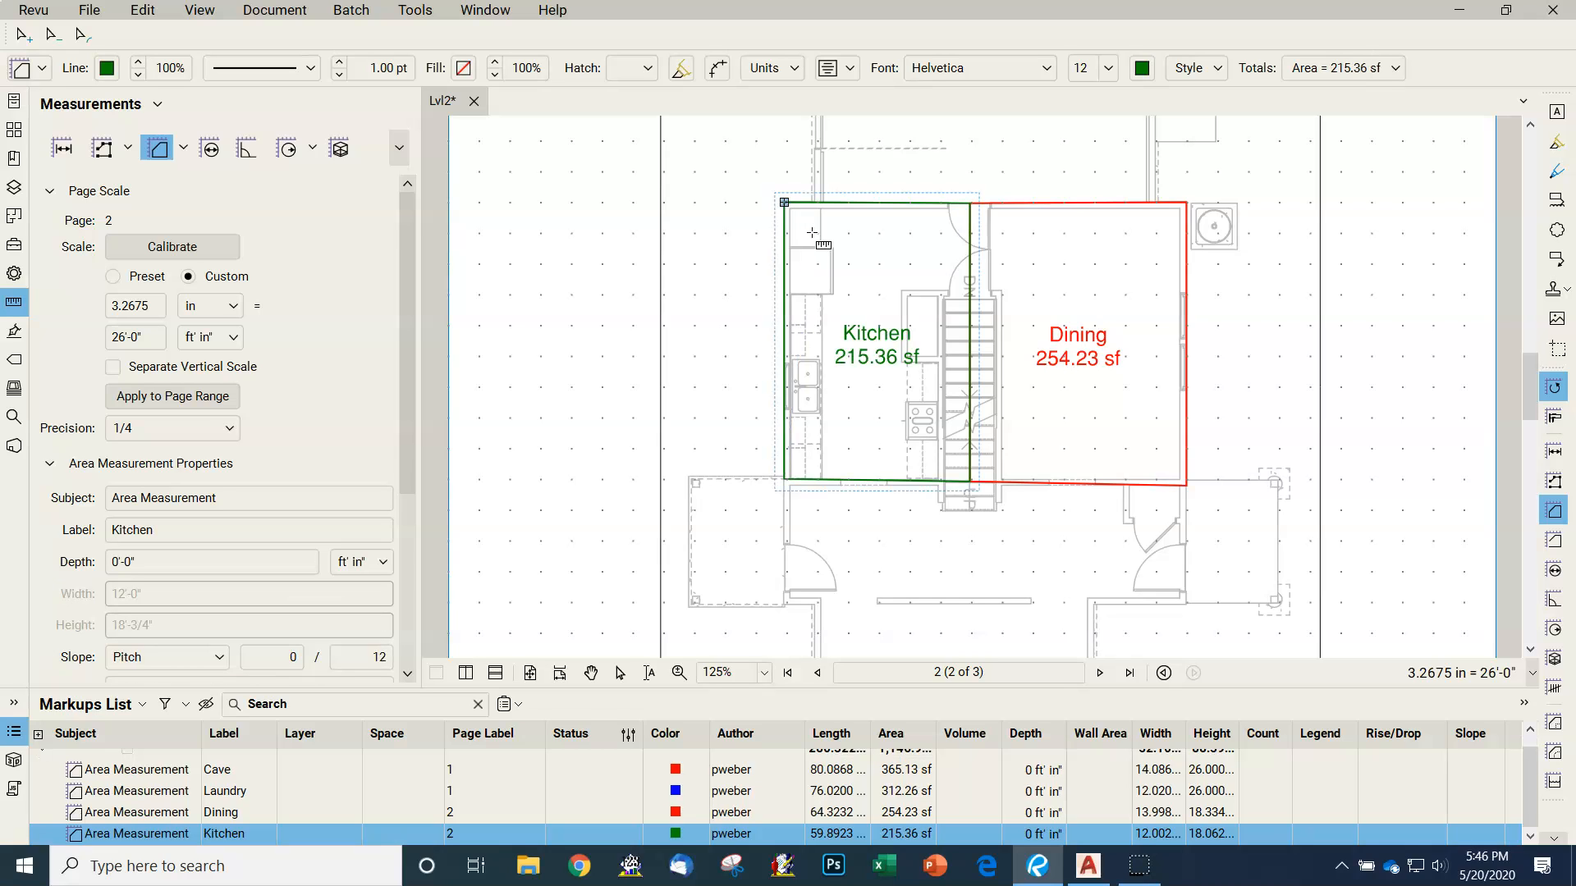
- Start a new area measurement on page 2 with the label Front Entry
scroll(960, 254, "down", 1)
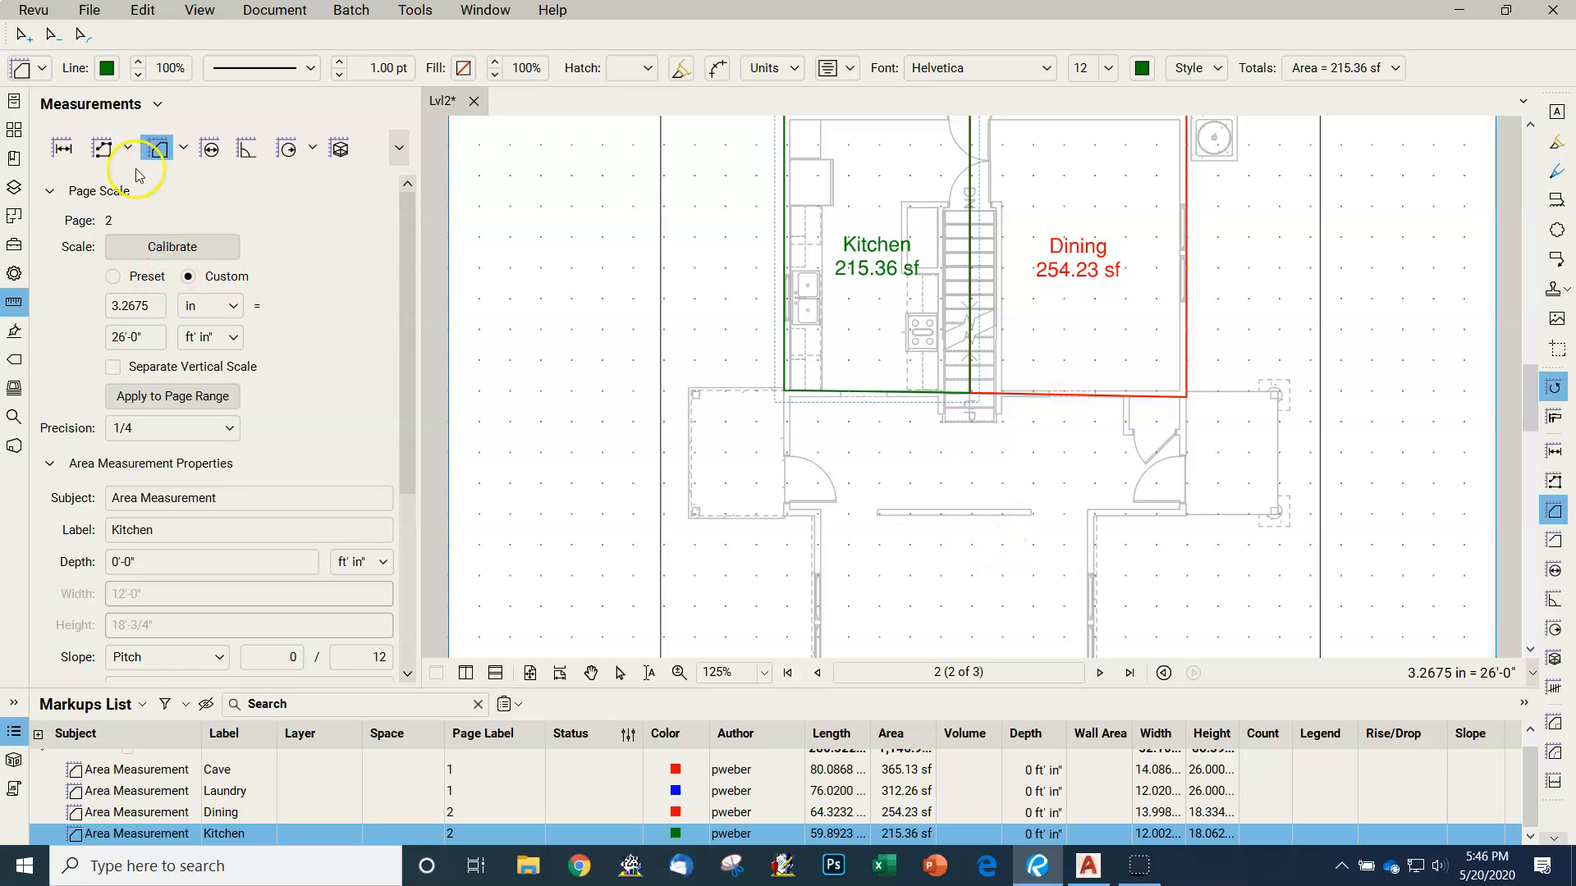
left_click(158, 149)
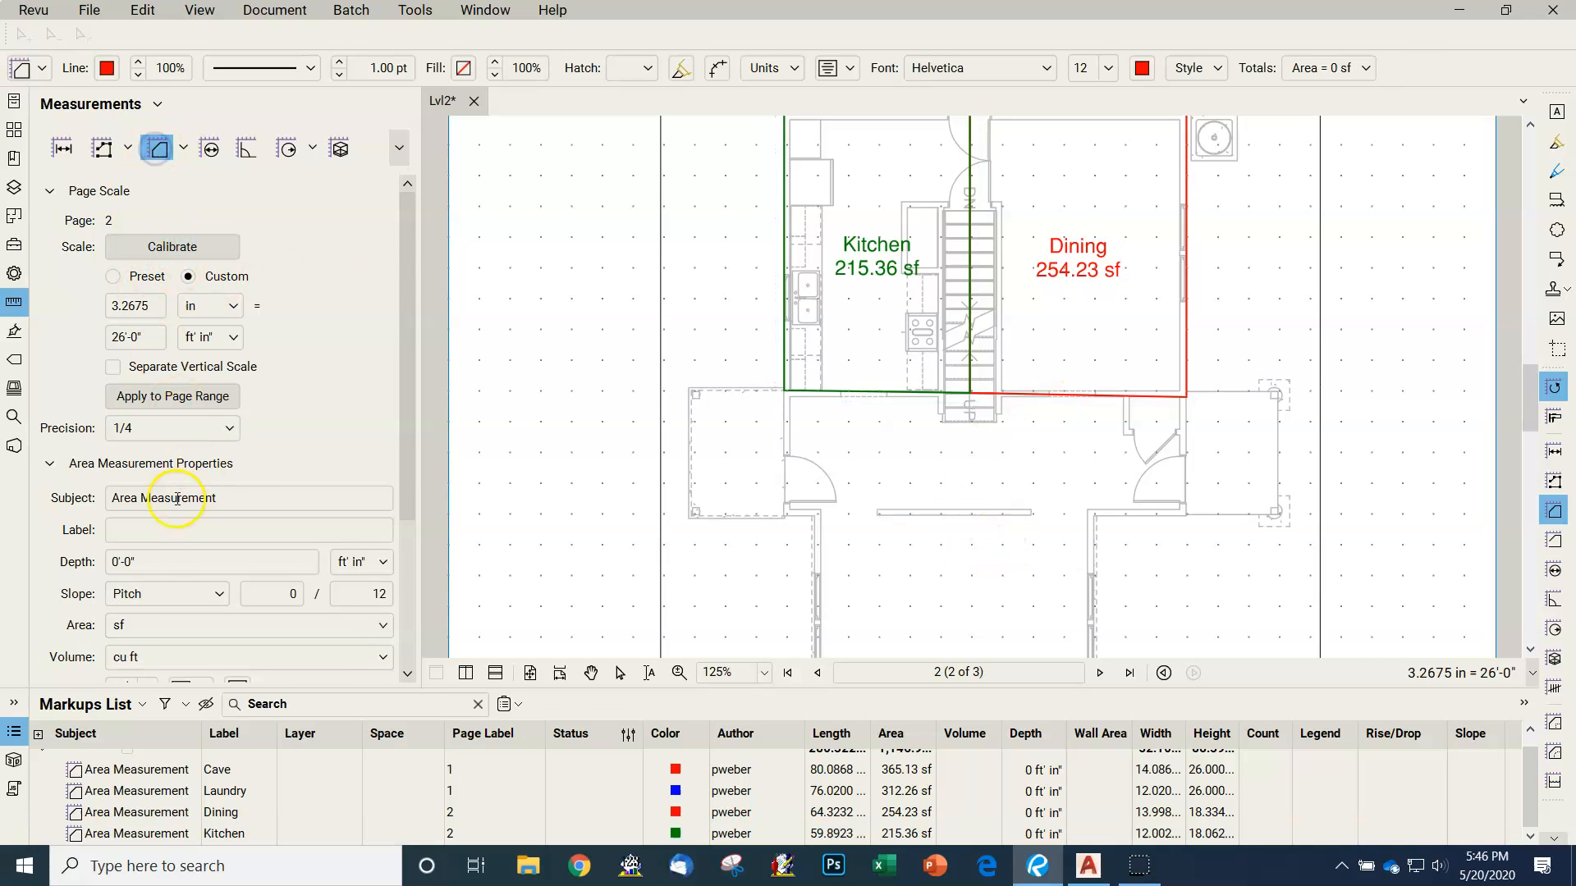
left_click(157, 535)
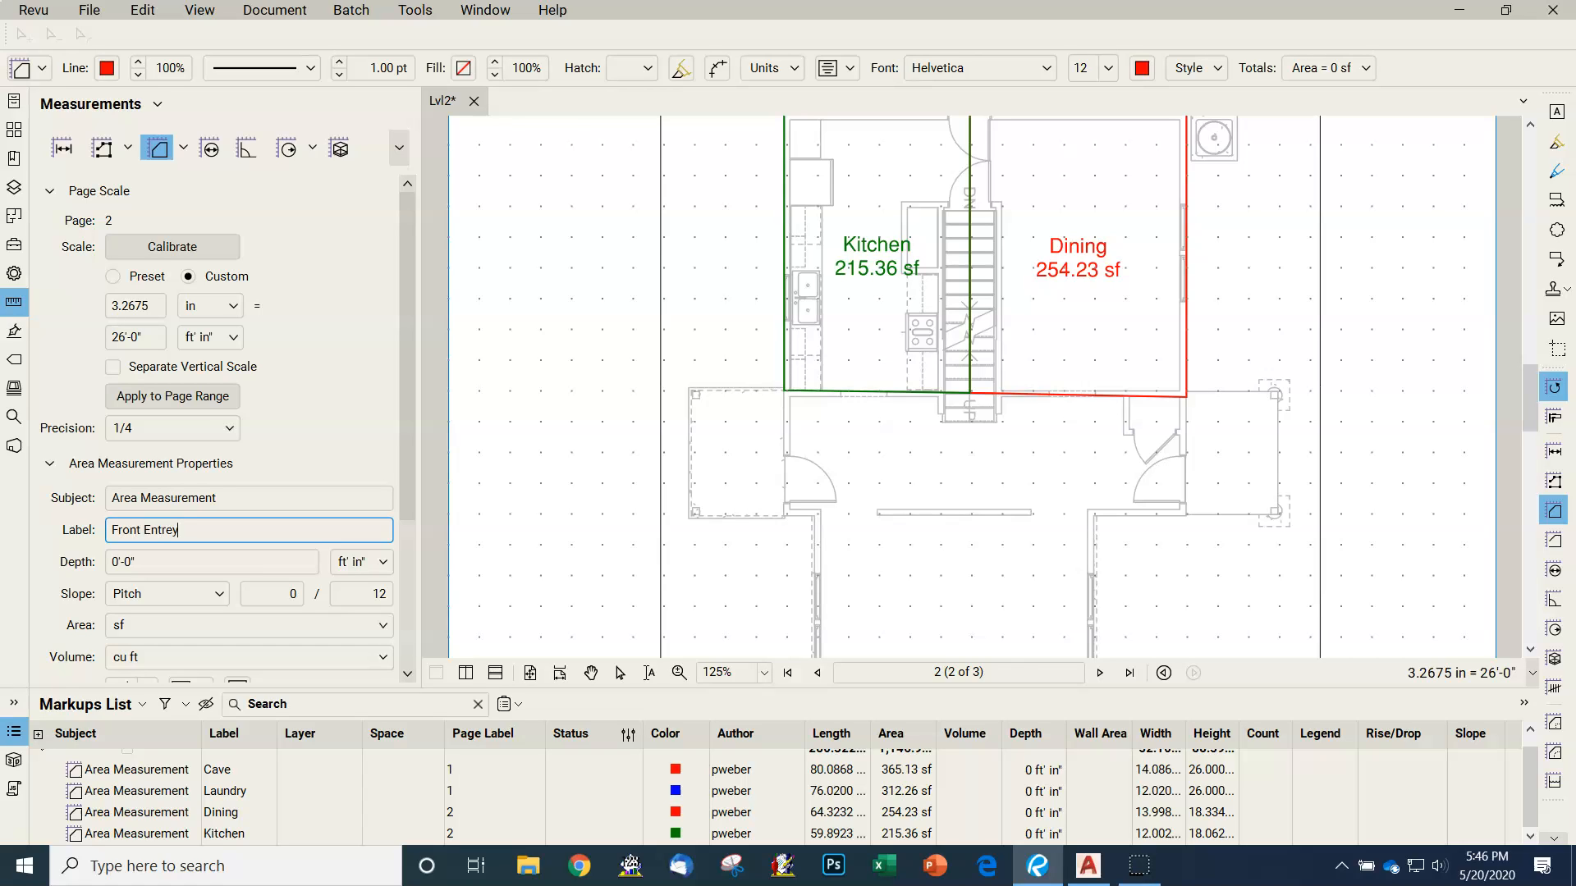
type("Front Entrey")
key("BackSpace")
key("BackSpace")
type("y")
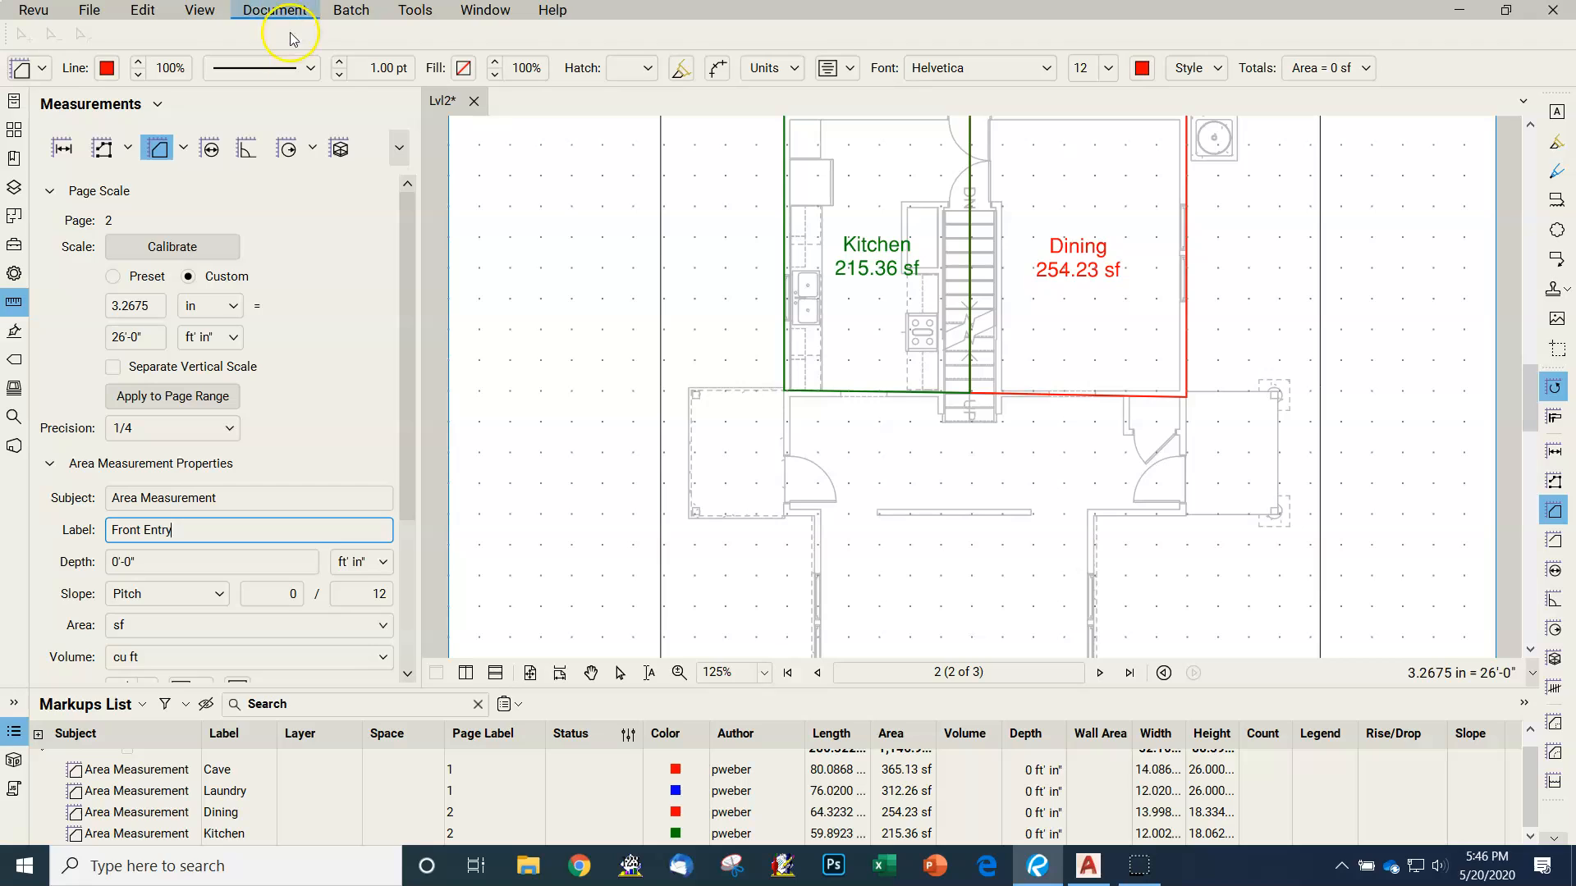
- Set the Front Entry area measurement's line colour to magenta and its text colour to pink
left_click(108, 69)
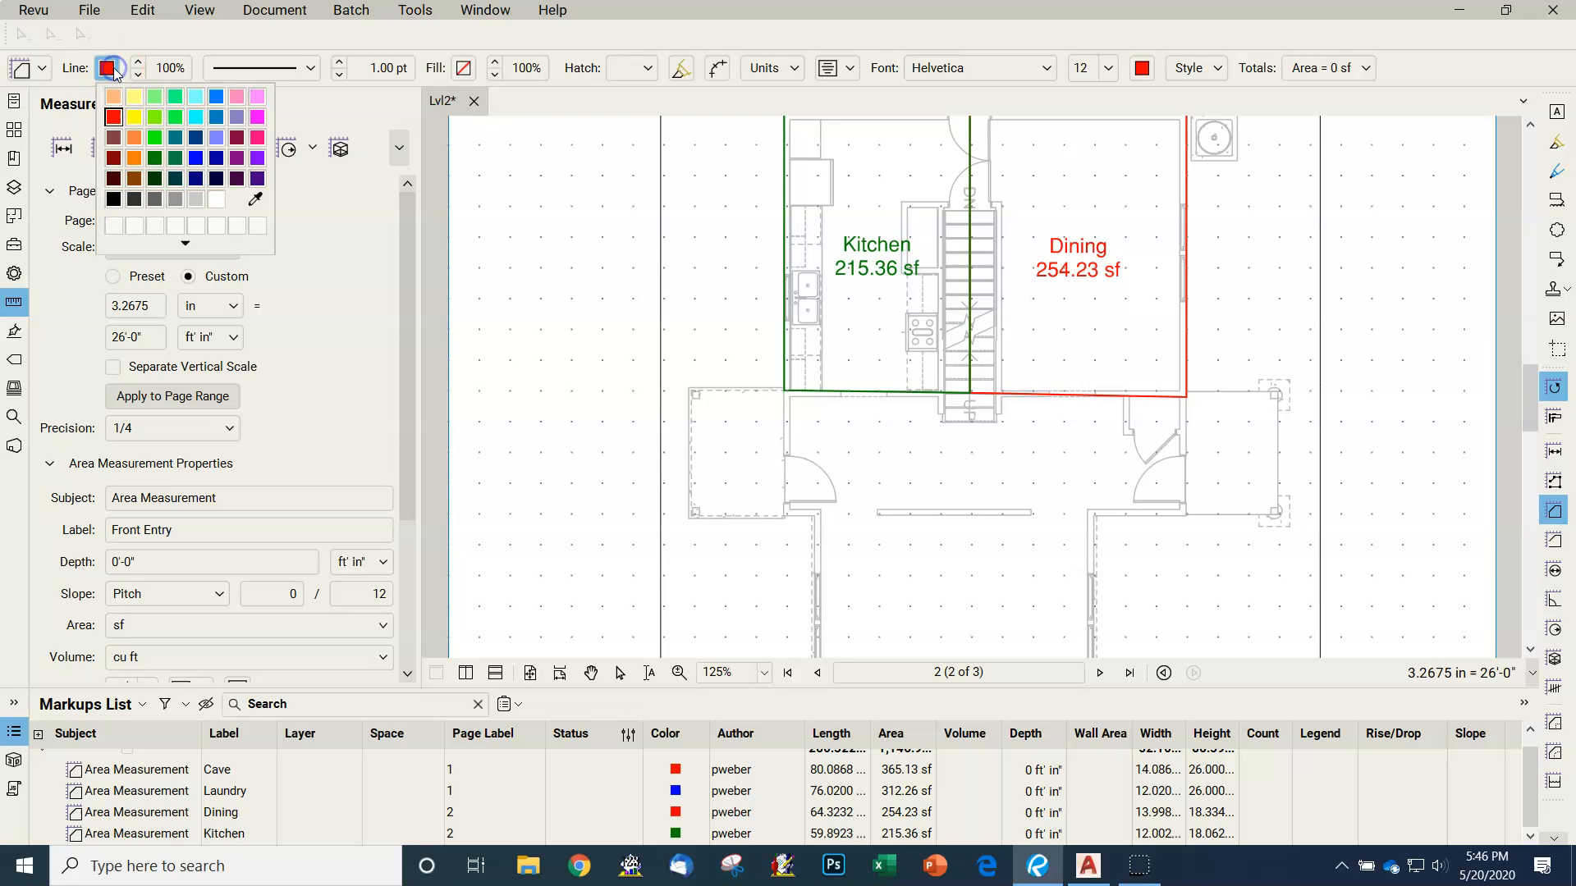
left_click(257, 115)
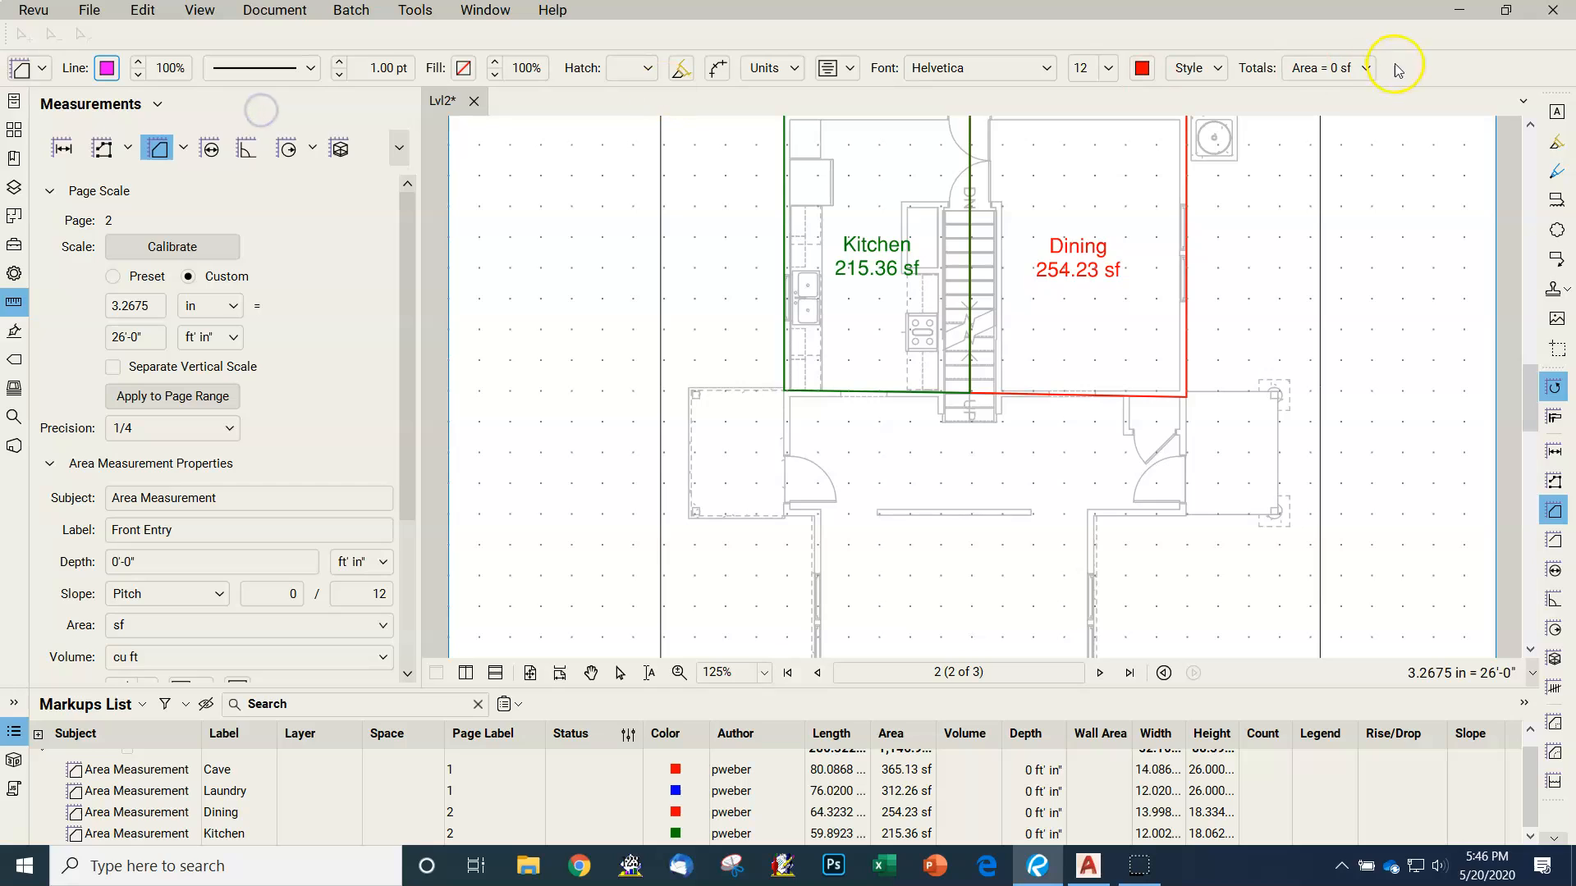
left_click(1141, 68)
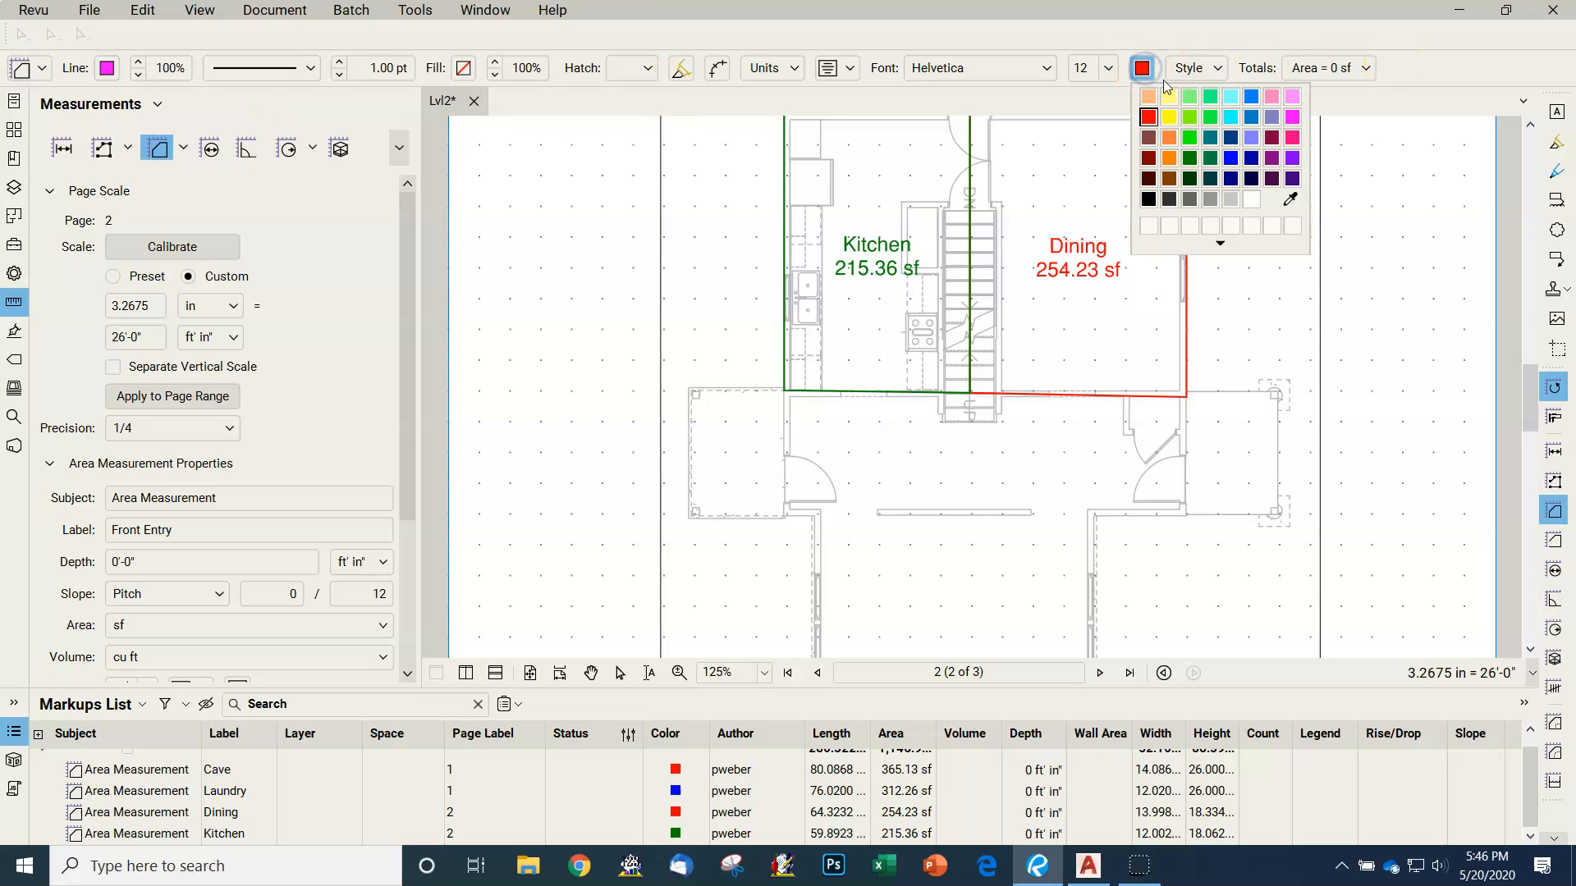
left_click(1292, 137)
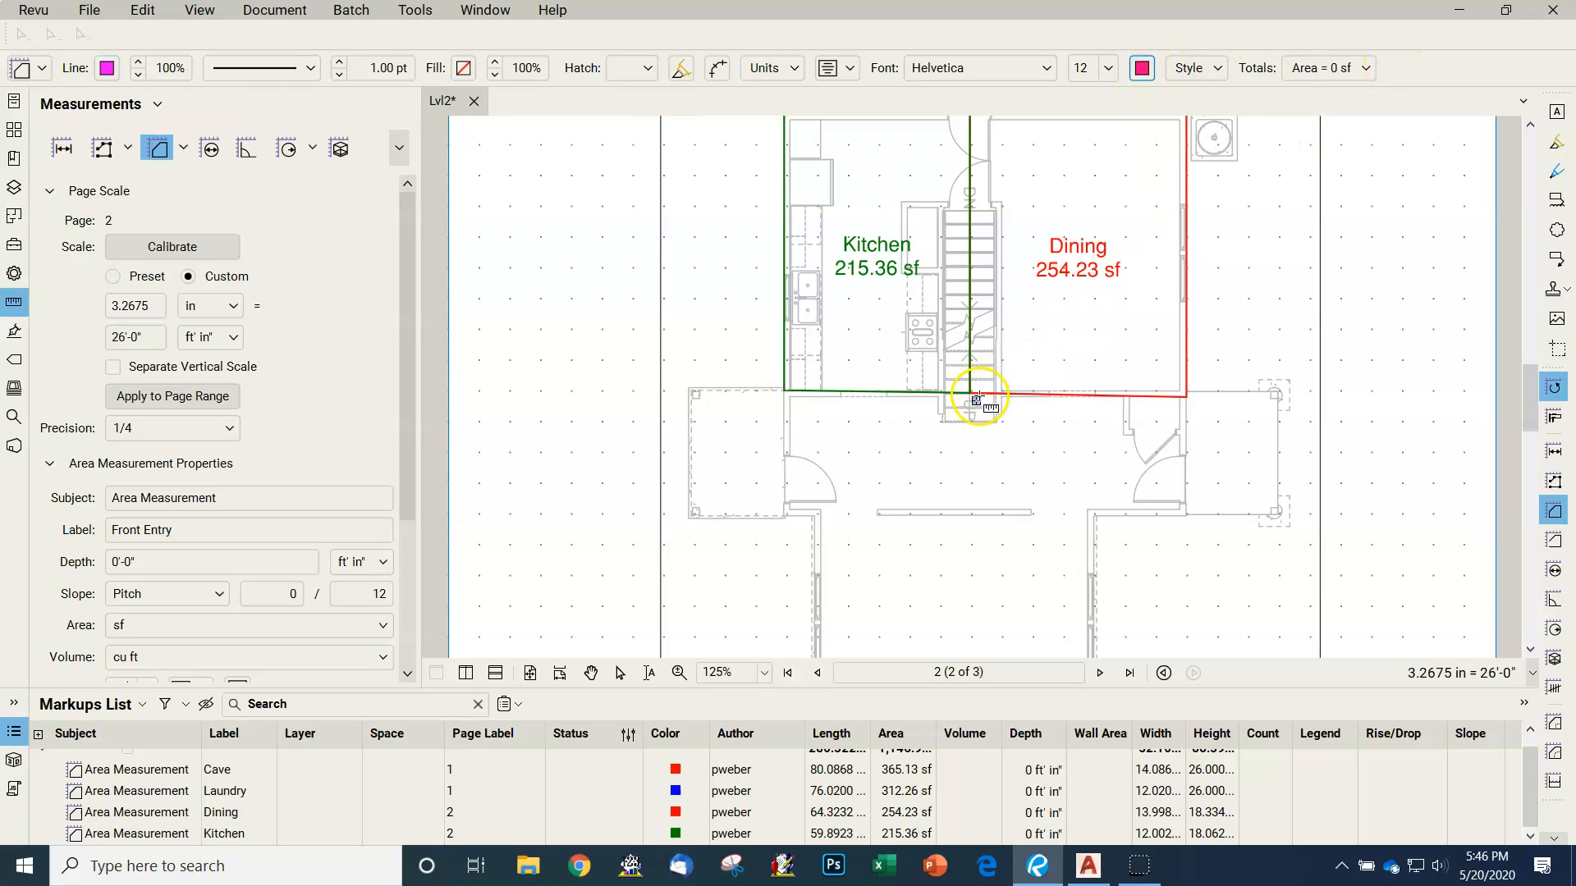
- Outline the part of page 2's entry hall directly below the Dining area, about 14 by 8 feet, as the Front Entry area
left_click(973, 397)
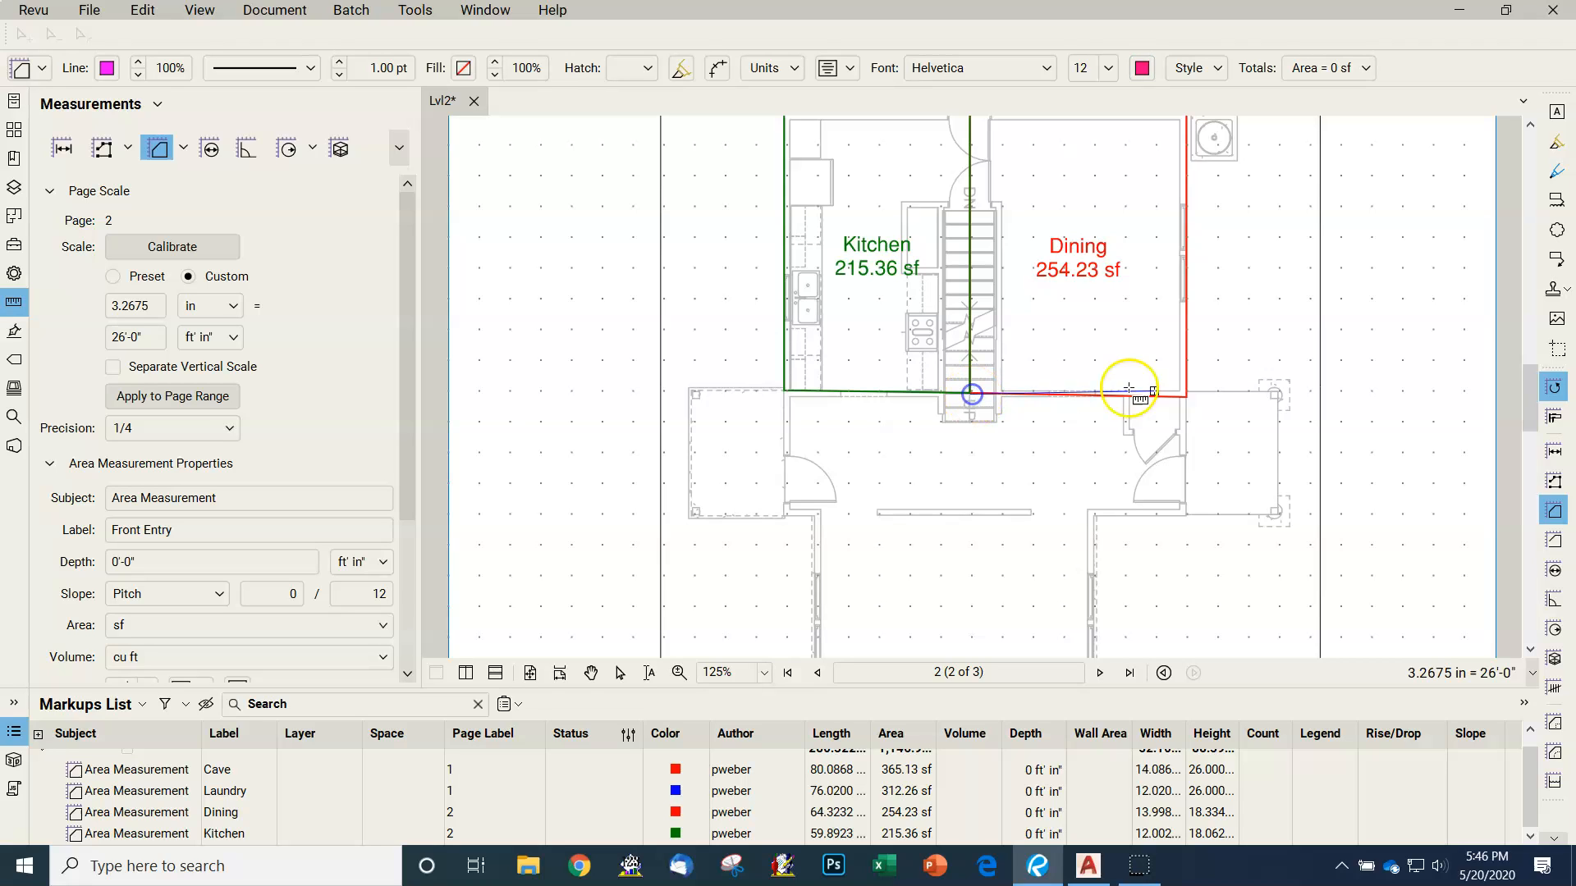
left_click(1185, 392)
left_click(1187, 517)
left_click(984, 517)
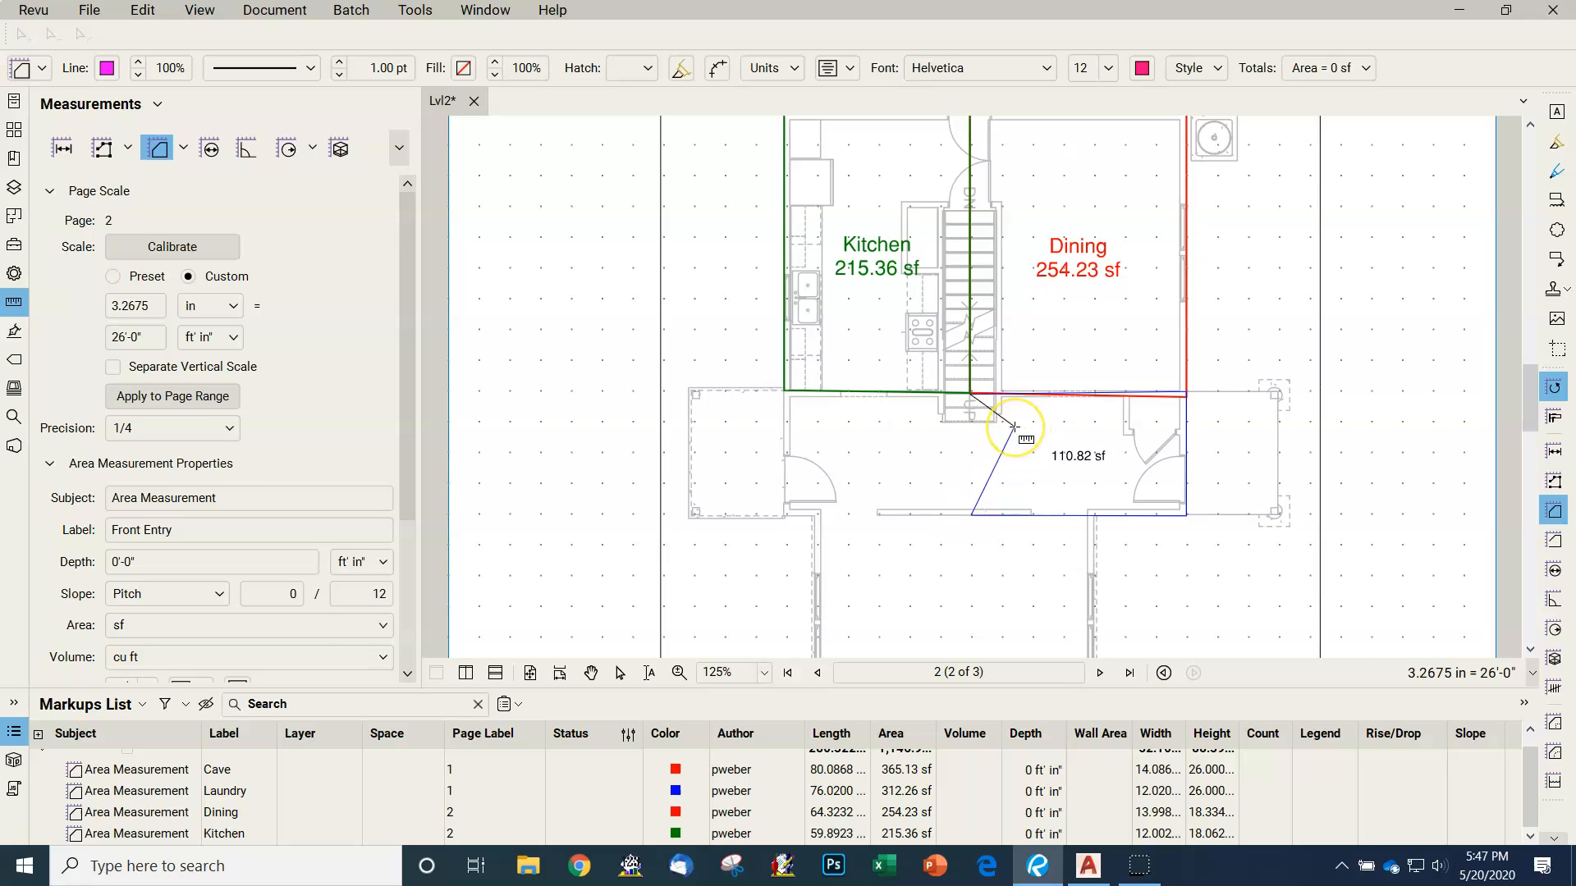
key("Return")
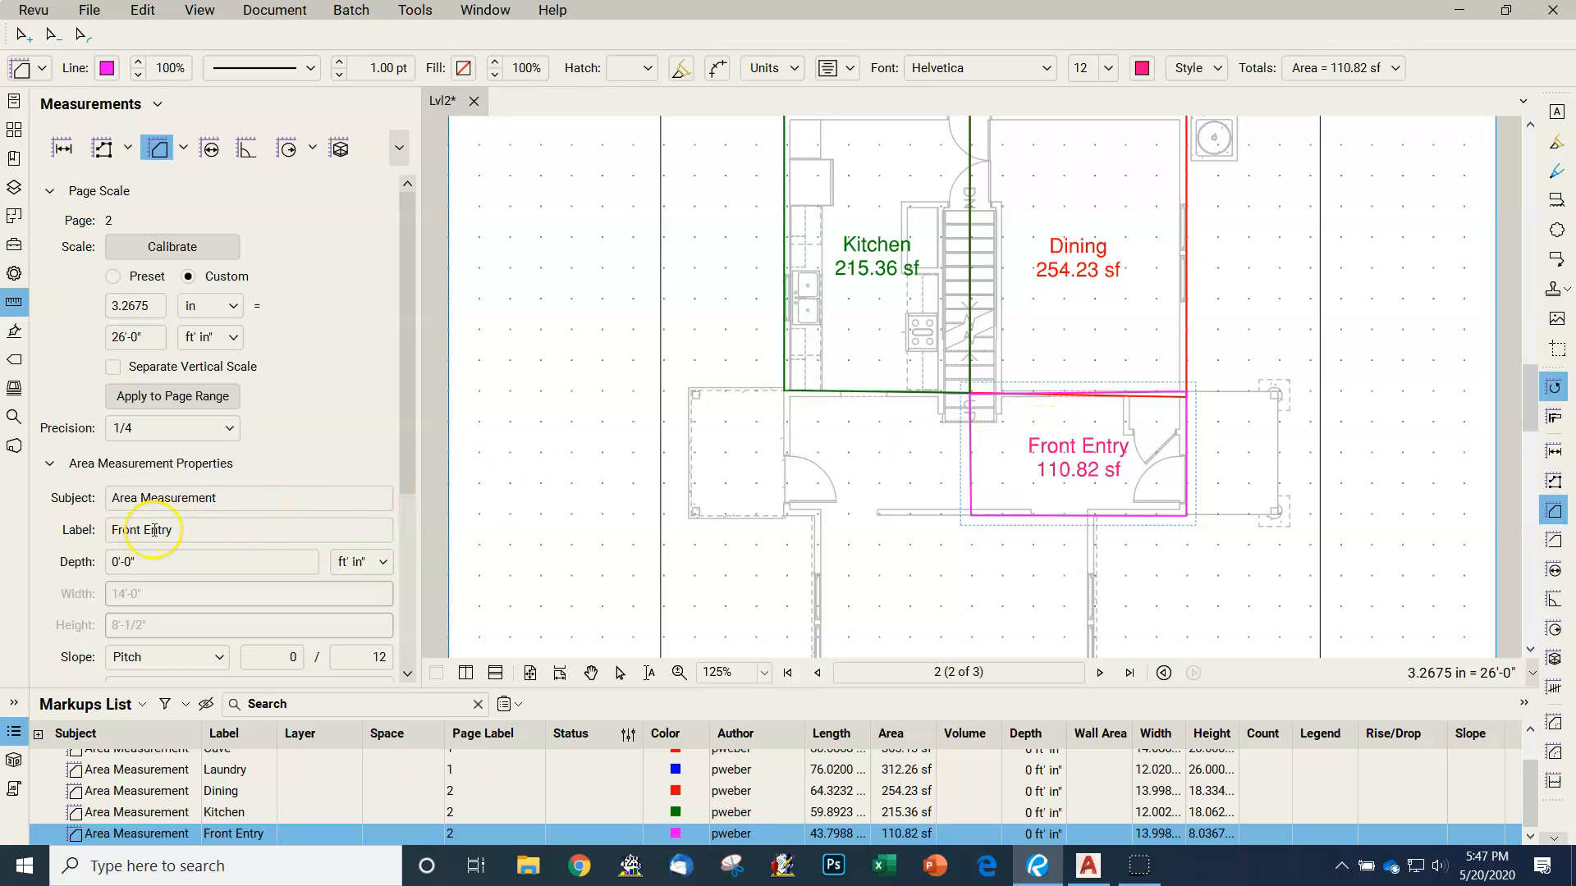
- Change the label of the area measurement below Dining to Rear Entry
double_click(138, 530)
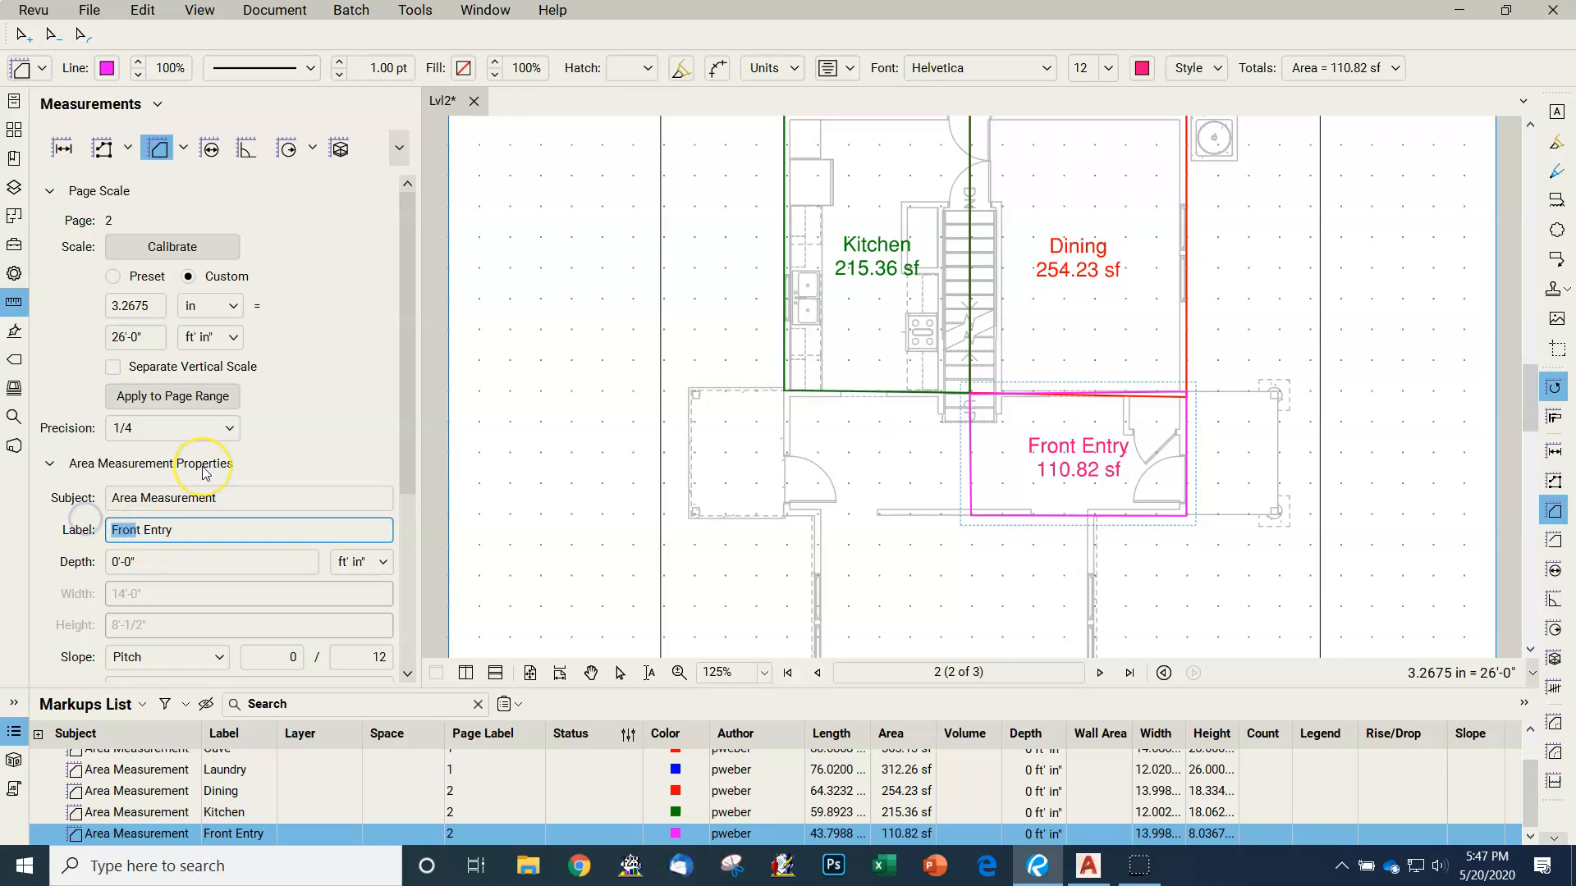
type("Rerat")
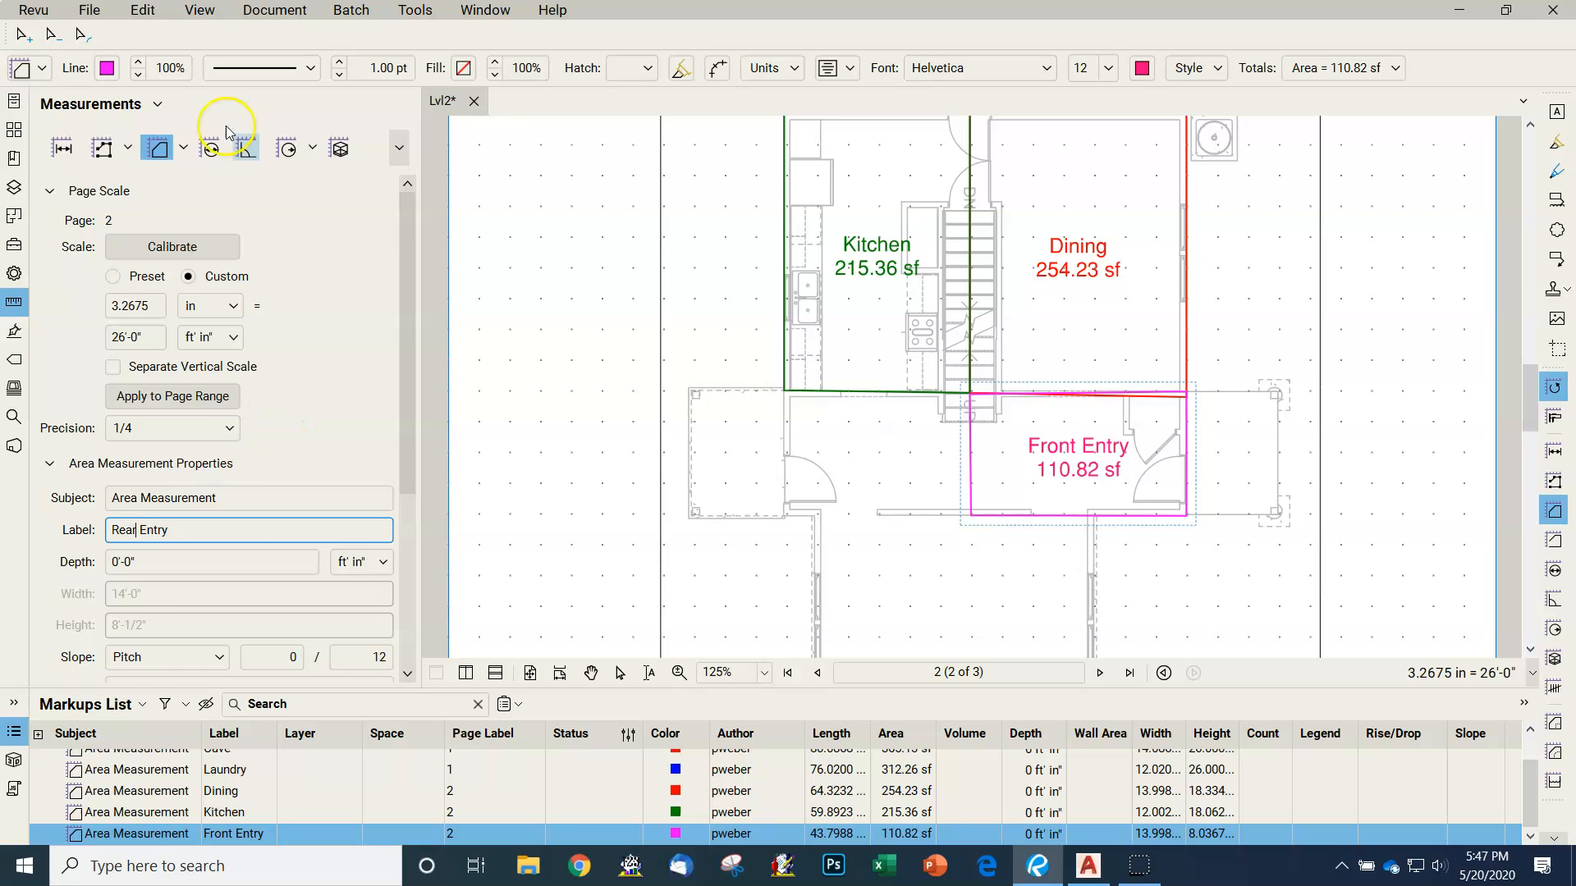
left_click(207, 502)
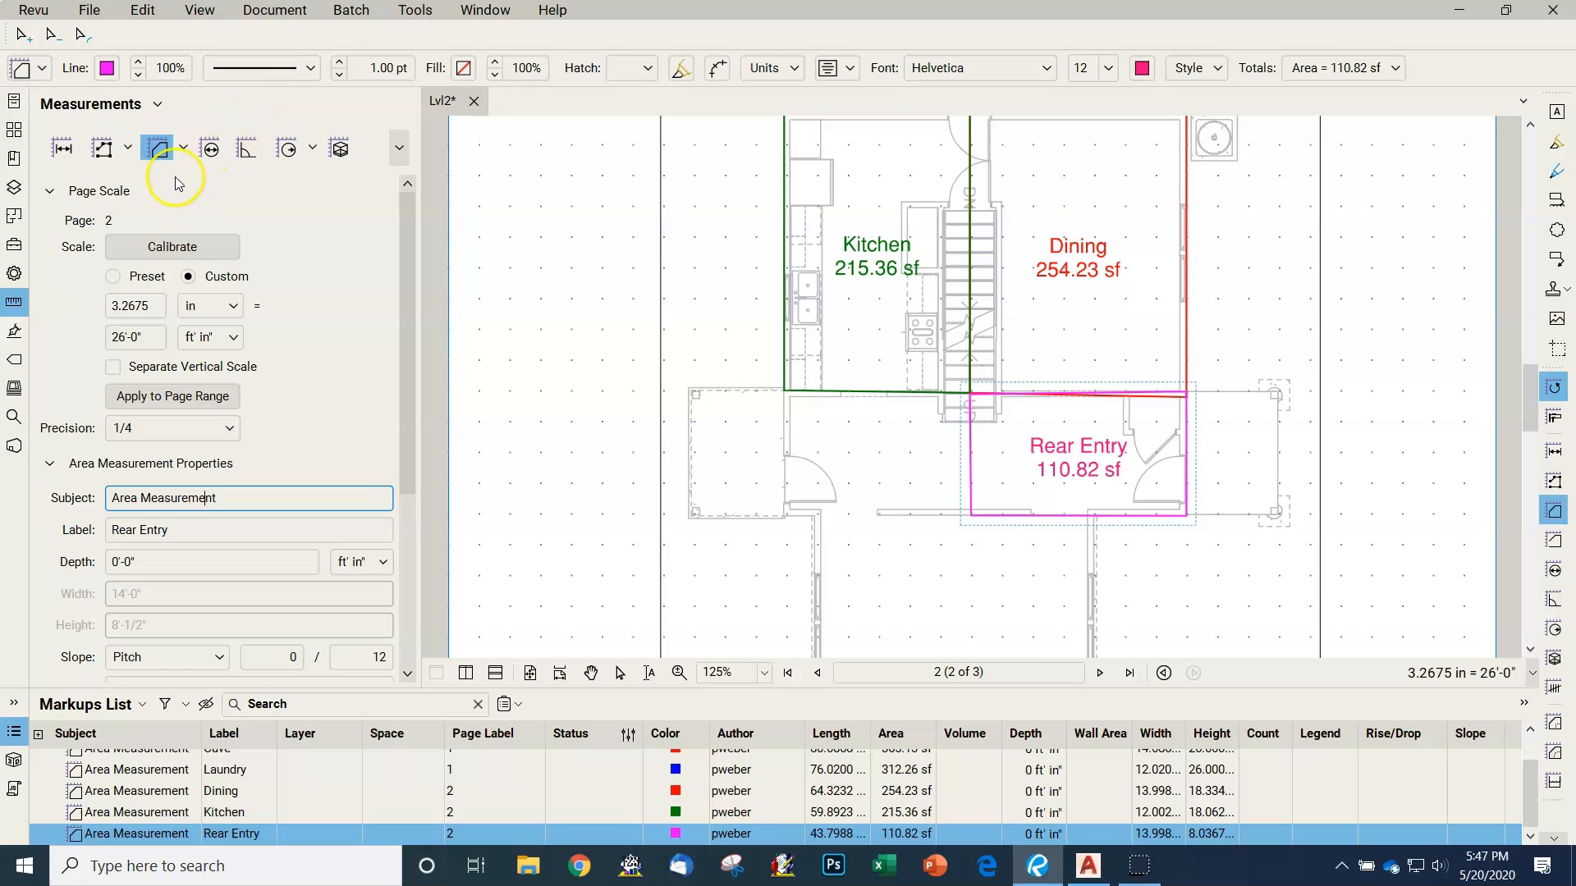
- Outline the hall section below the Kitchen, about 12 by 8 feet, as a new area measurement labelled Front Entry
left_click(160, 150)
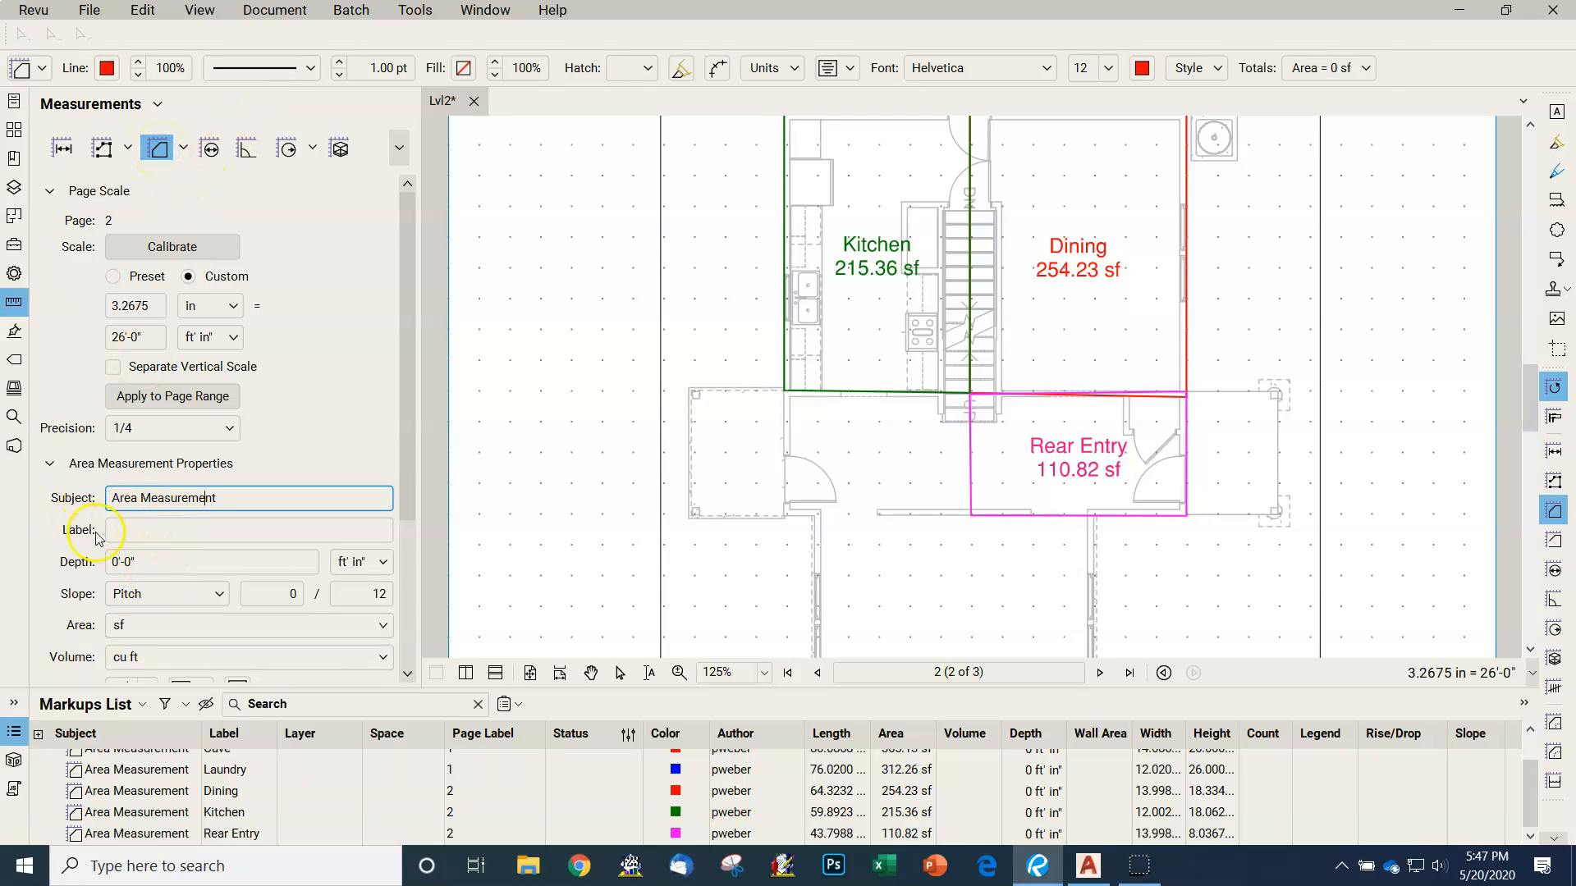
left_click(116, 529)
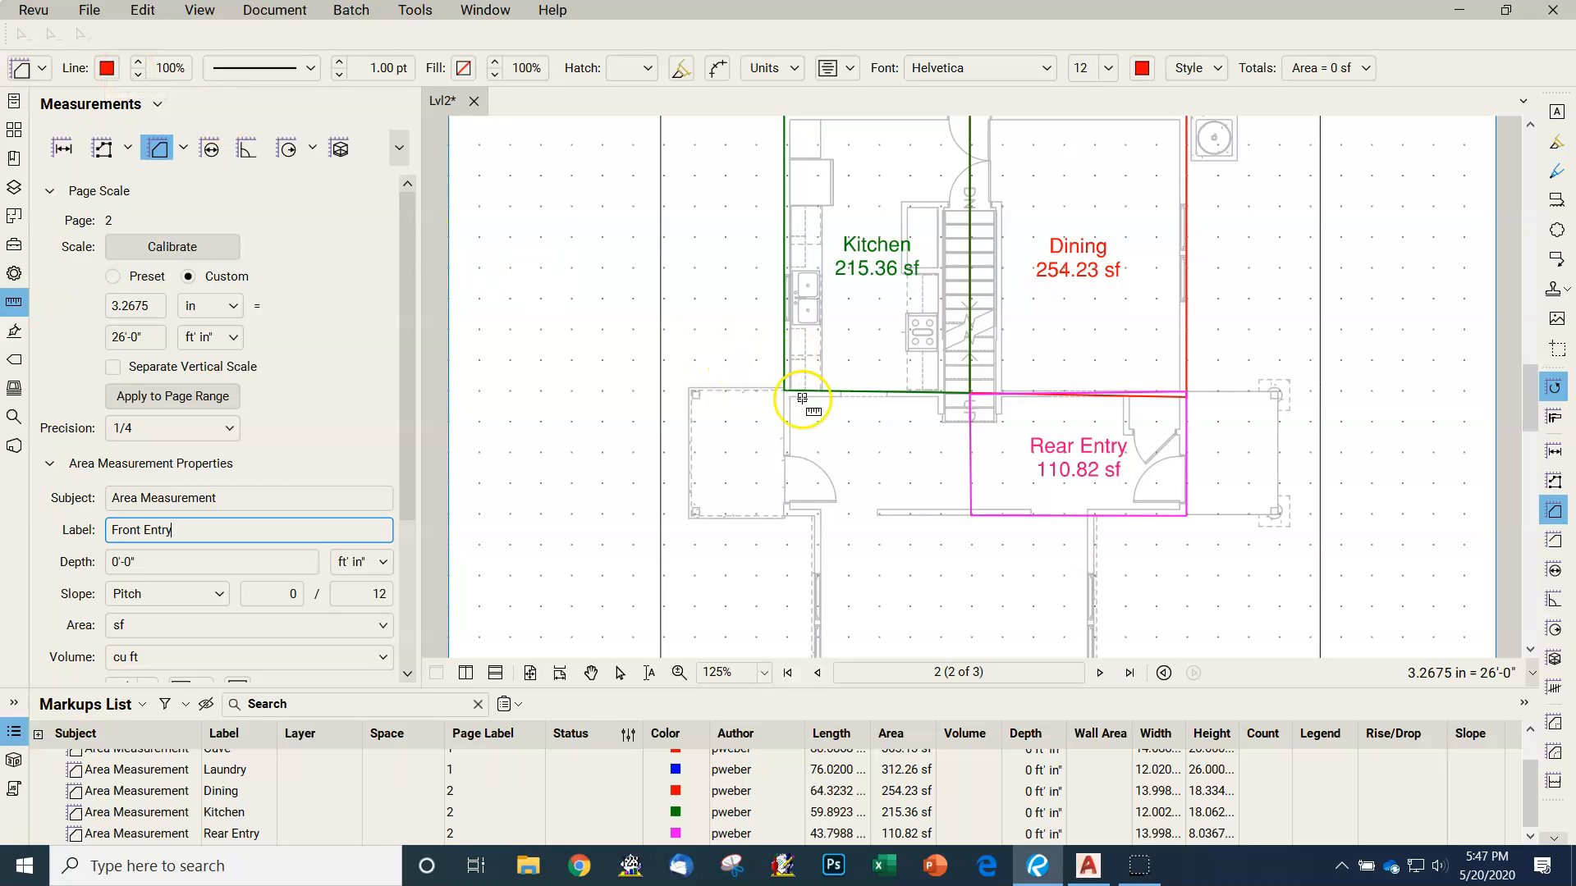
left_click(785, 391)
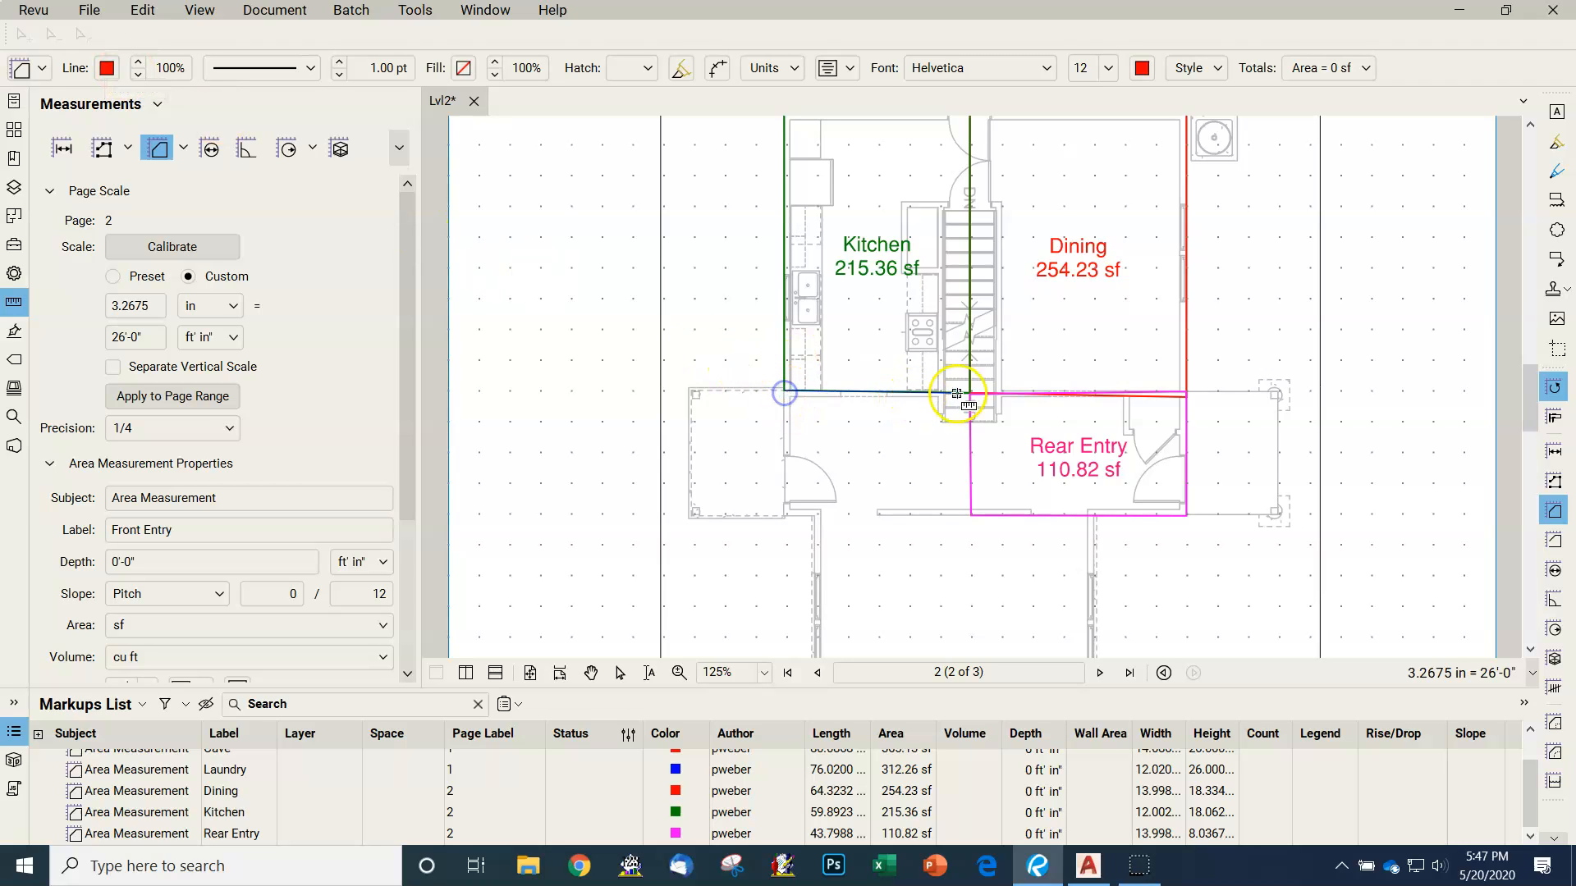
left_click(971, 394)
left_click(971, 515)
left_click(786, 519)
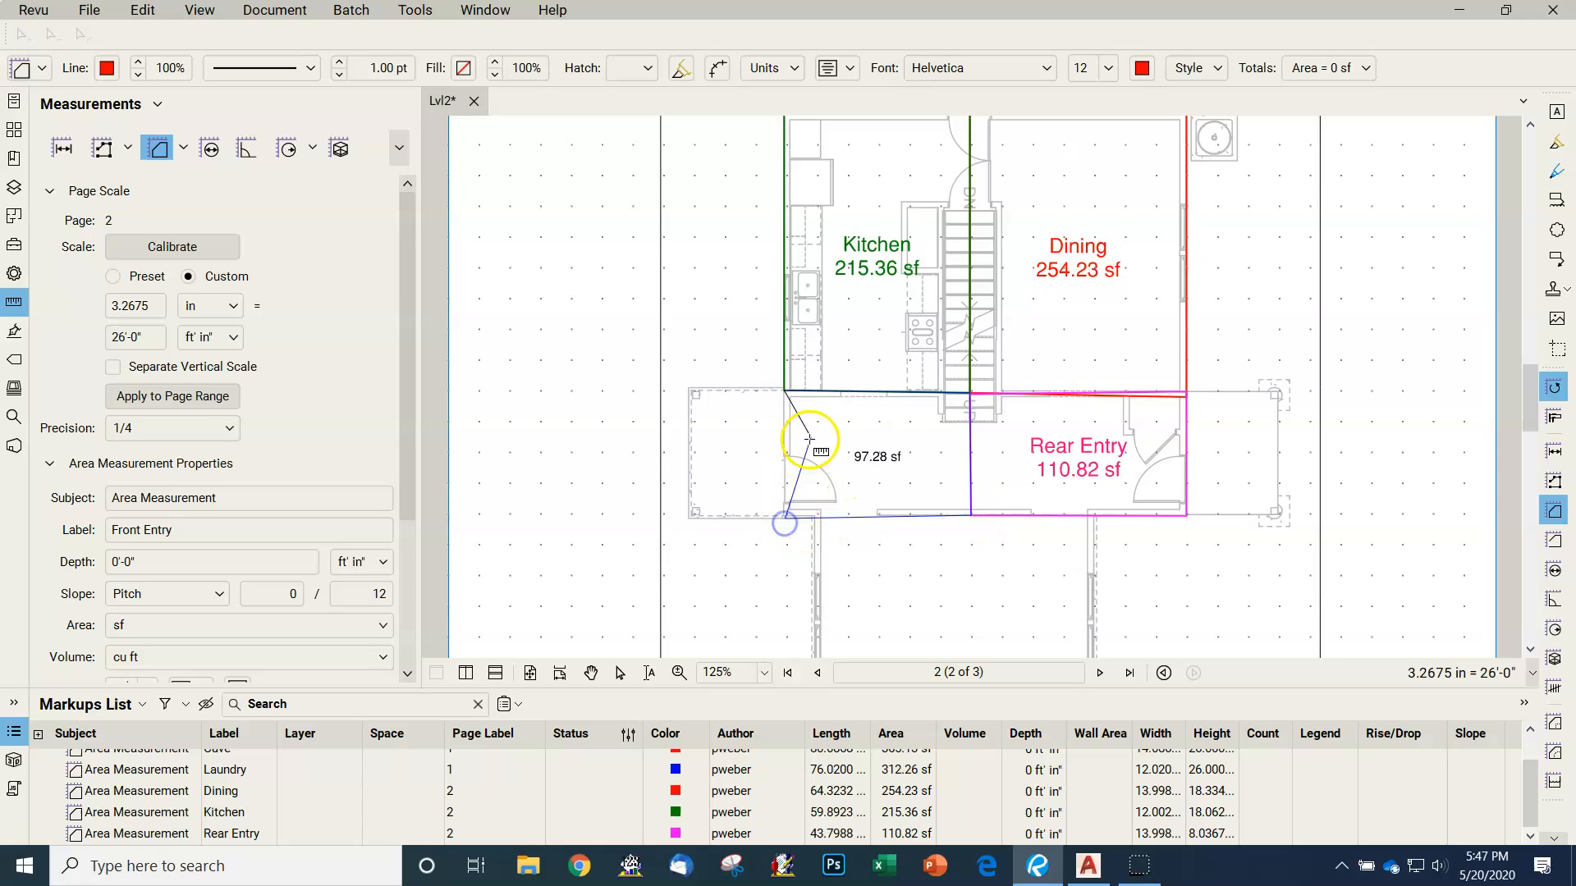
left_click(806, 407)
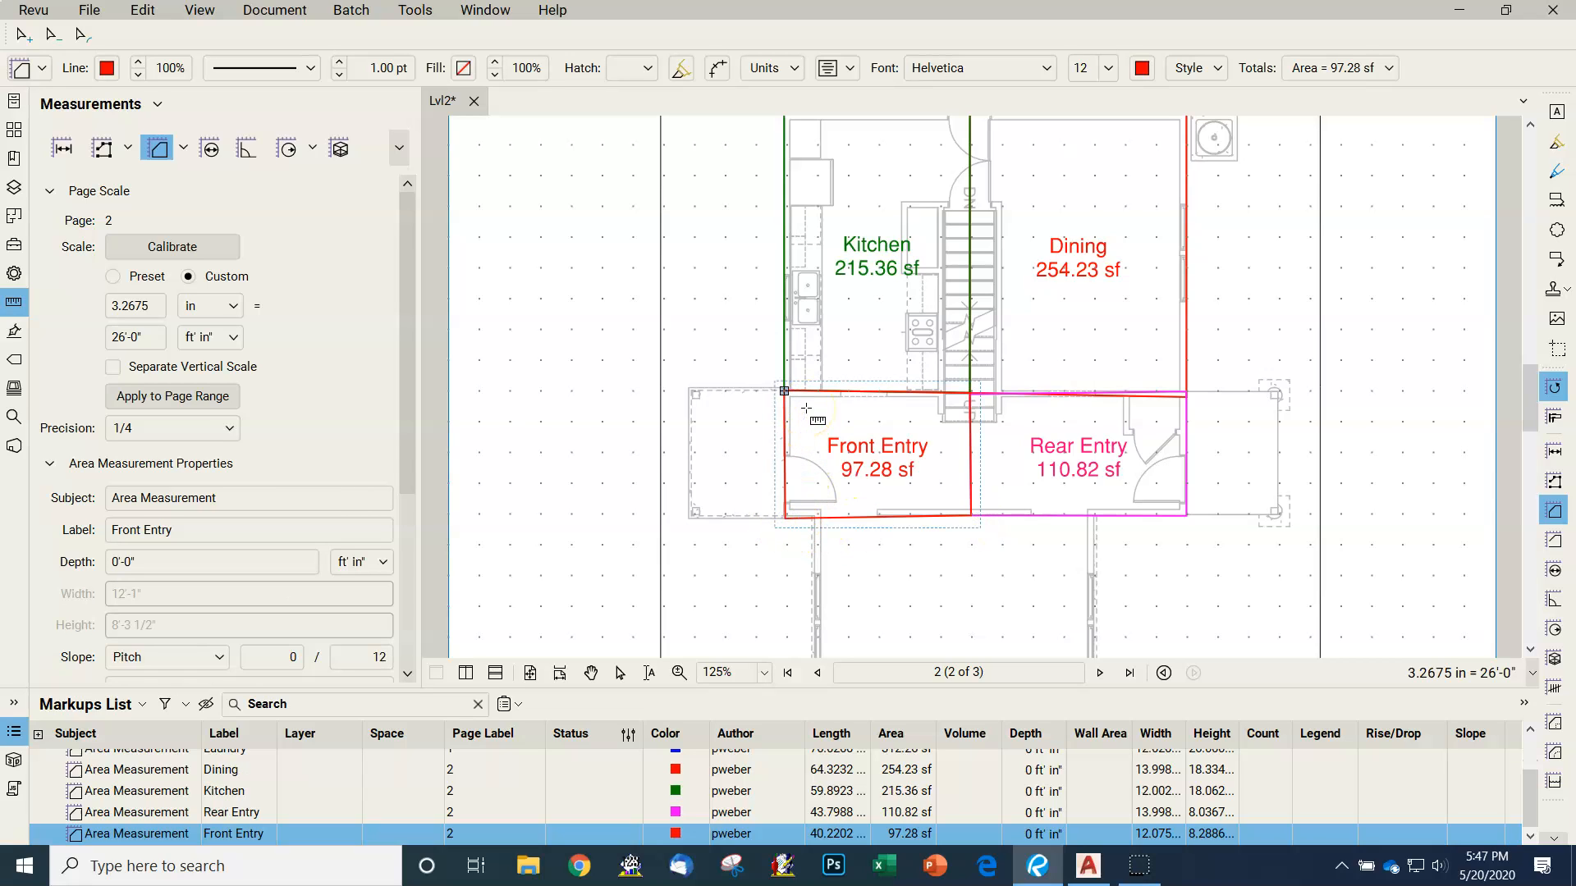
scroll(922, 274, "down", 4)
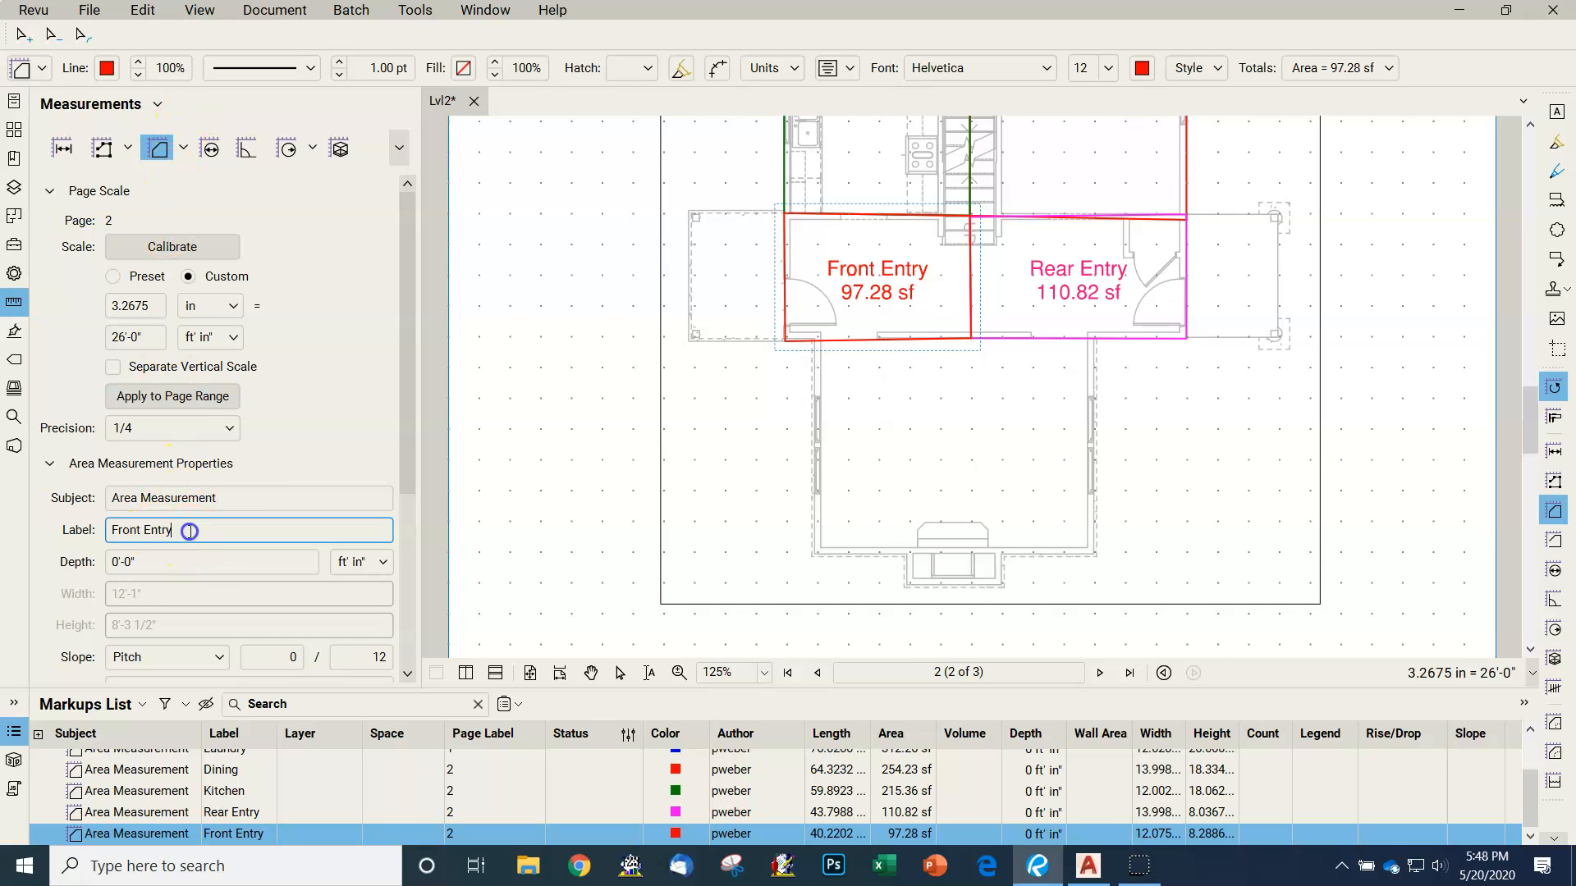
left_click_drag(189, 531, 67, 527)
left_click(160, 149)
left_click(119, 527)
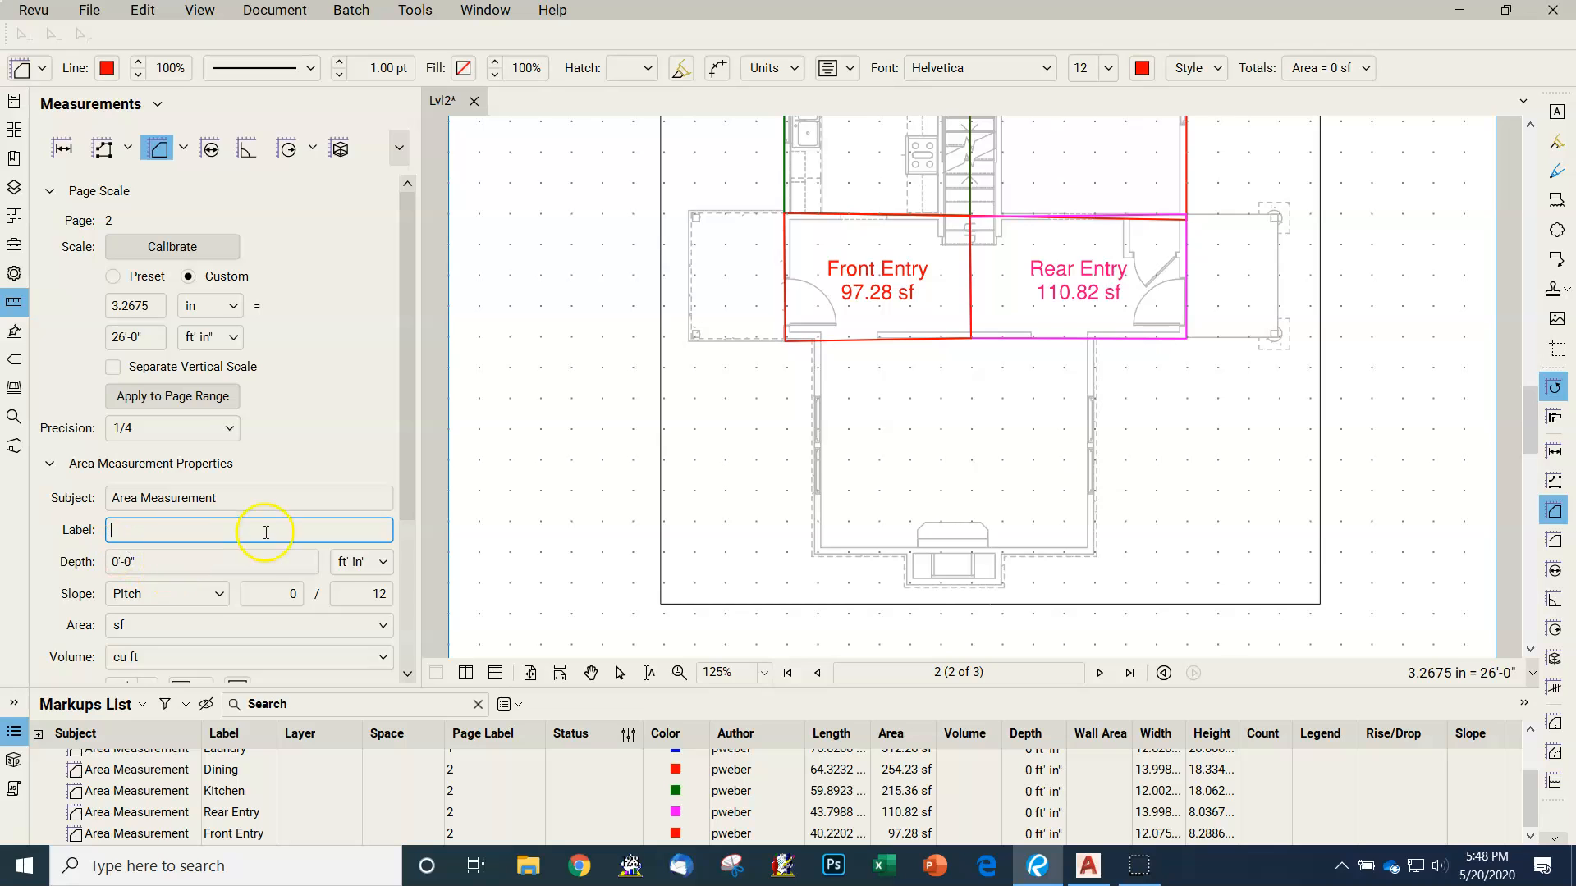
key("shift+l")
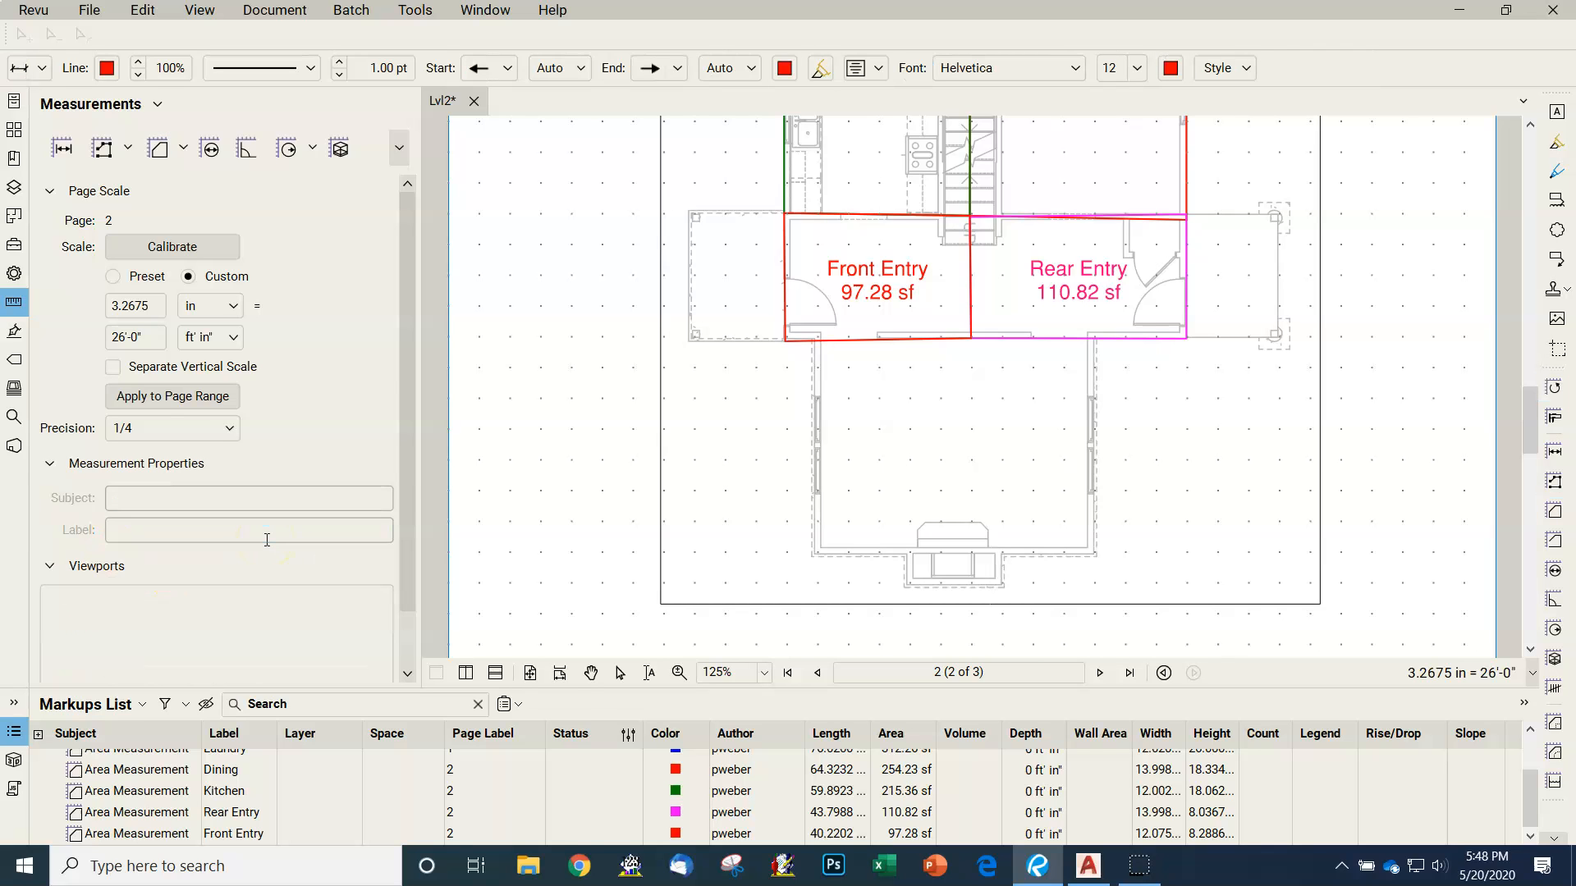
key("shift+i")
type("ving")
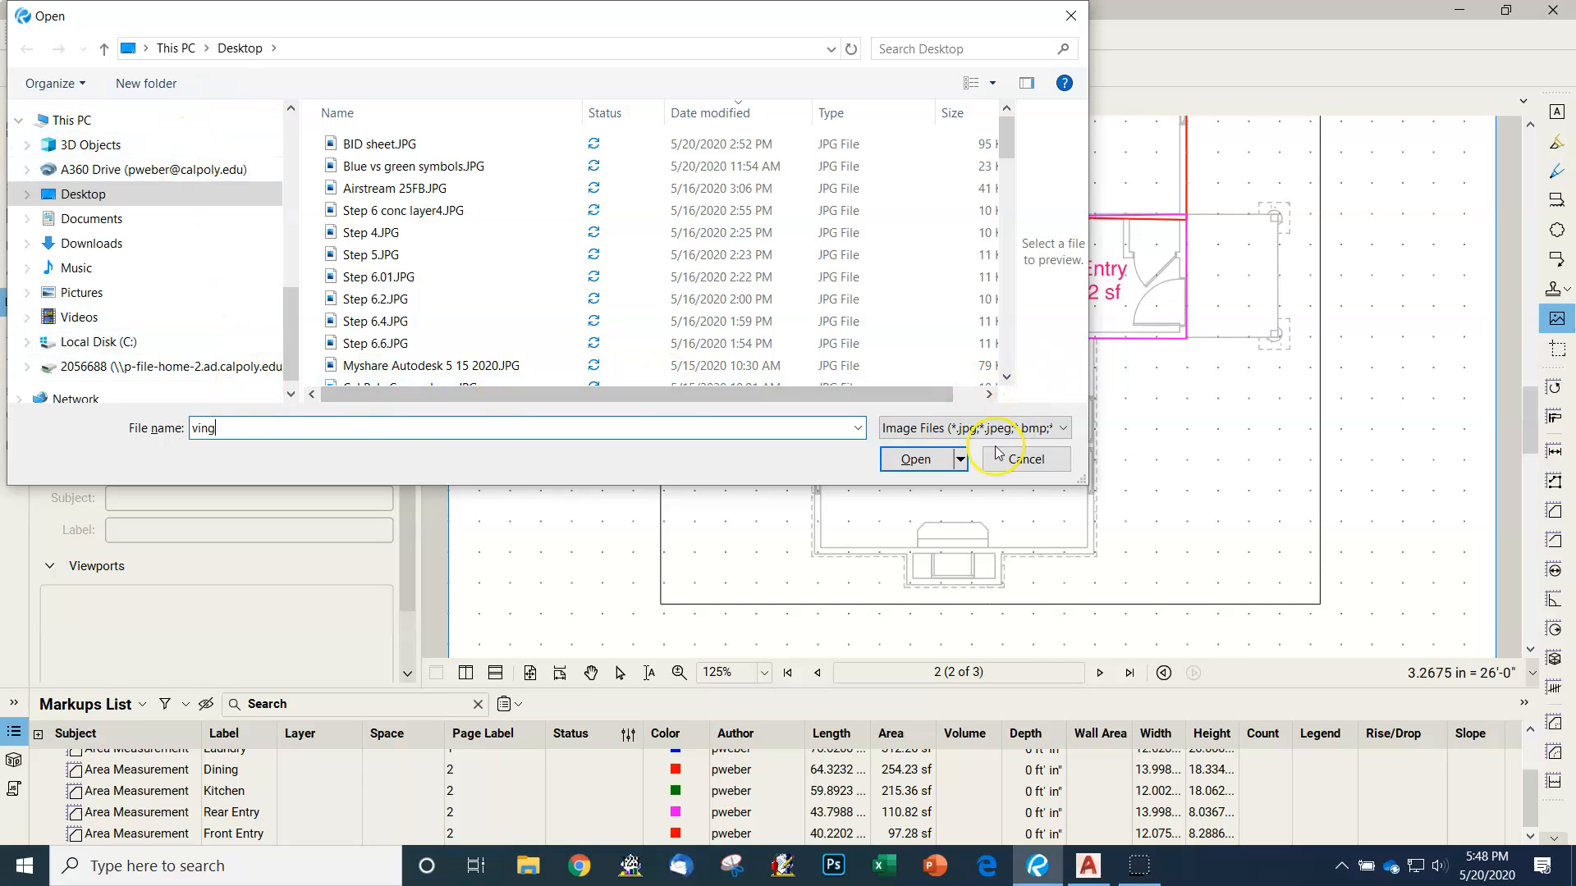
left_click(1018, 456)
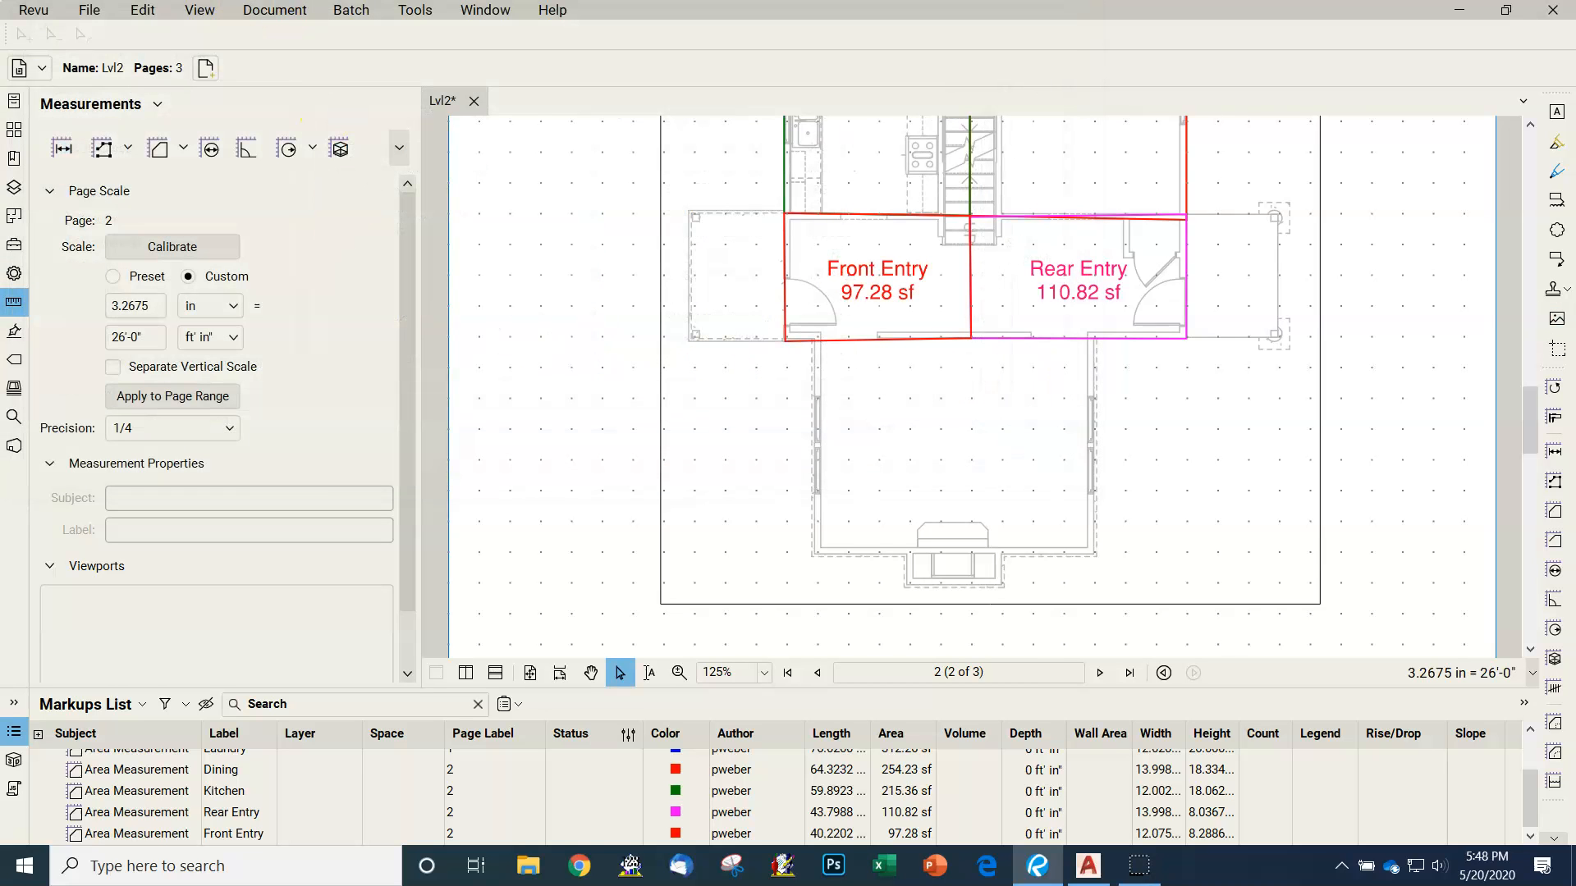
- Save the Lvl2 document
left_click(91, 13)
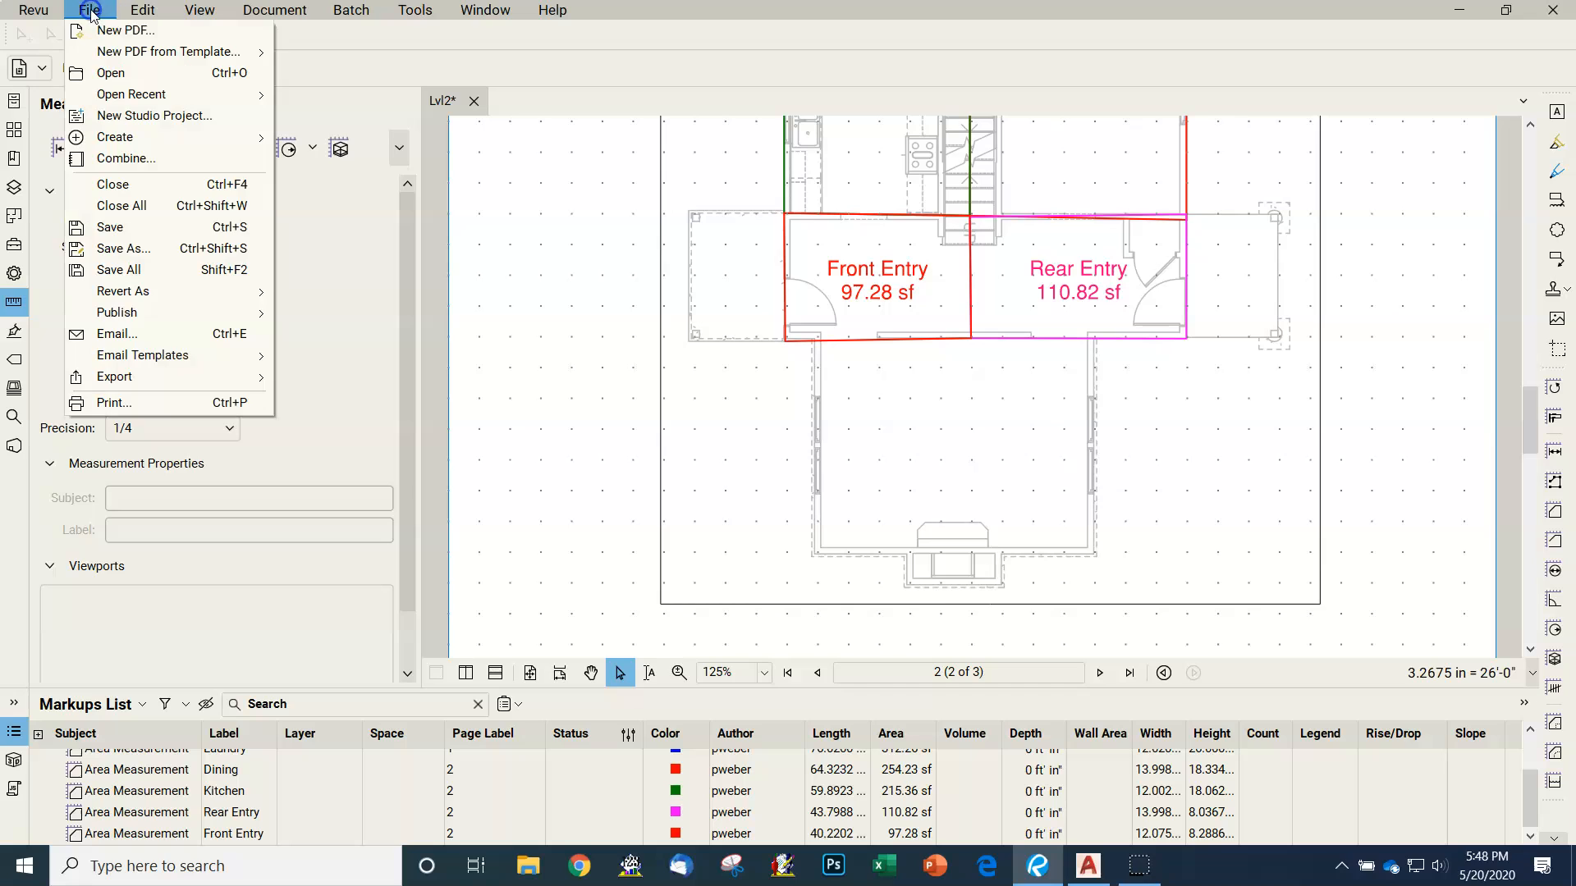
left_click(127, 228)
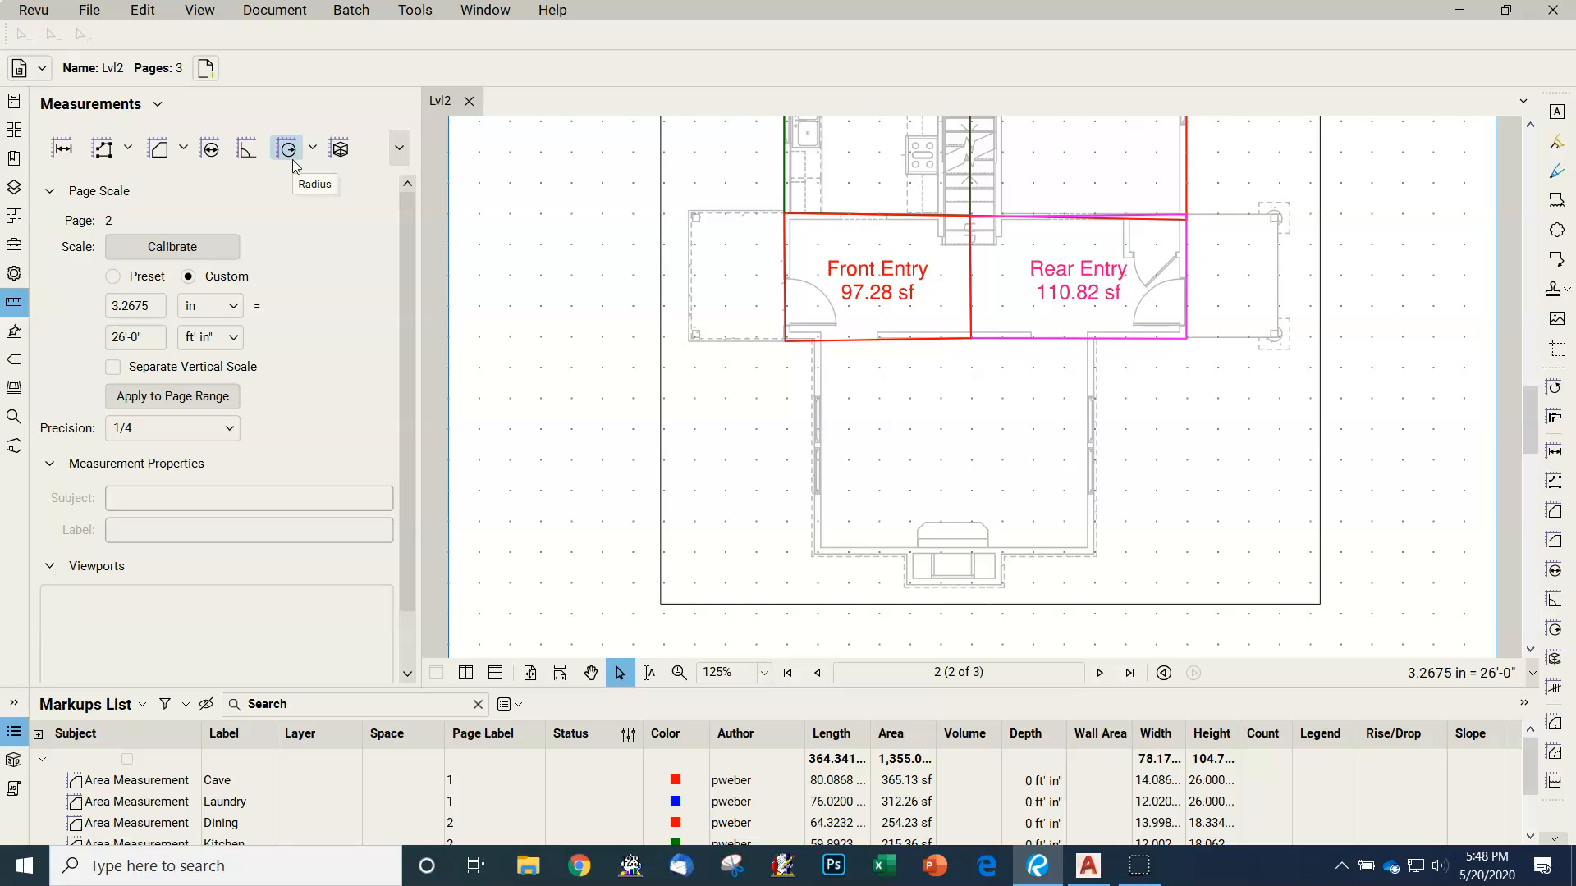
left_click(14, 131)
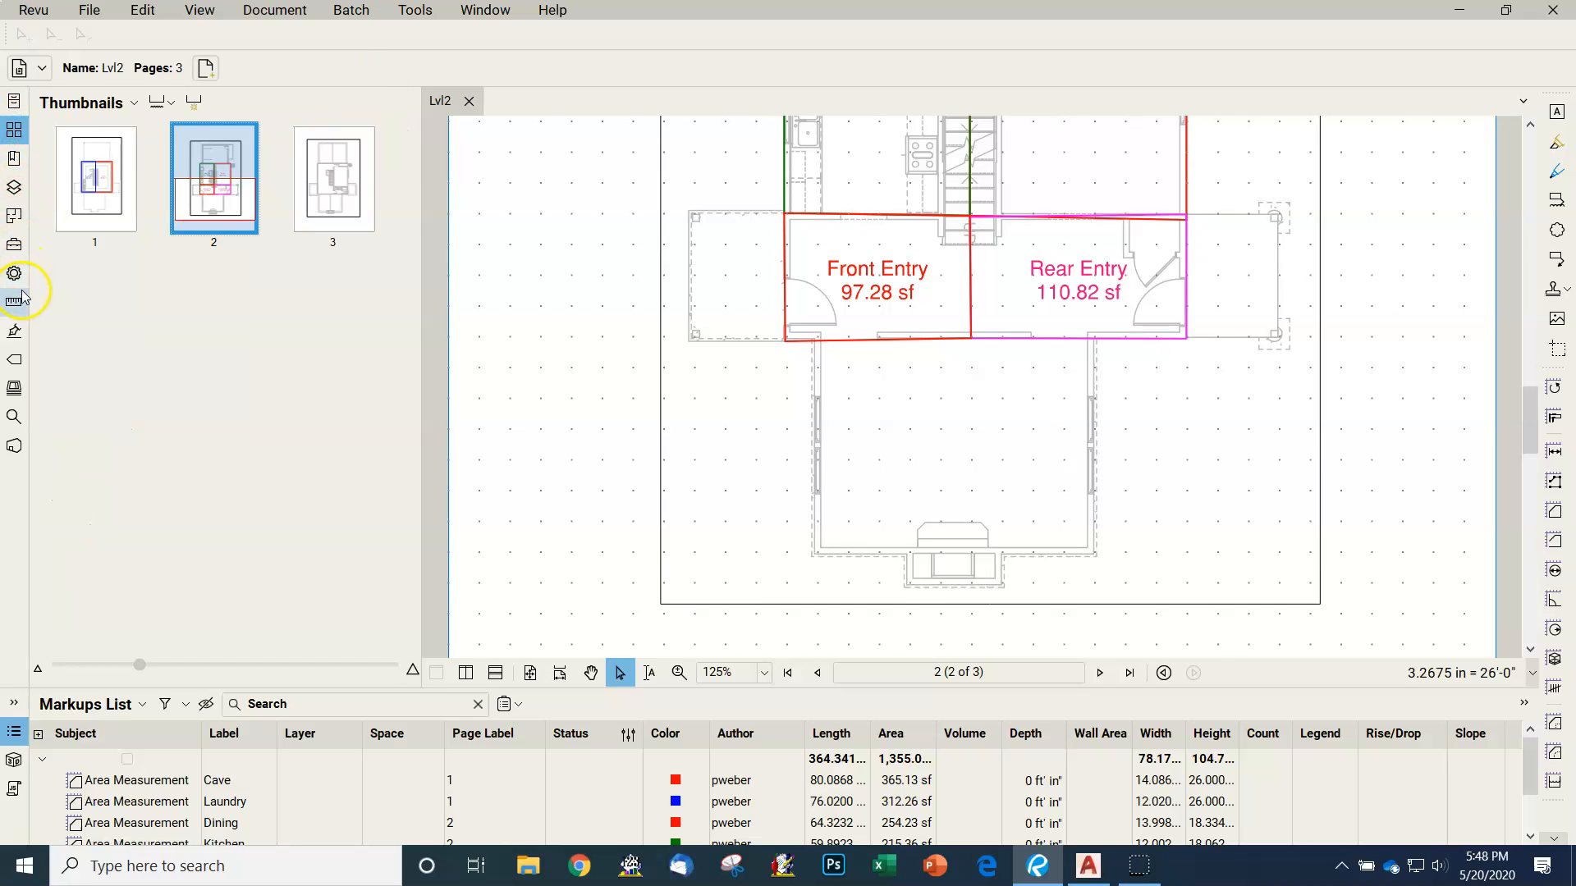
left_click(250, 220)
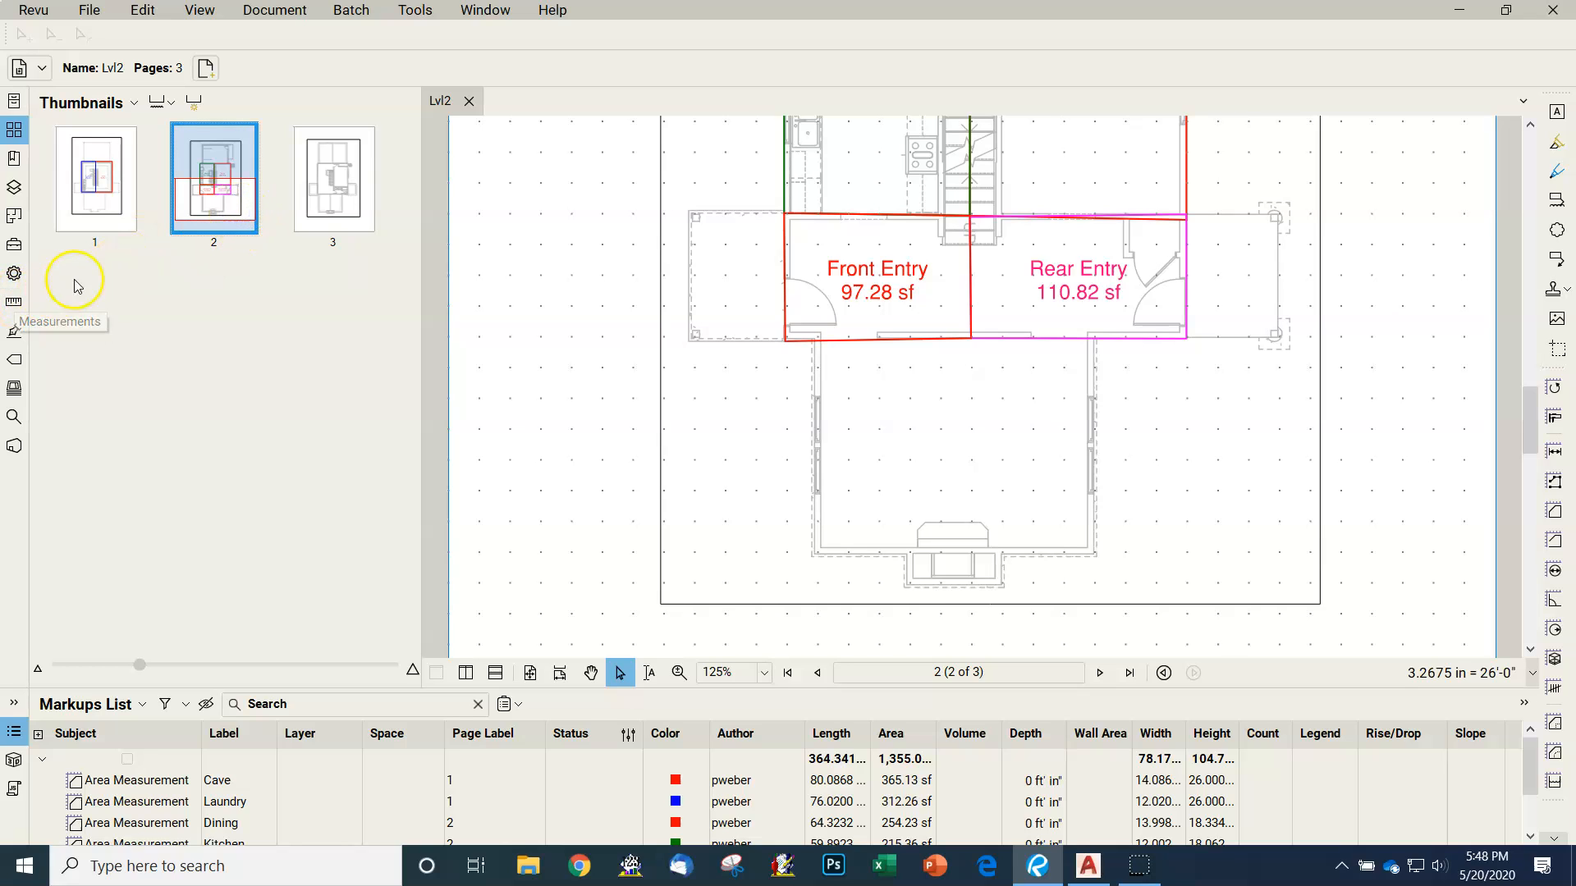
left_click(14, 305)
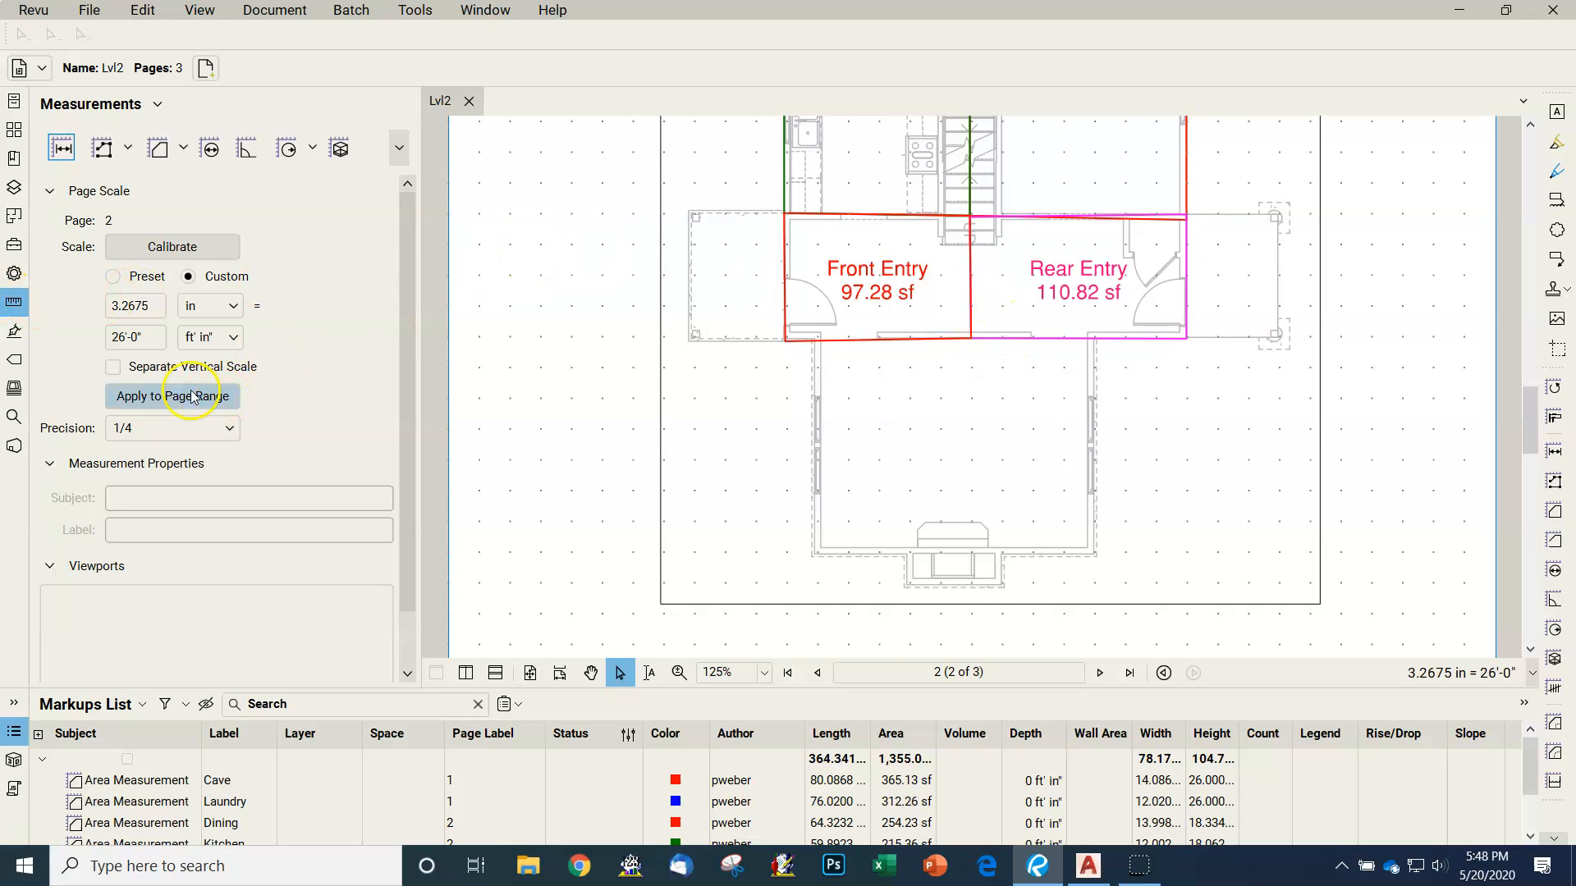
- Set up a new area measurement labelled Living with orange line and text colours
left_click(161, 150)
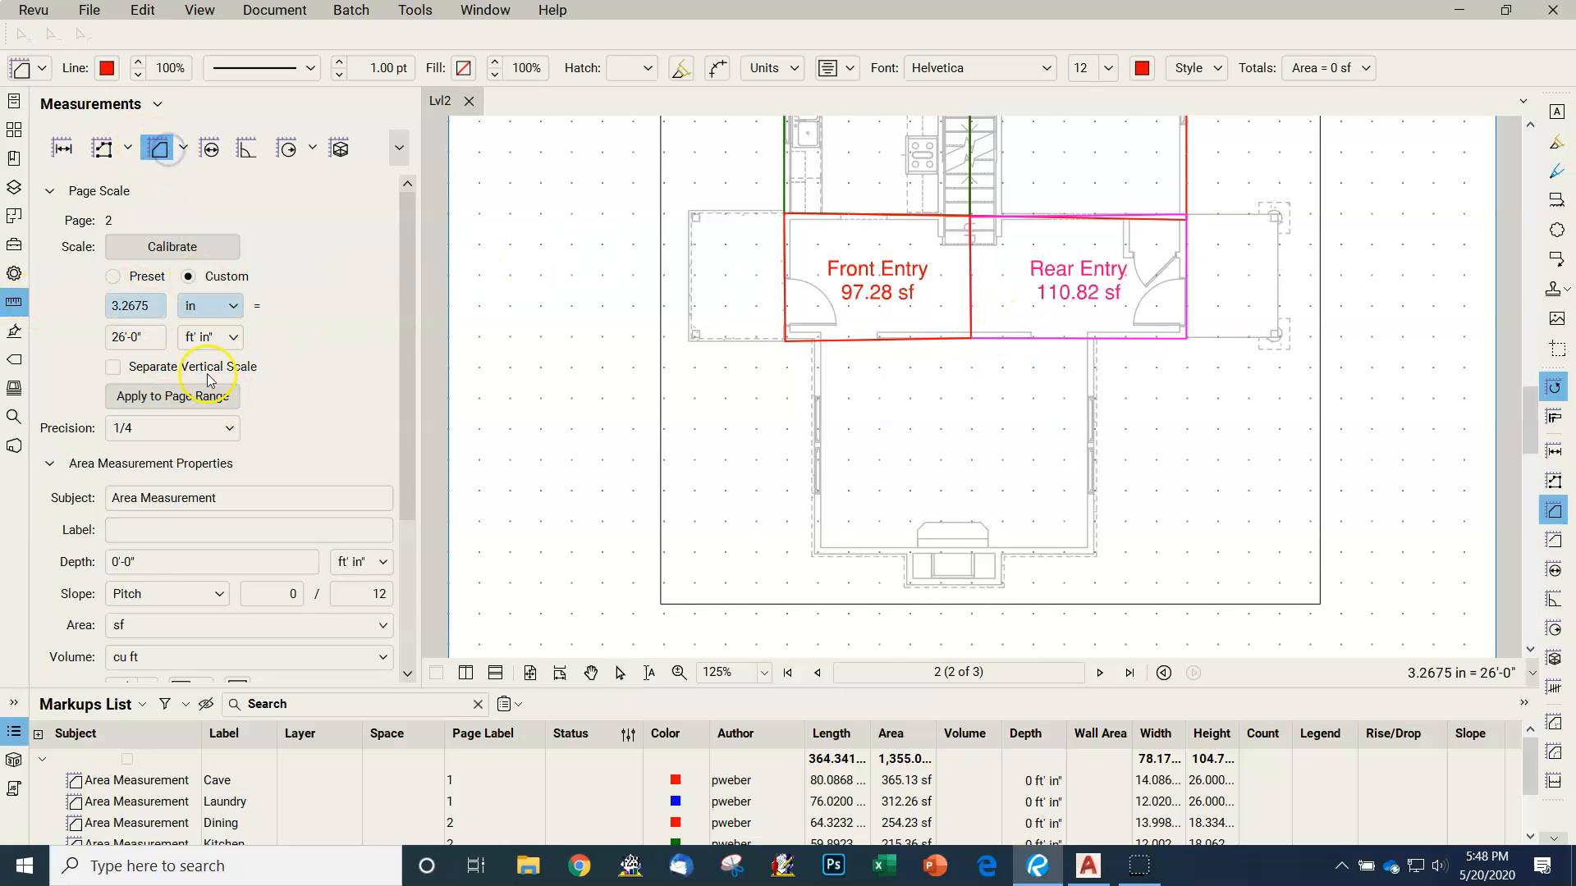
left_click(154, 531)
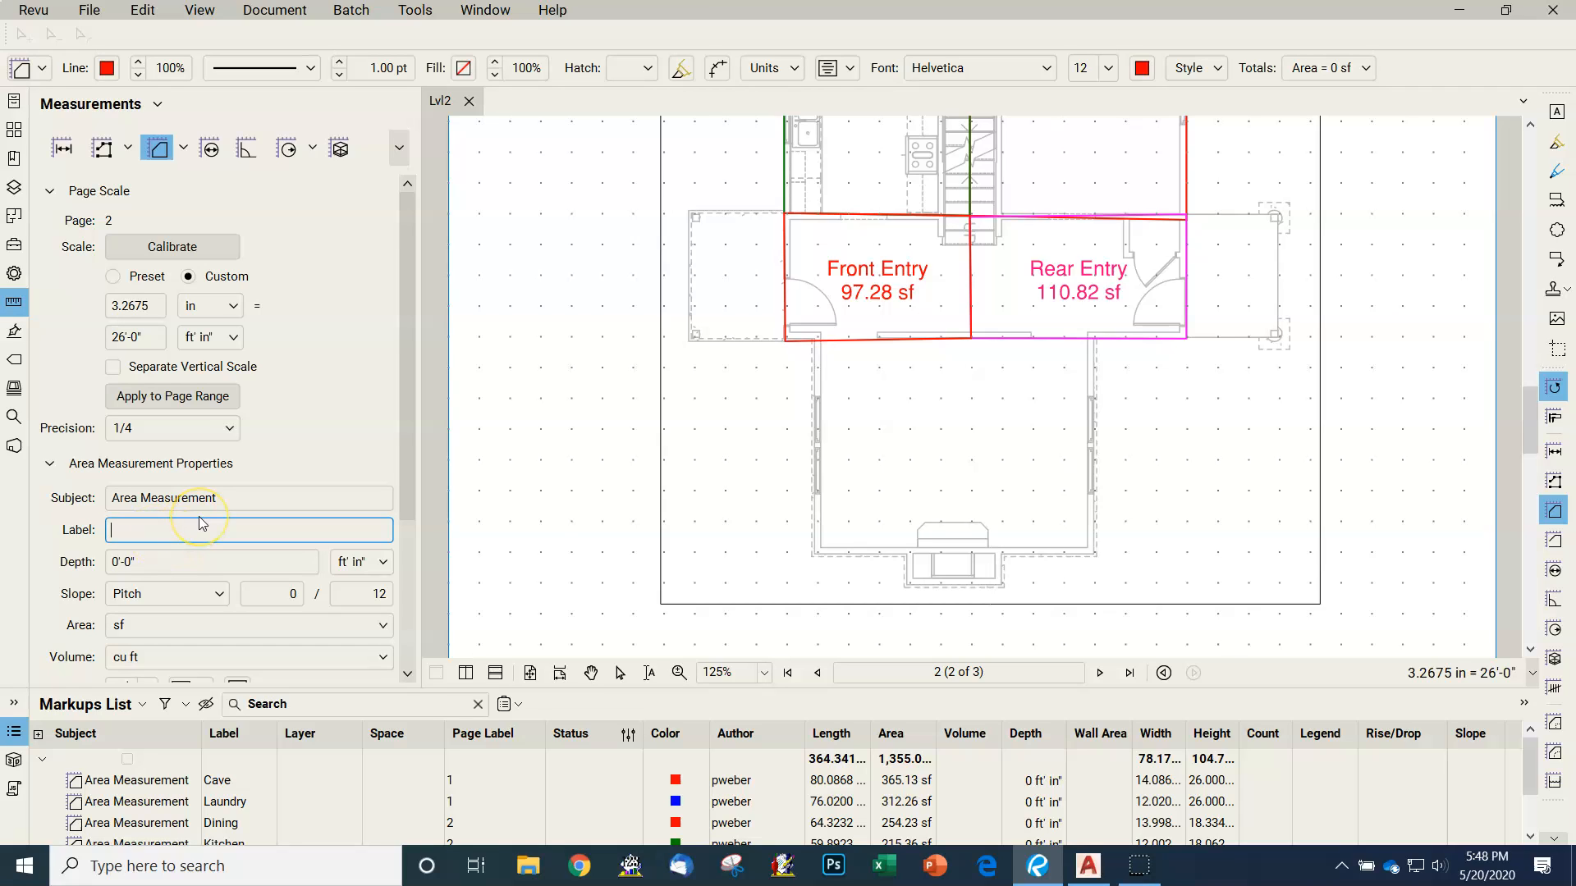
type("Living")
left_click(110, 69)
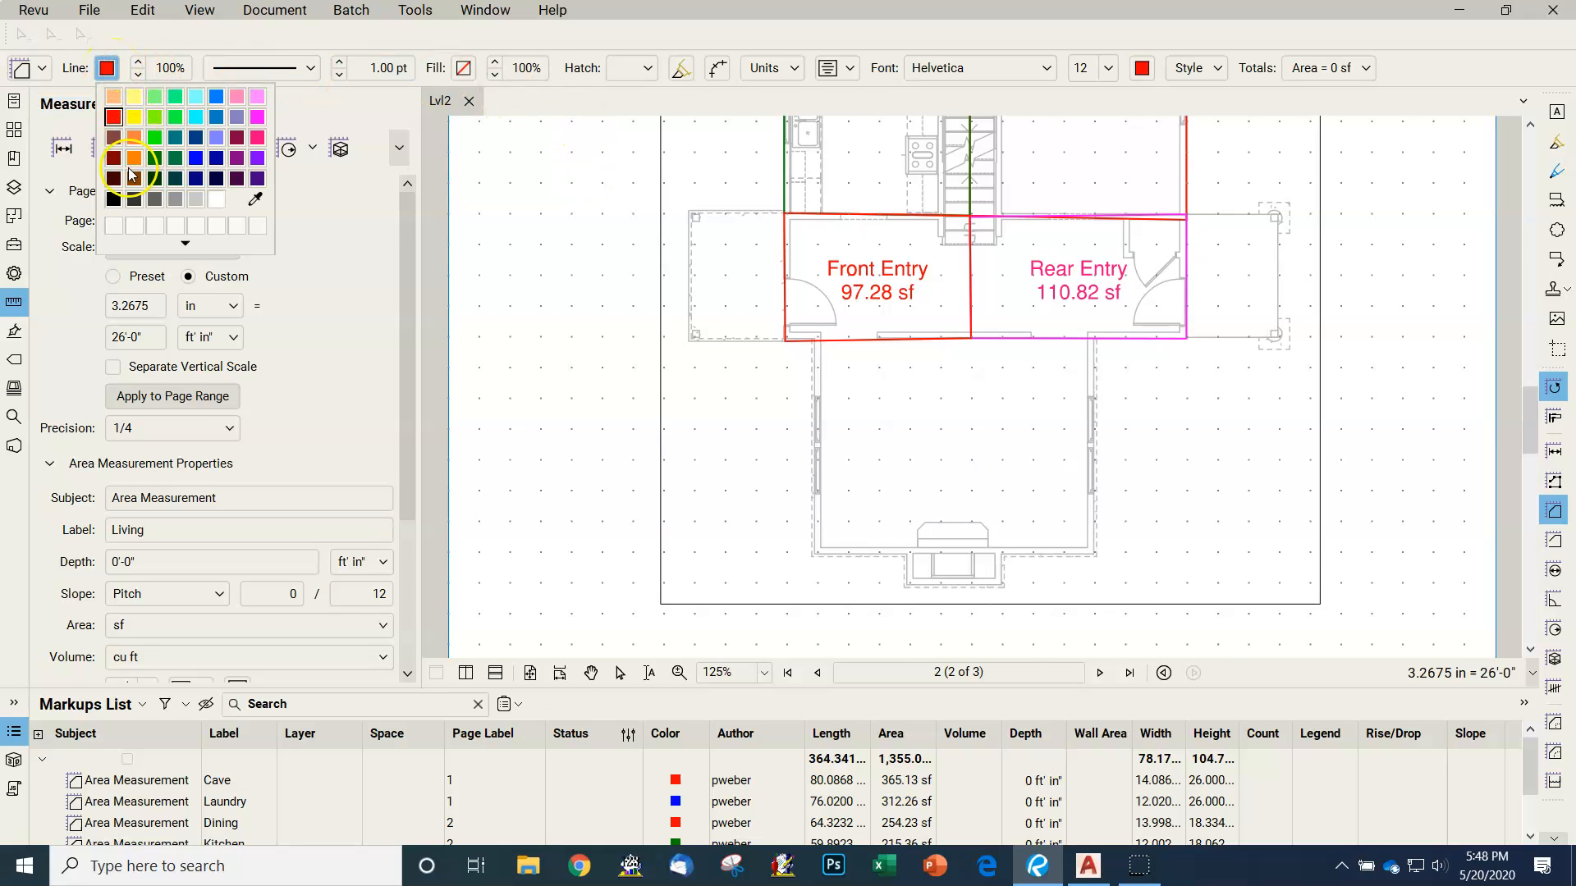
left_click(134, 137)
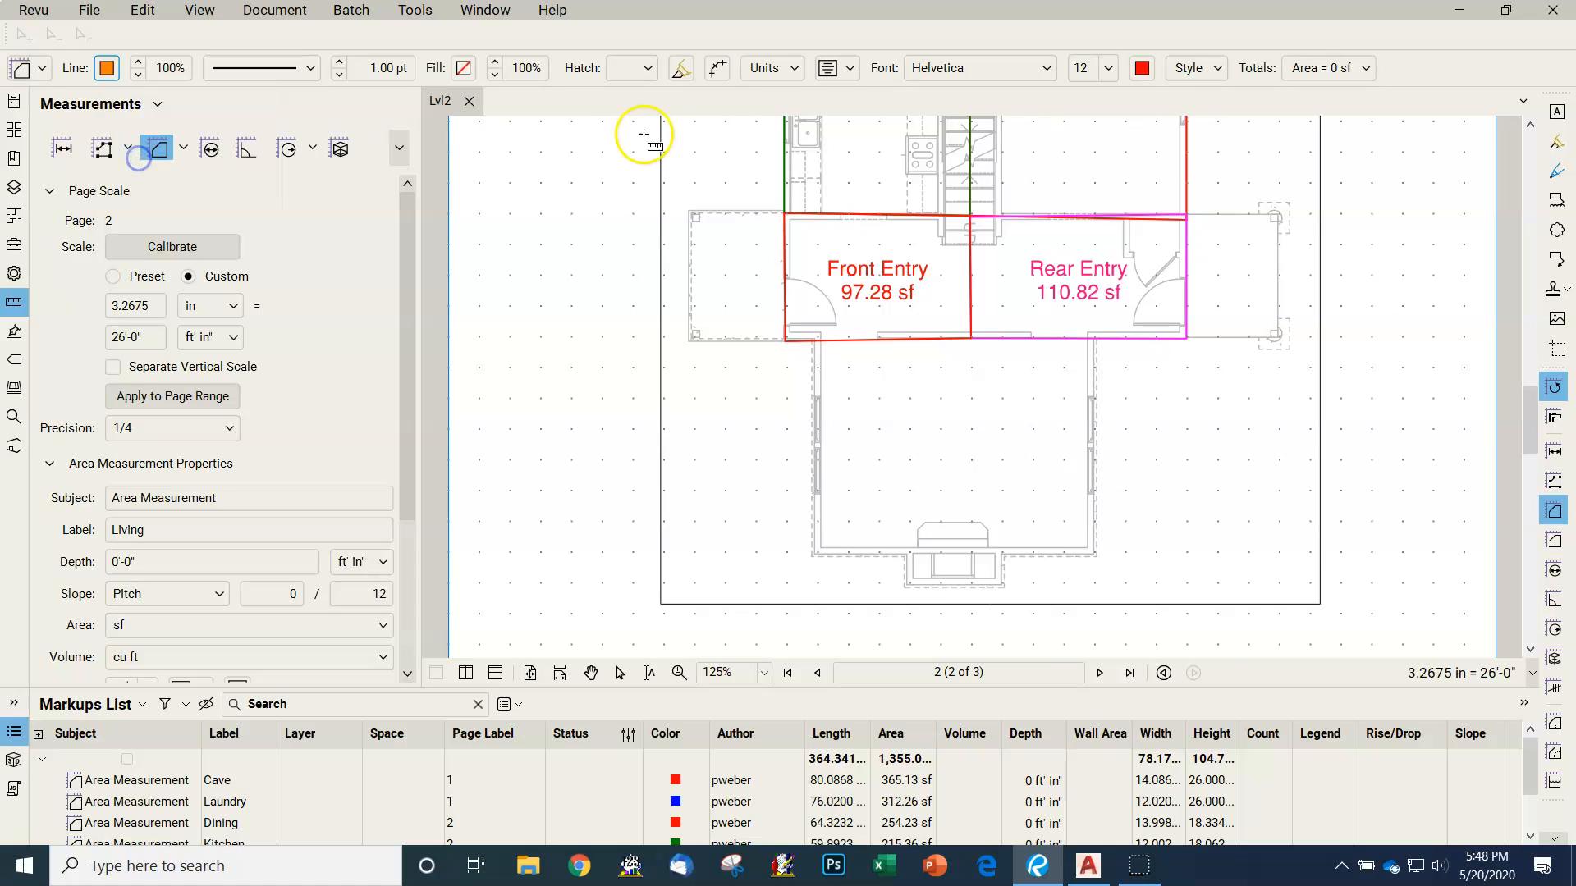
left_click(1142, 68)
left_click(1168, 158)
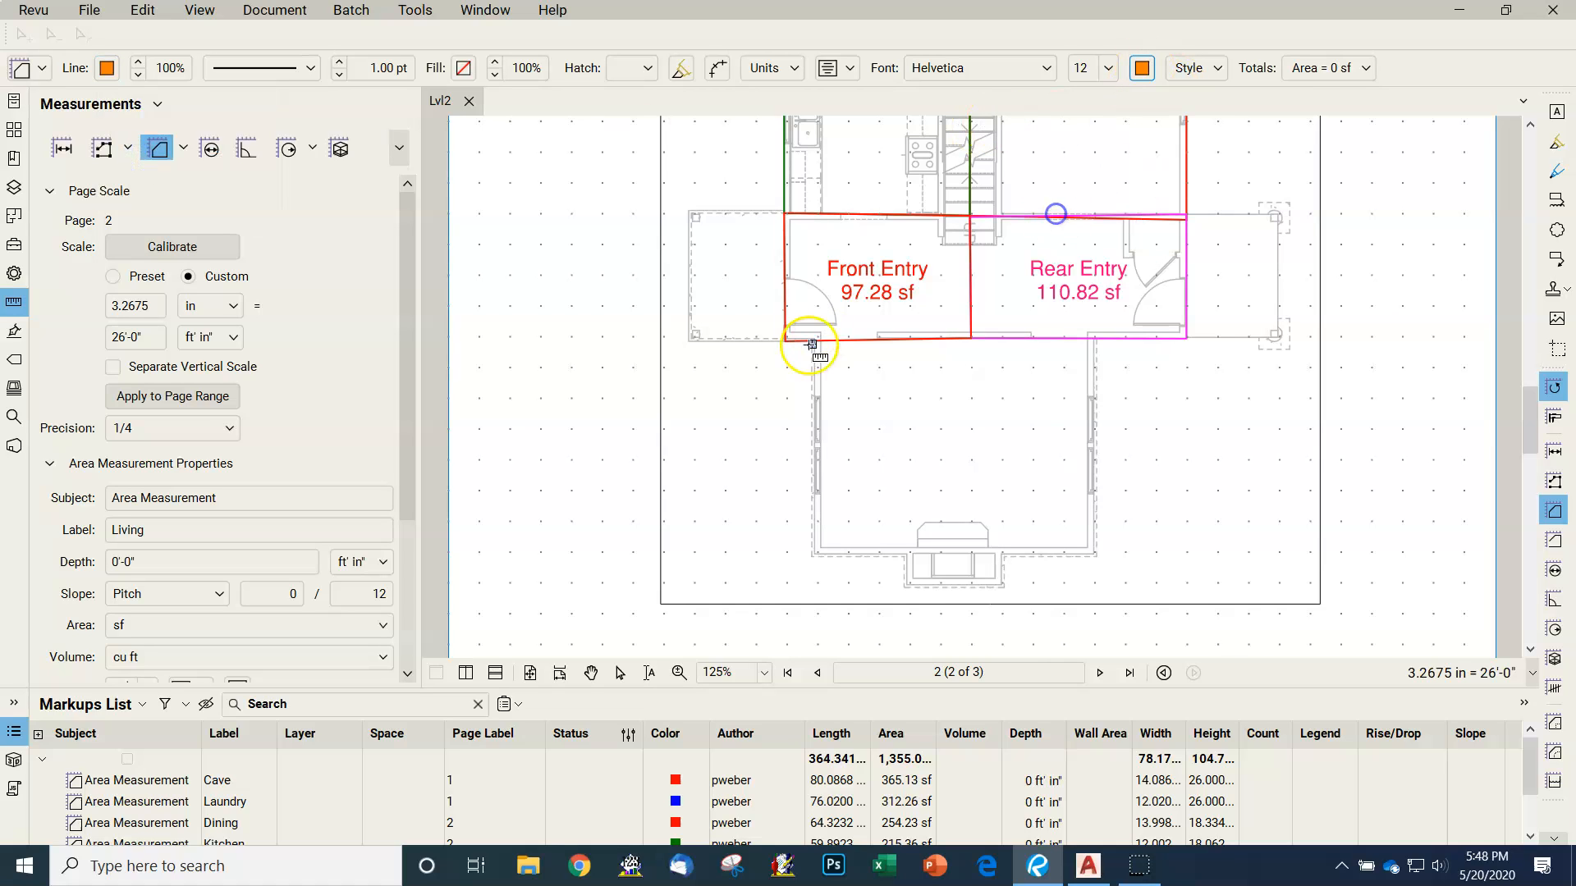
- Outline the room below the two entries, including the fireplace bump-out, about 18 by 16 feet, as the Living area measurement
left_click(815, 339)
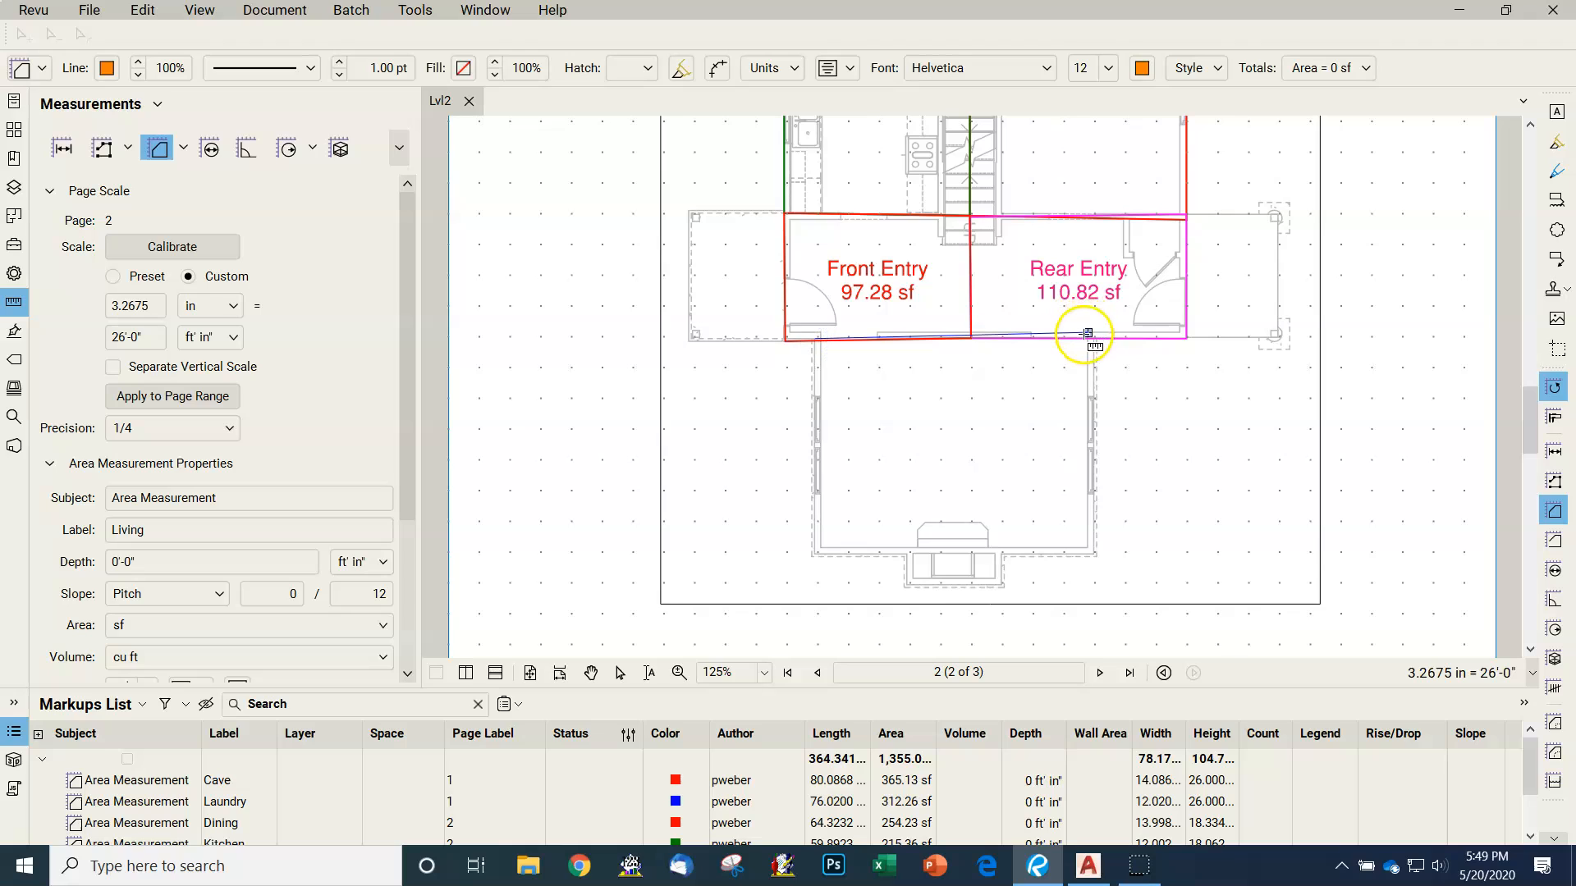
left_click(1094, 338)
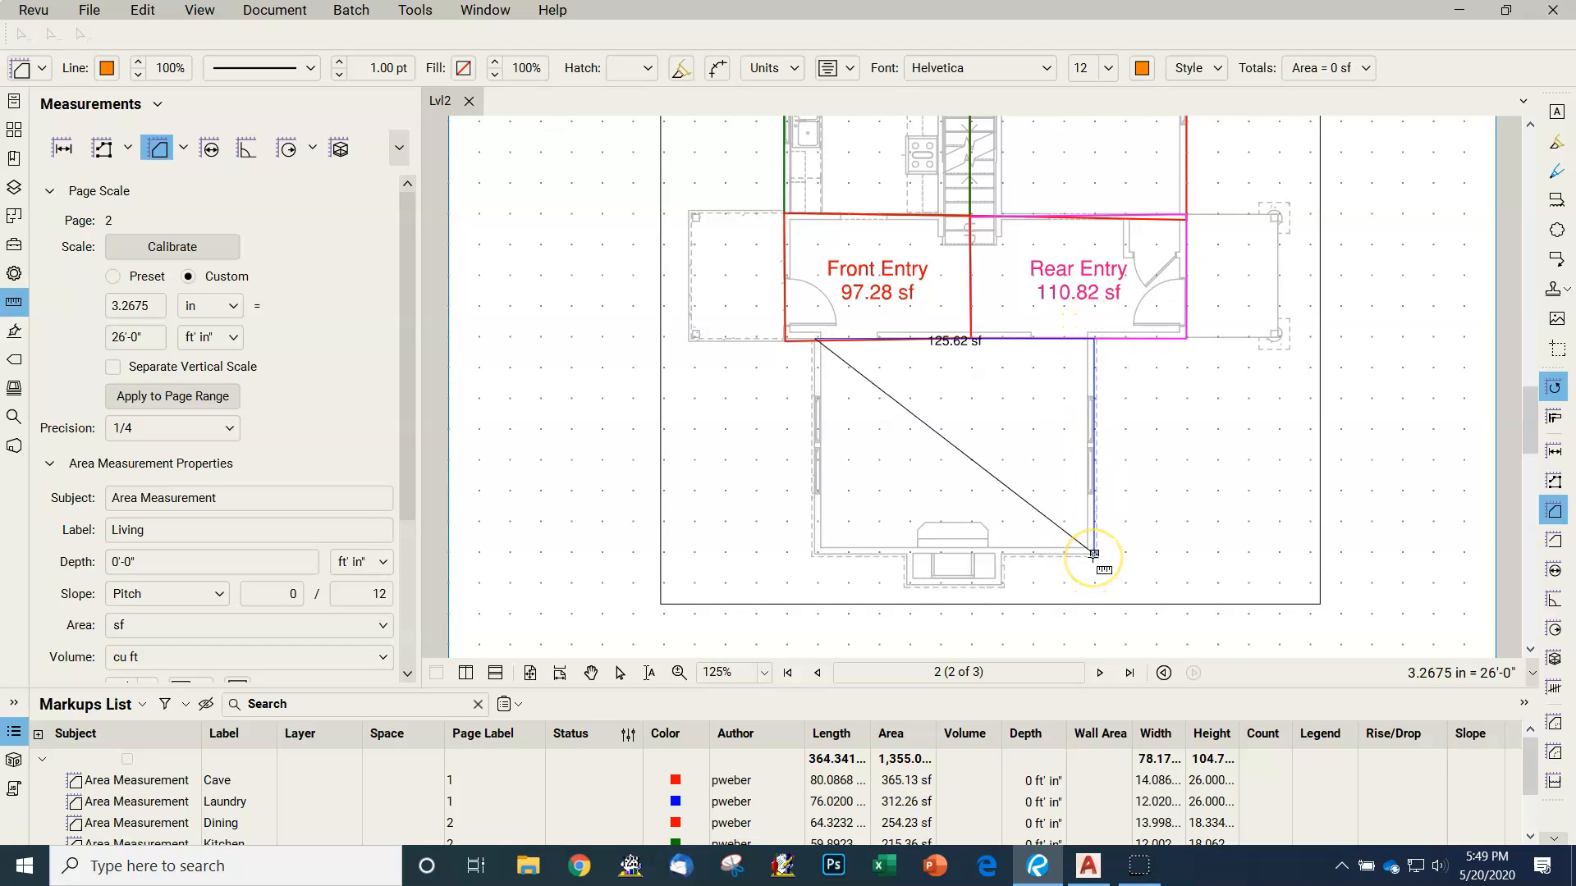
left_click(1094, 554)
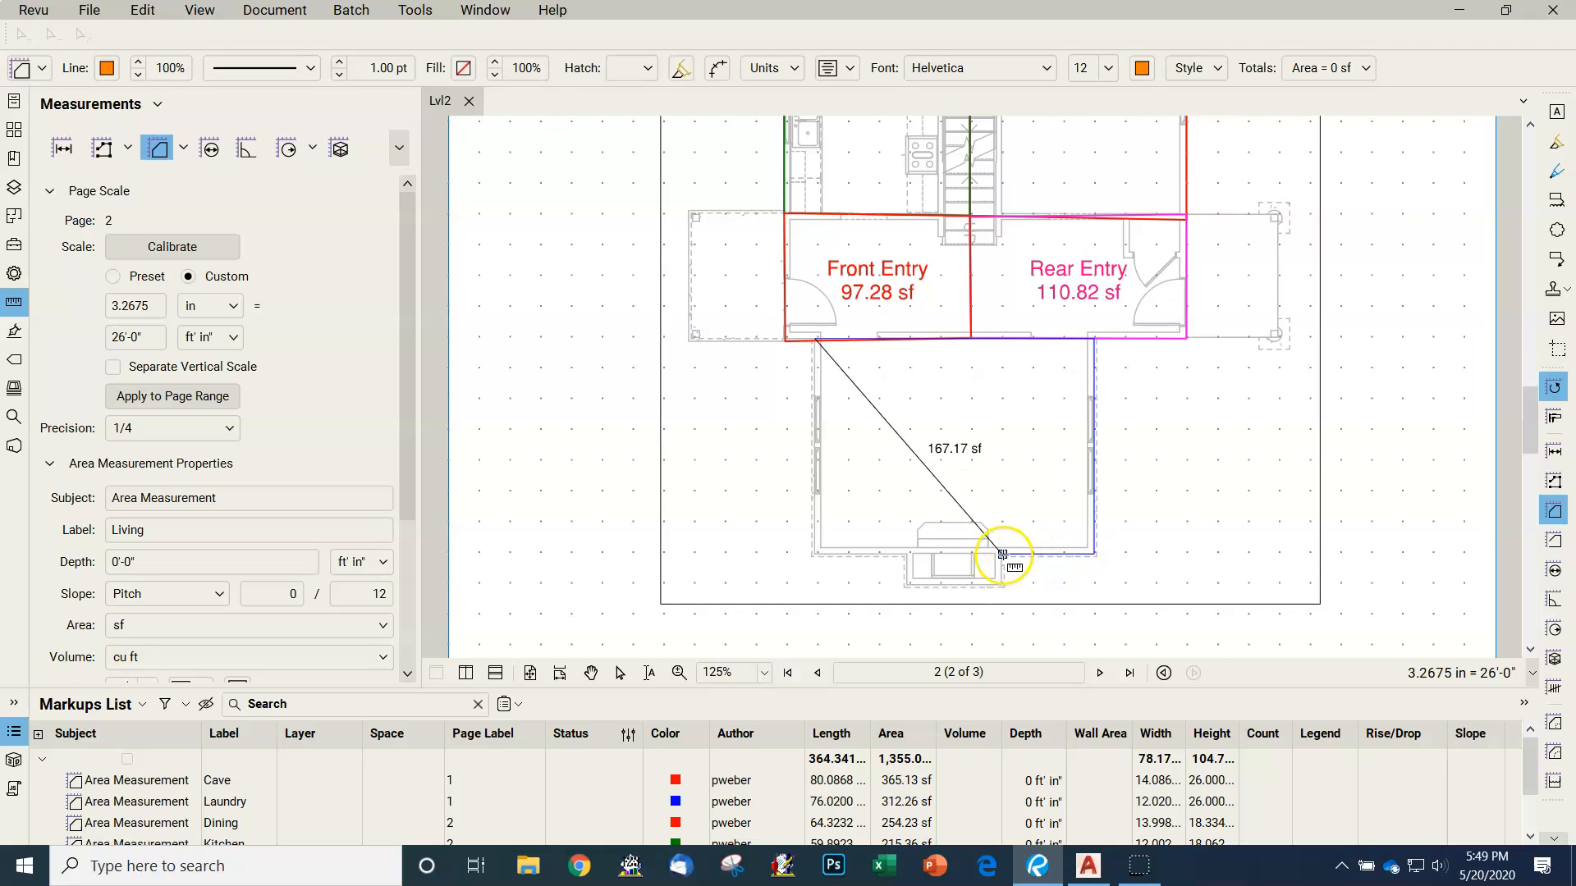
left_click(1002, 555)
left_click(1003, 586)
left_click(907, 586)
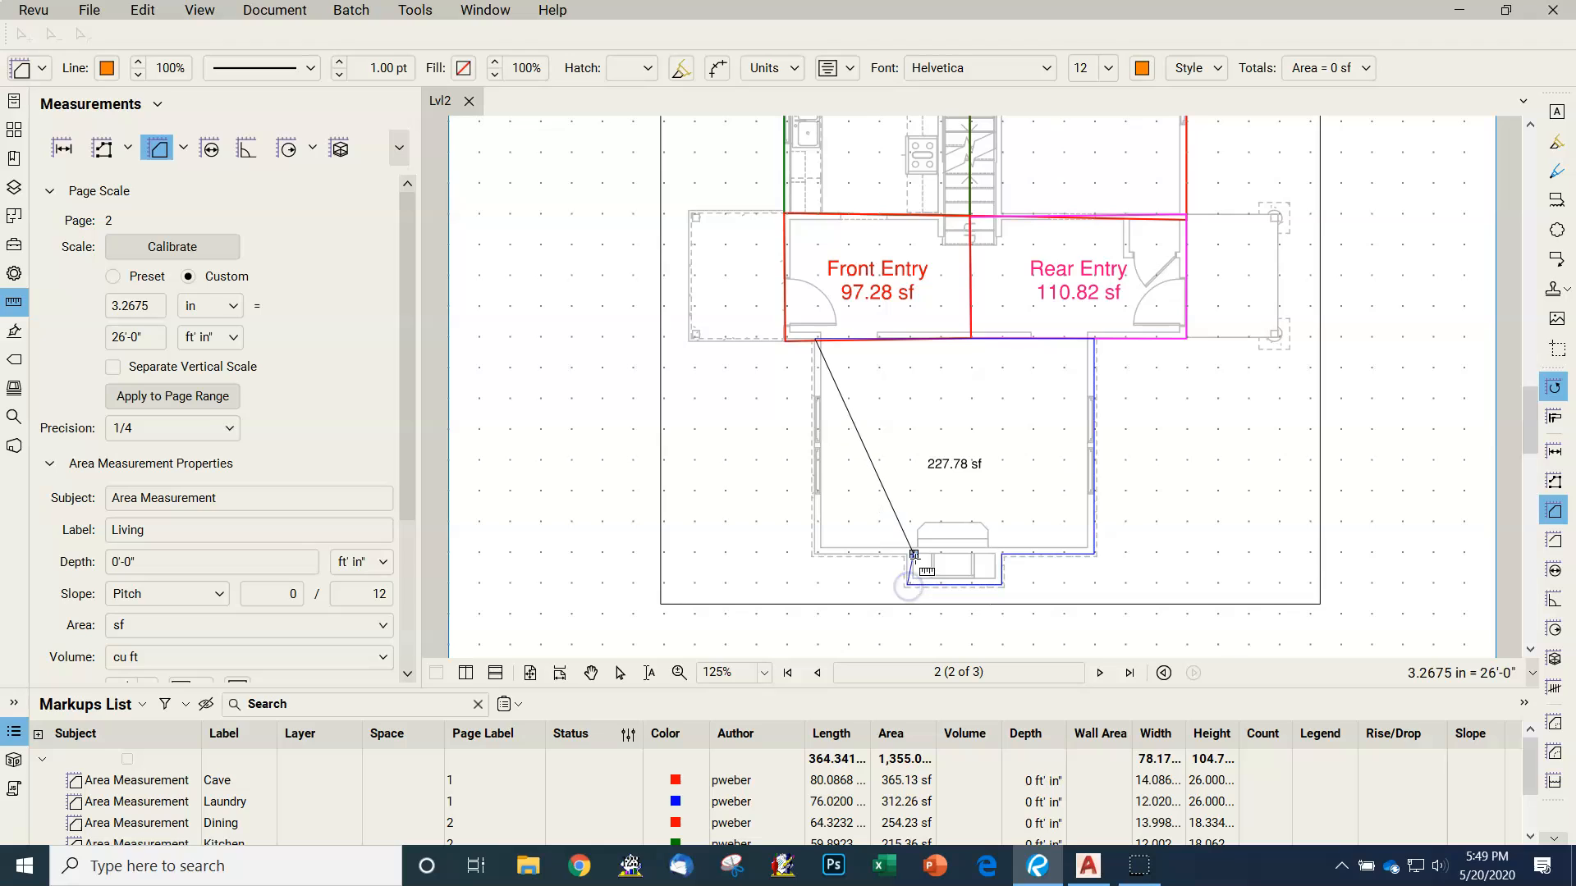
left_click(907, 555)
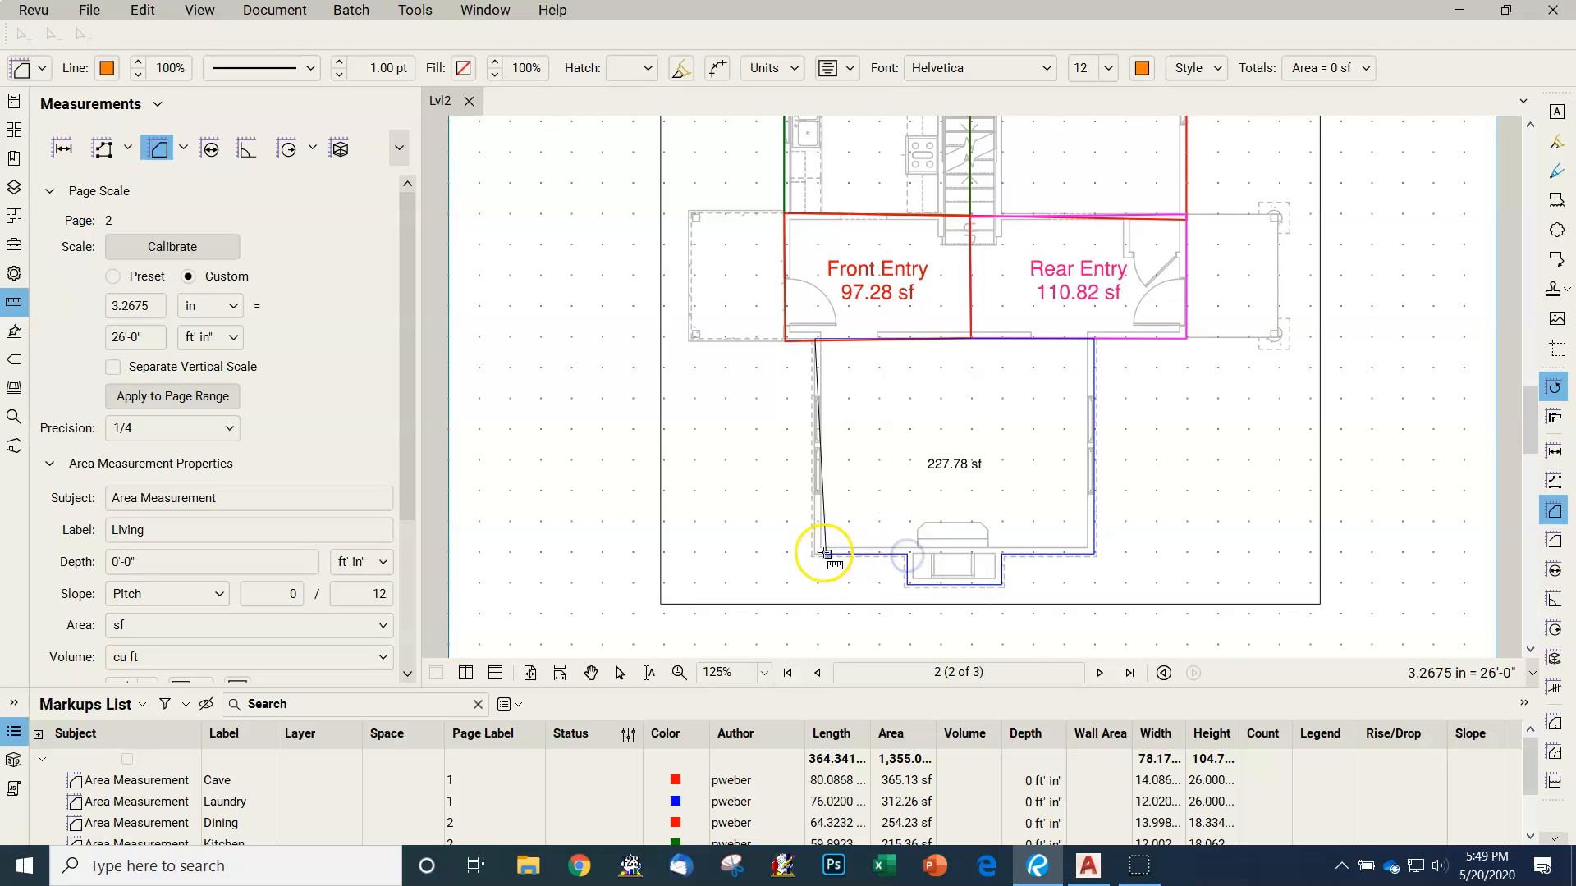
left_click(814, 555)
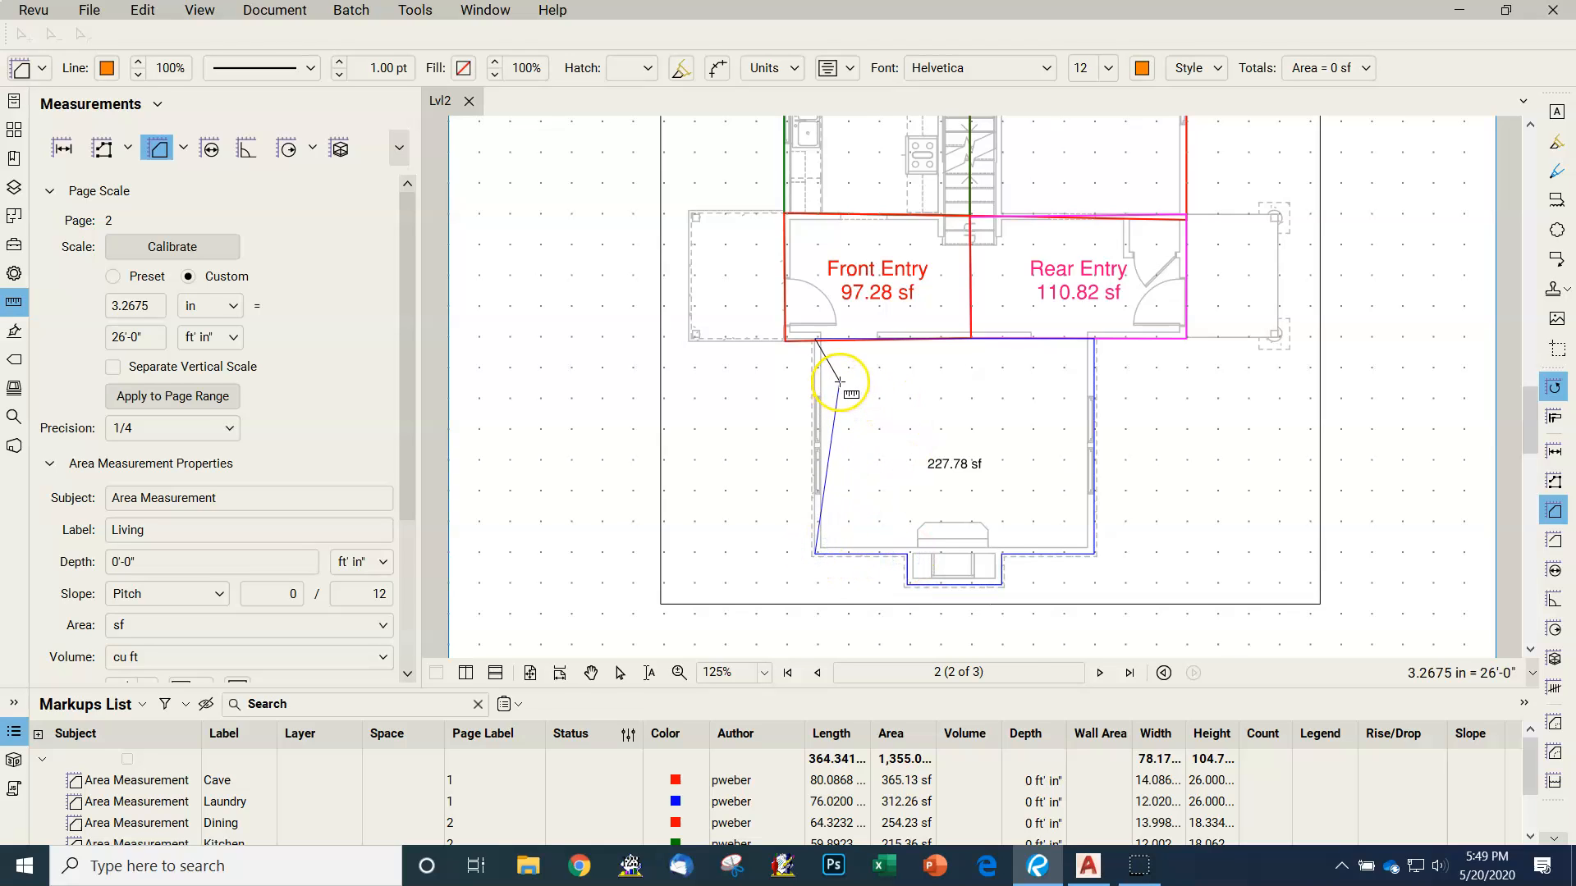
key("Return")
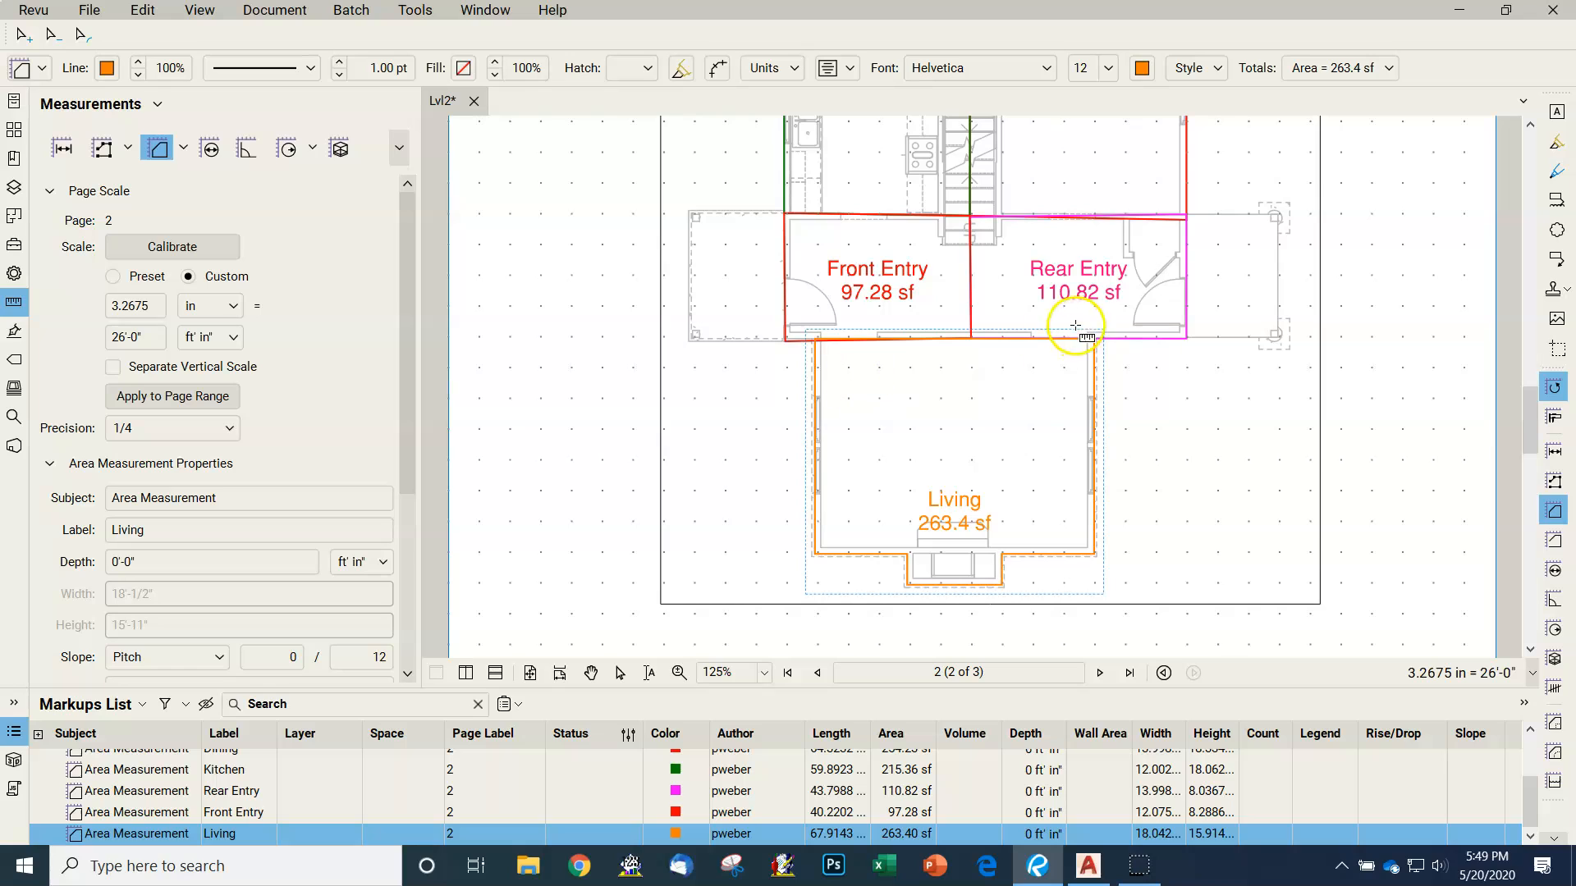
- Go to page 3 at 125% zoom and bring up the measurement properties
left_click(14, 132)
left_click(340, 197)
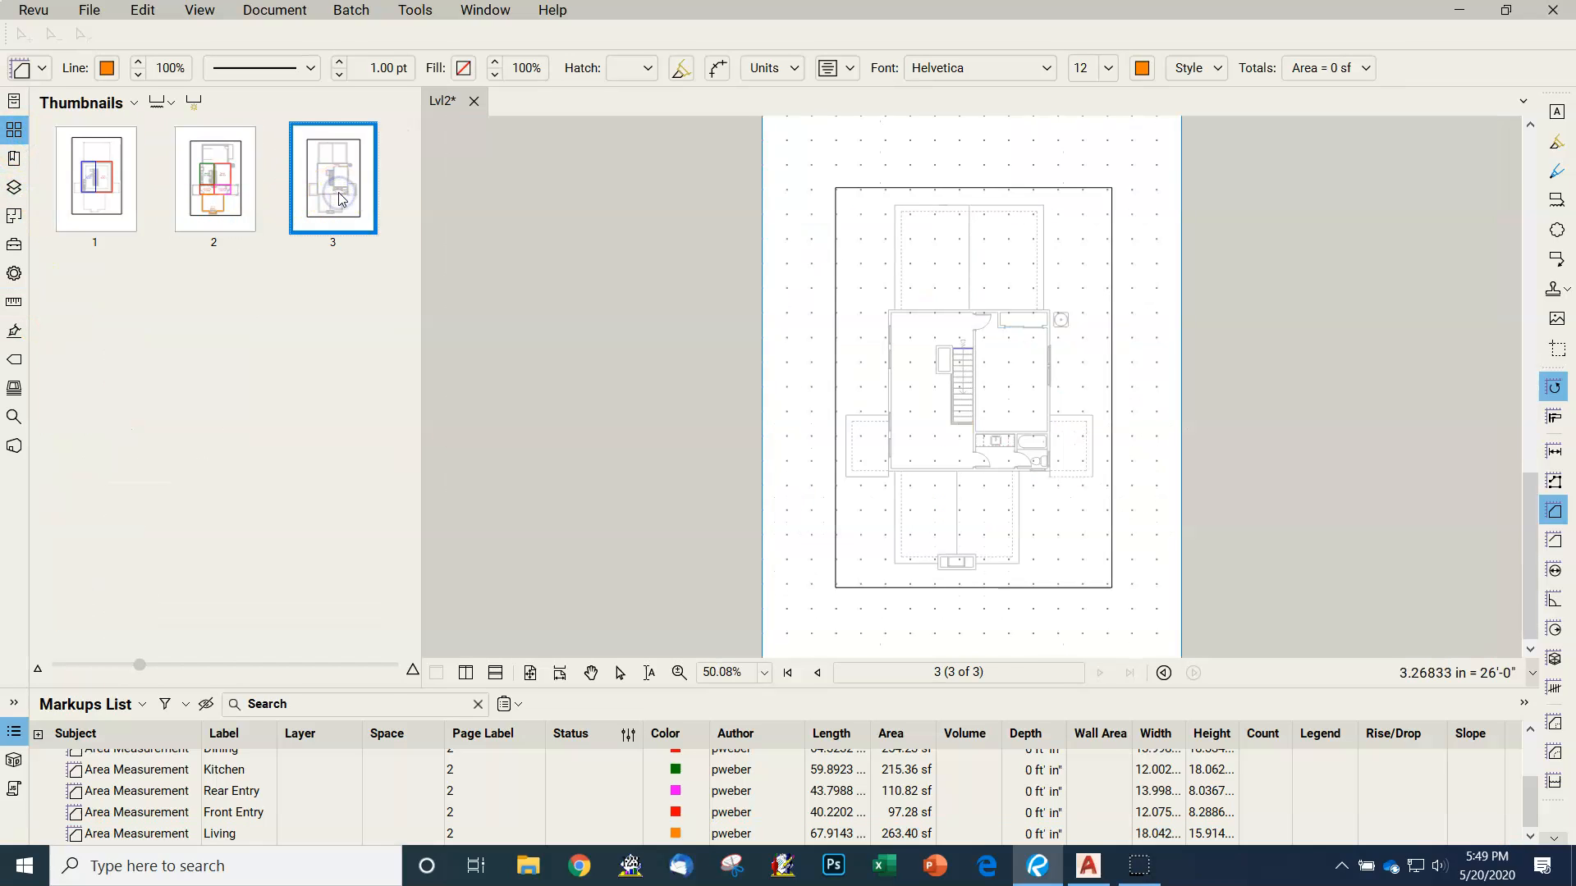
left_click(743, 673)
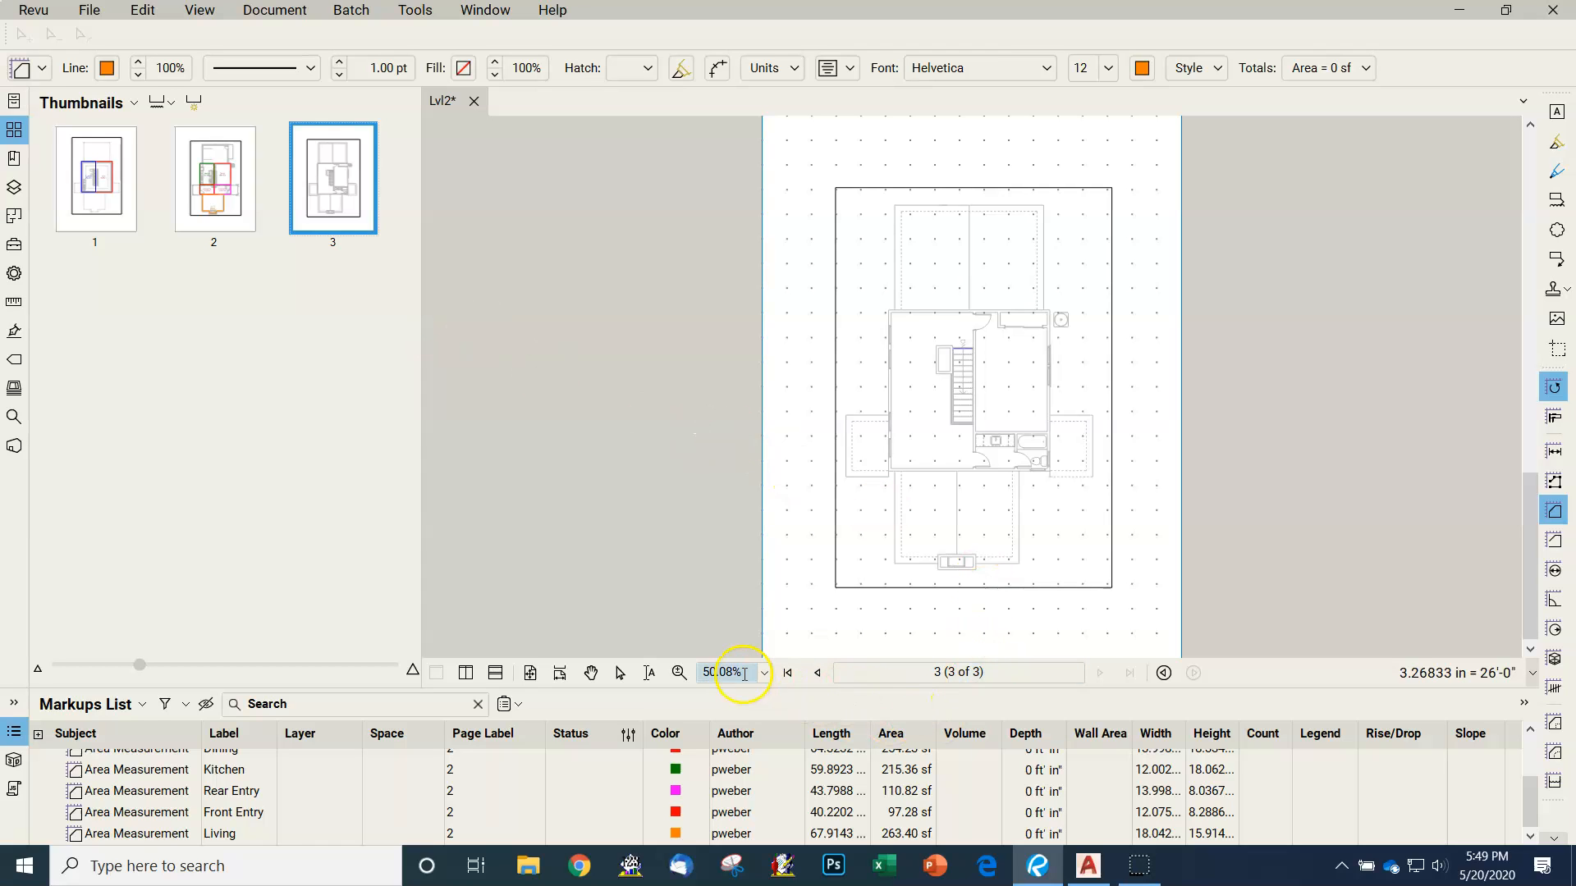
left_click(764, 673)
left_click(739, 493)
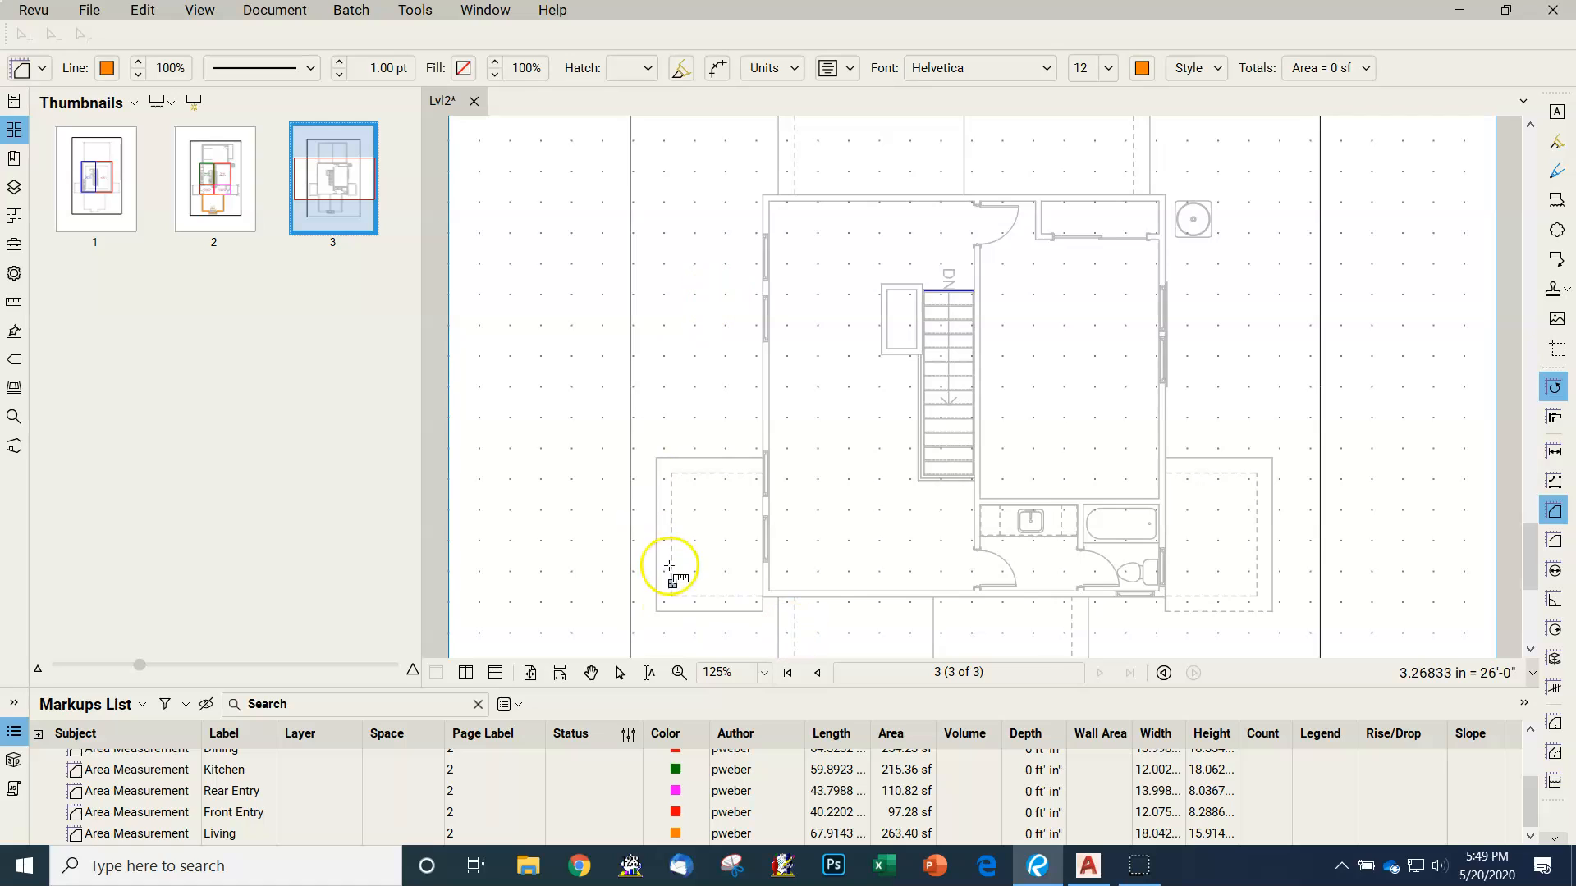
left_click(14, 302)
- Try to preset the label of a new area measurement to Master
left_click(164, 156)
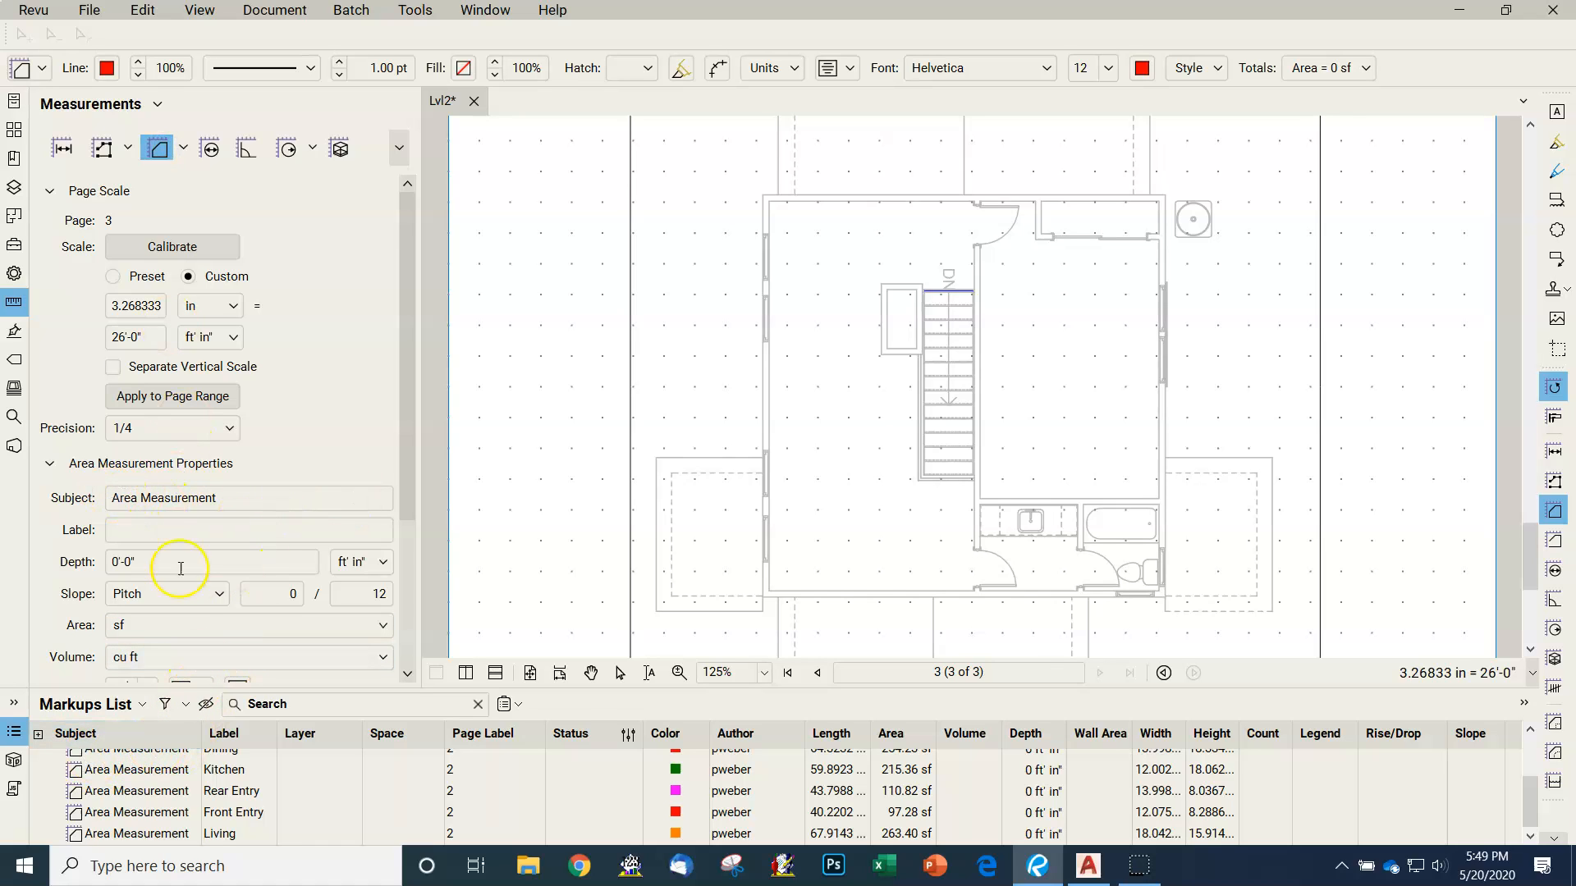
left_click(134, 532)
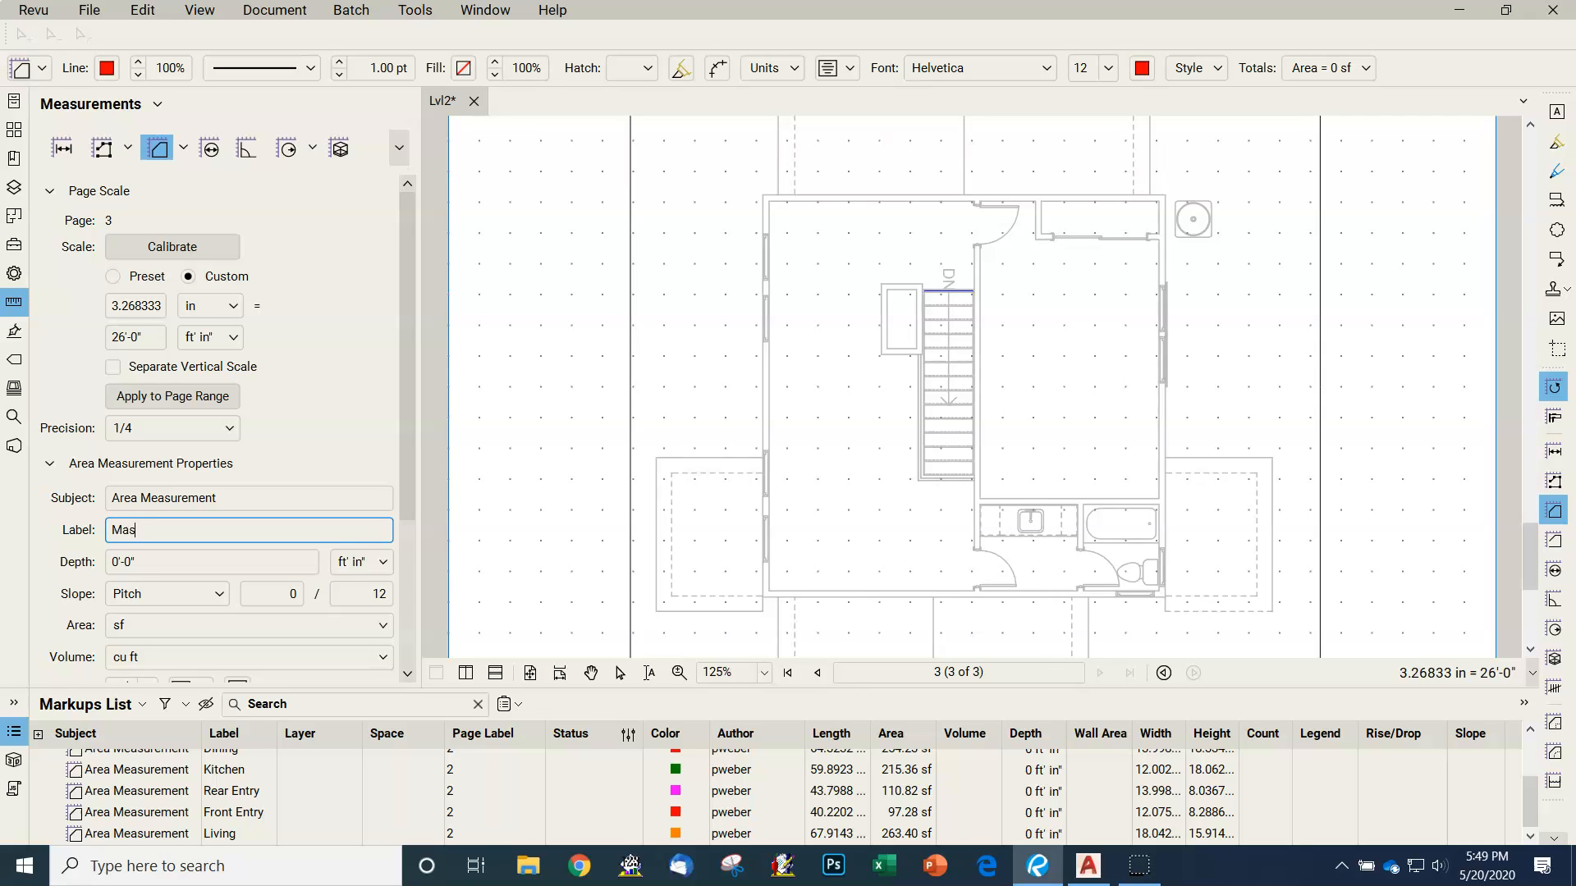
type("Master")
- Outline the bedroom east of the stairs, including its closet, about 12 by 20 feet, as a new red area measurement
left_click(158, 150)
left_click(975, 195)
left_click(1164, 195)
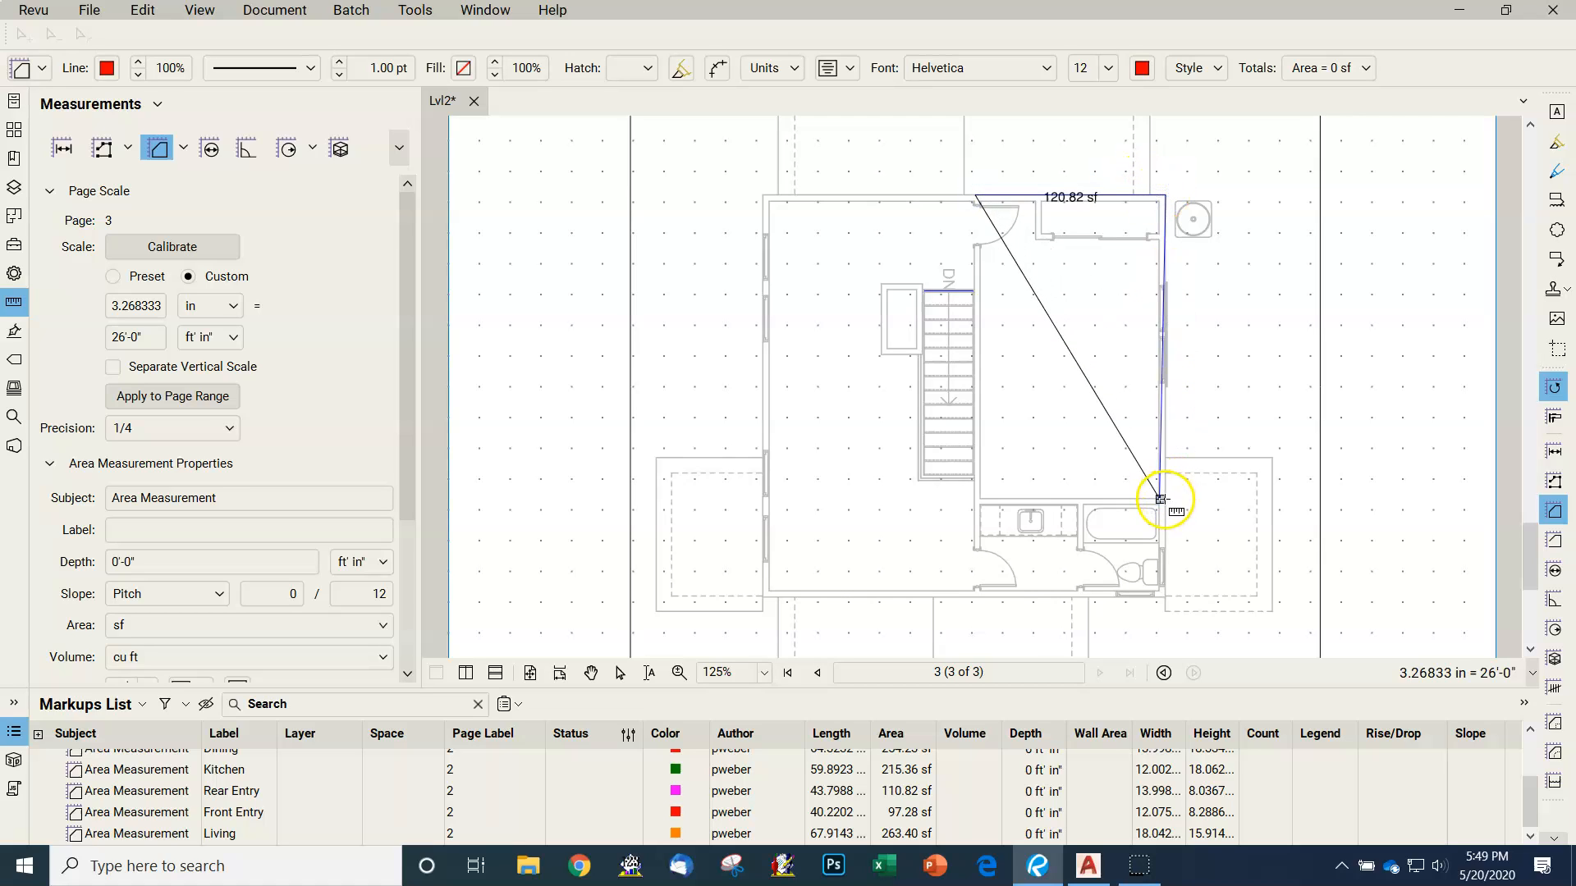
left_click(1164, 498)
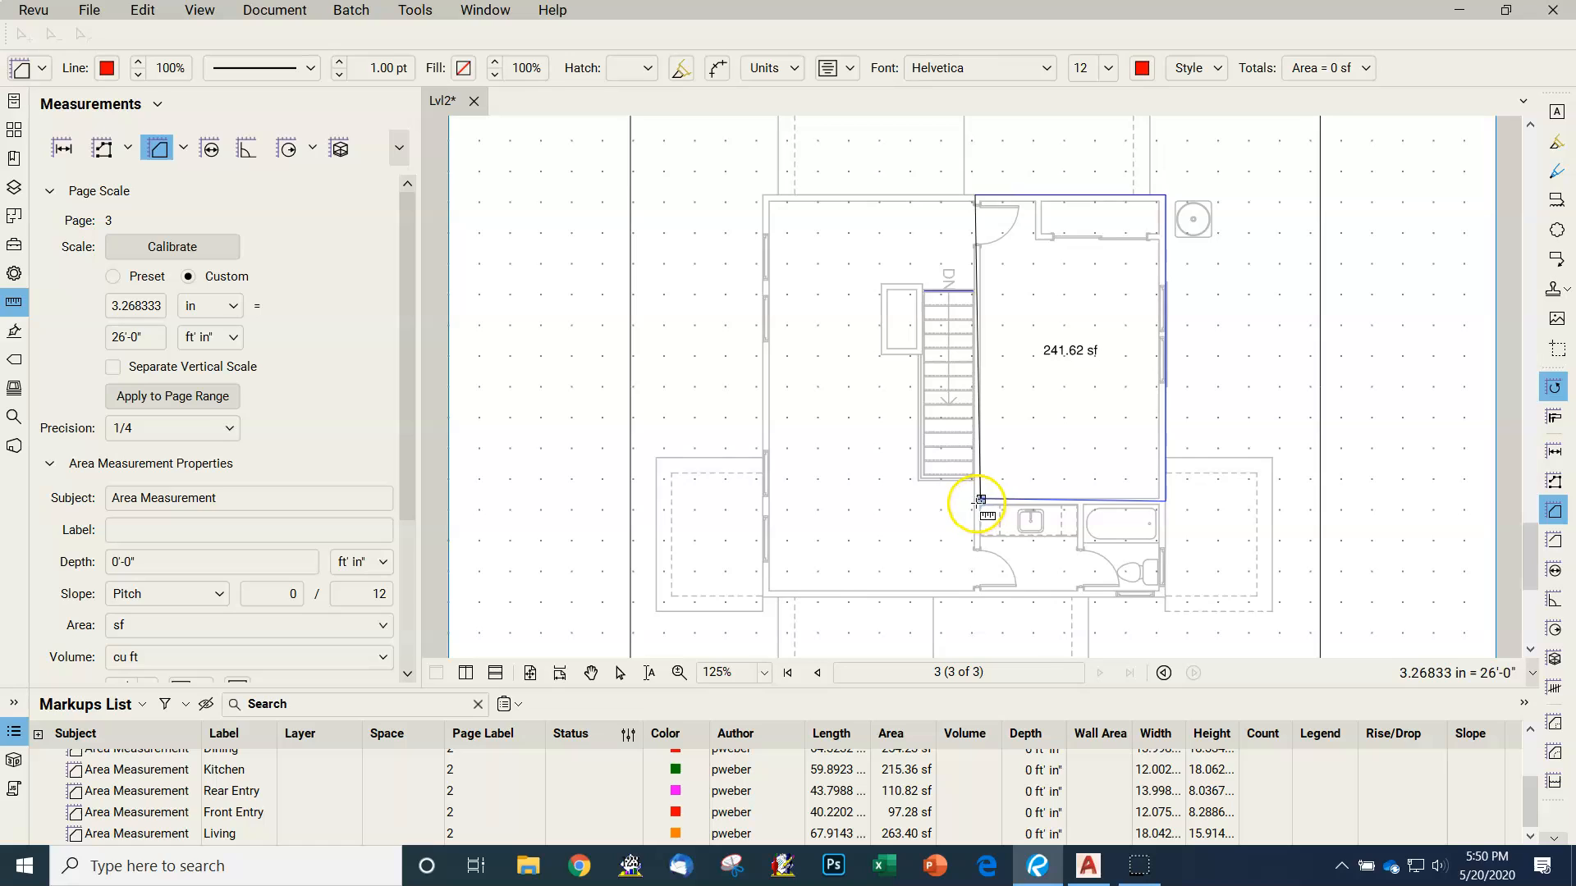
left_click(976, 498)
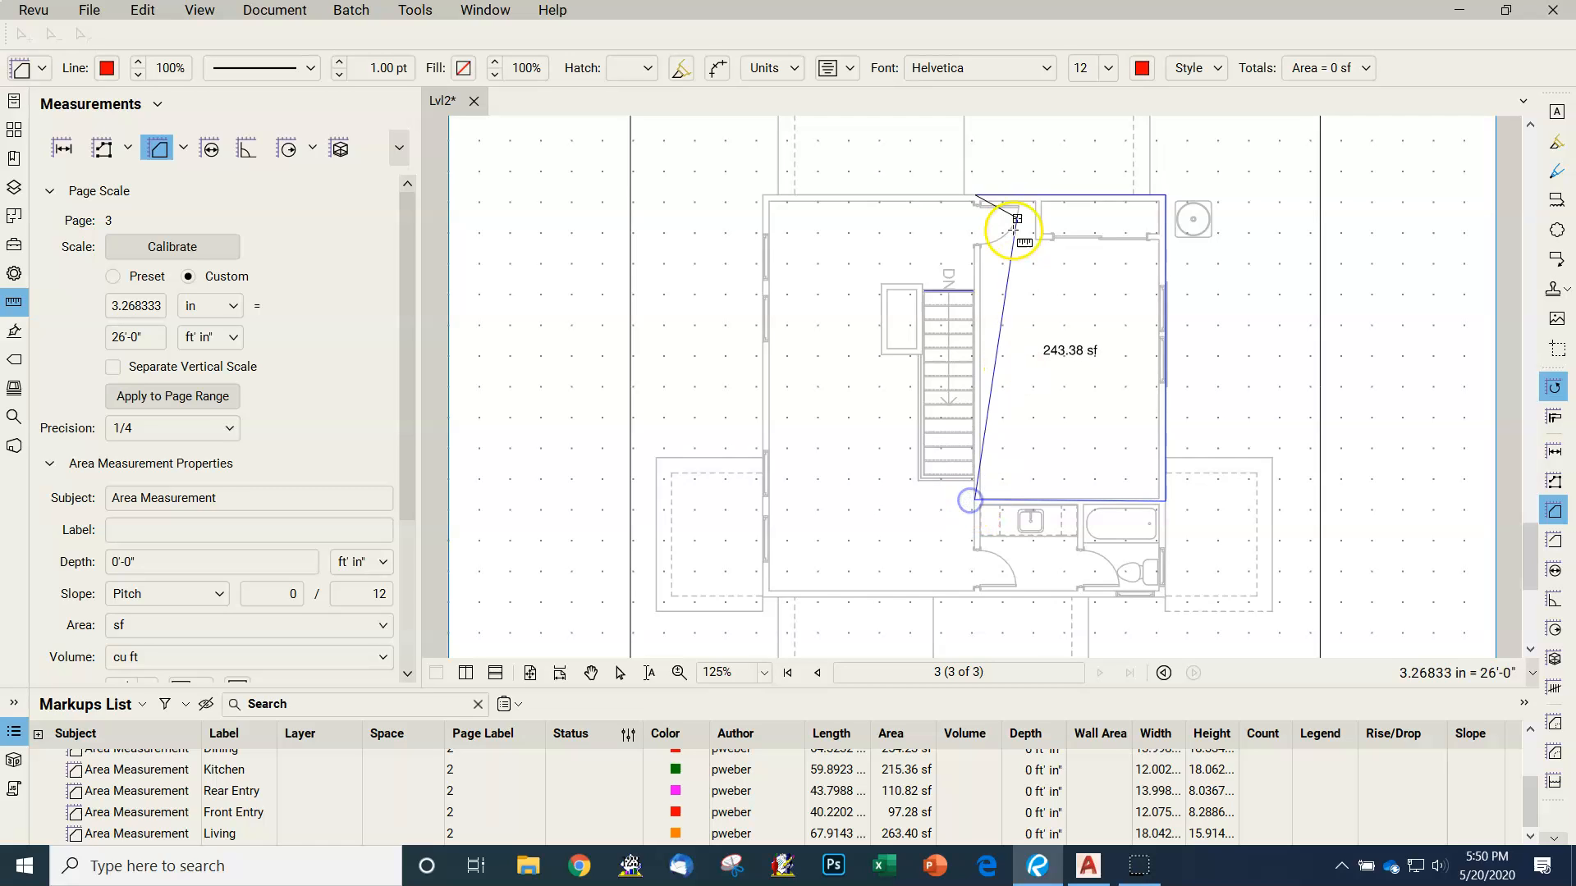
left_click(1006, 217)
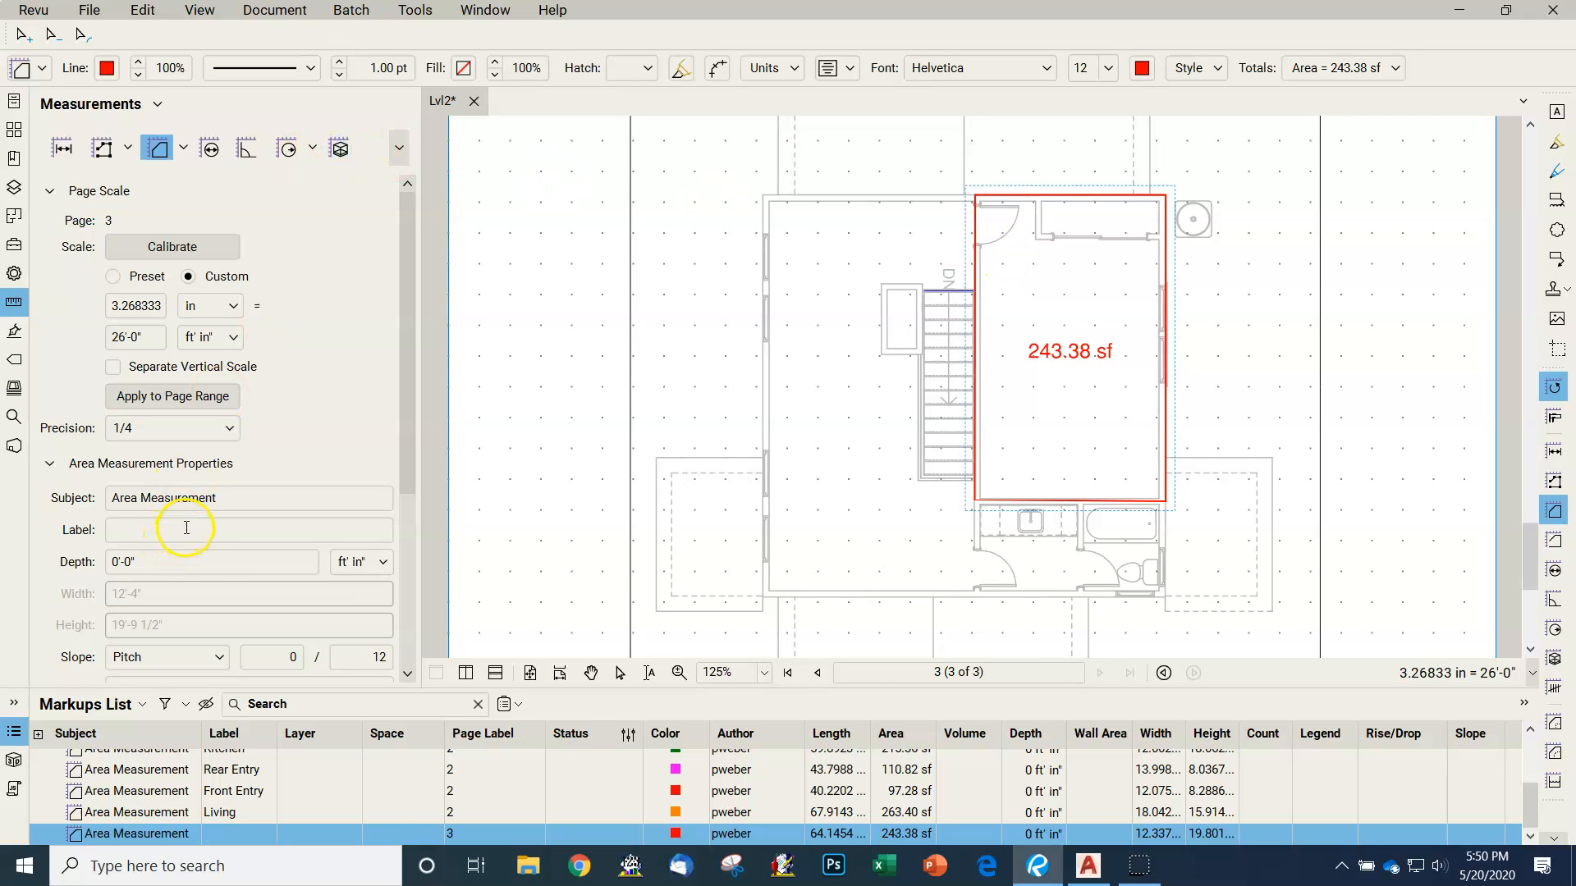
- Label the bedroom's area measurement Master
left_click(173, 536)
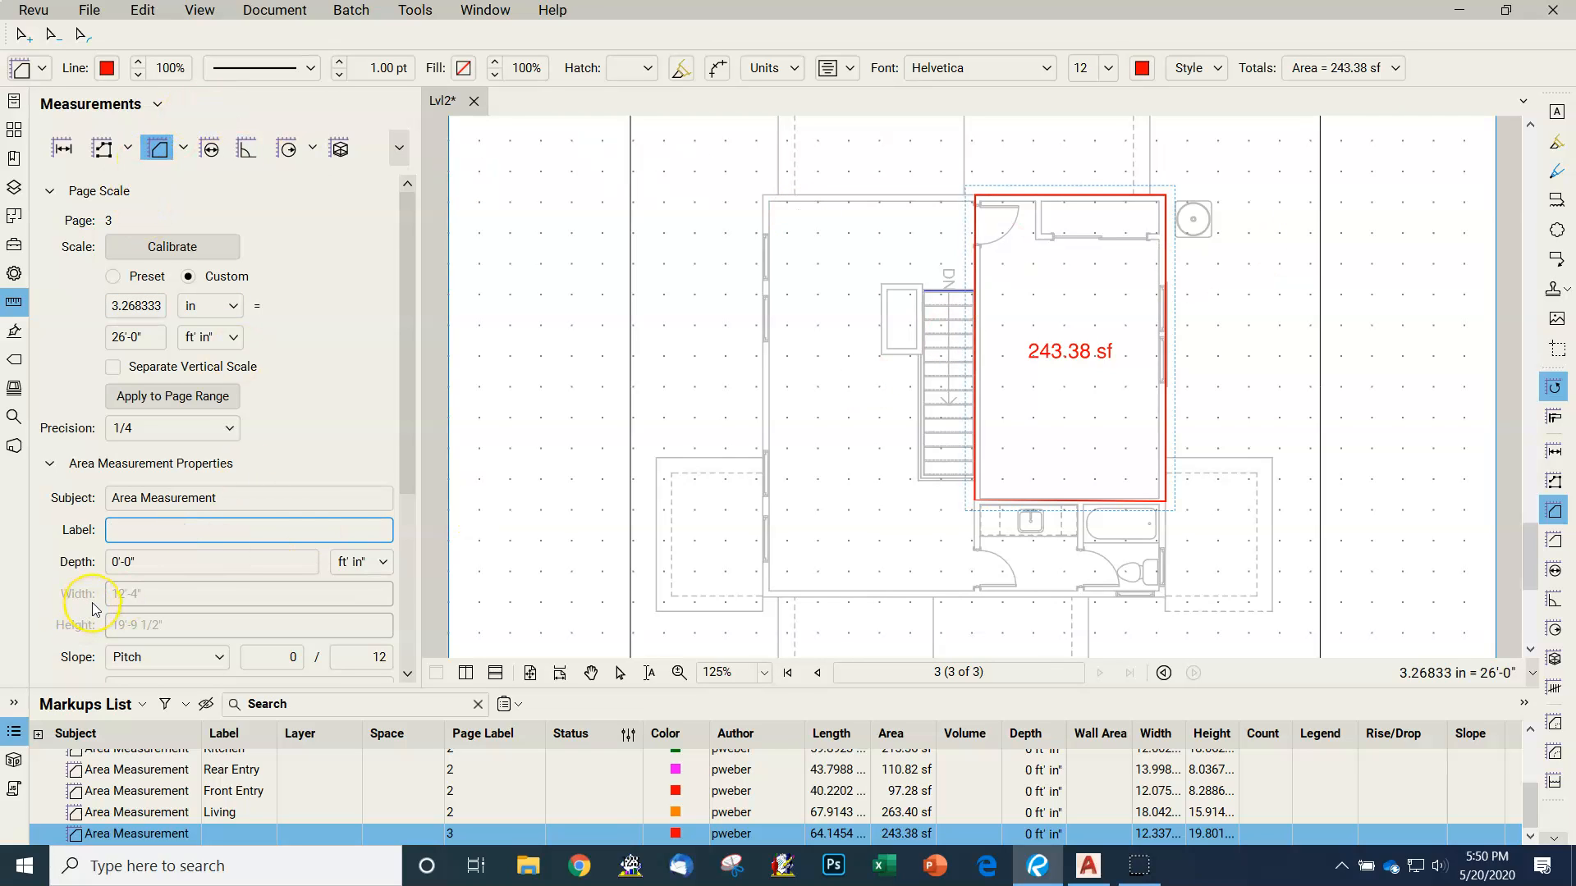
type("Master")
left_click(193, 498)
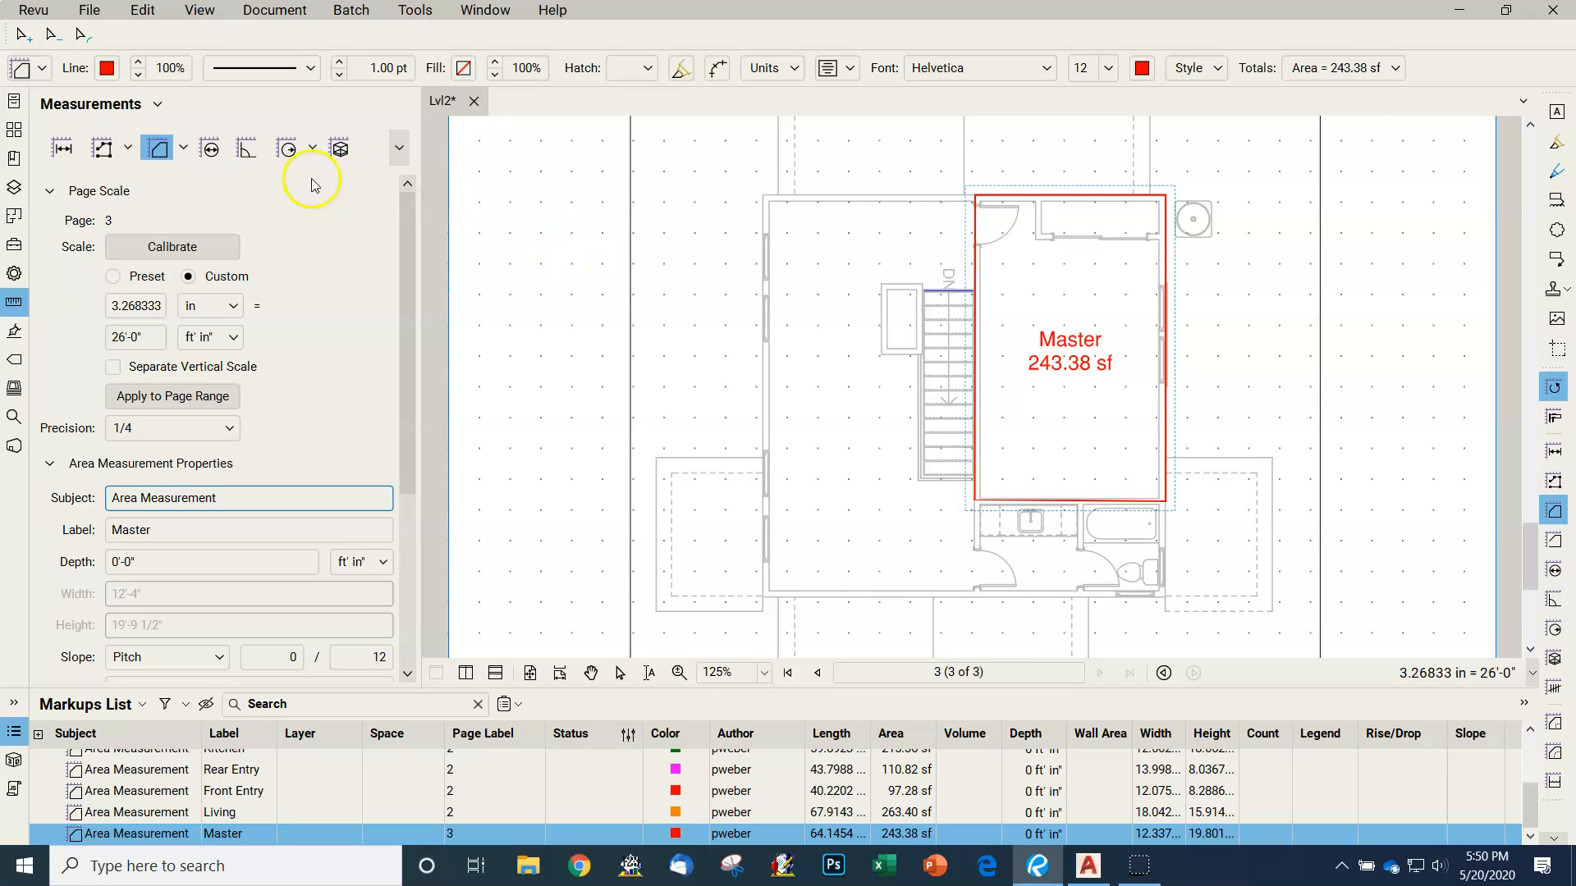
- Set up a new area measurement labelled Sleeping Loft with orange line and text colours
left_click(163, 156)
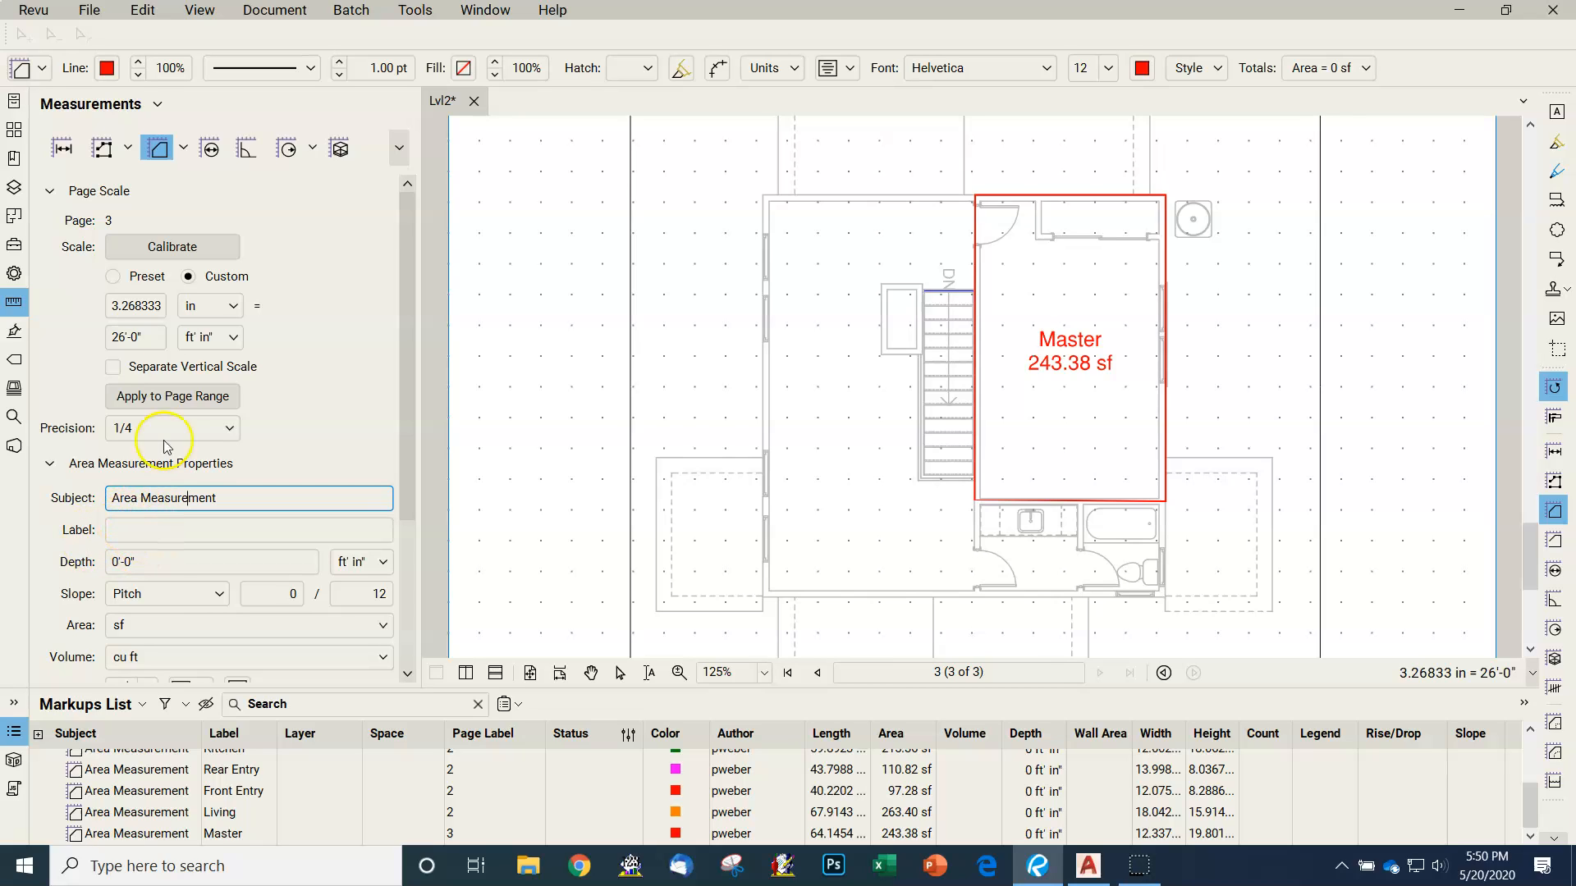
left_click(107, 68)
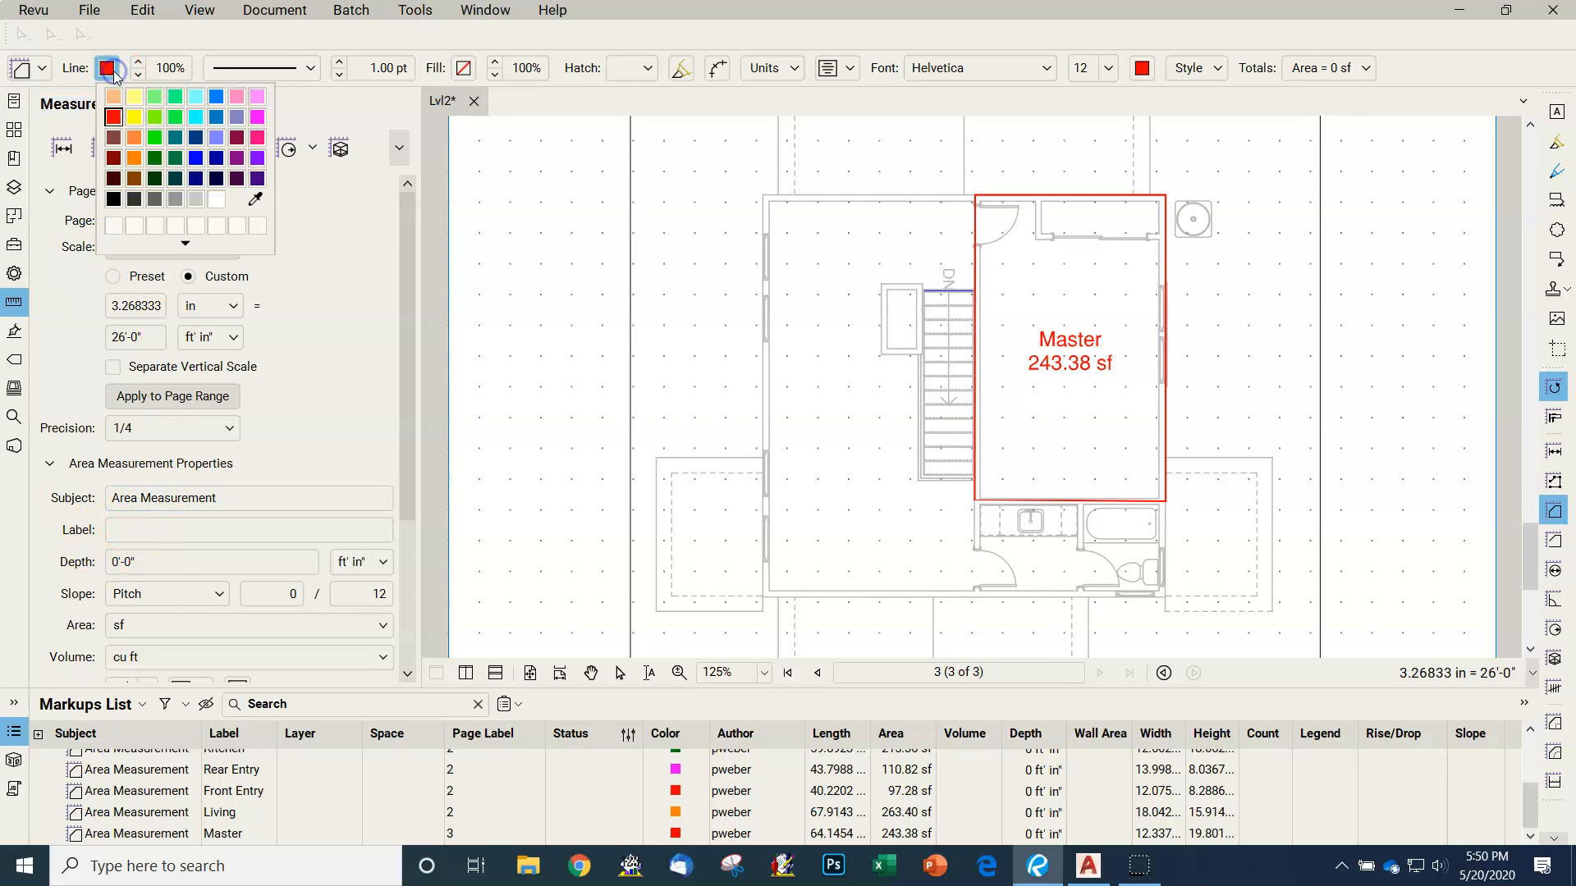
left_click(134, 157)
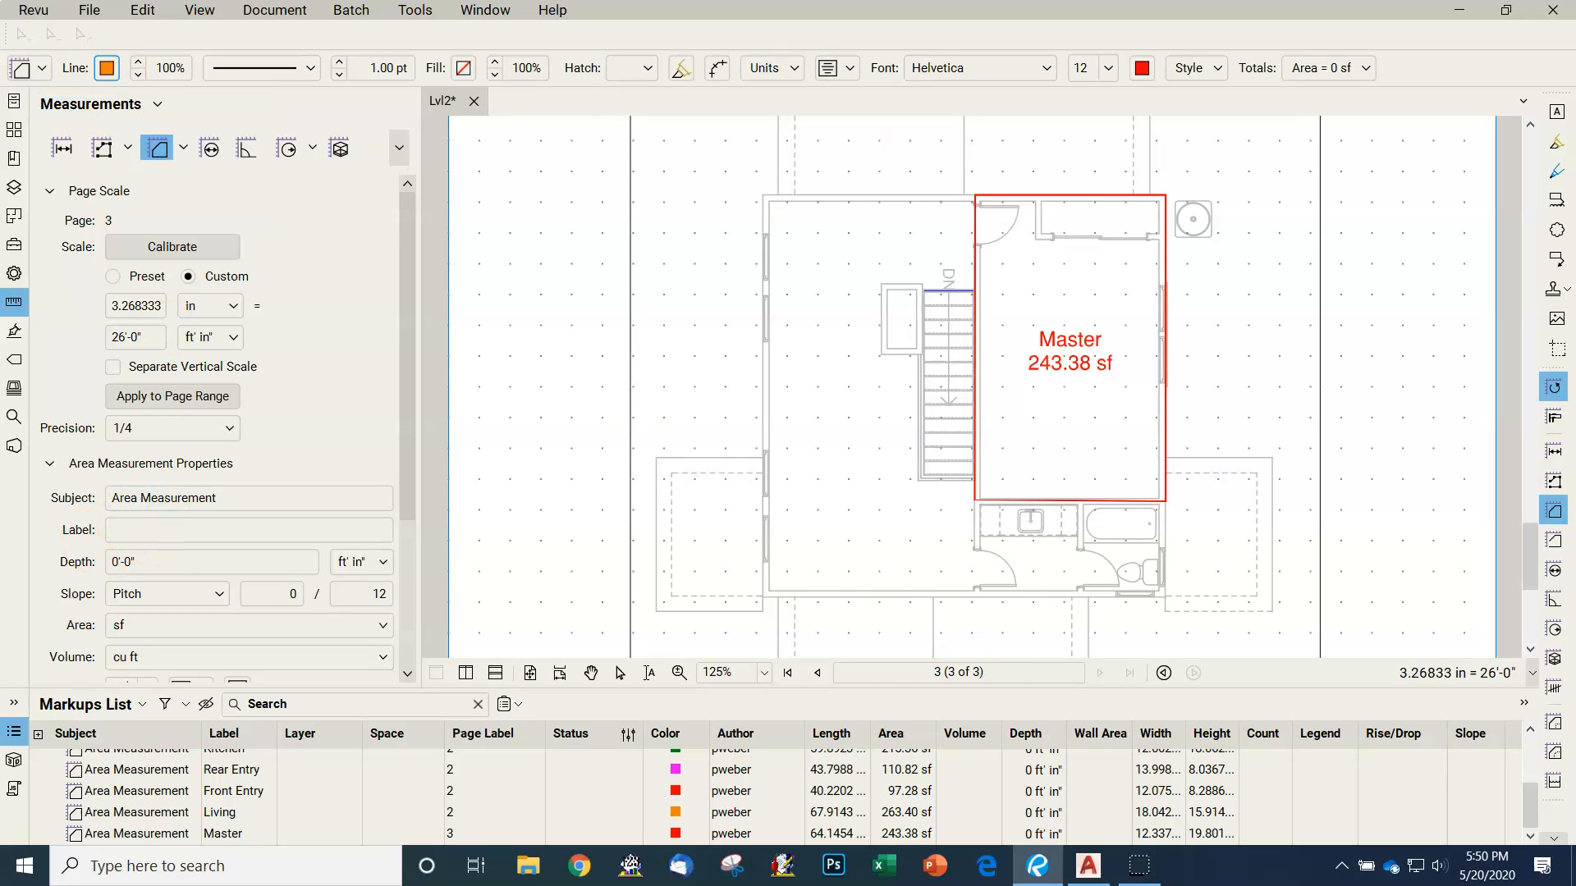
left_click(1151, 72)
left_click(1173, 159)
left_click(166, 532)
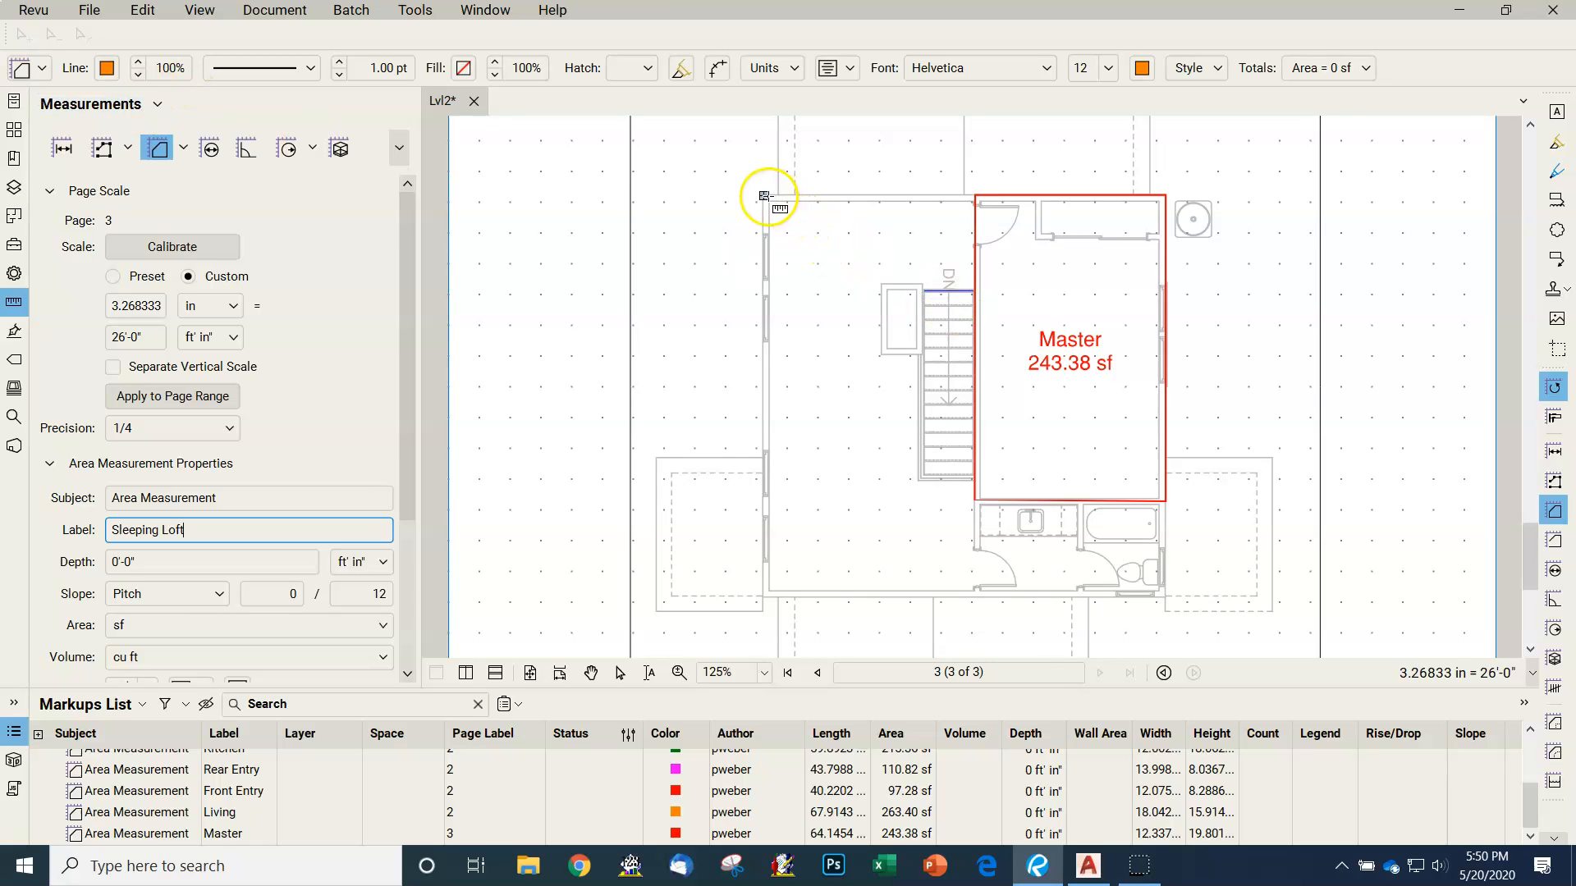
- Outline the loft beside Master, including the stairs, about 14 by 26 feet, as the Sleeping Loft area measurement
left_click(766, 195)
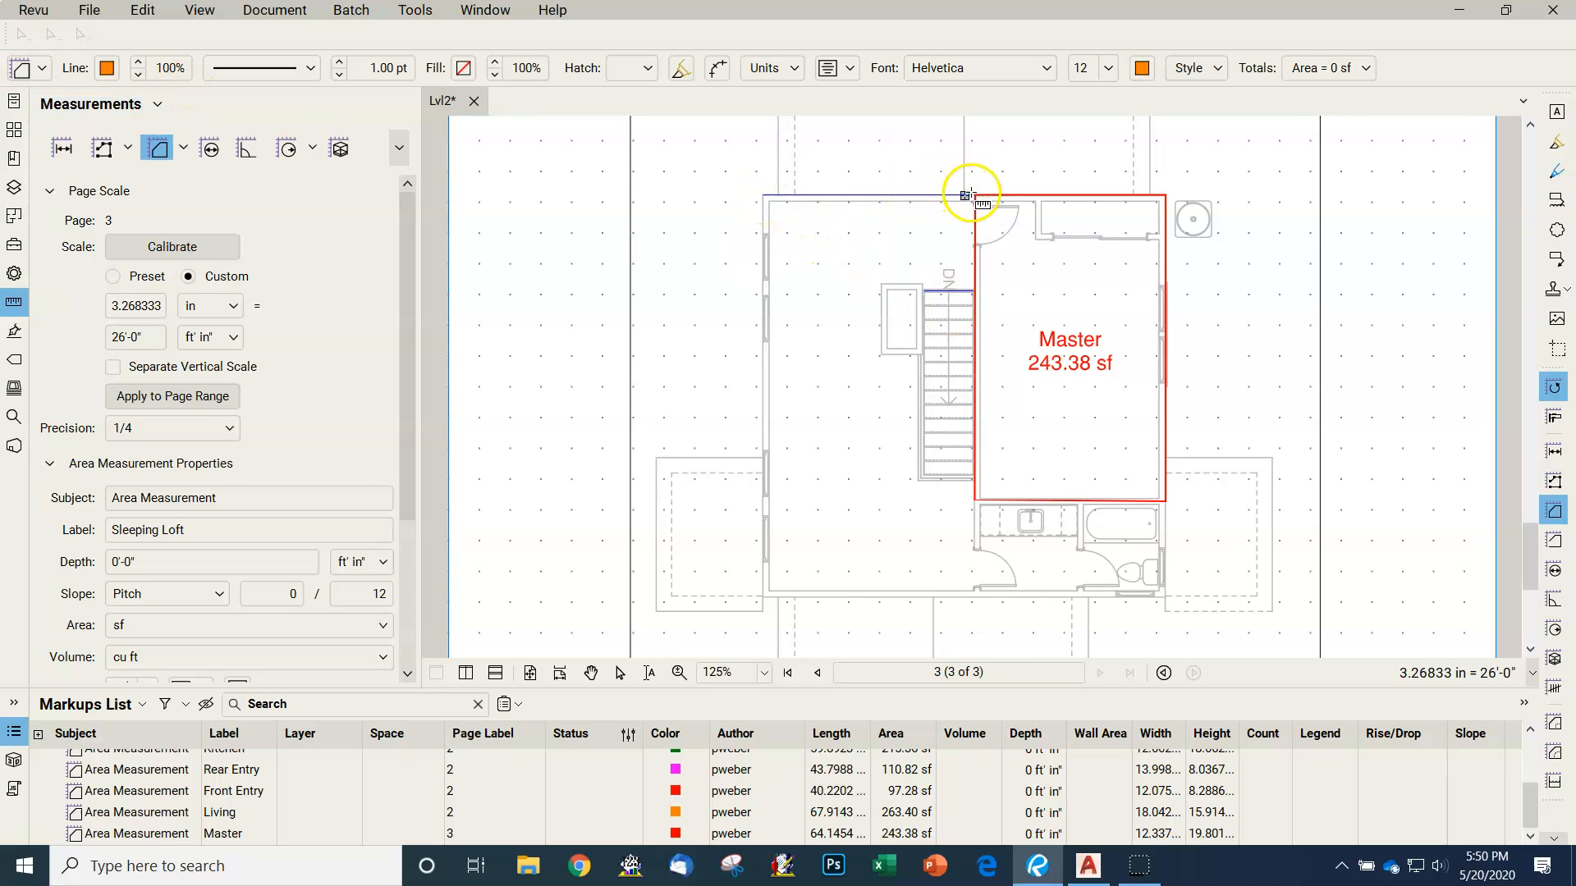
left_click(974, 198)
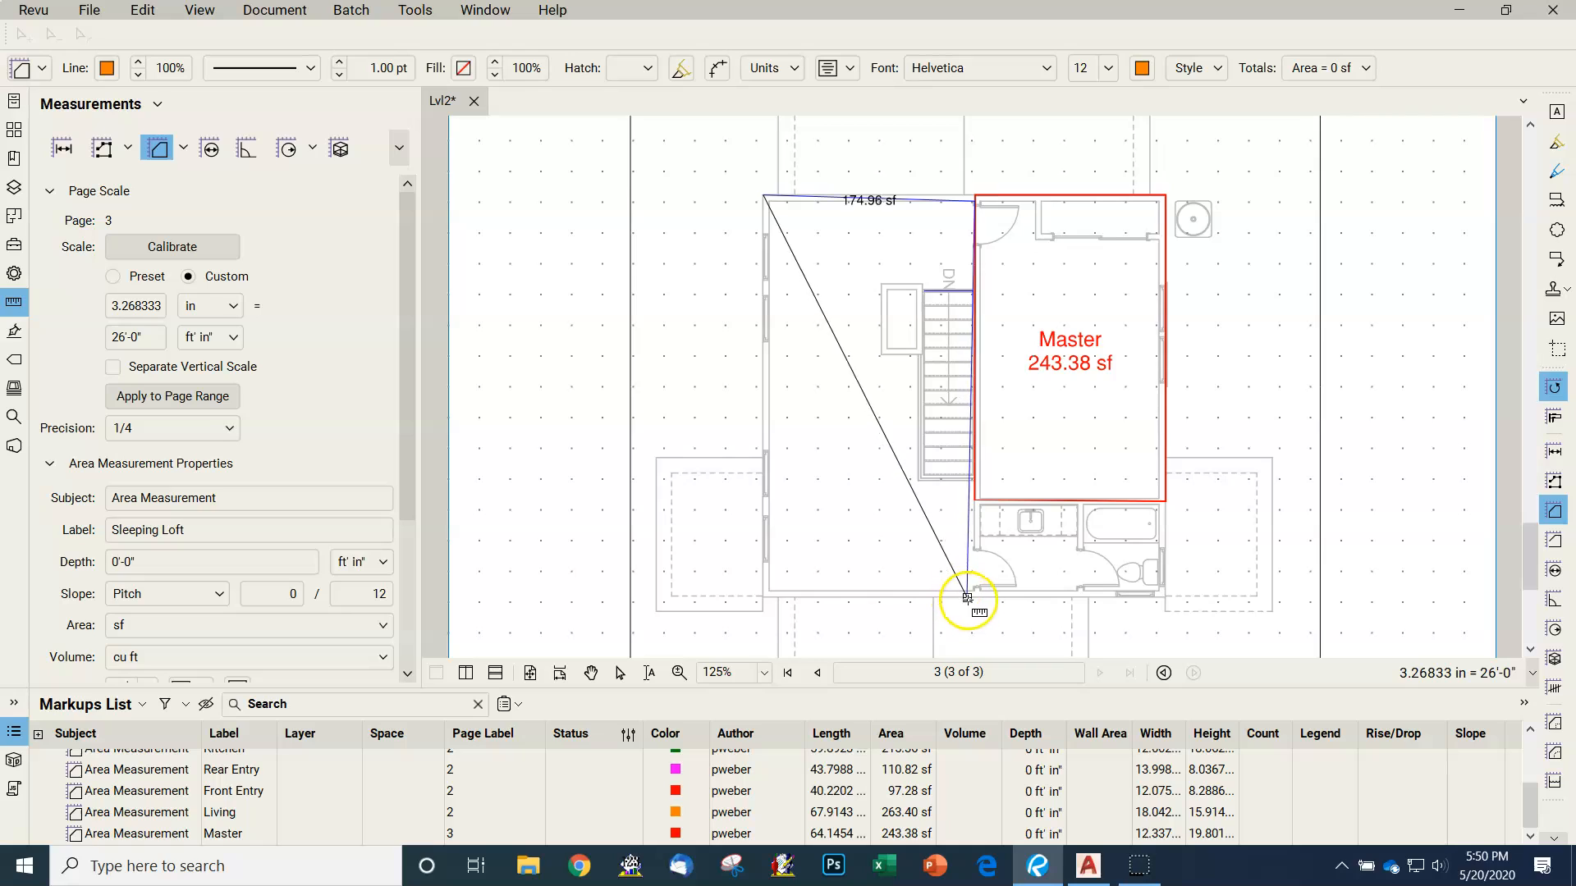
left_click(974, 597)
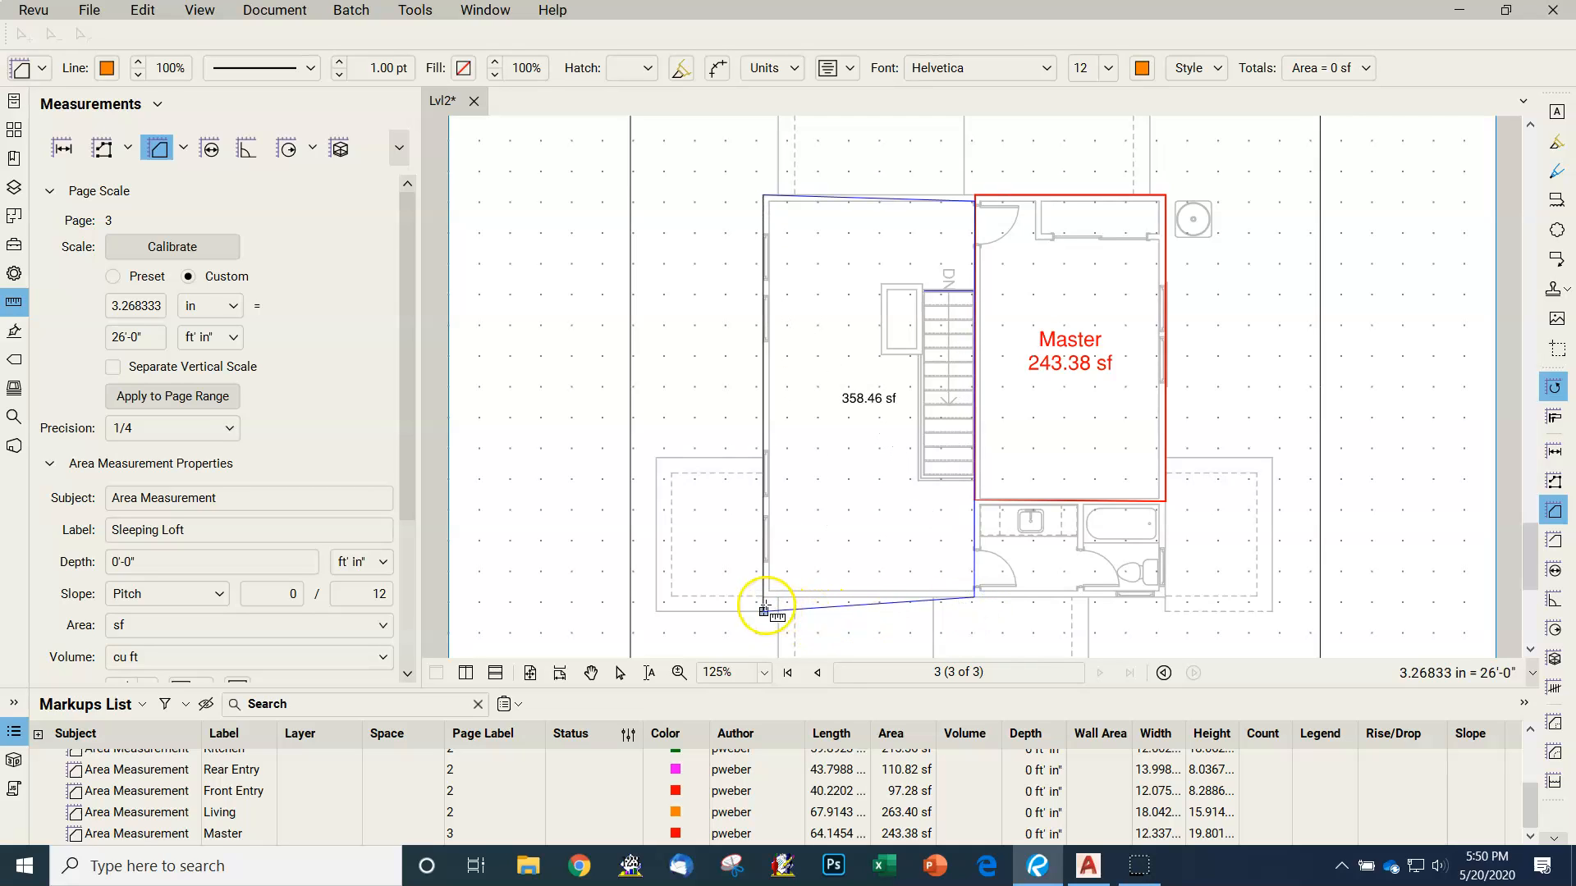
left_click(763, 598)
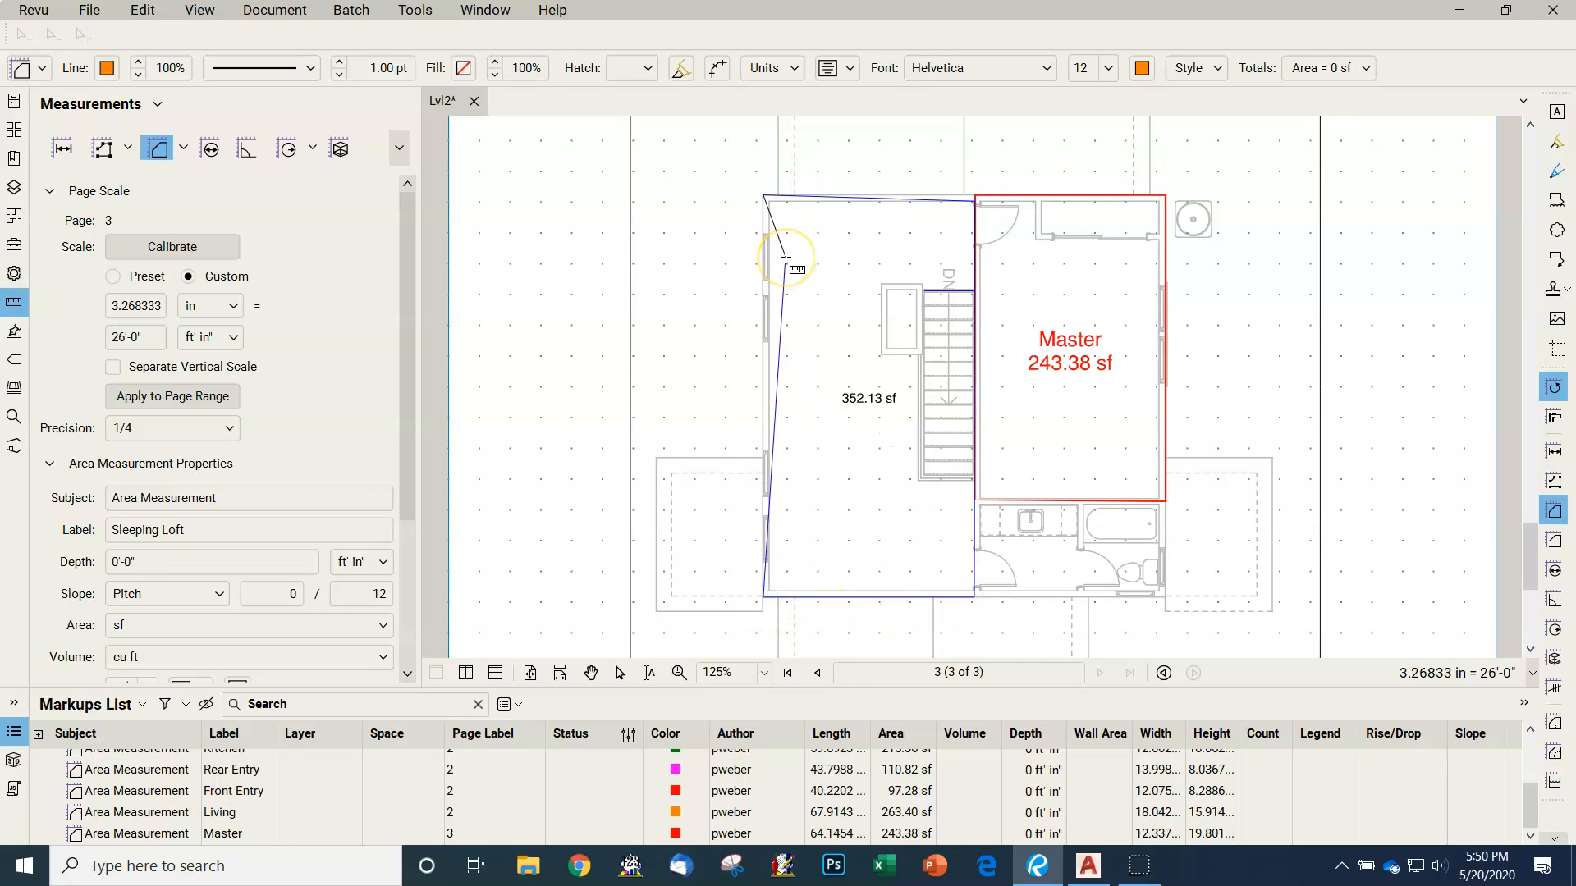
double_click(786, 257)
- Move the upper corner of the Sleeping Loft outline next to Master onto the outer wall line to straighten its upper edge
left_click(748, 684)
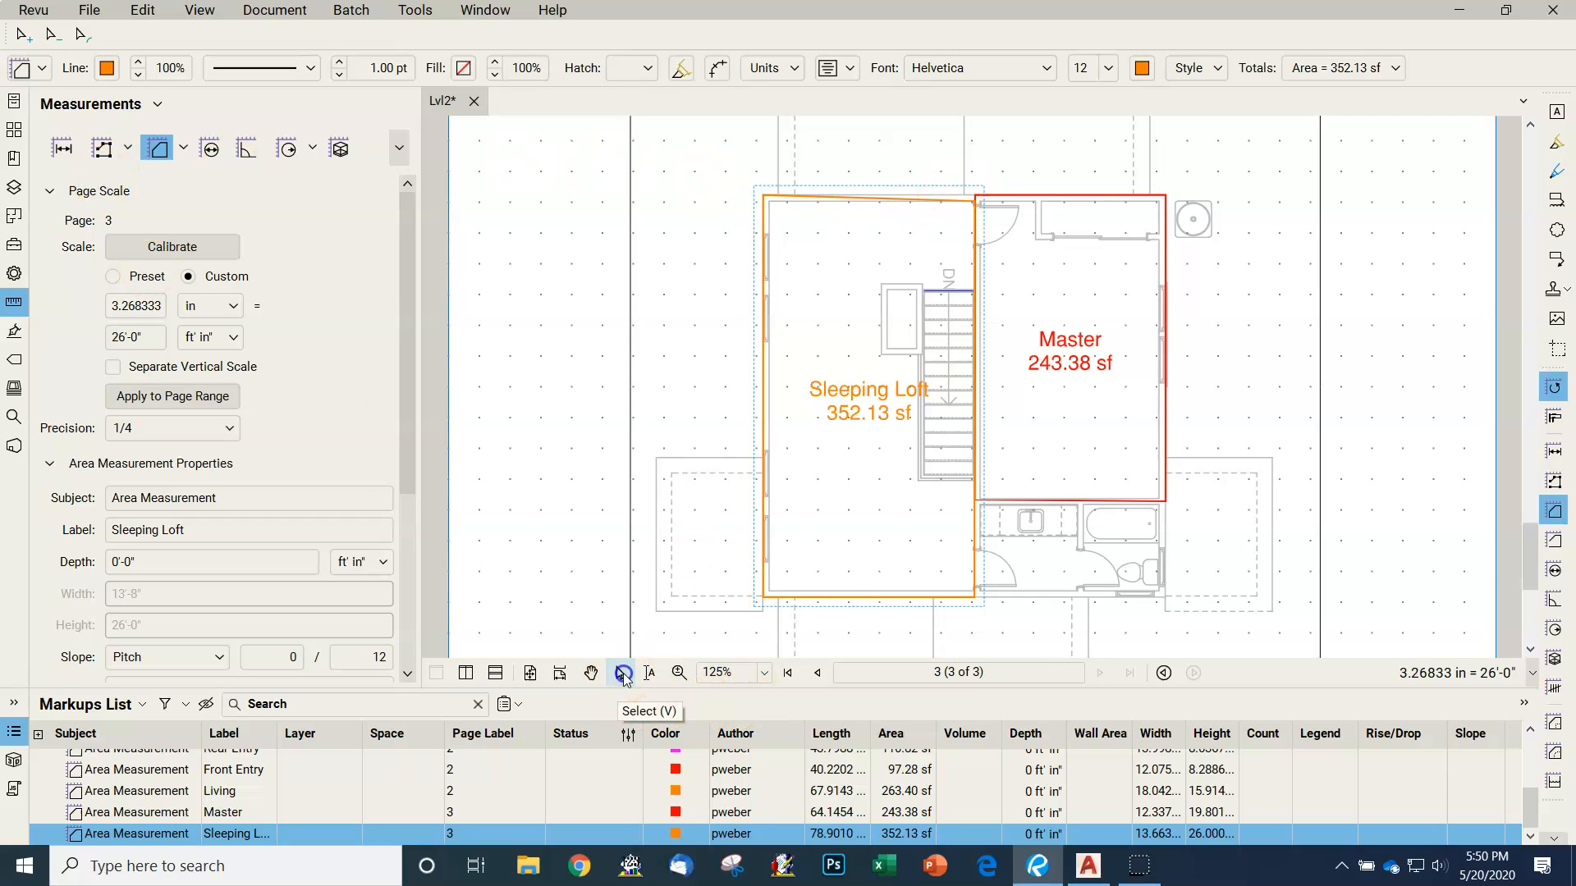
left_click(620, 672)
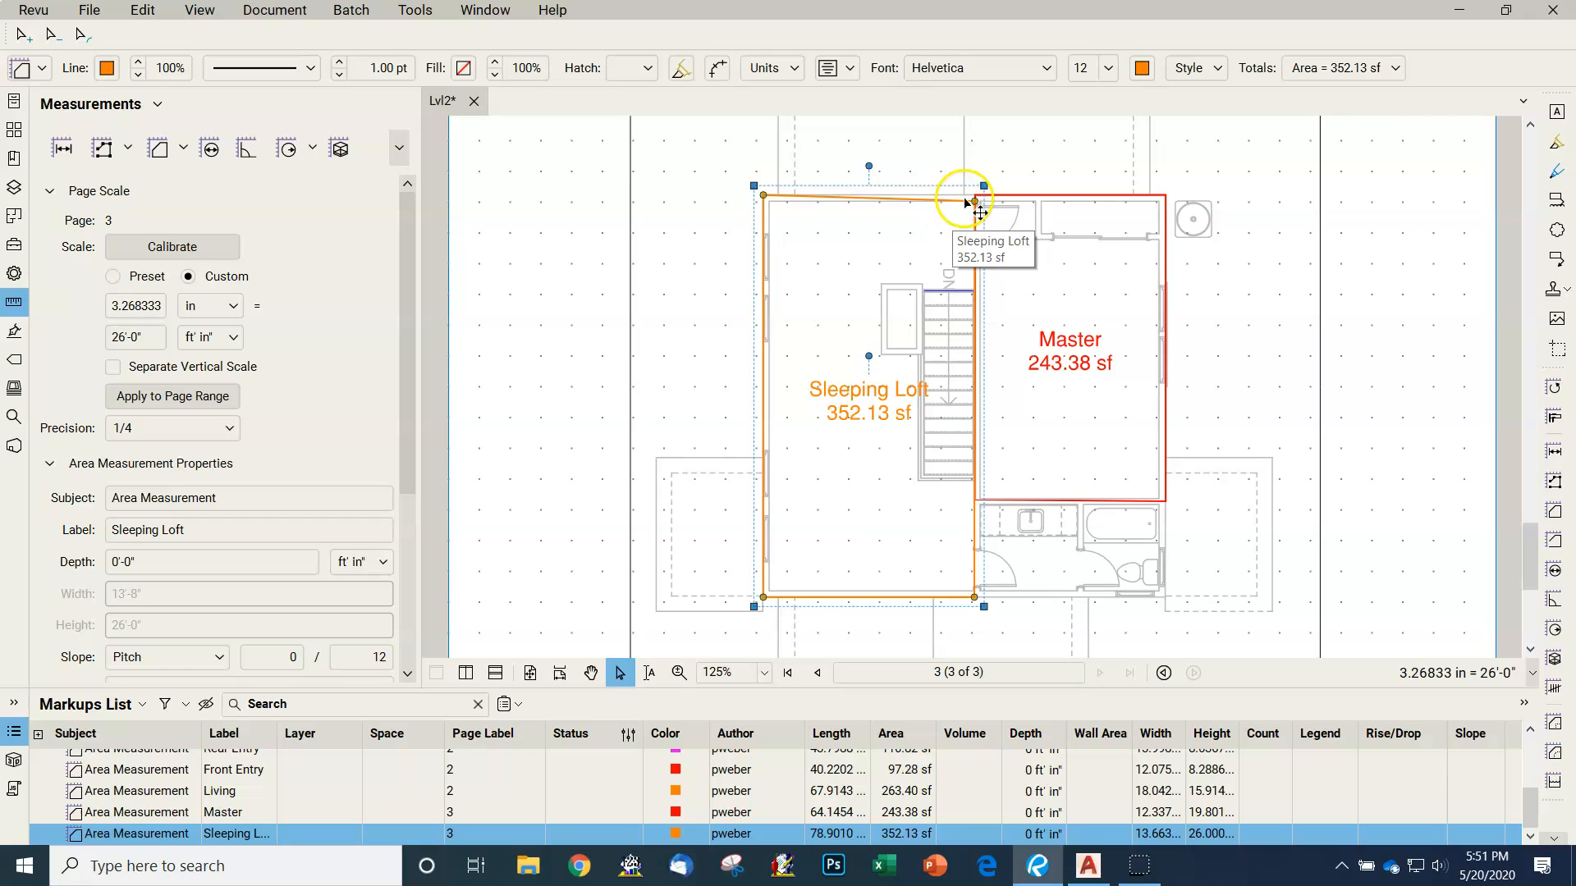
left_click_drag(973, 201, 975, 195)
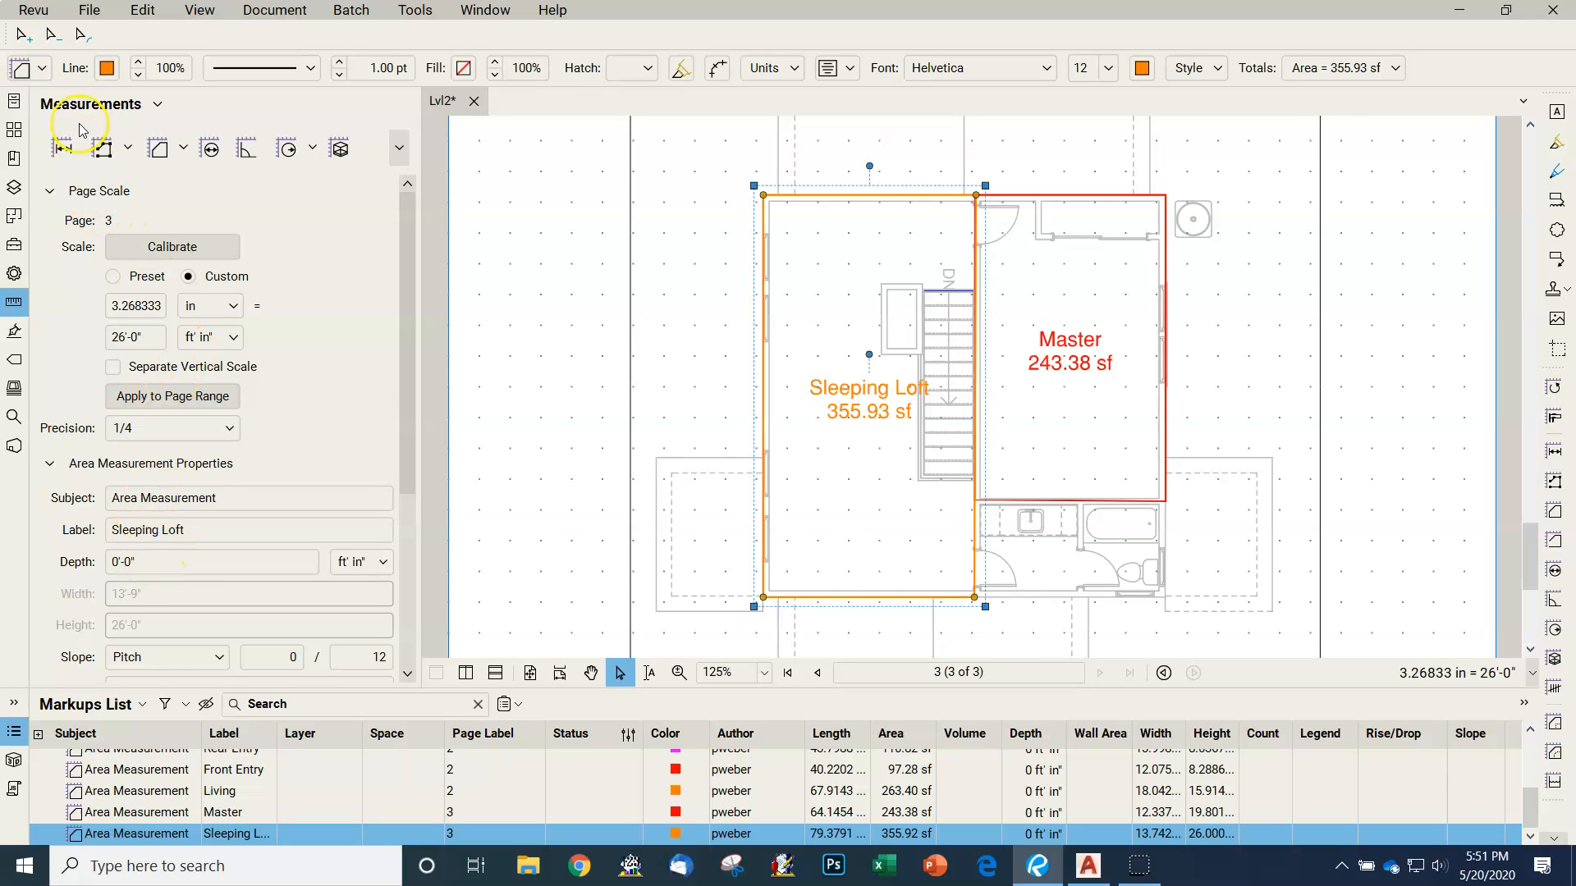
- Set up a new area measurement labelled Bath with dark green line and text colours
left_click(158, 150)
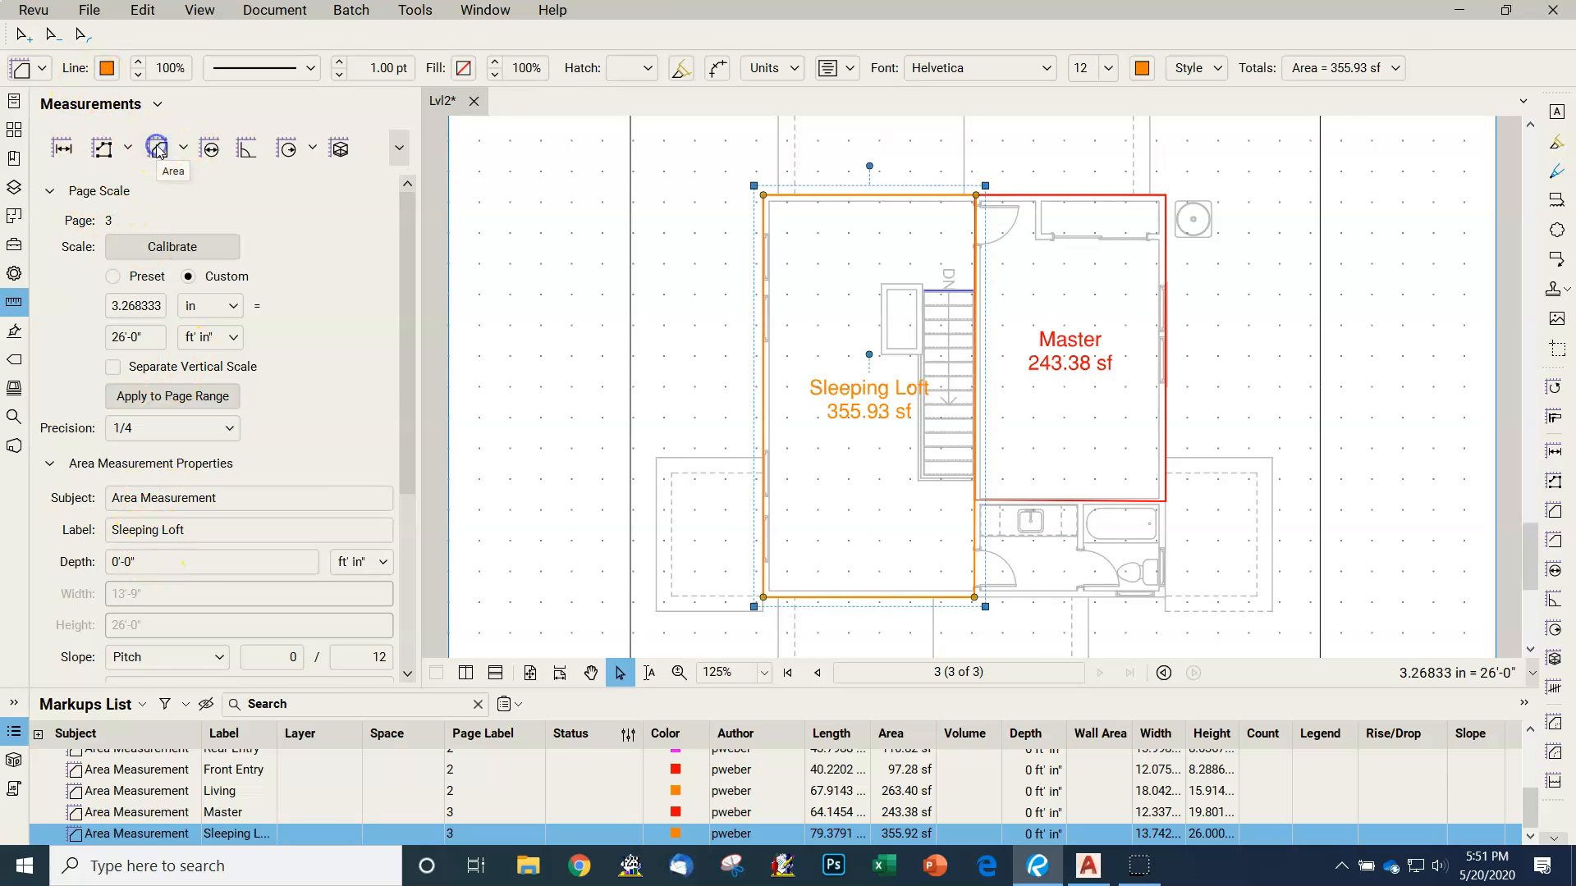
left_click(109, 70)
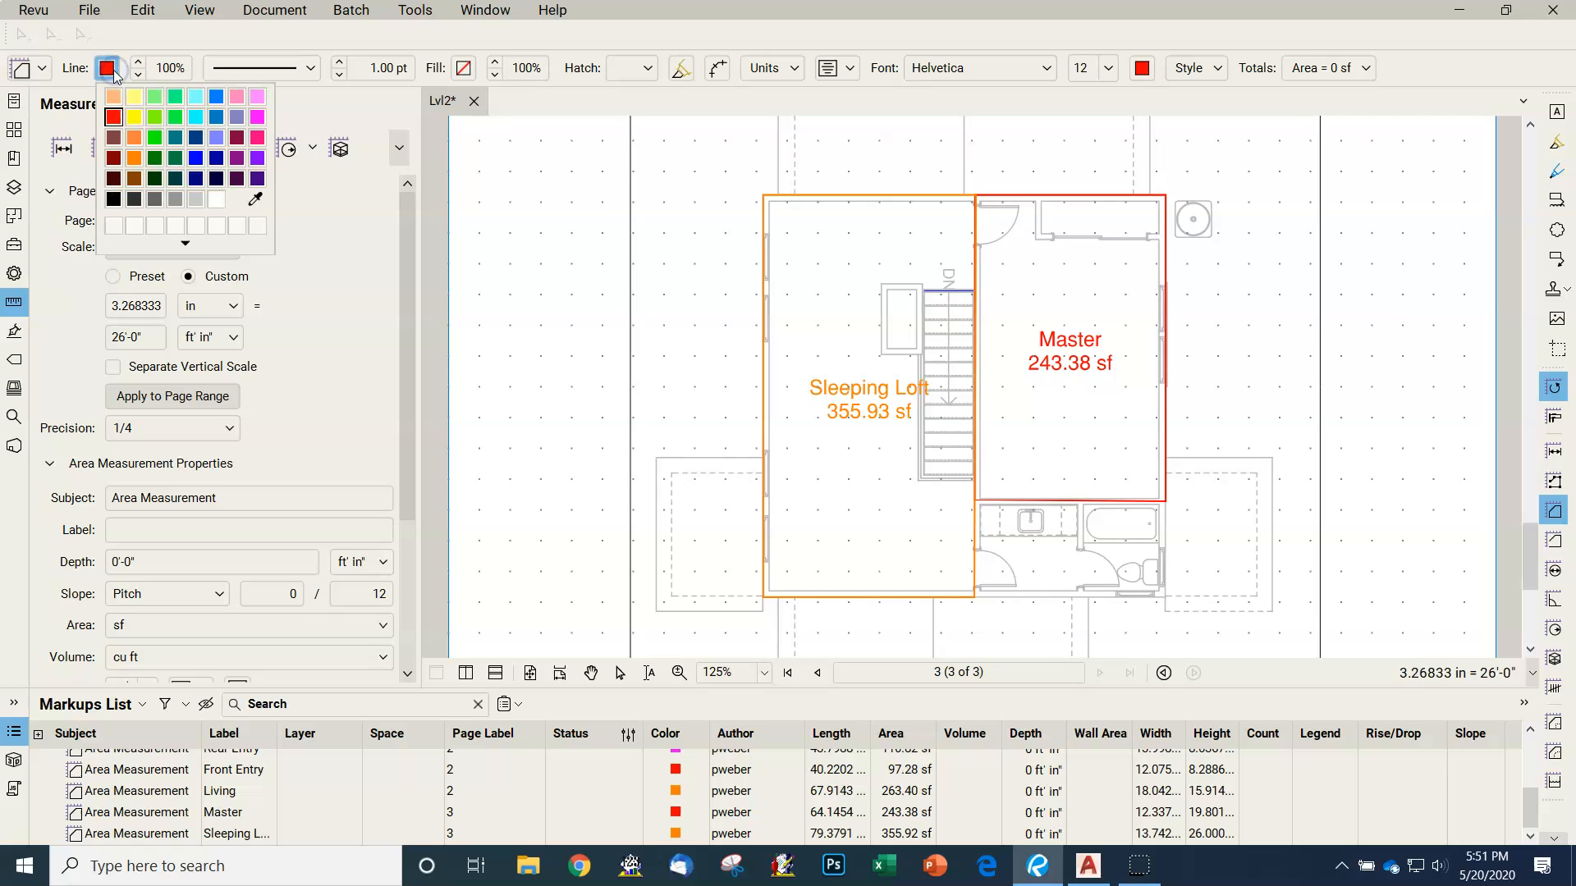
left_click(173, 159)
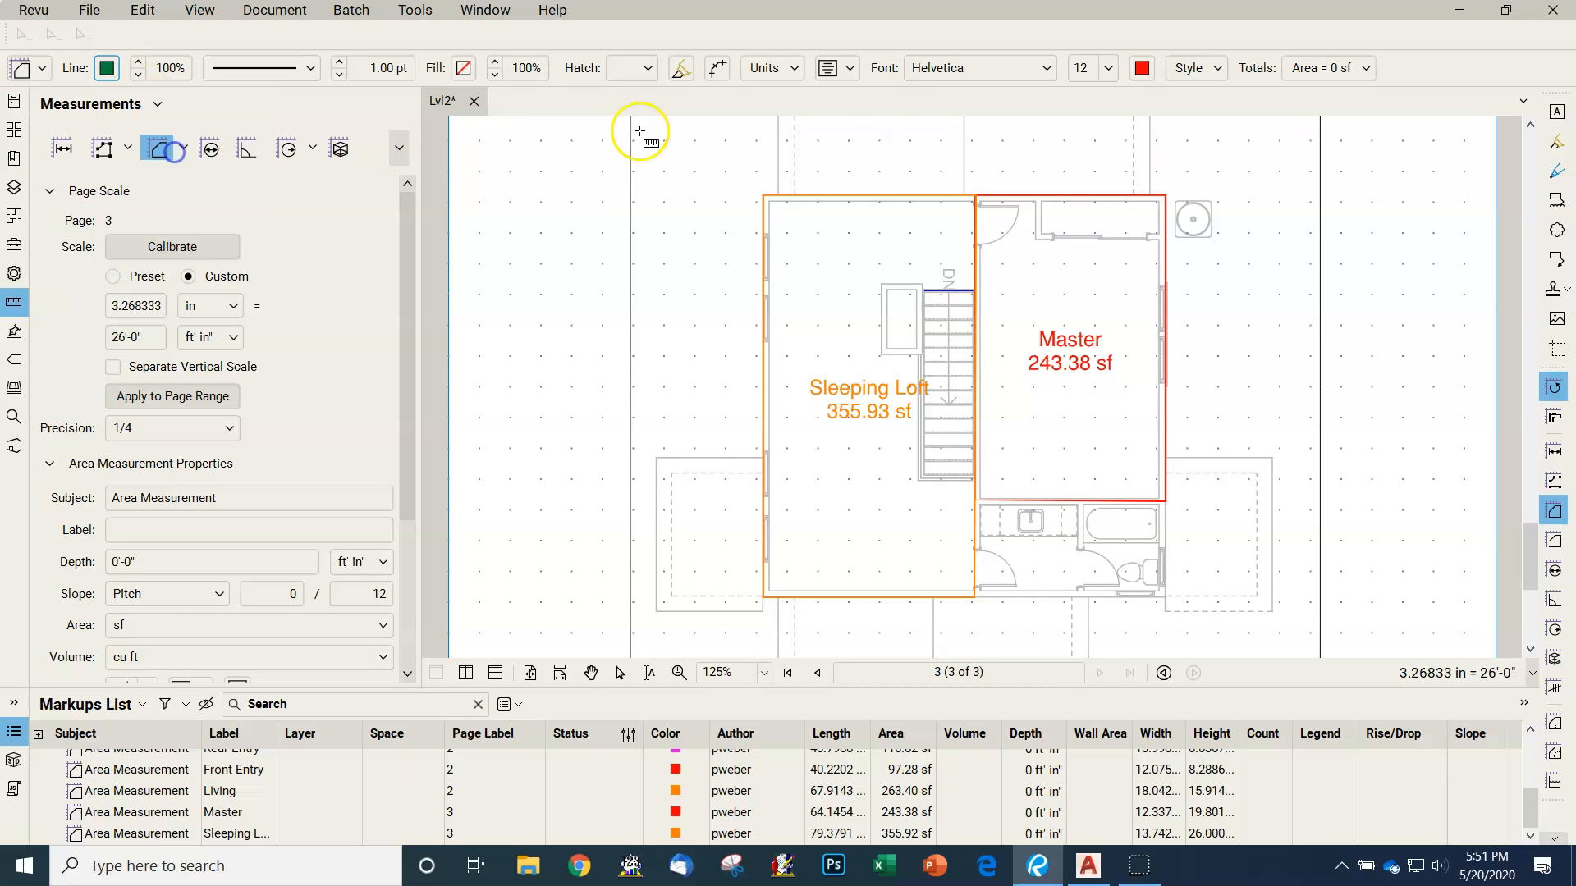
left_click(1141, 70)
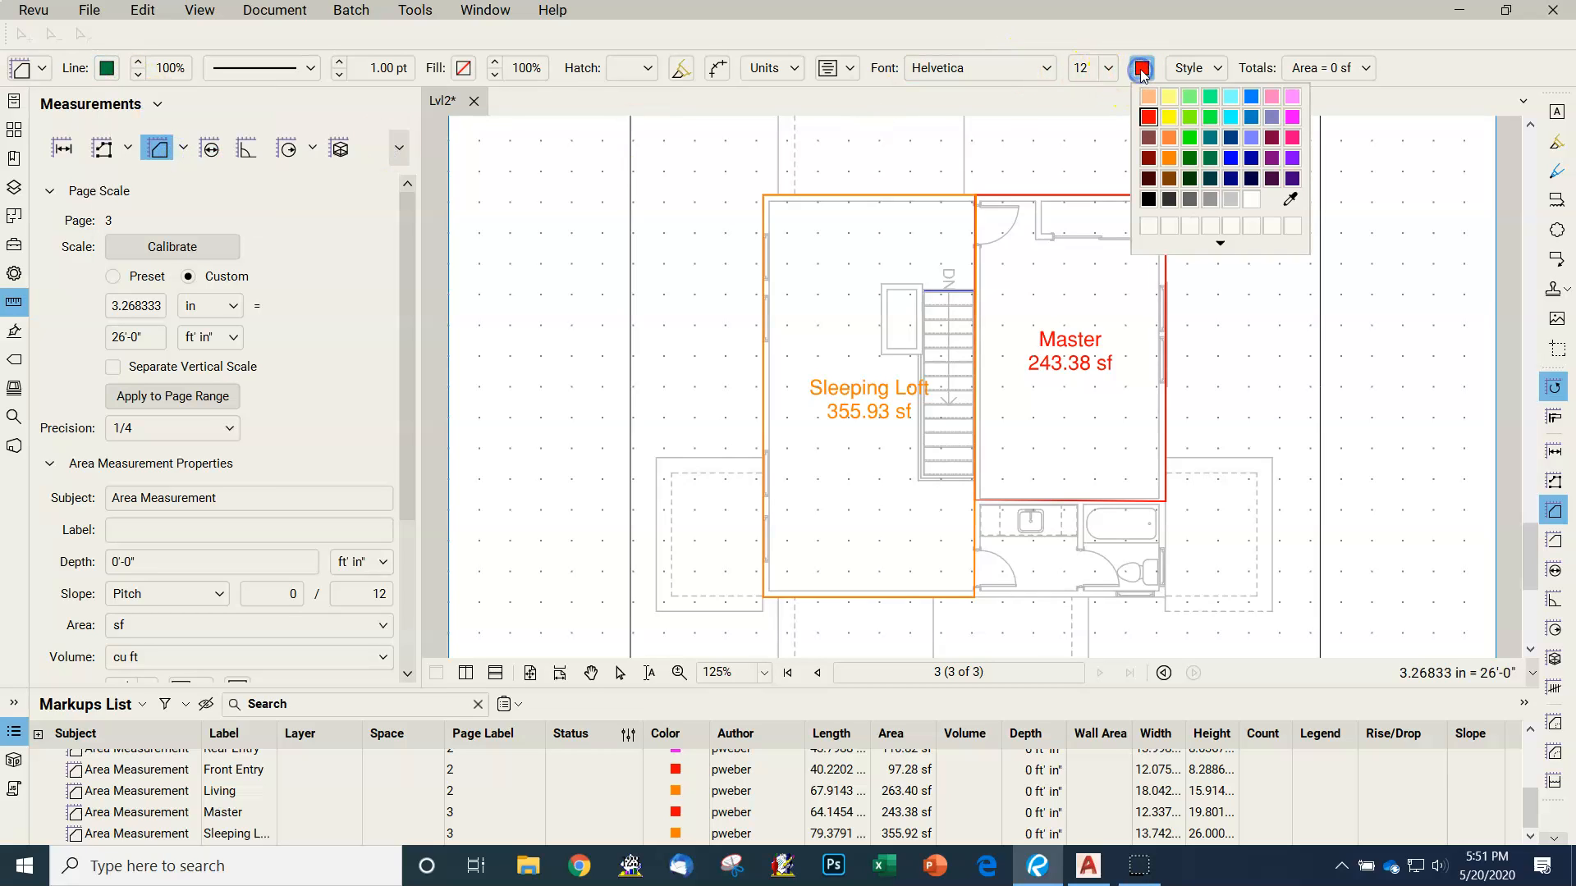
left_click(1215, 157)
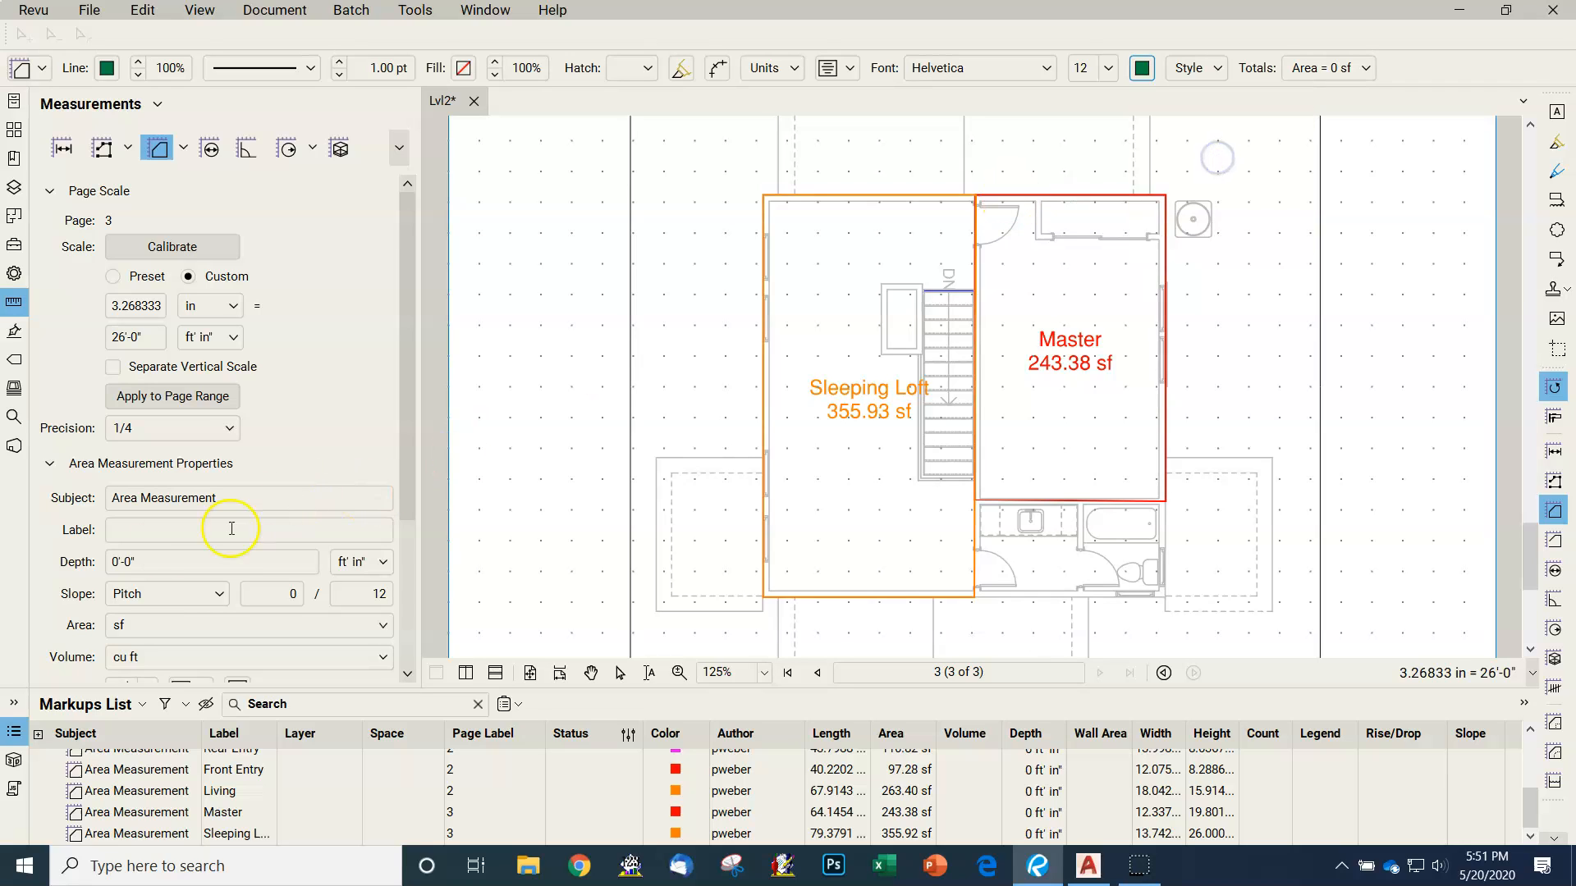
left_click(139, 531)
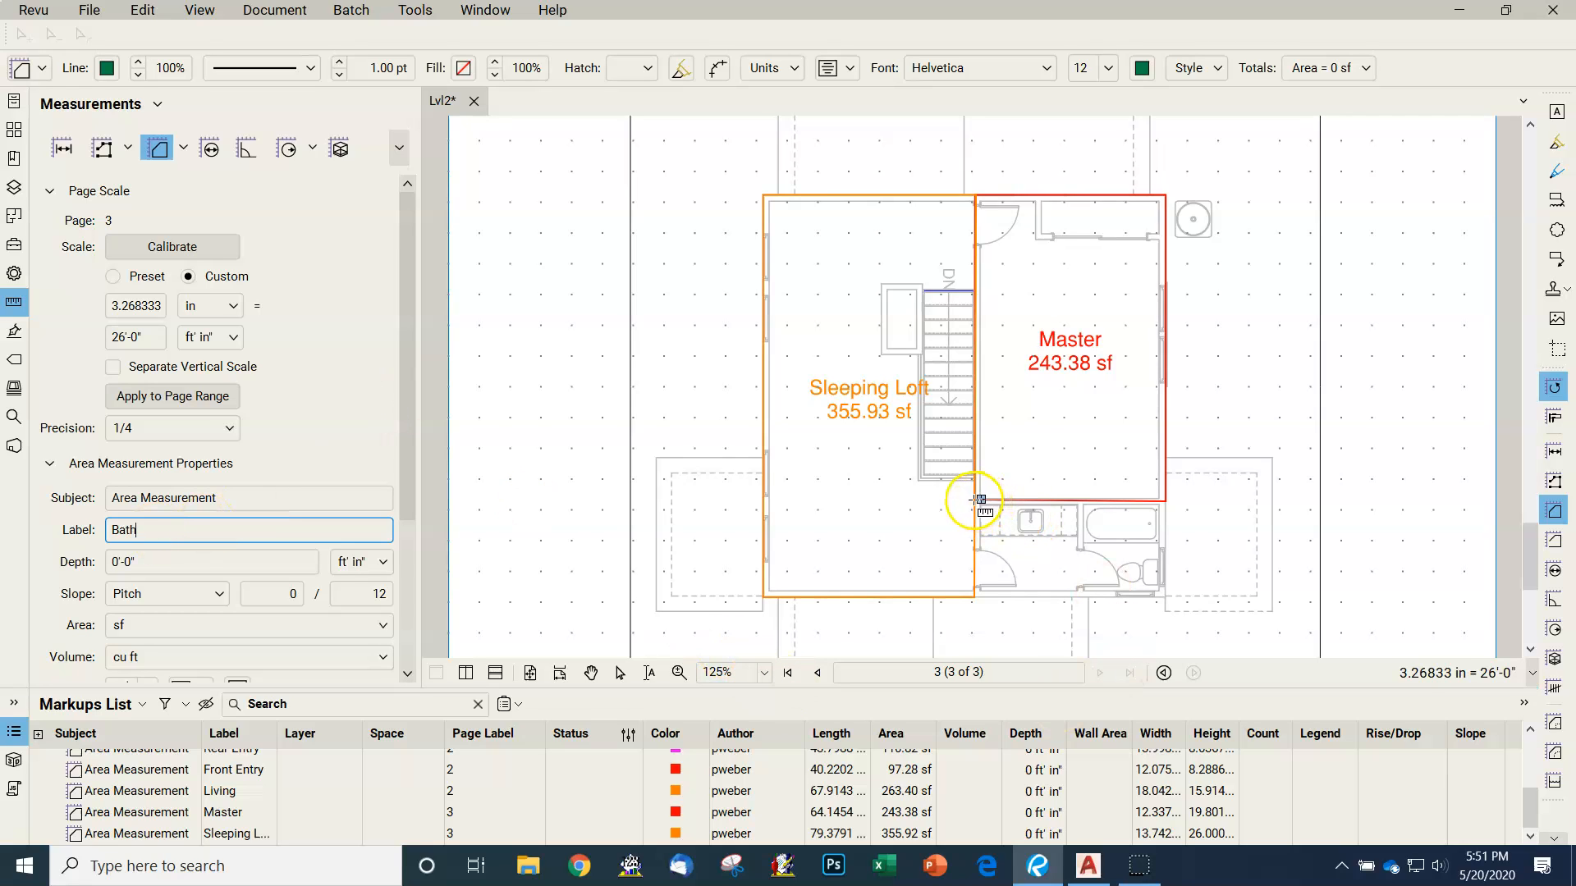
- Outline the bathroom below Master, about 12 by 6 feet, as the Bath area measurement
left_click(975, 501)
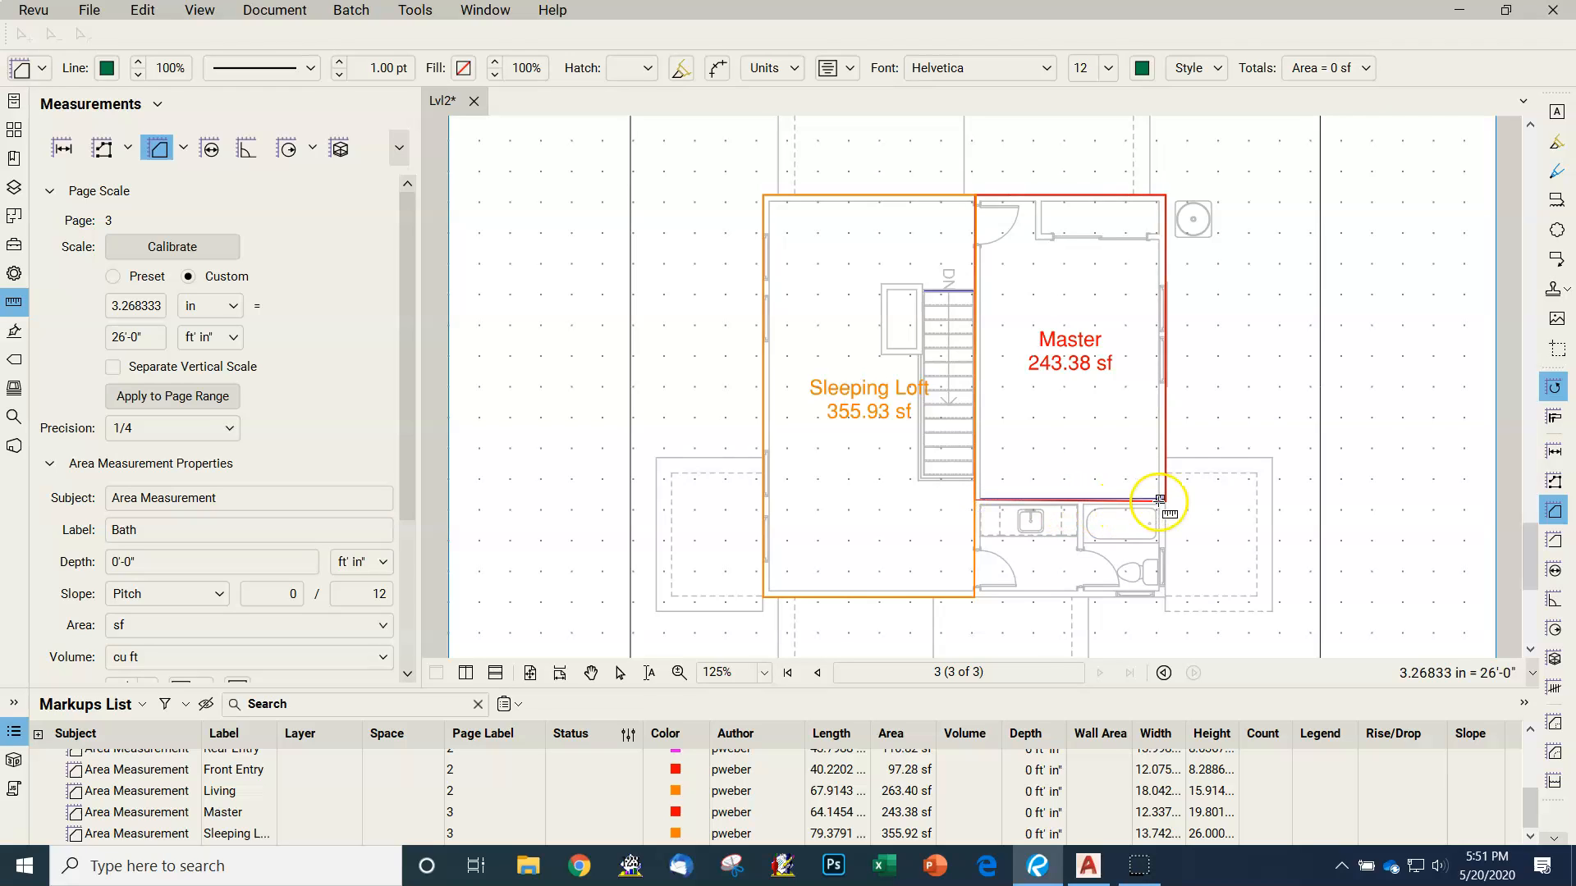
left_click(1161, 499)
left_click(1165, 596)
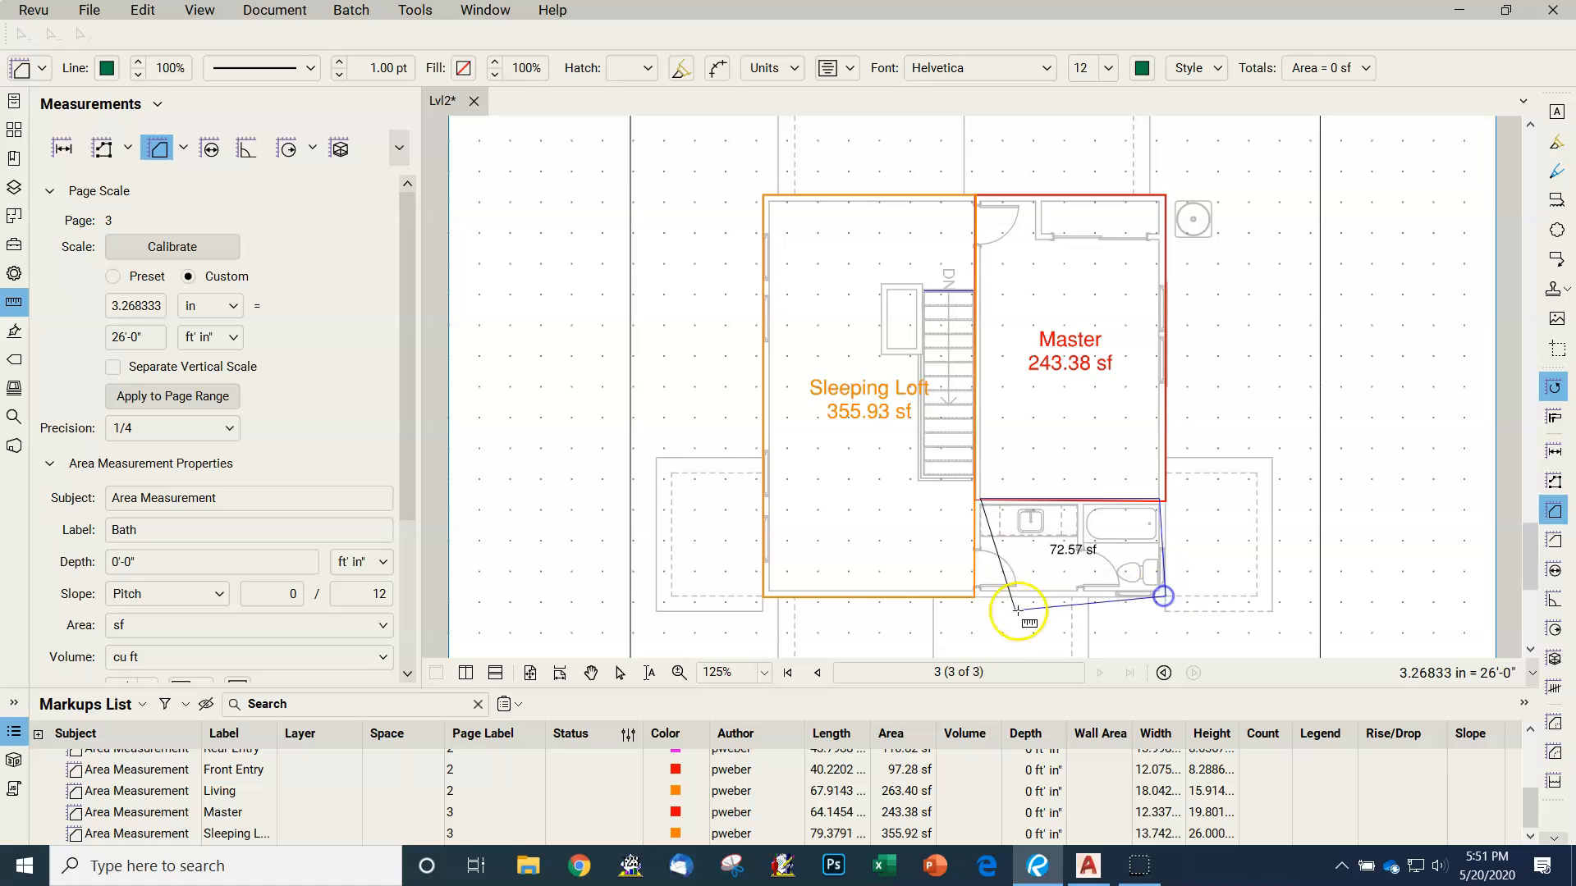
left_click(977, 596)
left_click(979, 500)
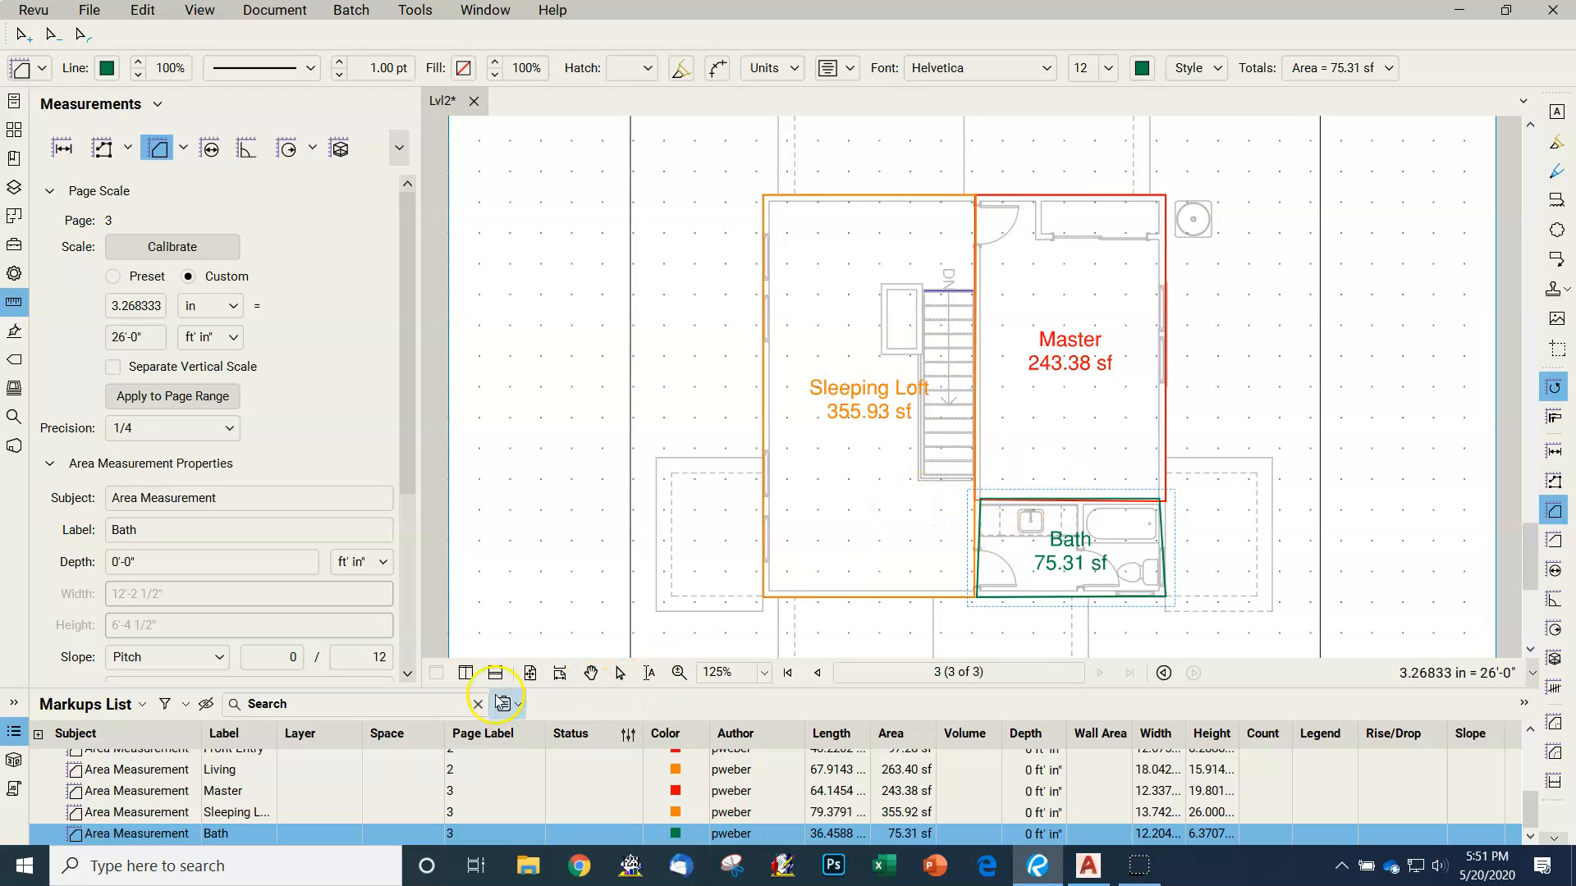
- Enlarge the markups list and export all pages' markups as the CSV summary Mechanical Zone Areas on the desktop, opening it after creation
left_click_drag(478, 684, 477, 463)
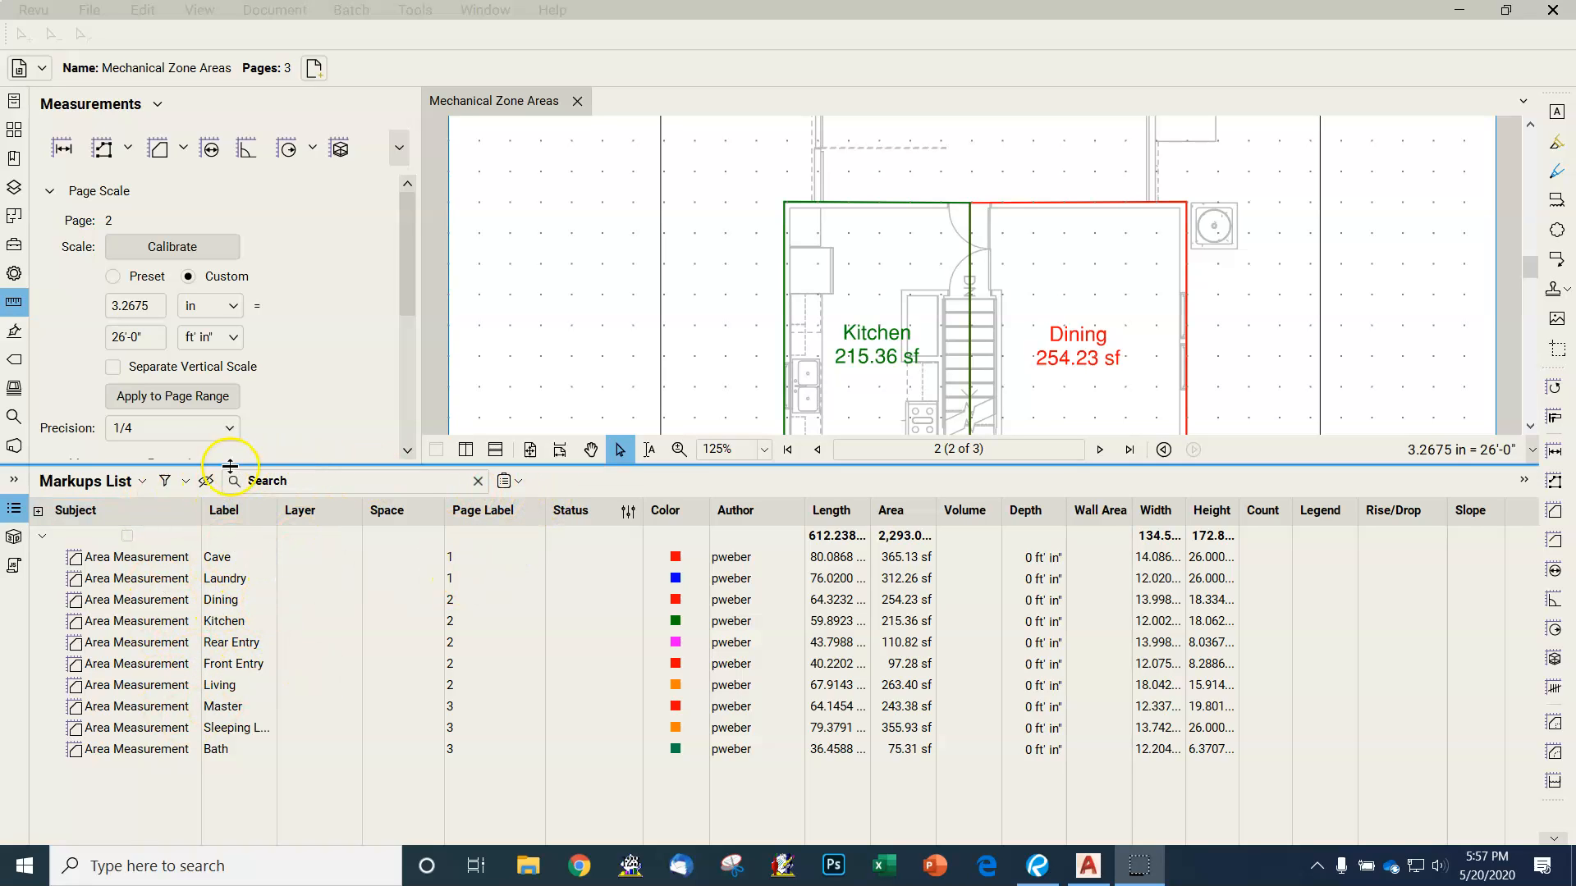
left_click(519, 483)
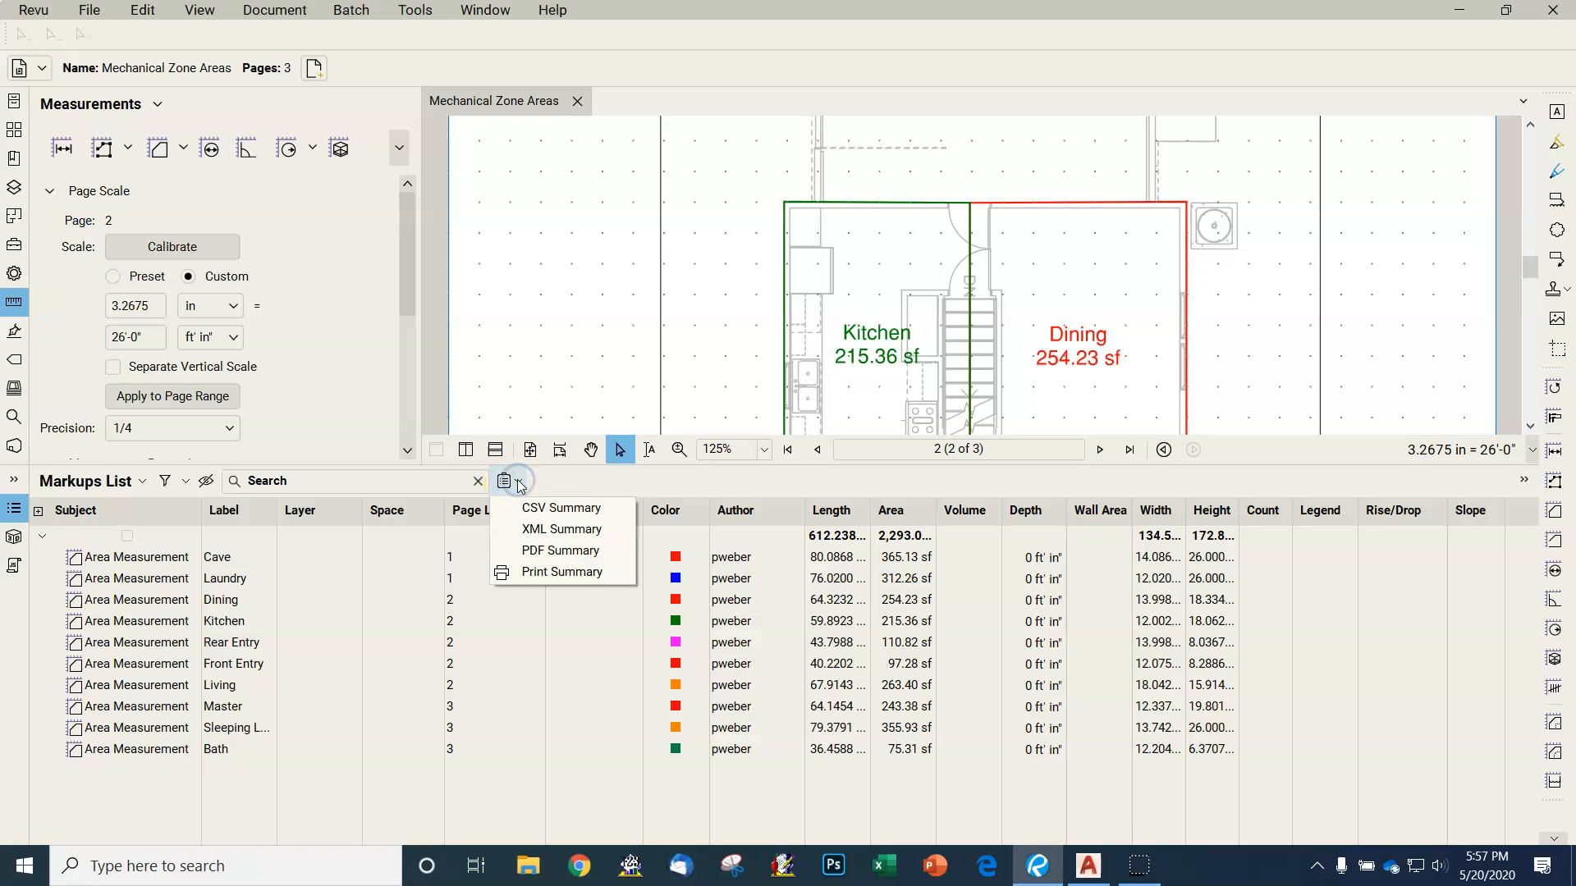
left_click(554, 511)
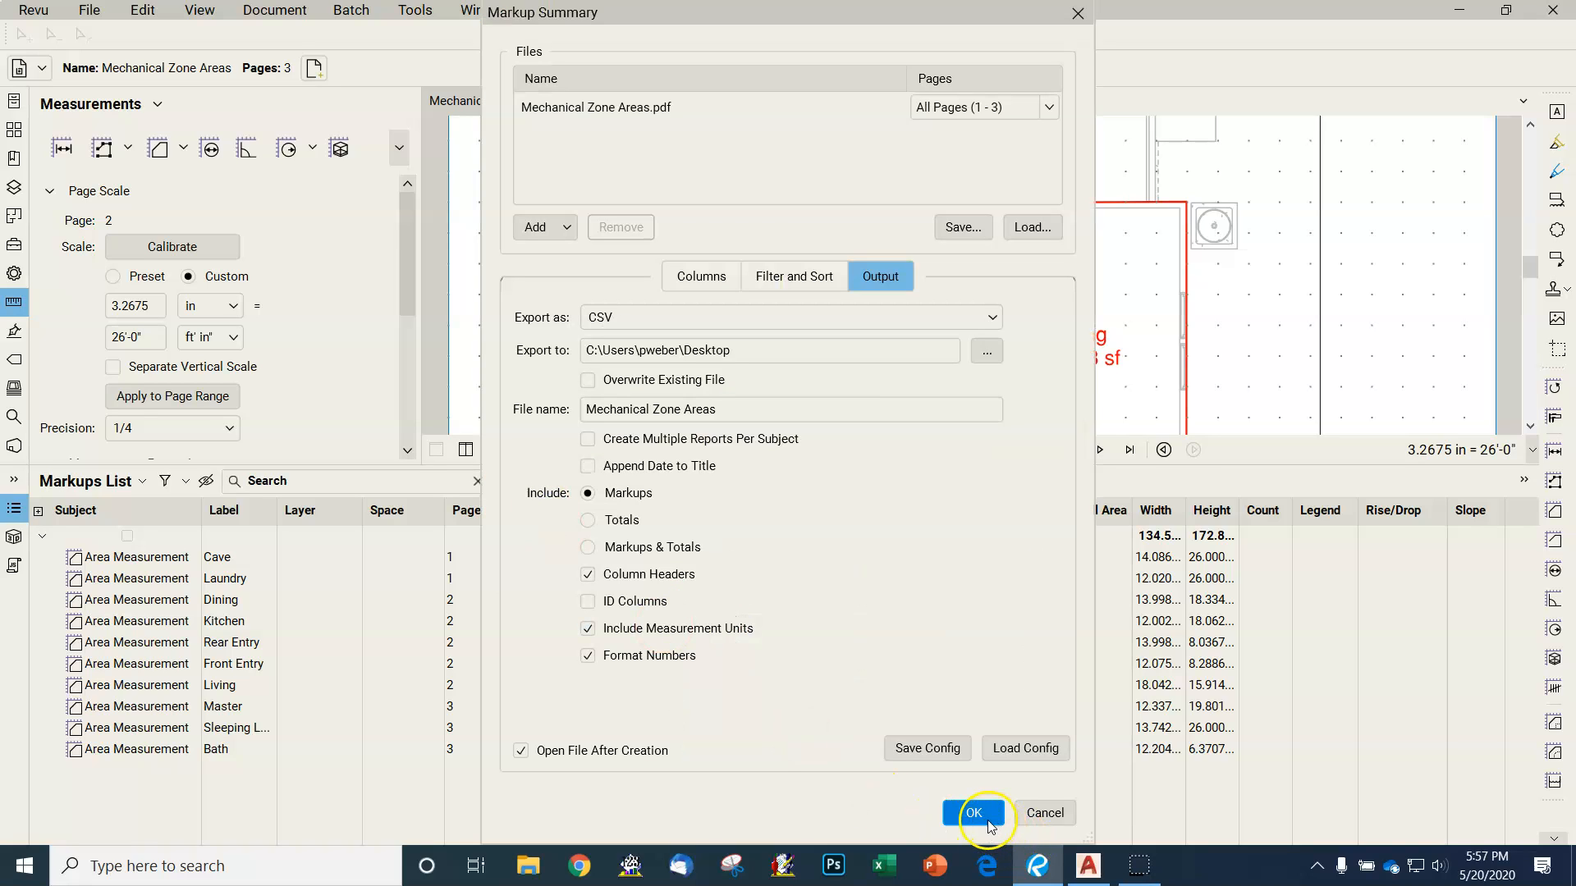
left_click(974, 814)
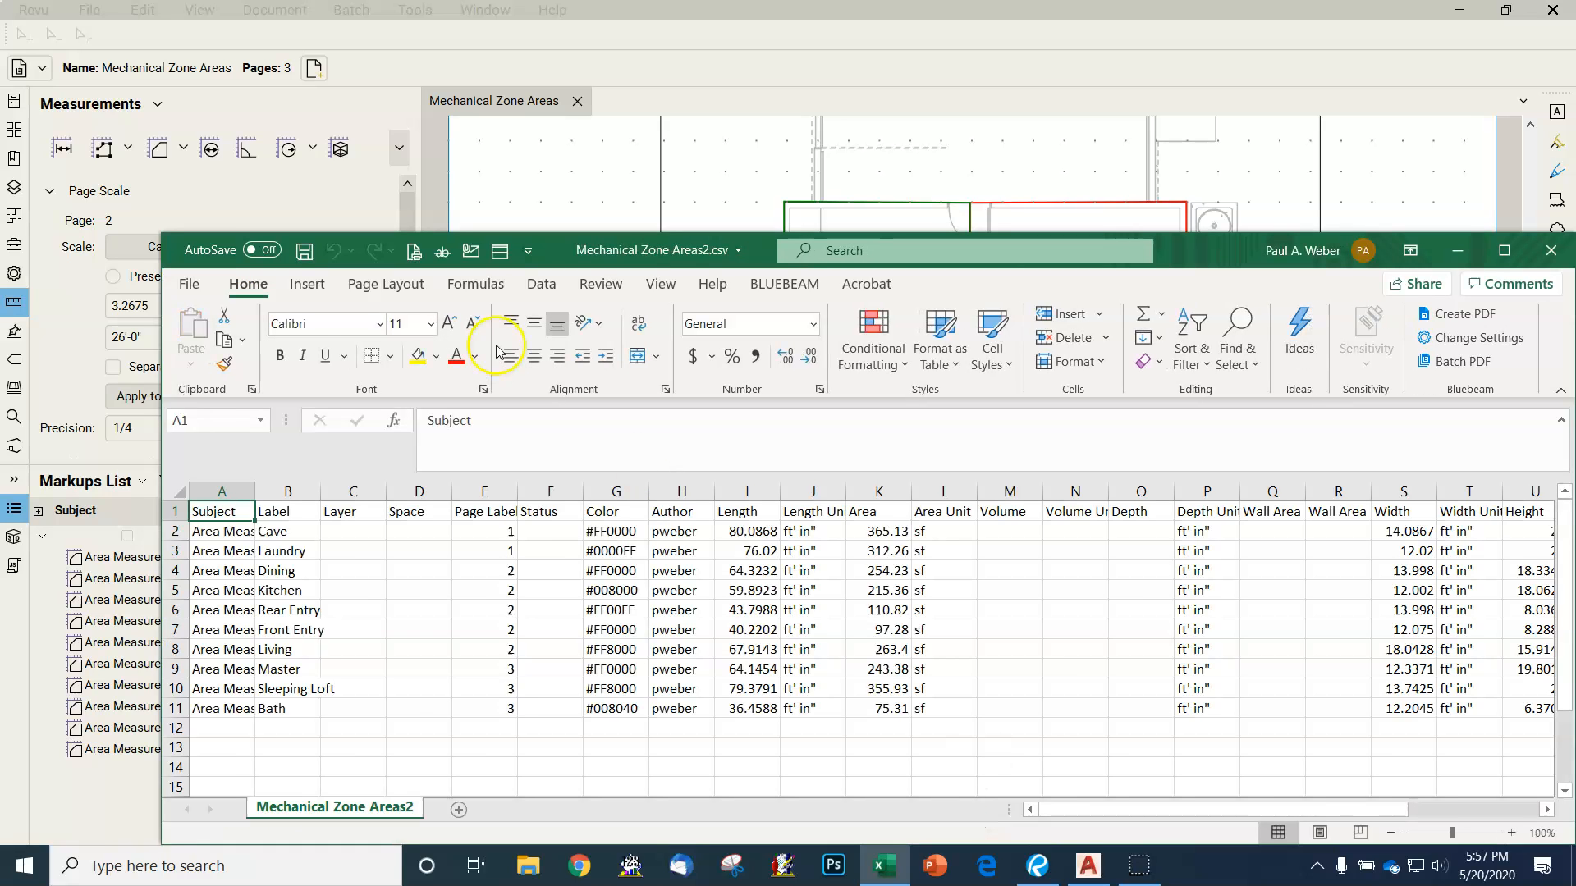
- Widen the Excel window and the Subject column so the full subject text fits
left_click(164, 275)
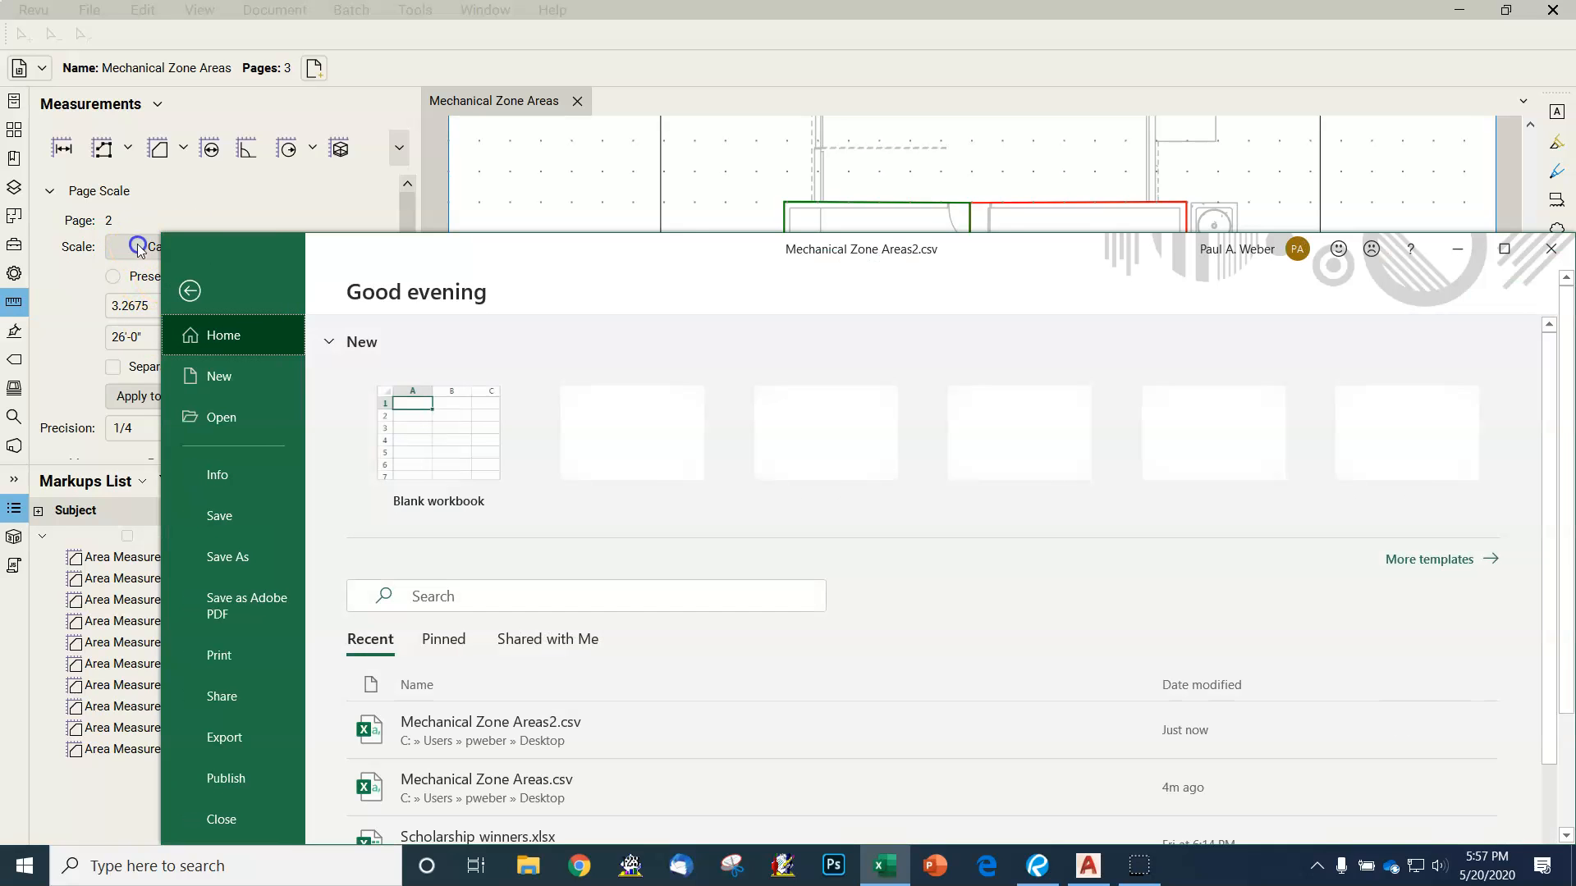
left_click(190, 292)
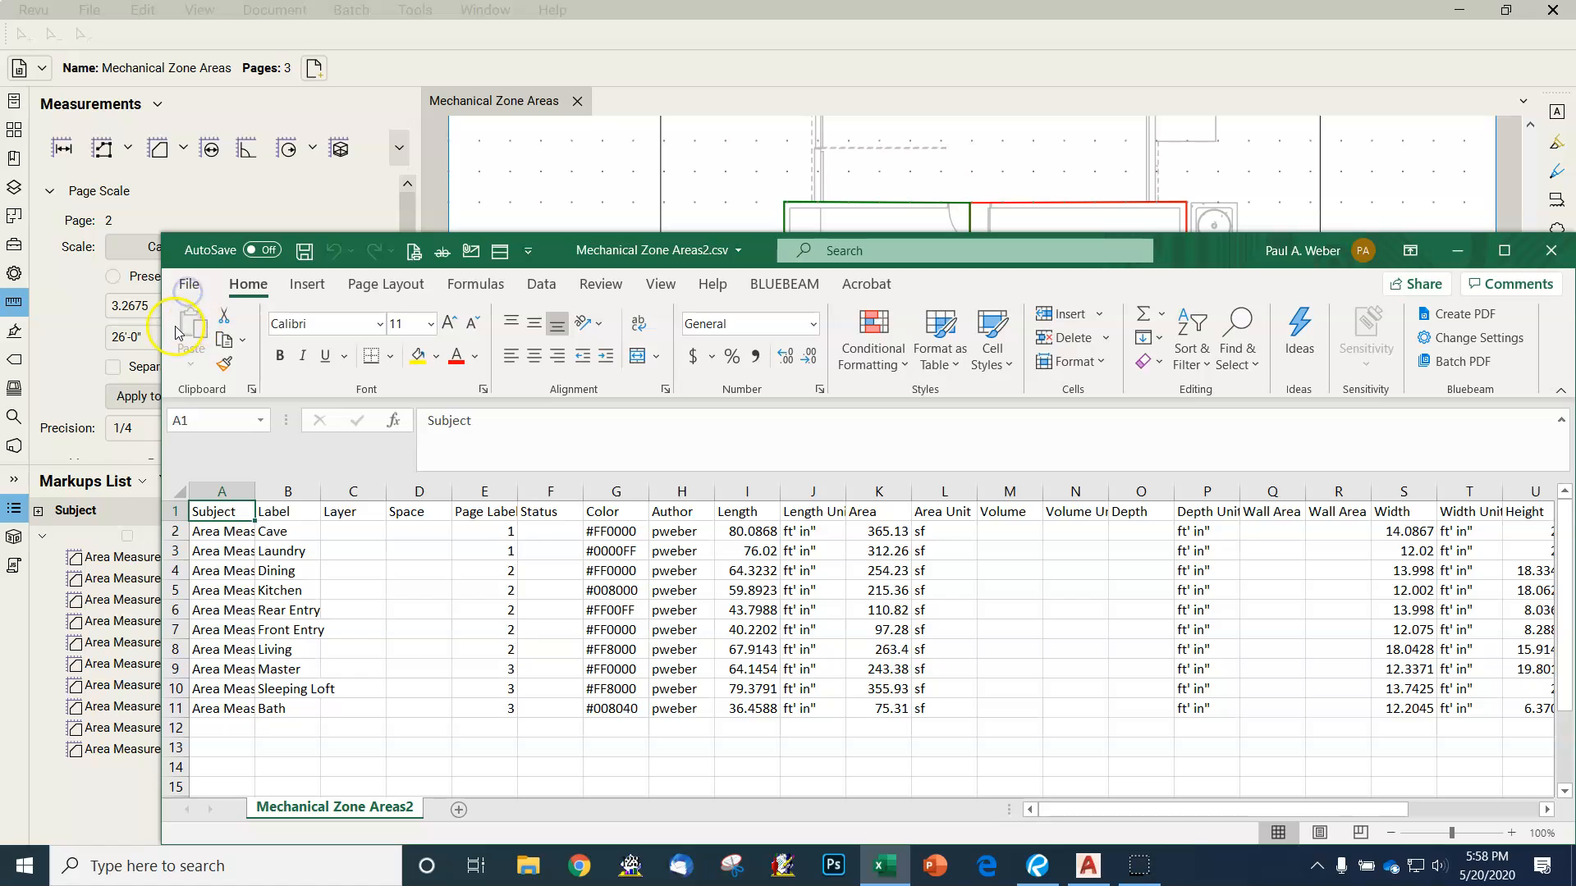
left_click_drag(161, 326, 67, 312)
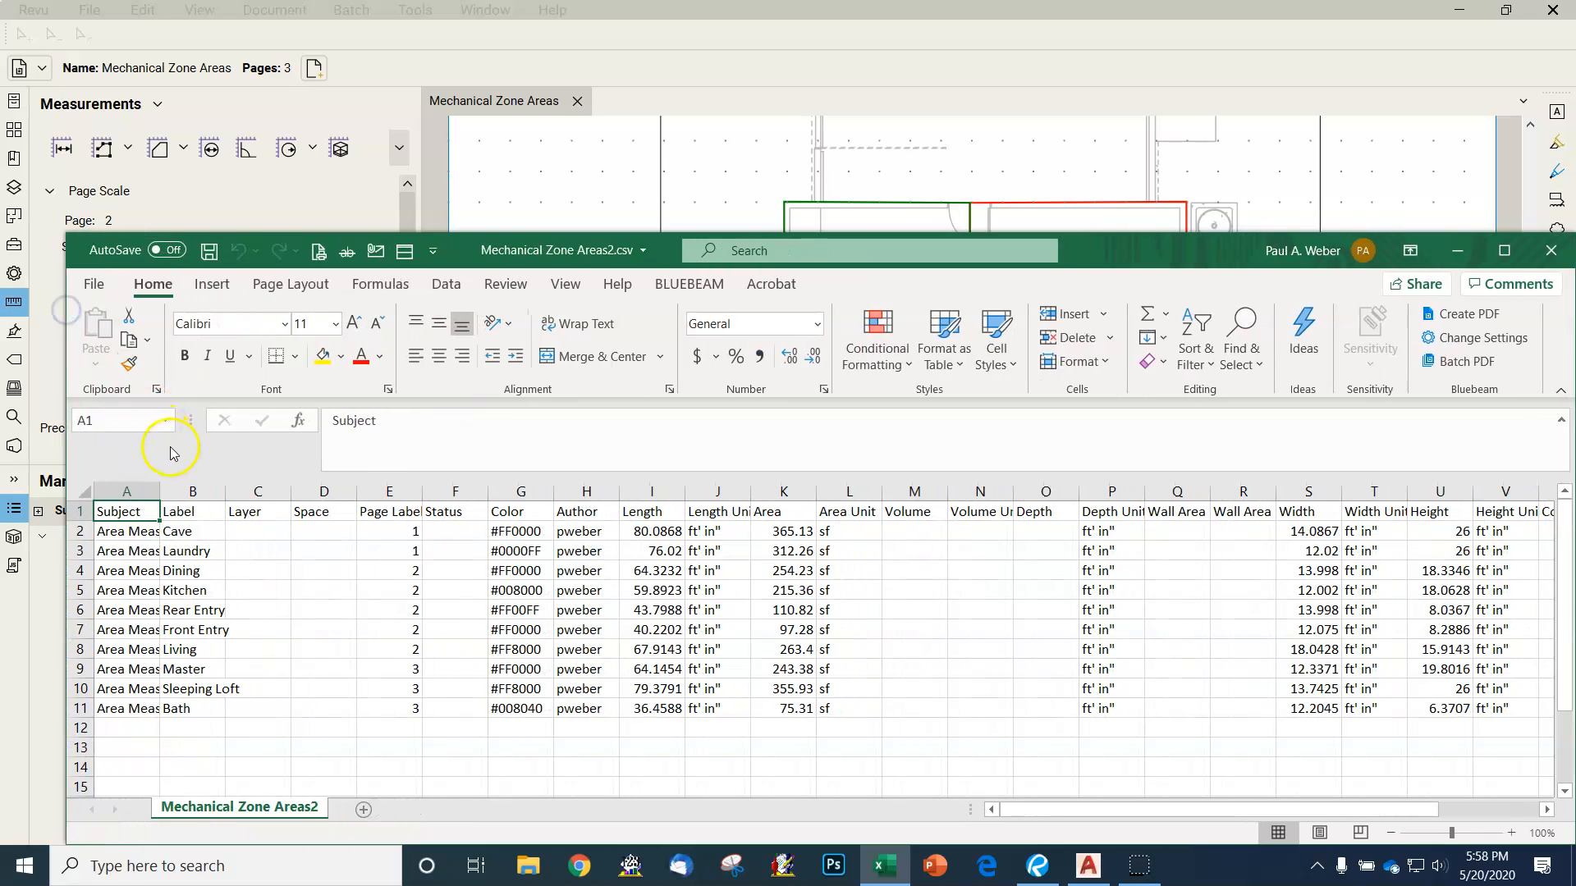
left_click_drag(160, 491, 225, 489)
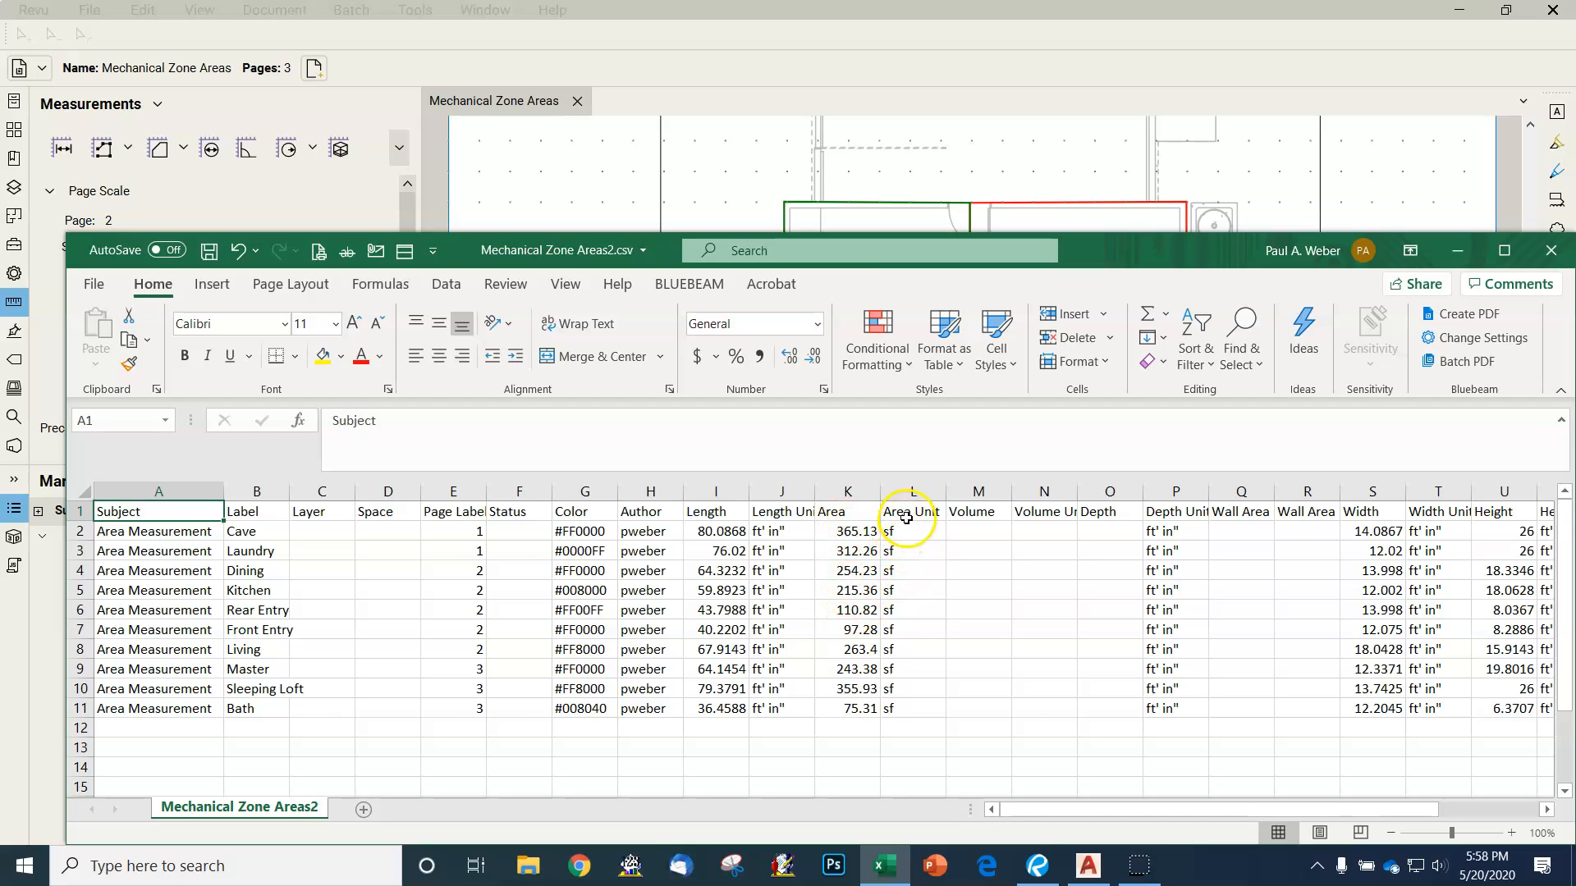
- Replace the Volume heading in cell M1 with CFM
left_click(981, 516)
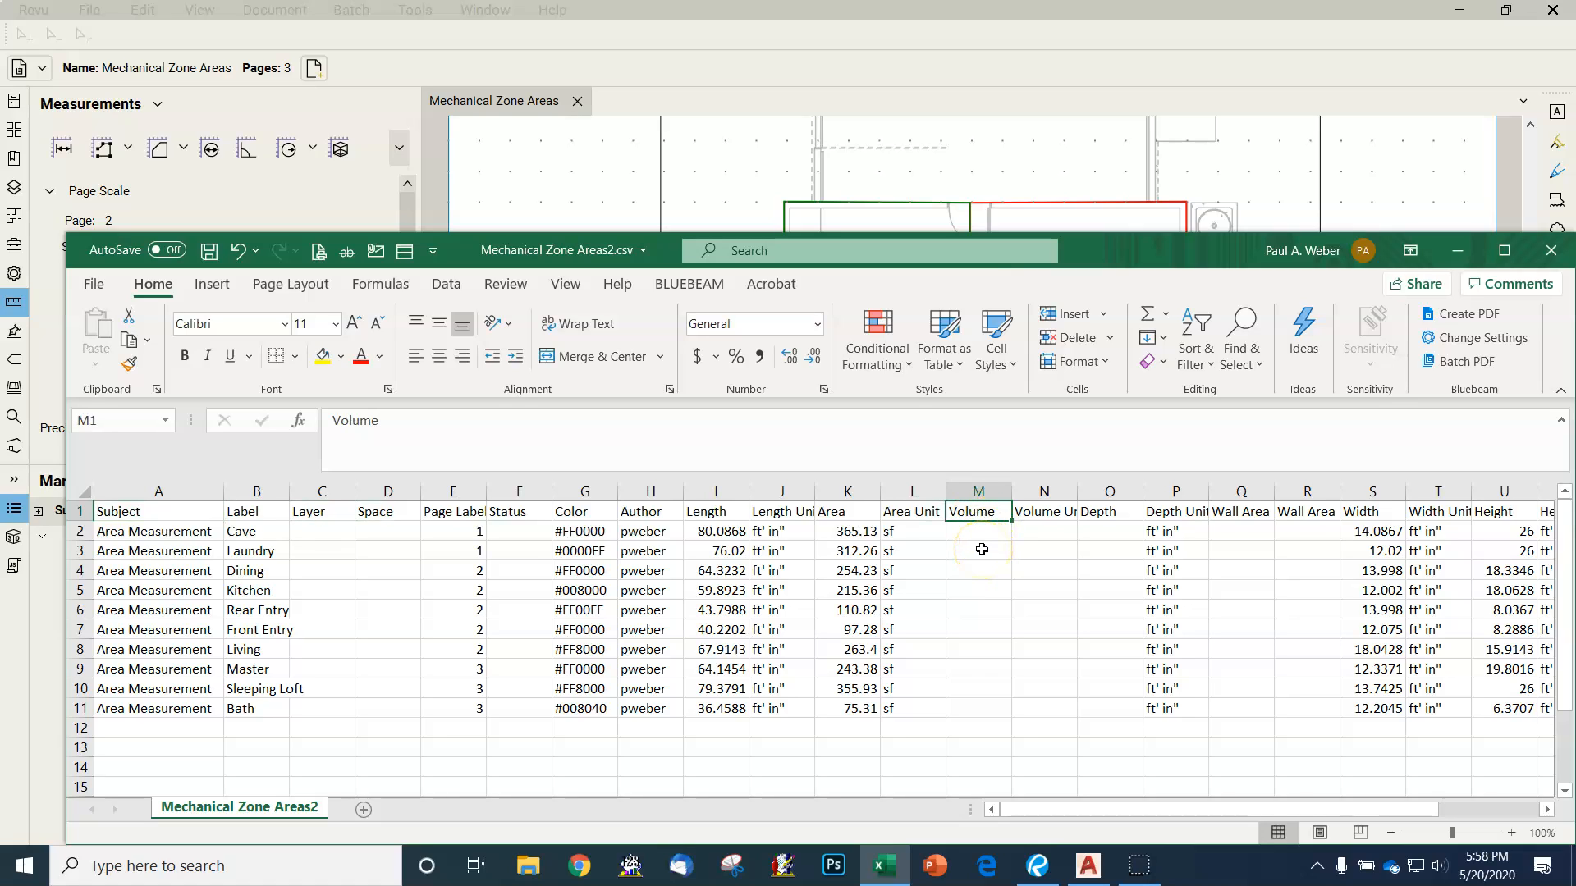
type("CFM")
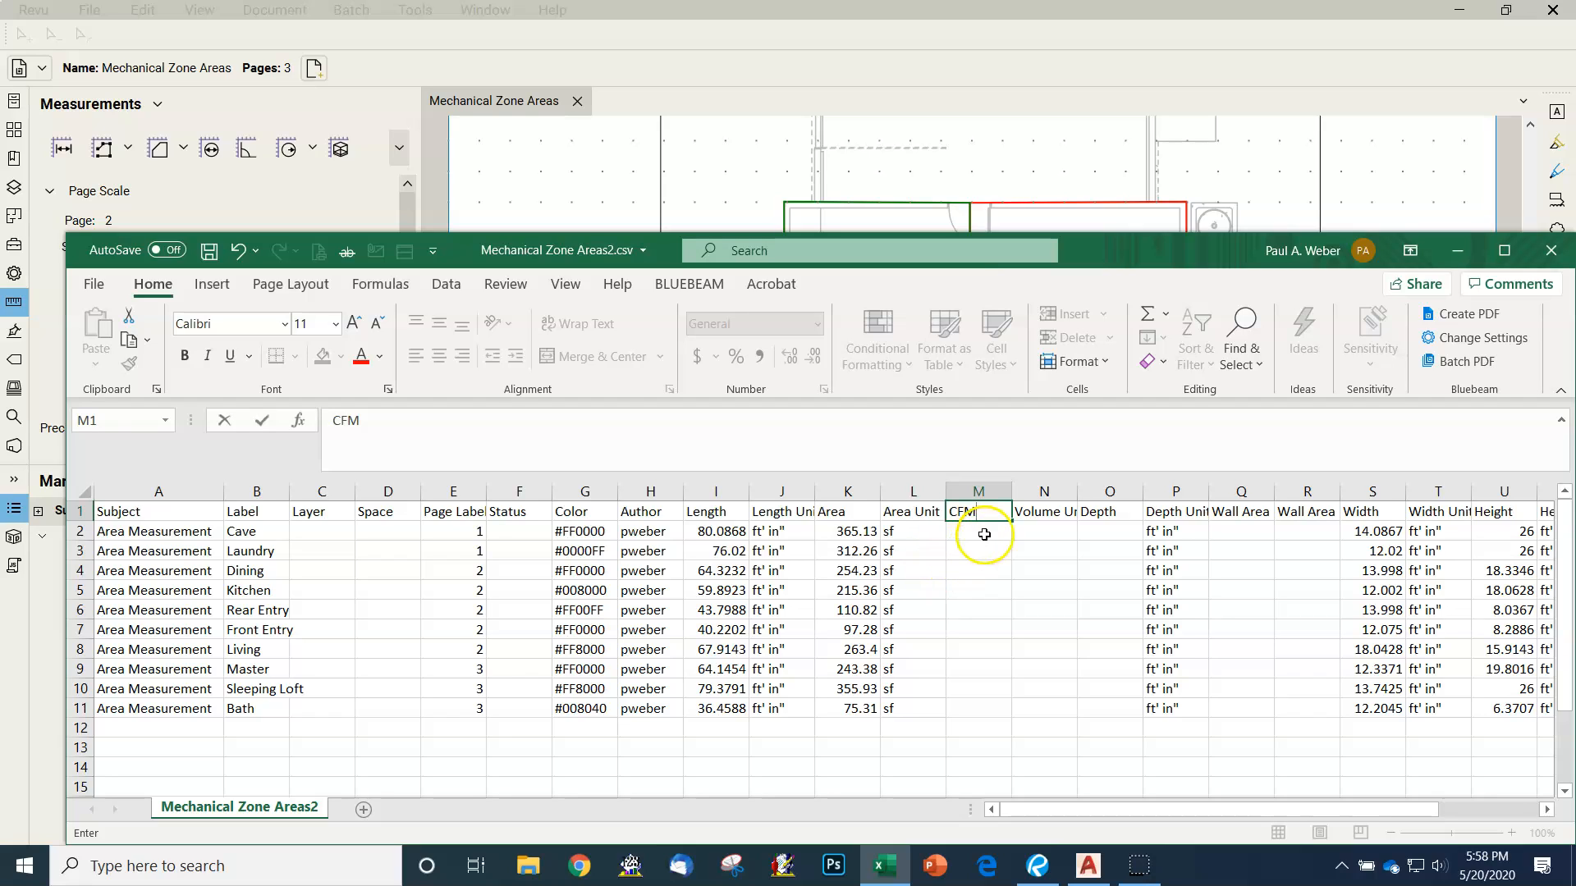
left_click(986, 532)
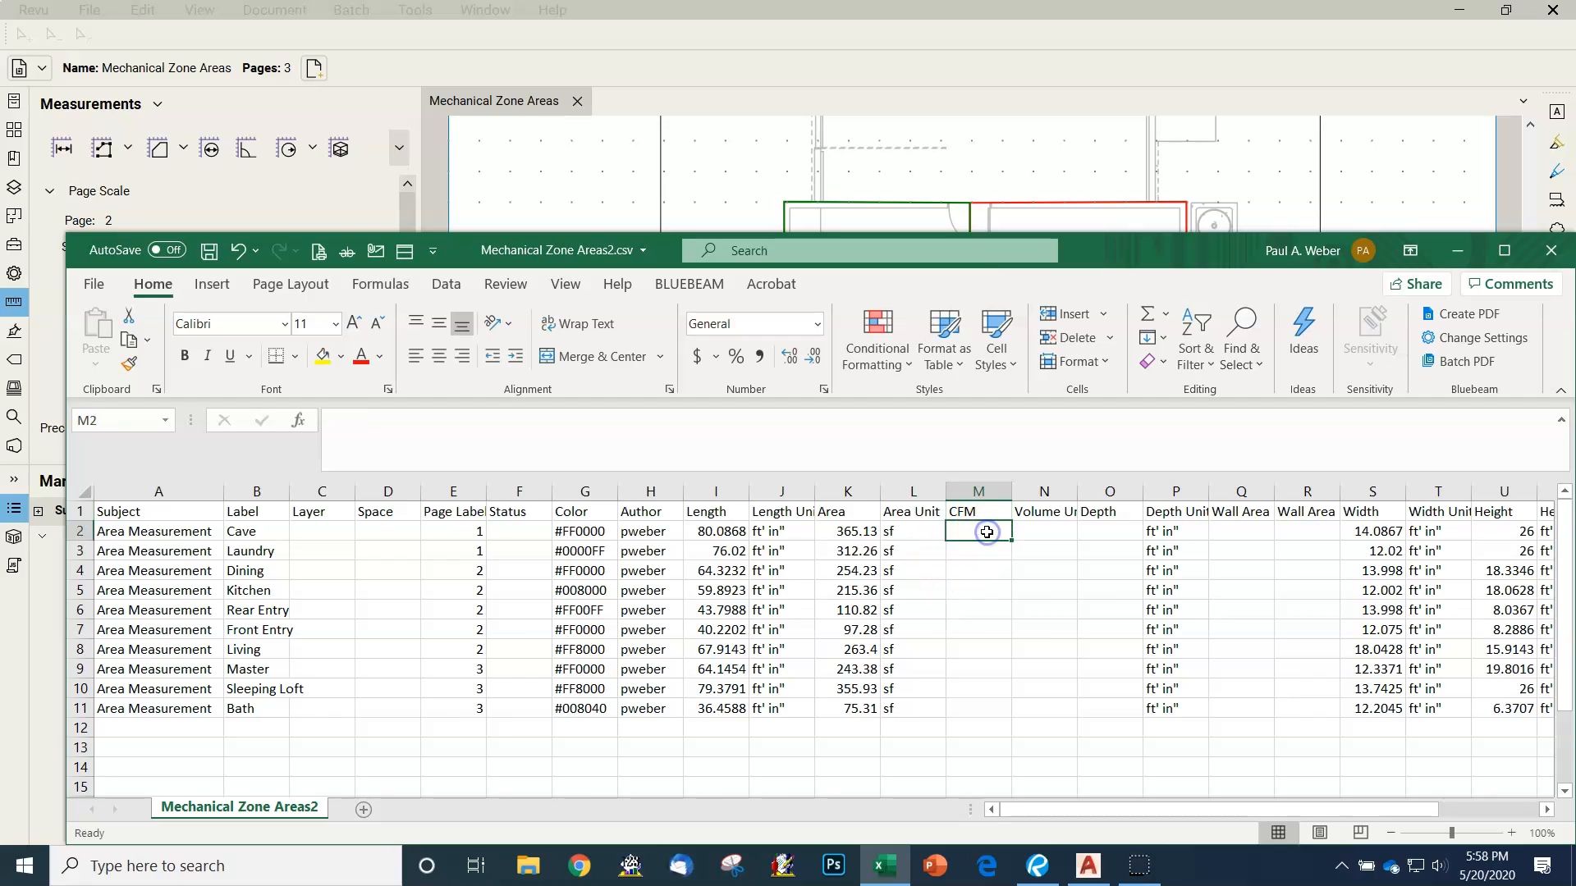
- Calculate the Cave's CFM in cell M2 with the formula =K2*0.75
left_click(857, 533)
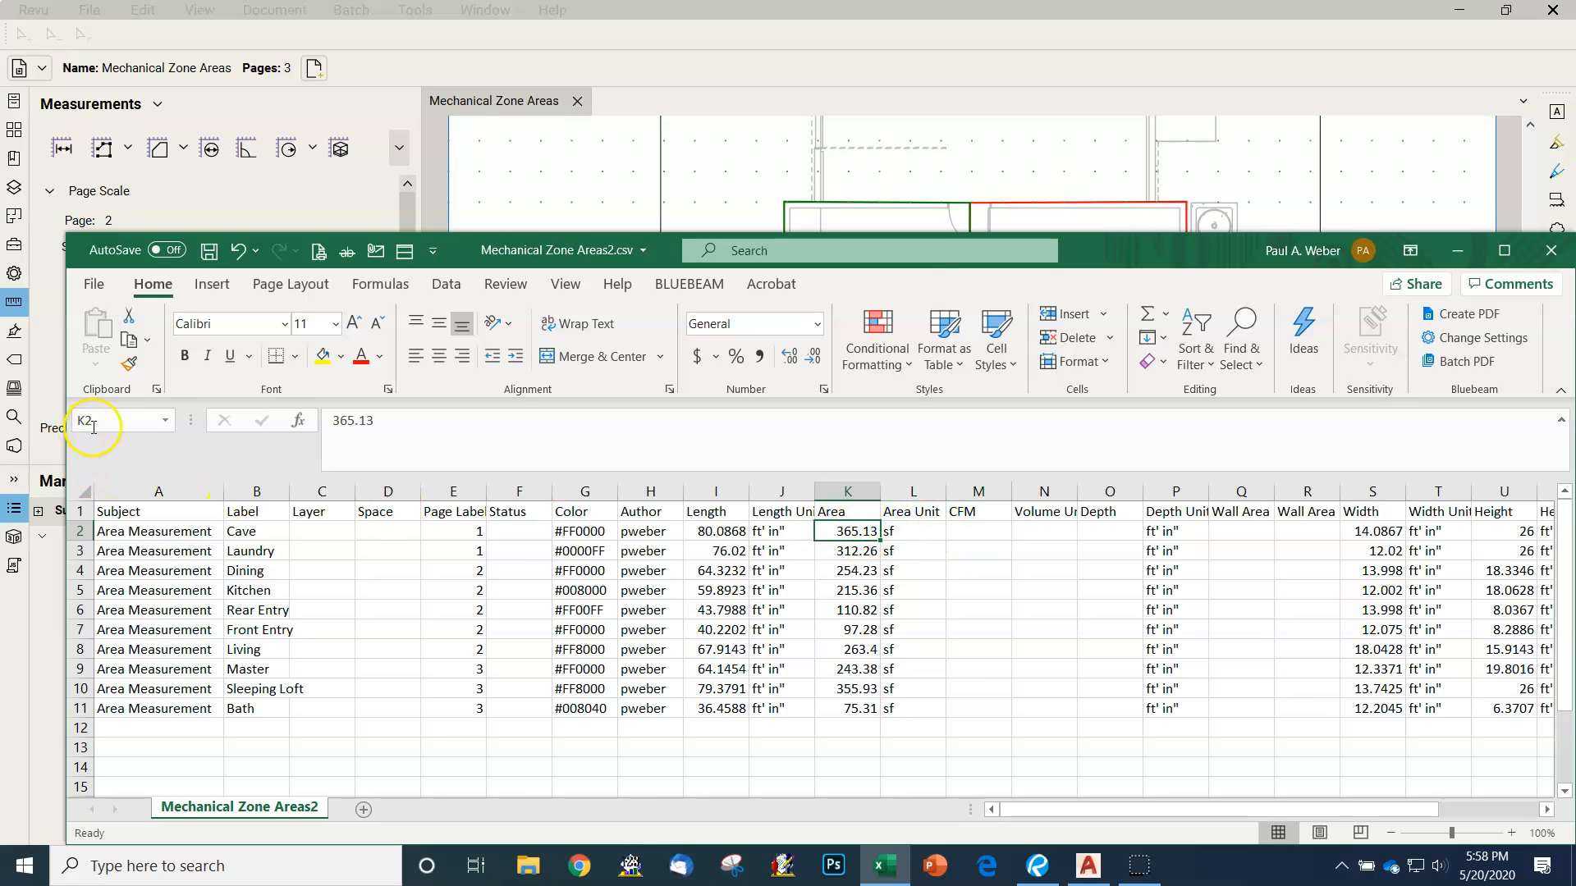
left_click(965, 531)
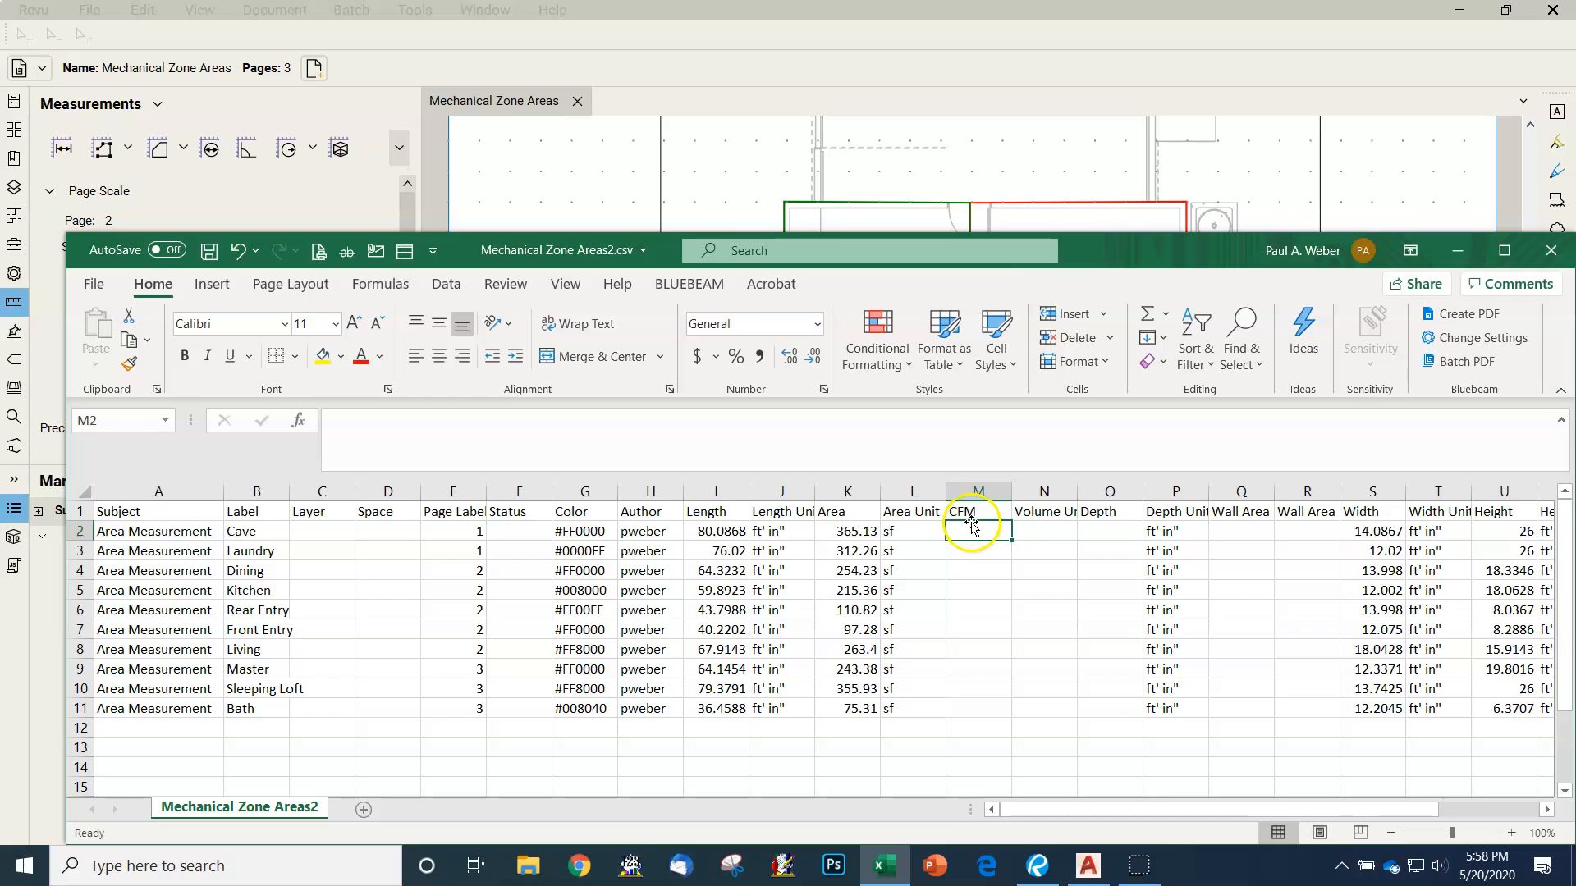
type("=")
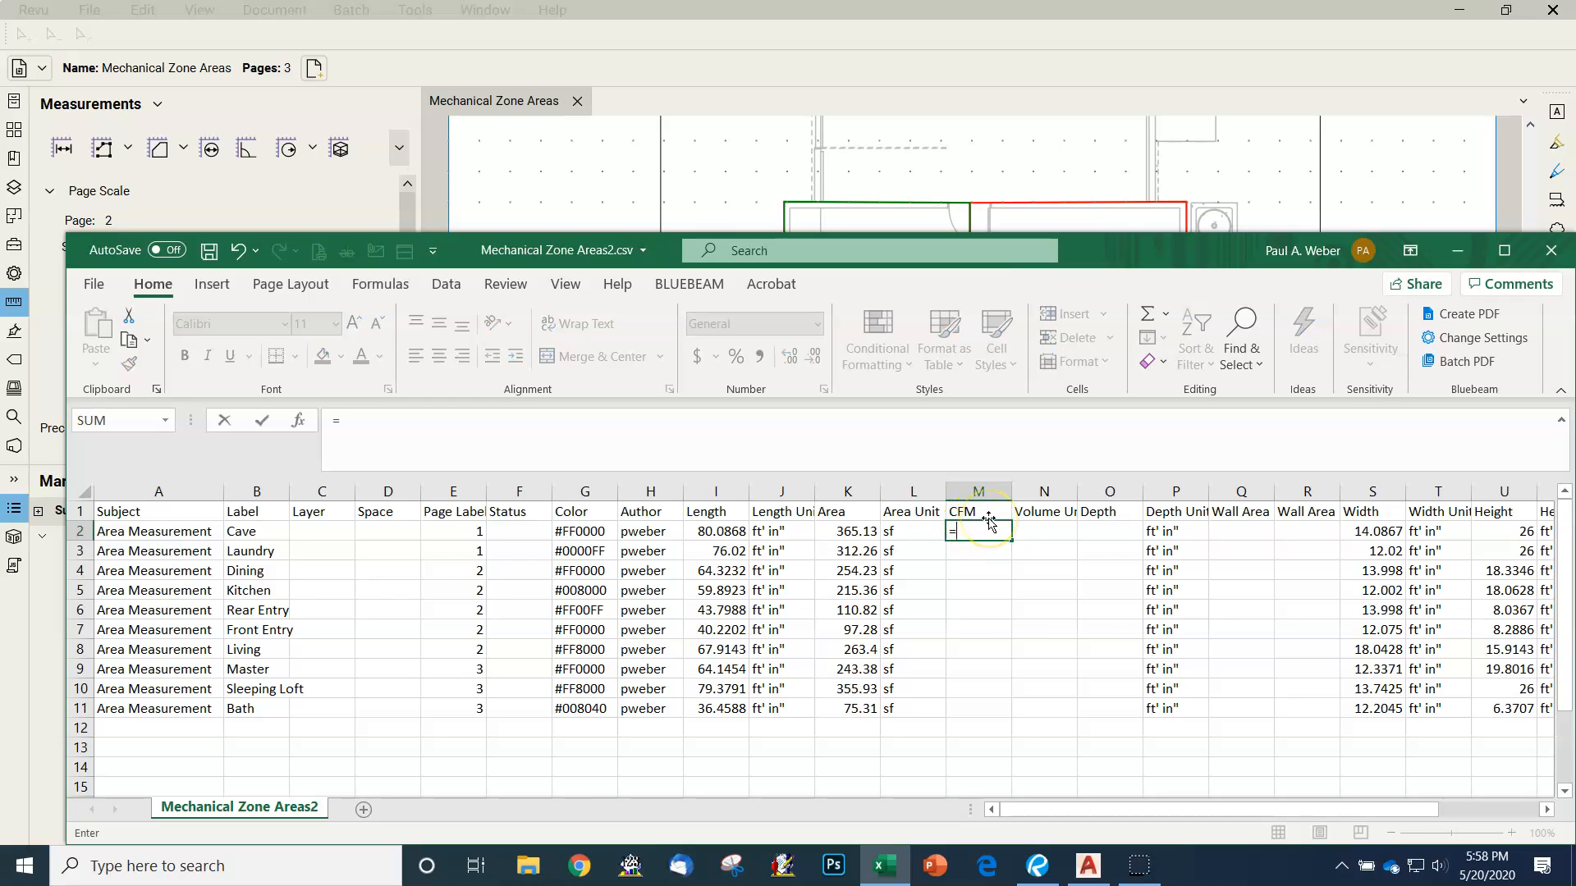
left_click(860, 534)
left_click(854, 531)
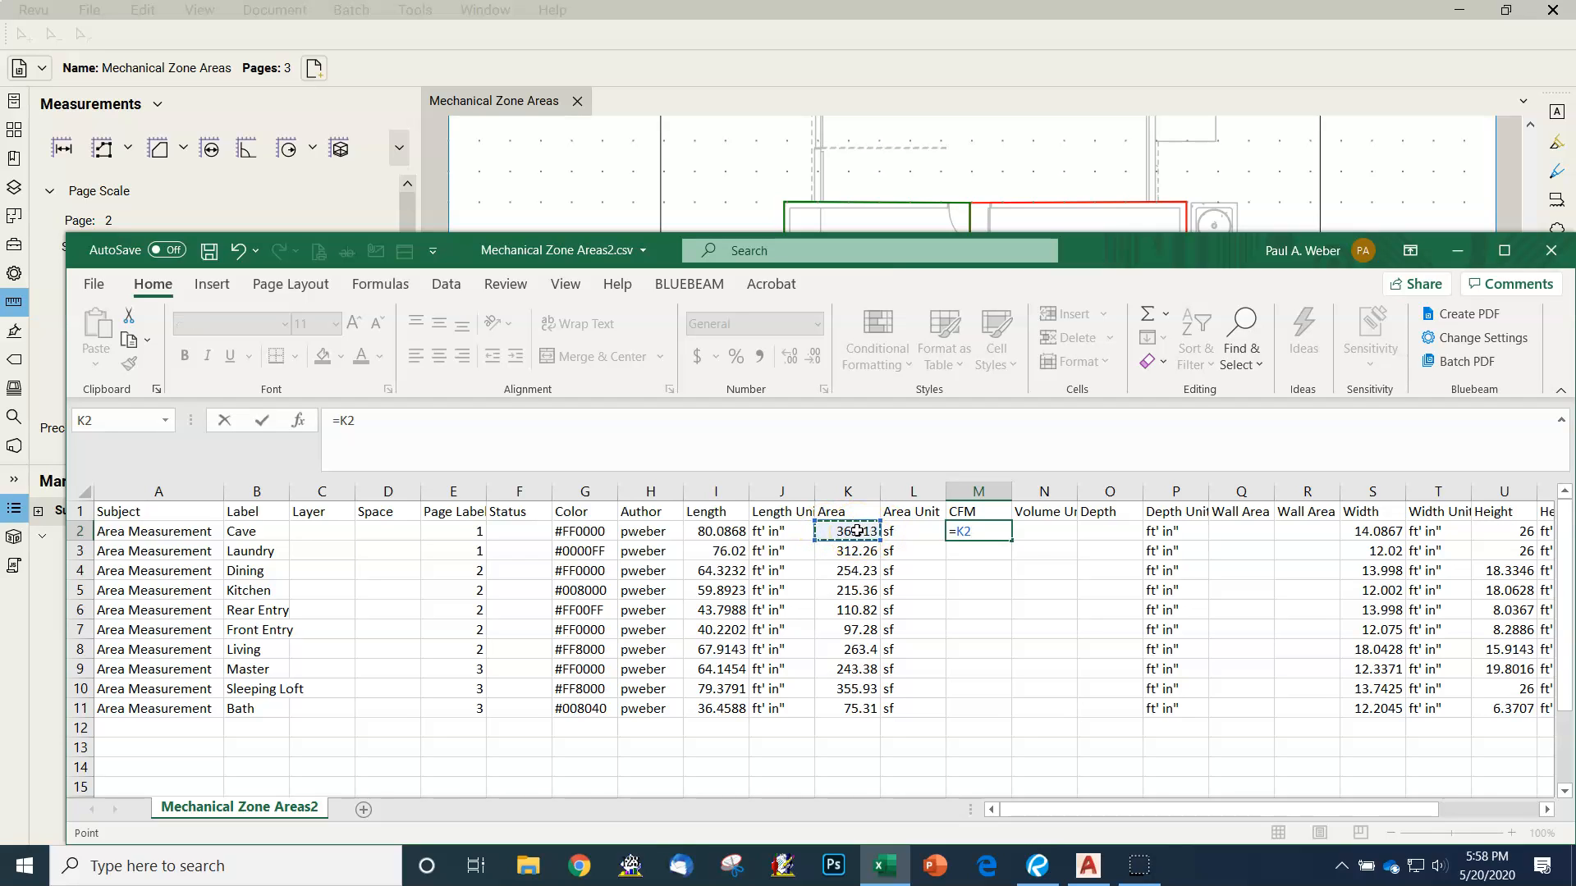
type("*")
key("Return")
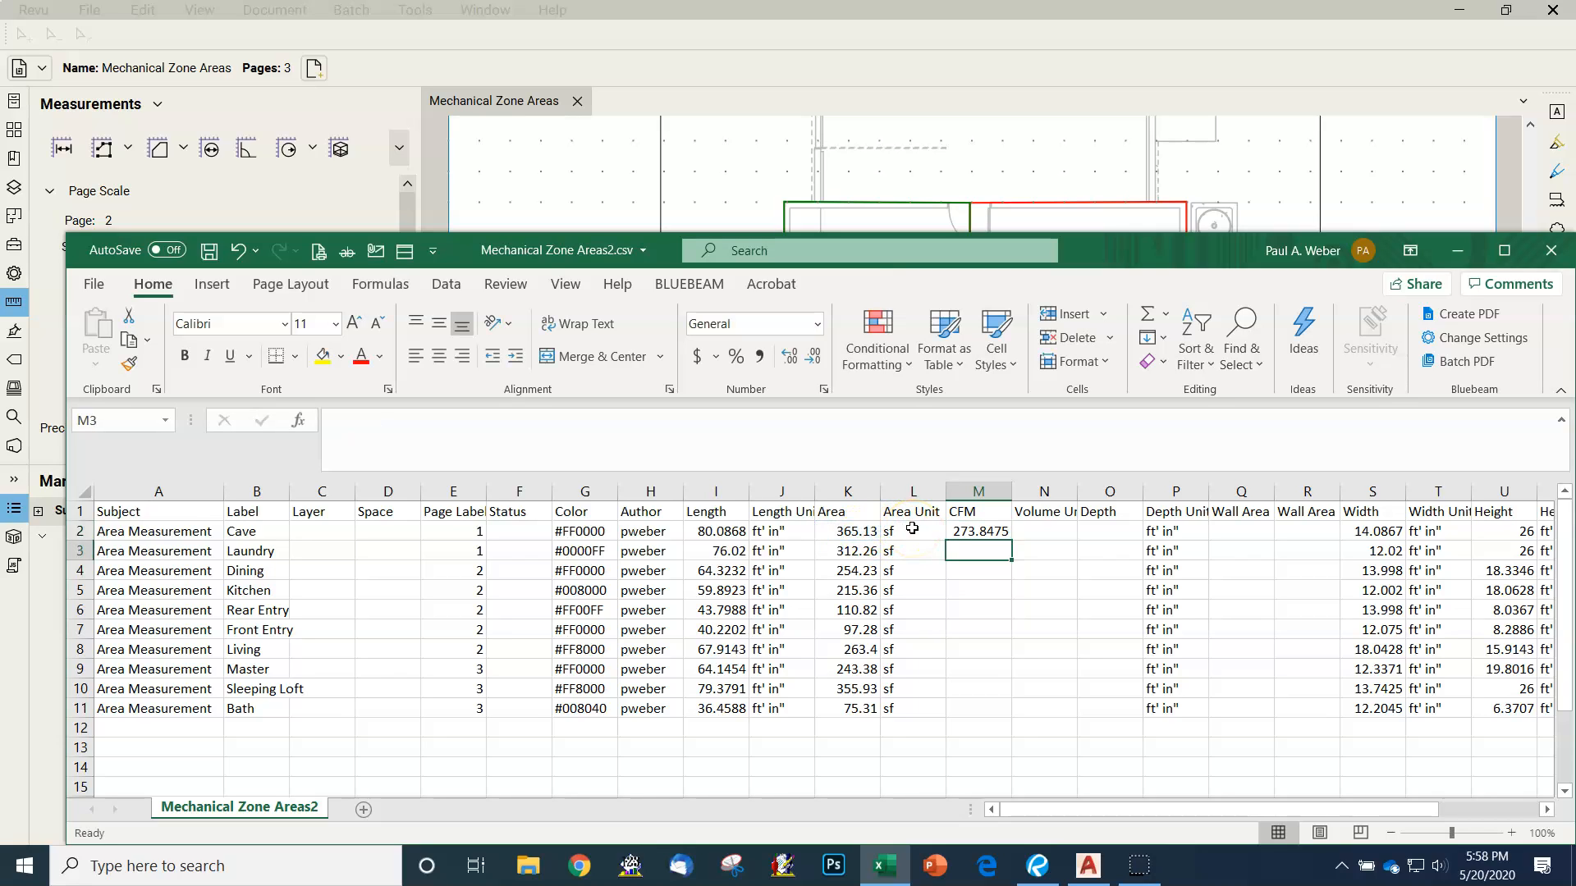
- Format the Cave's CFM value in M2 to display without decimal places
left_click(862, 532)
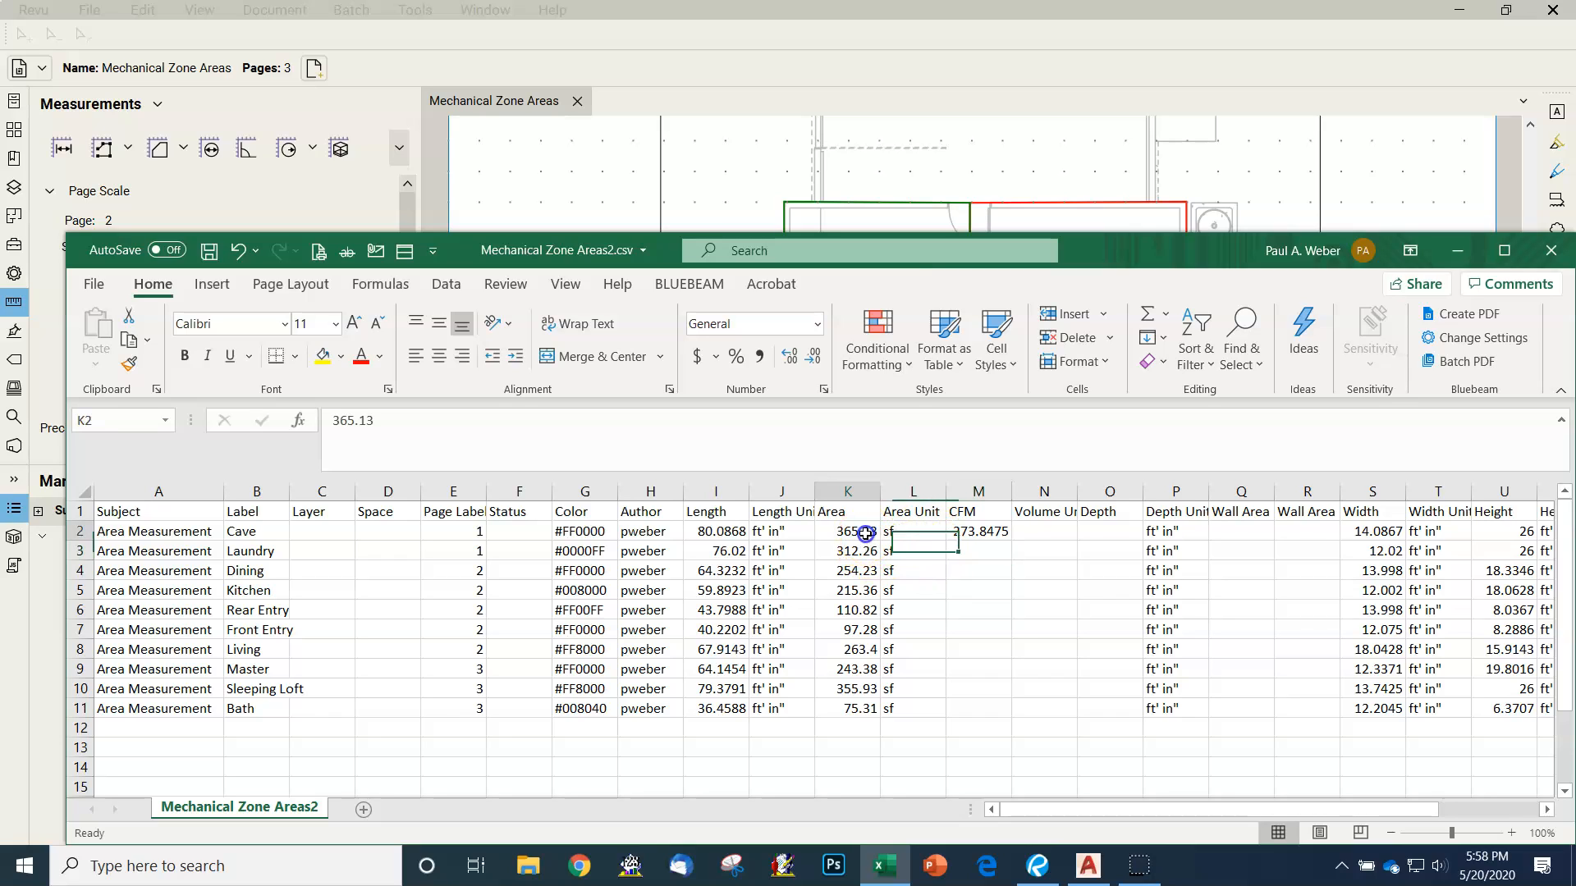
left_click(978, 536)
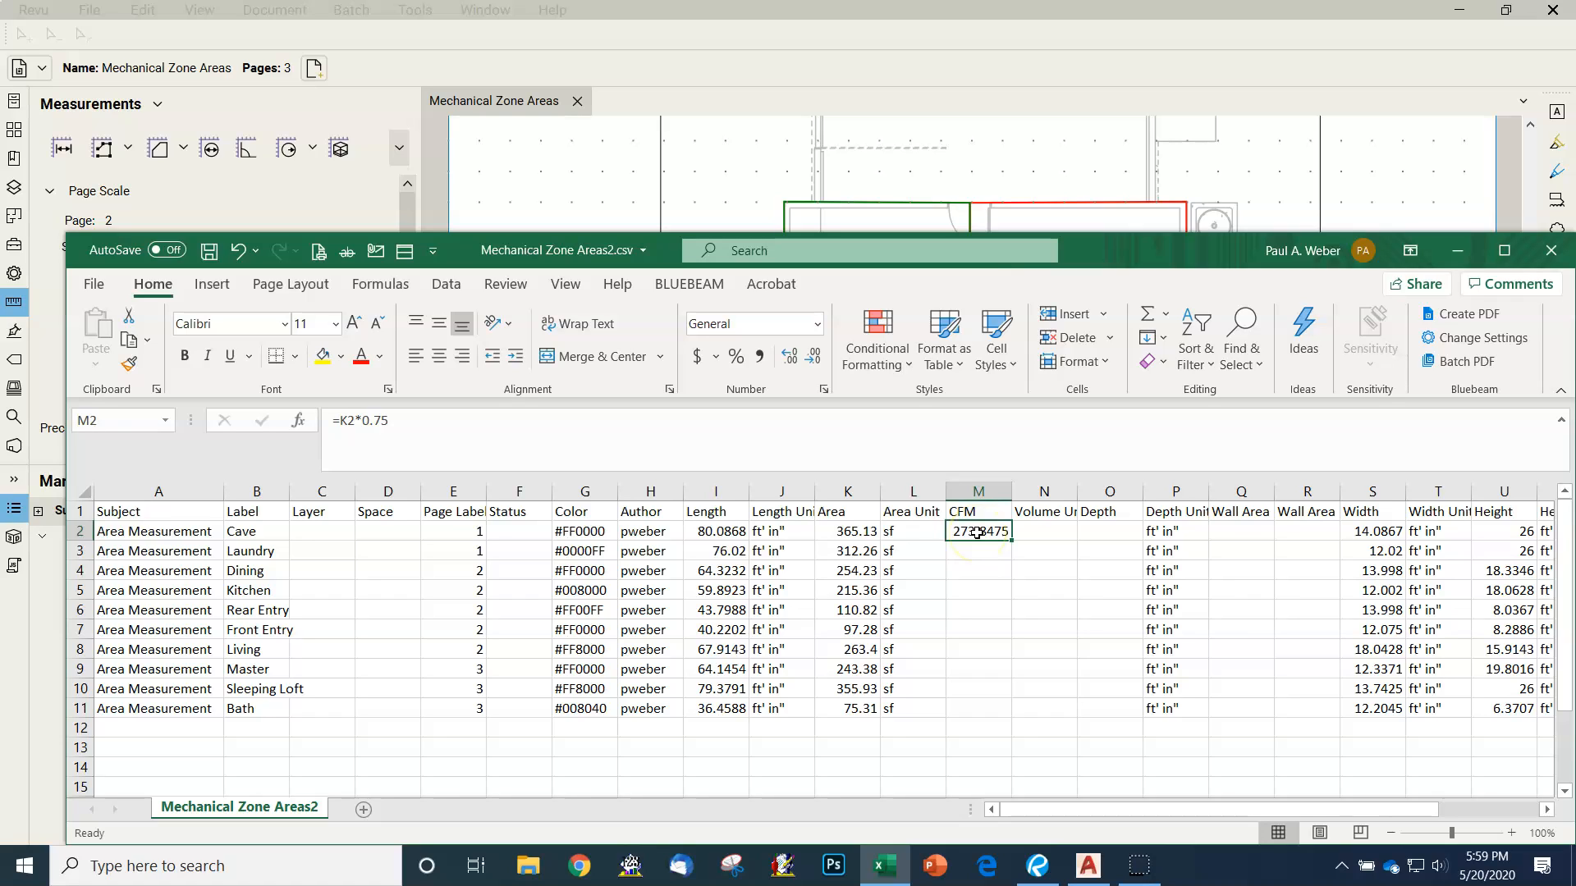
left_click(814, 359)
left_click(815, 358)
- Copy the Cave's CFM formula to cells M3 through M11 and check the copied formulas for Bath and Living
left_click(134, 338)
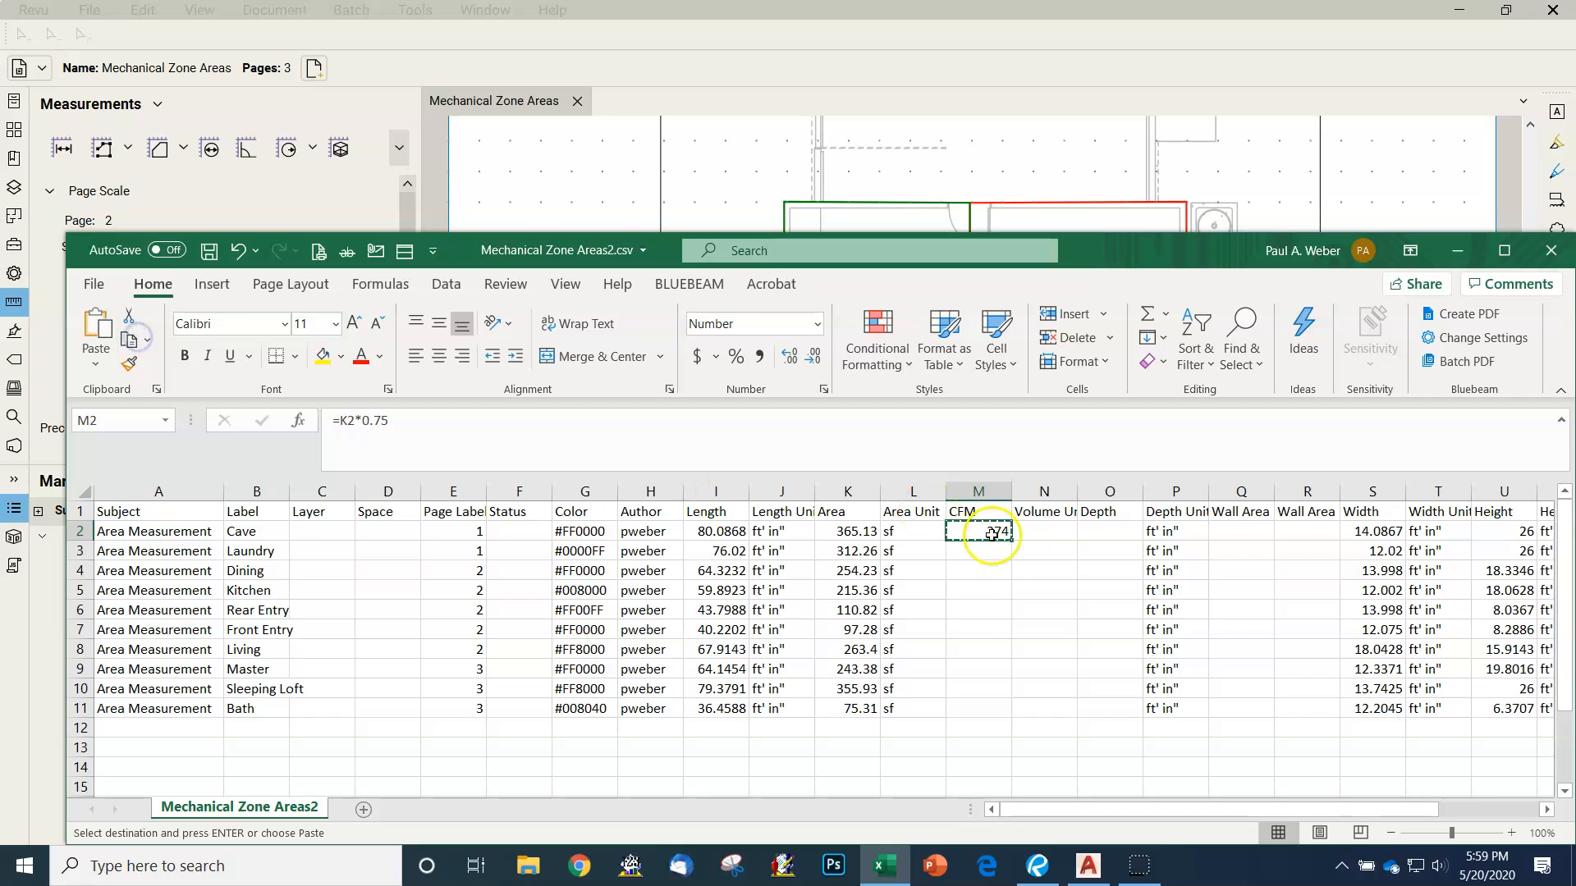
left_click_drag(977, 554, 982, 711)
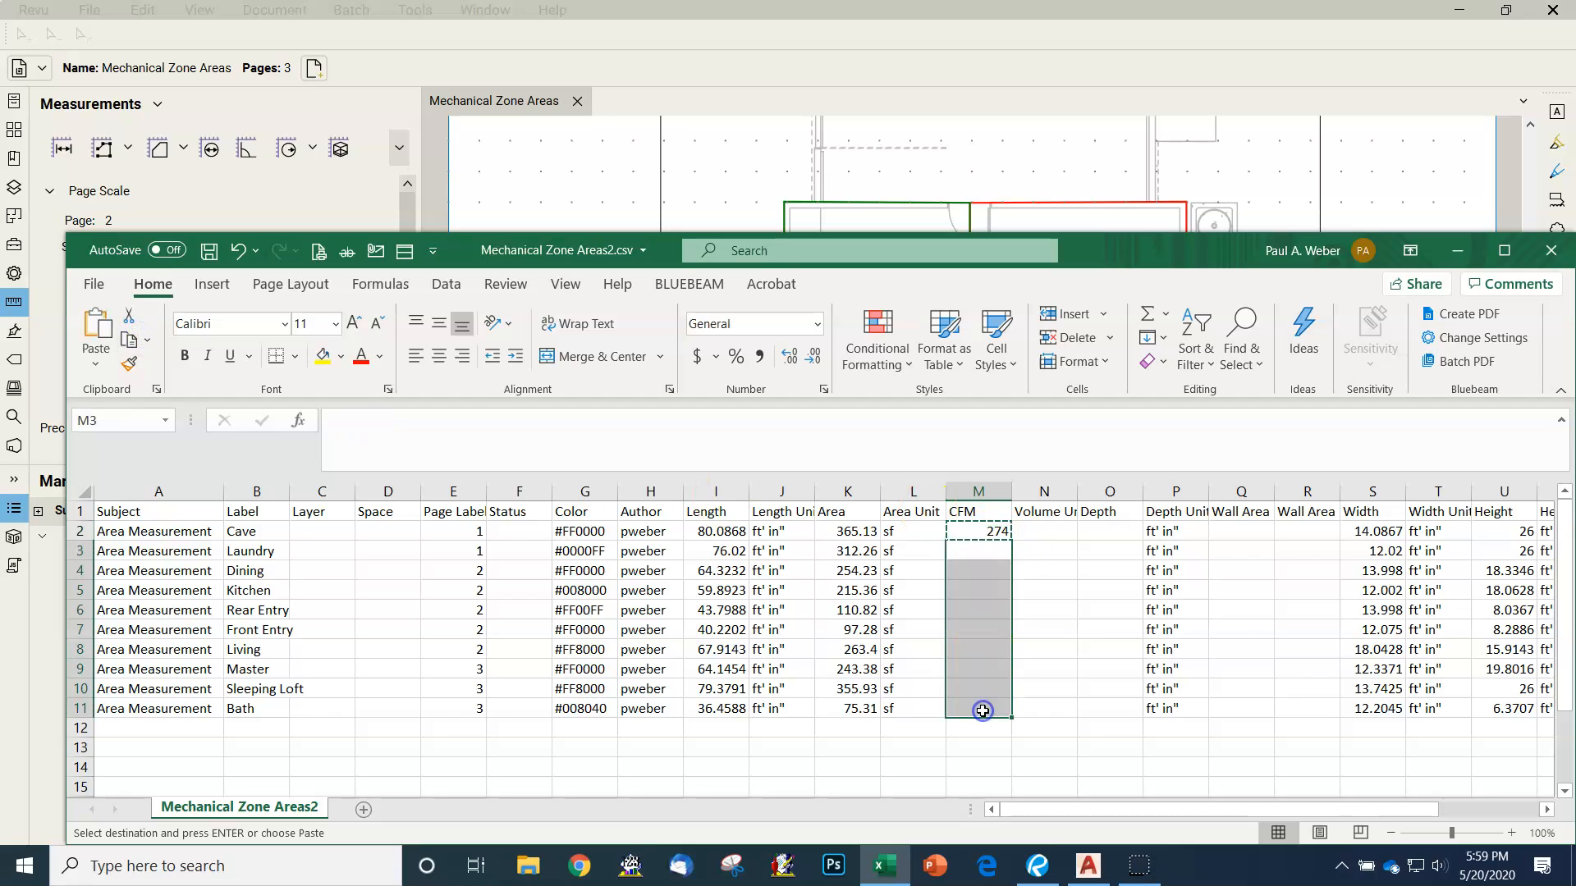
left_click(102, 349)
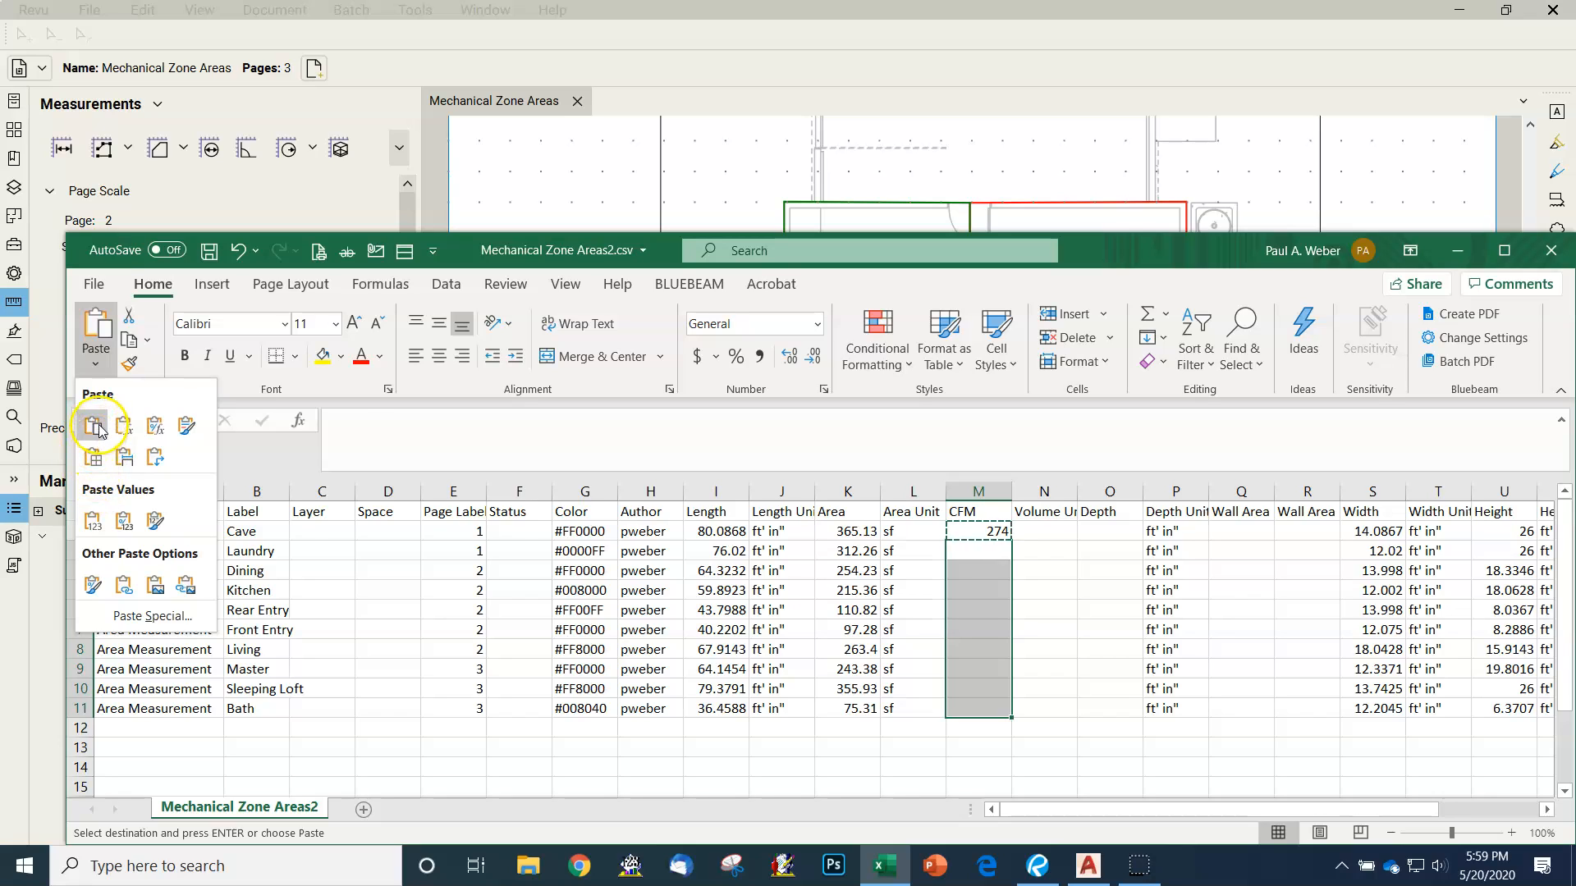
left_click(93, 458)
left_click(1049, 689)
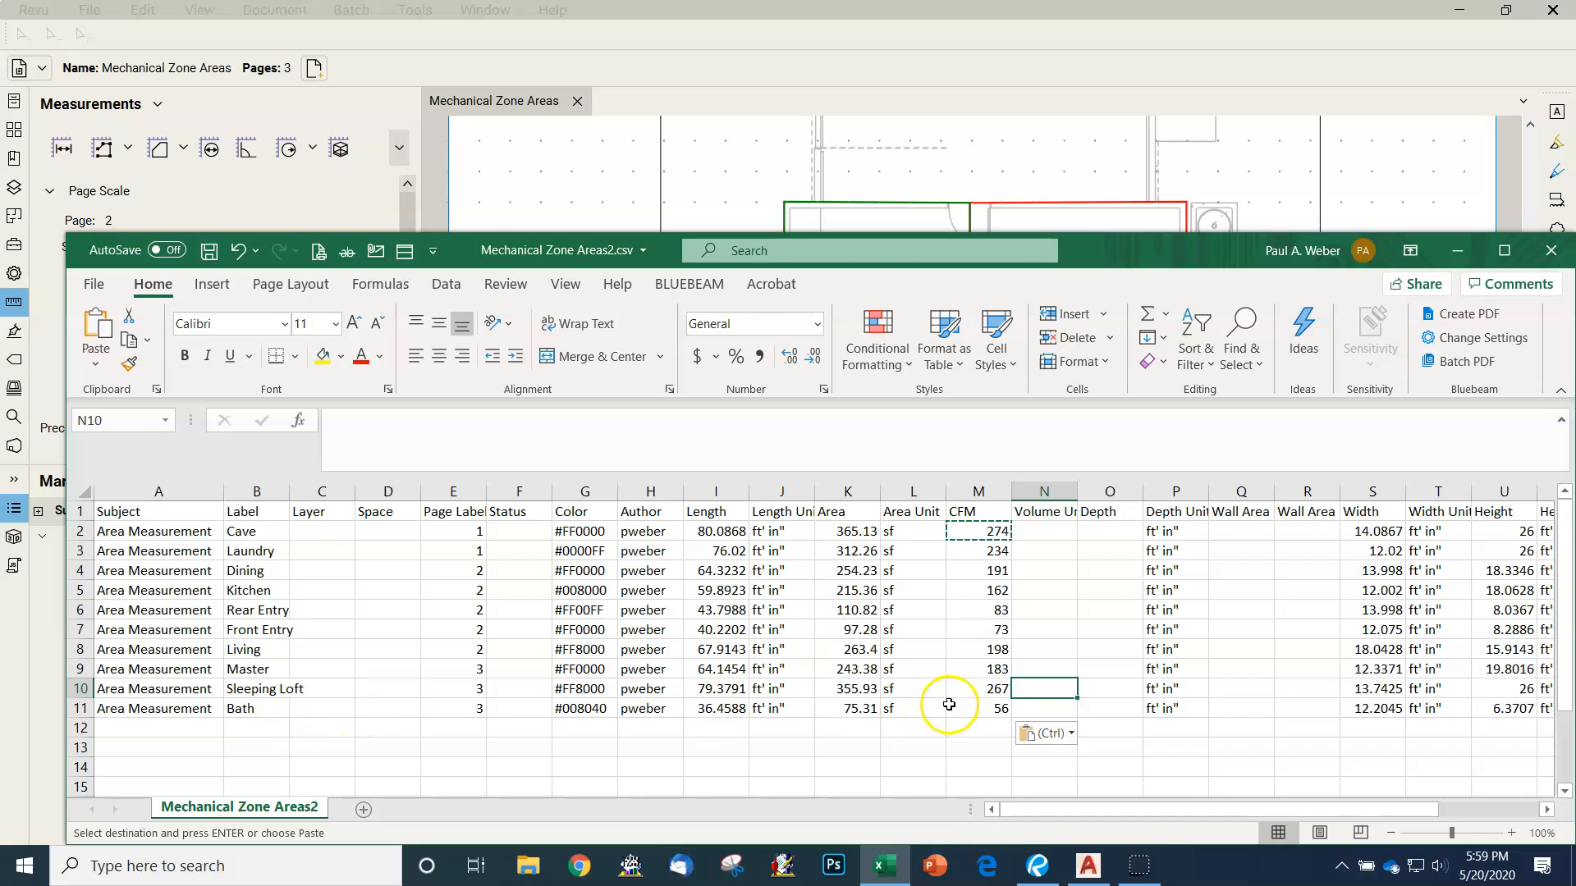
left_click(991, 711)
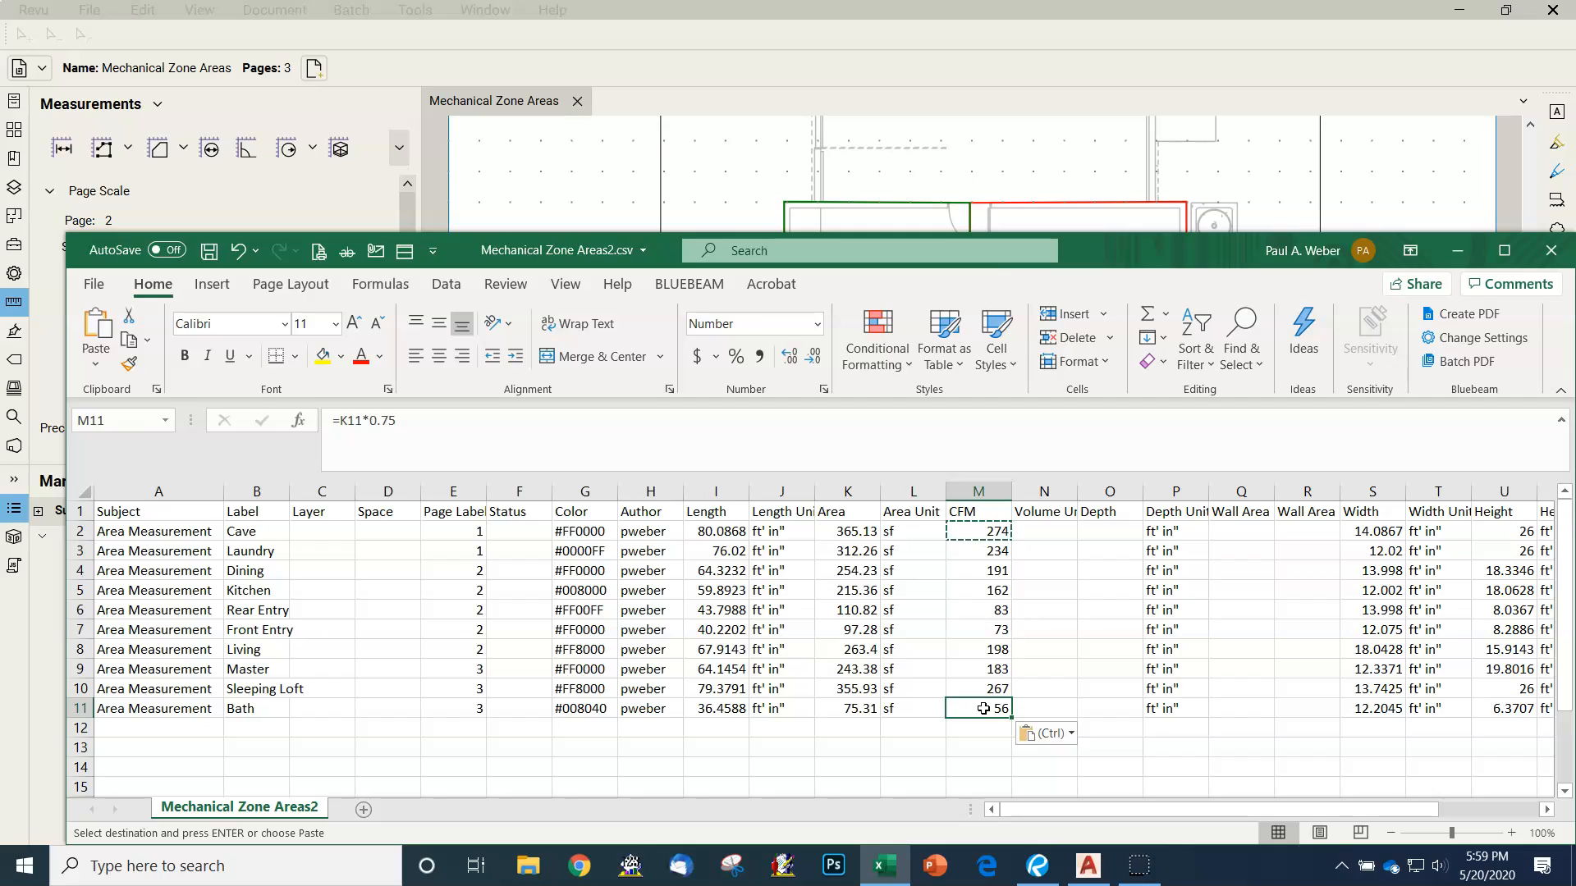
left_click(985, 649)
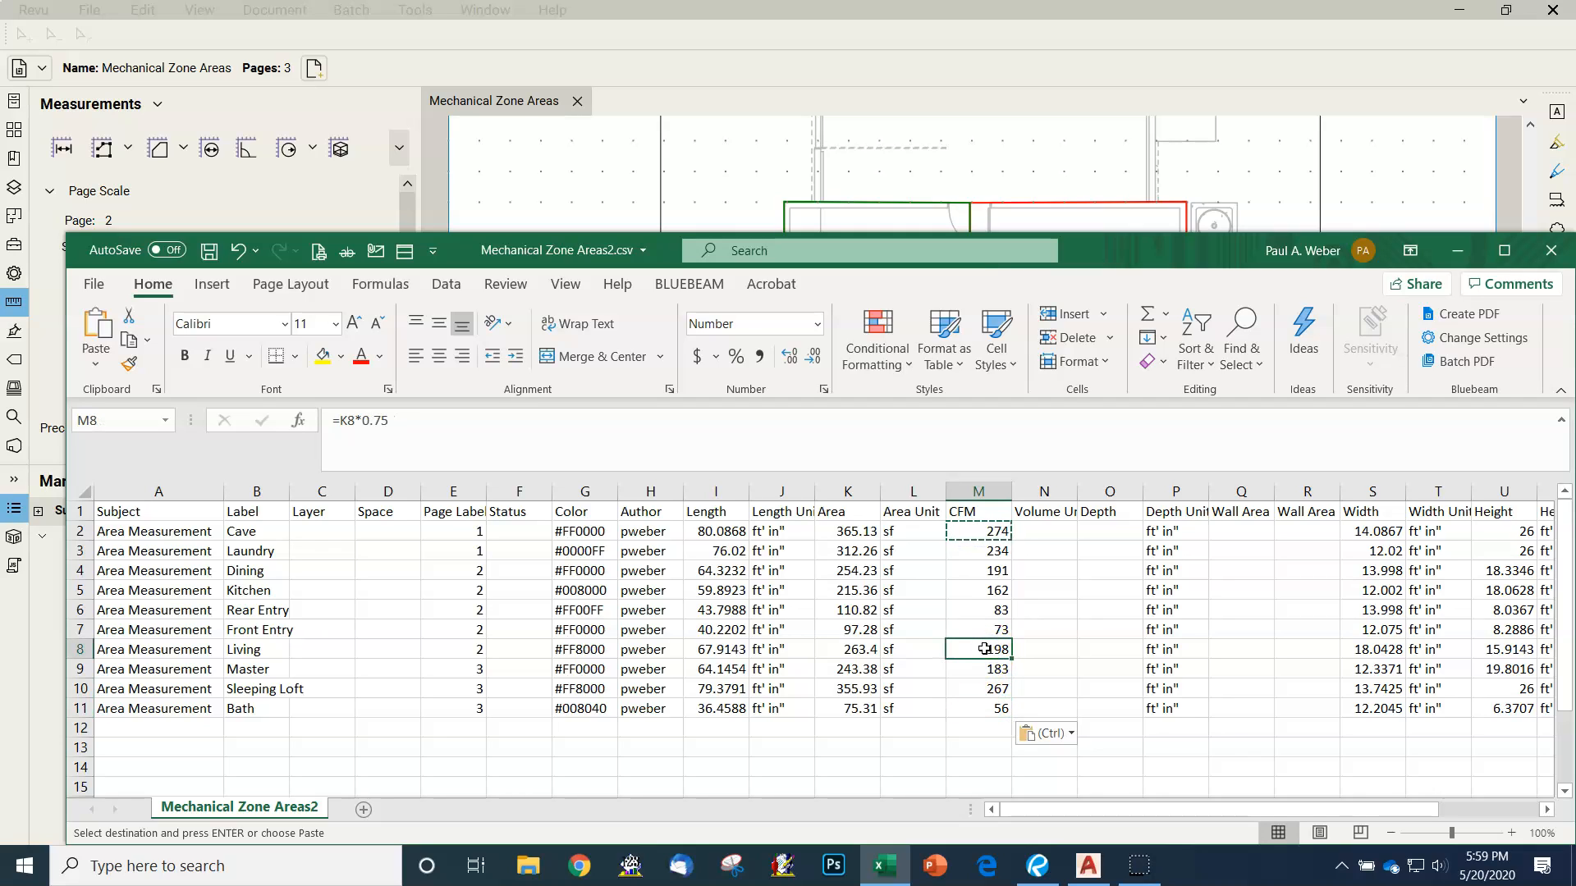
left_click(969, 652)
left_click(969, 652)
- Total the Area column in cell K12 with =SUM(K2:K11)
left_click(863, 724)
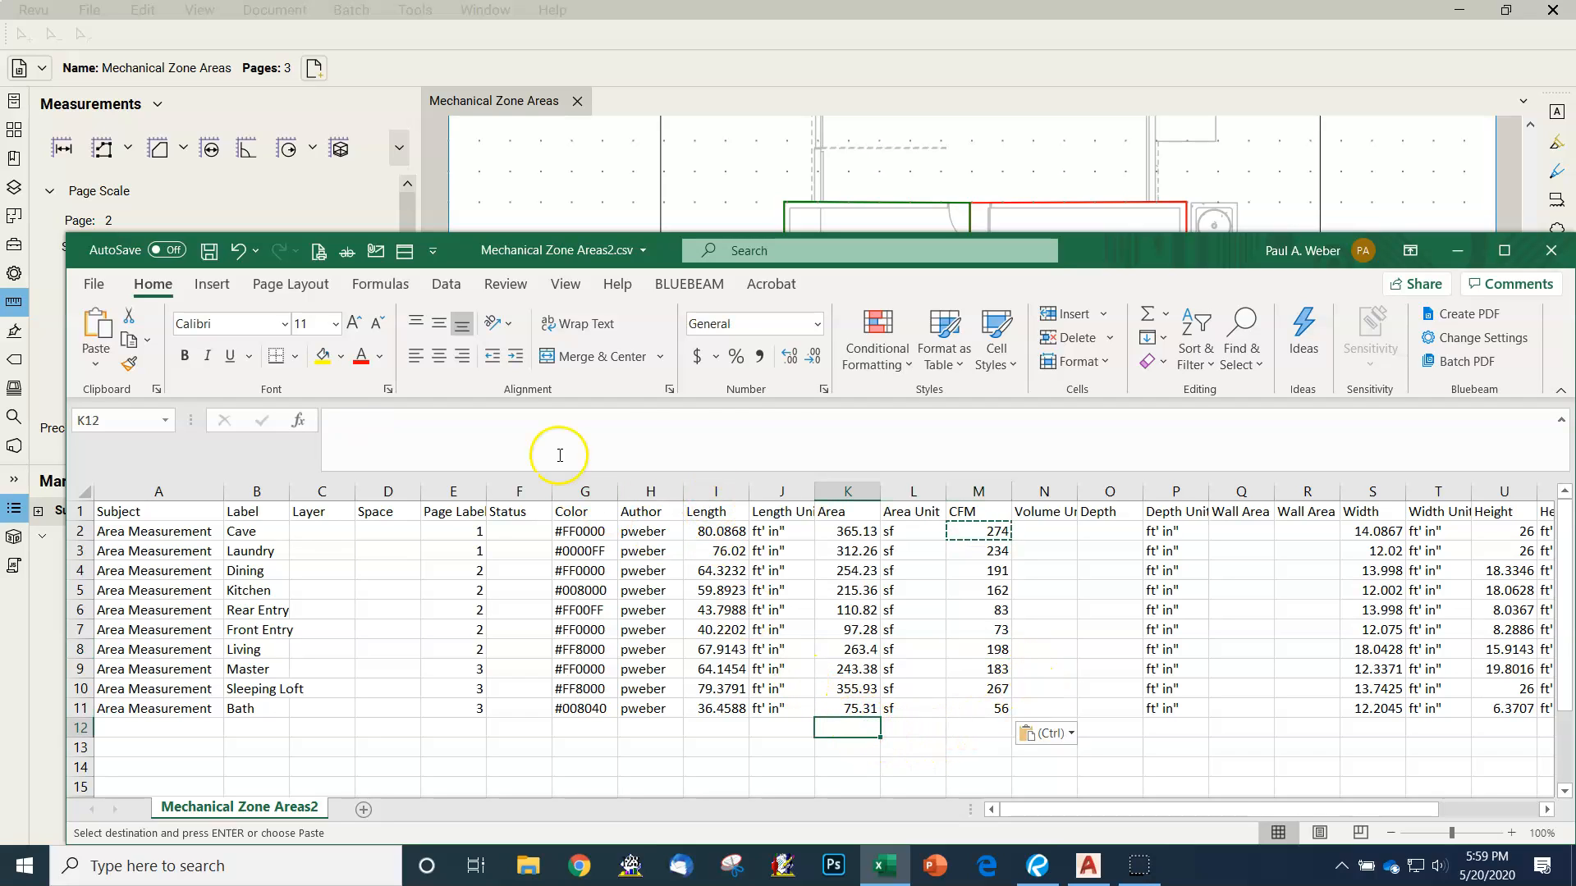
left_click(1148, 313)
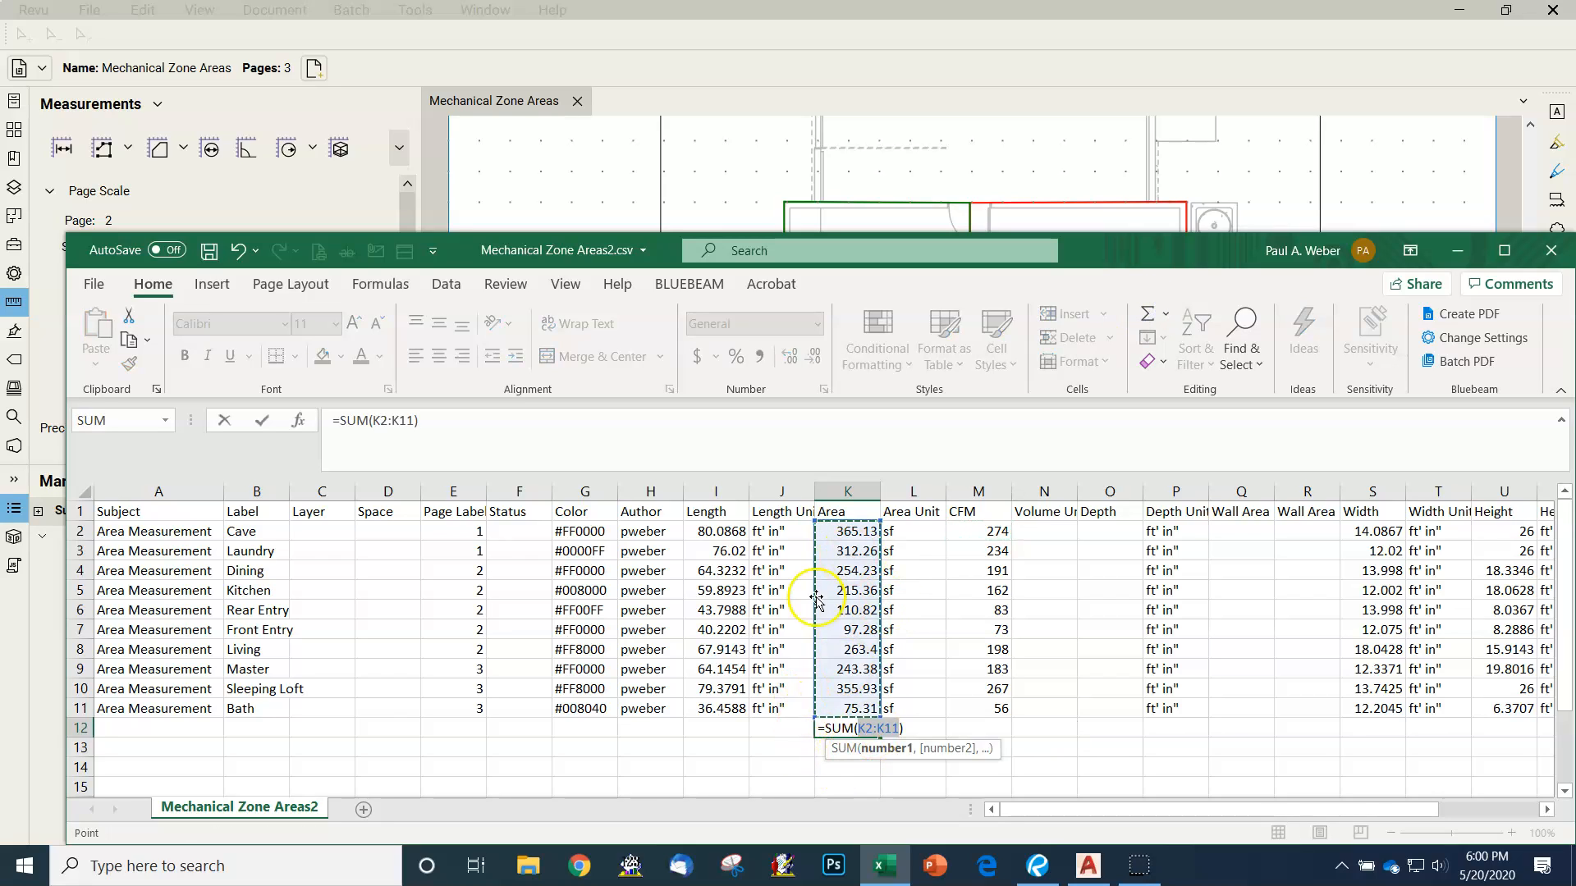
key("Return")
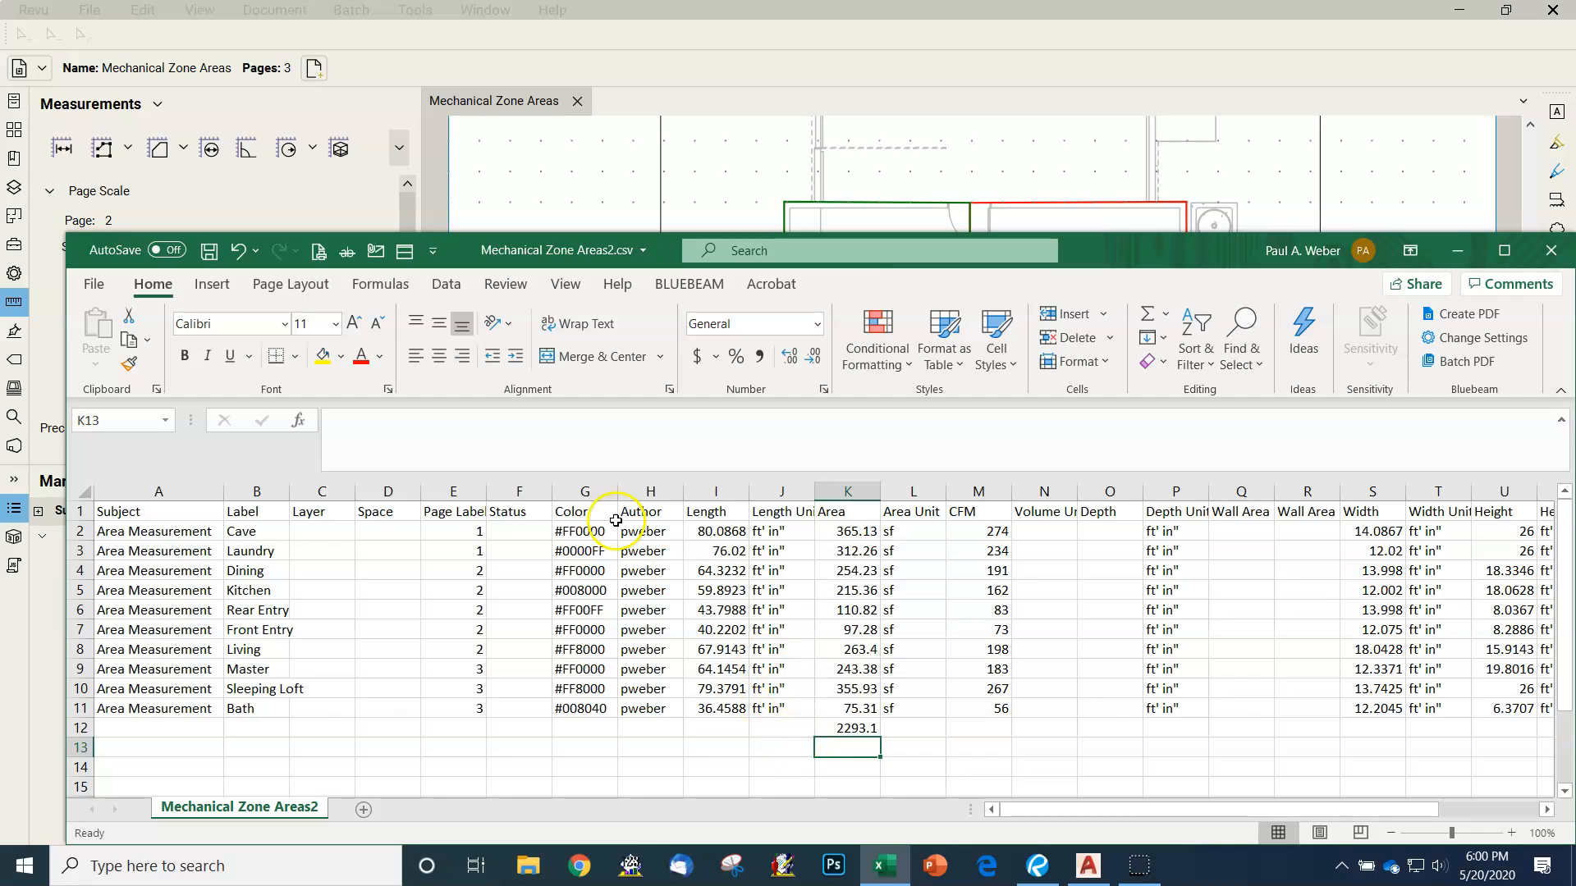
- Set up a copy of the CFM spreadsheet for saving to the Desktop in Excel Workbook (*.xlsx) format
left_click(93, 284)
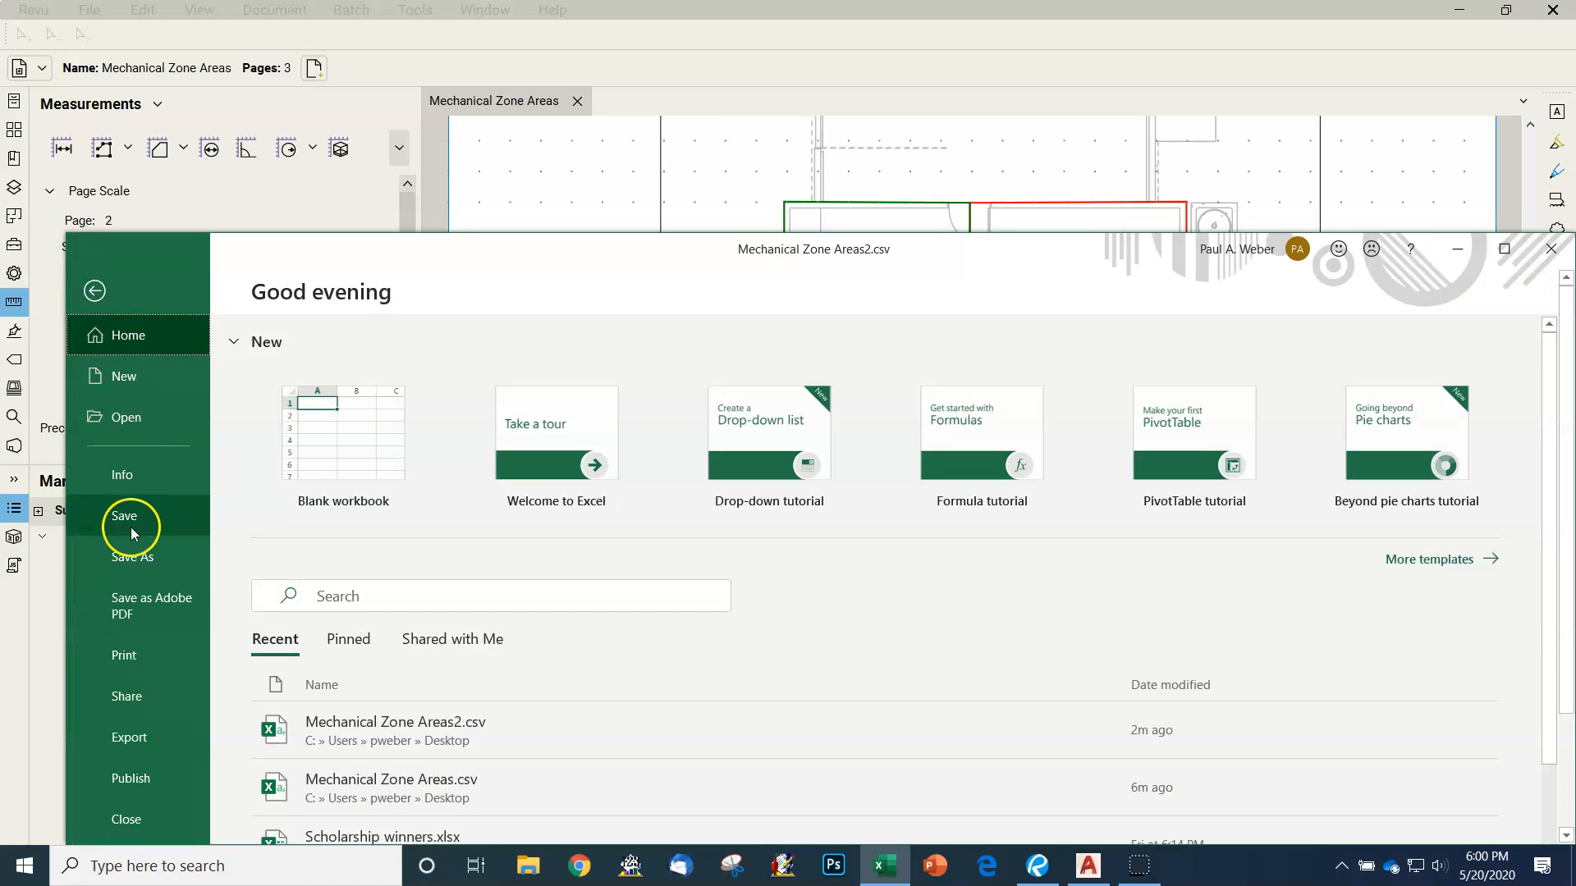
left_click(135, 558)
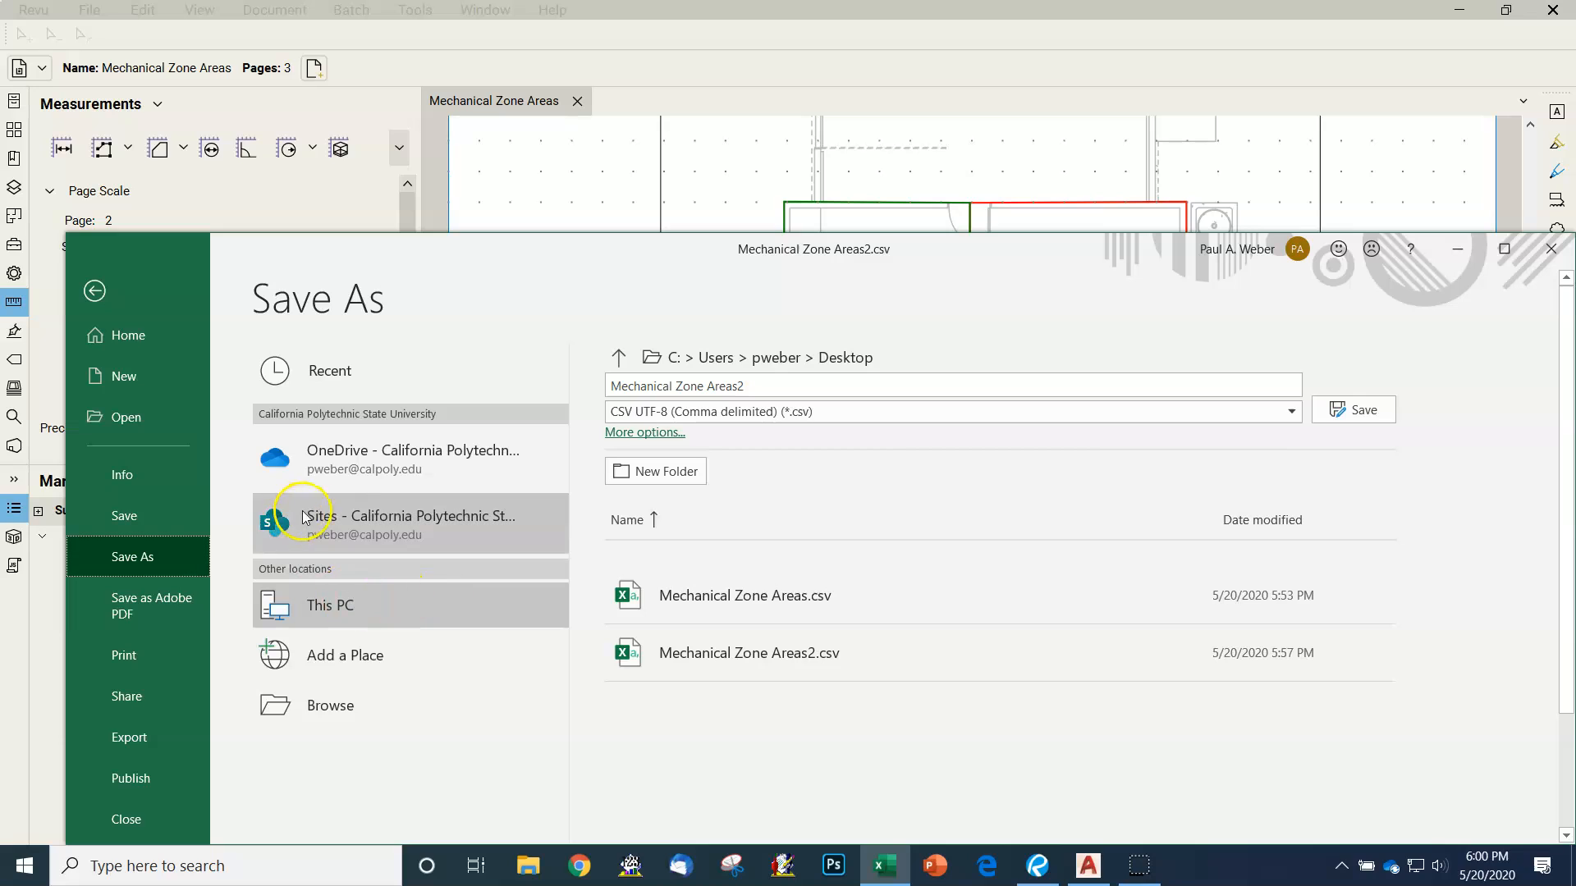
left_click(334, 711)
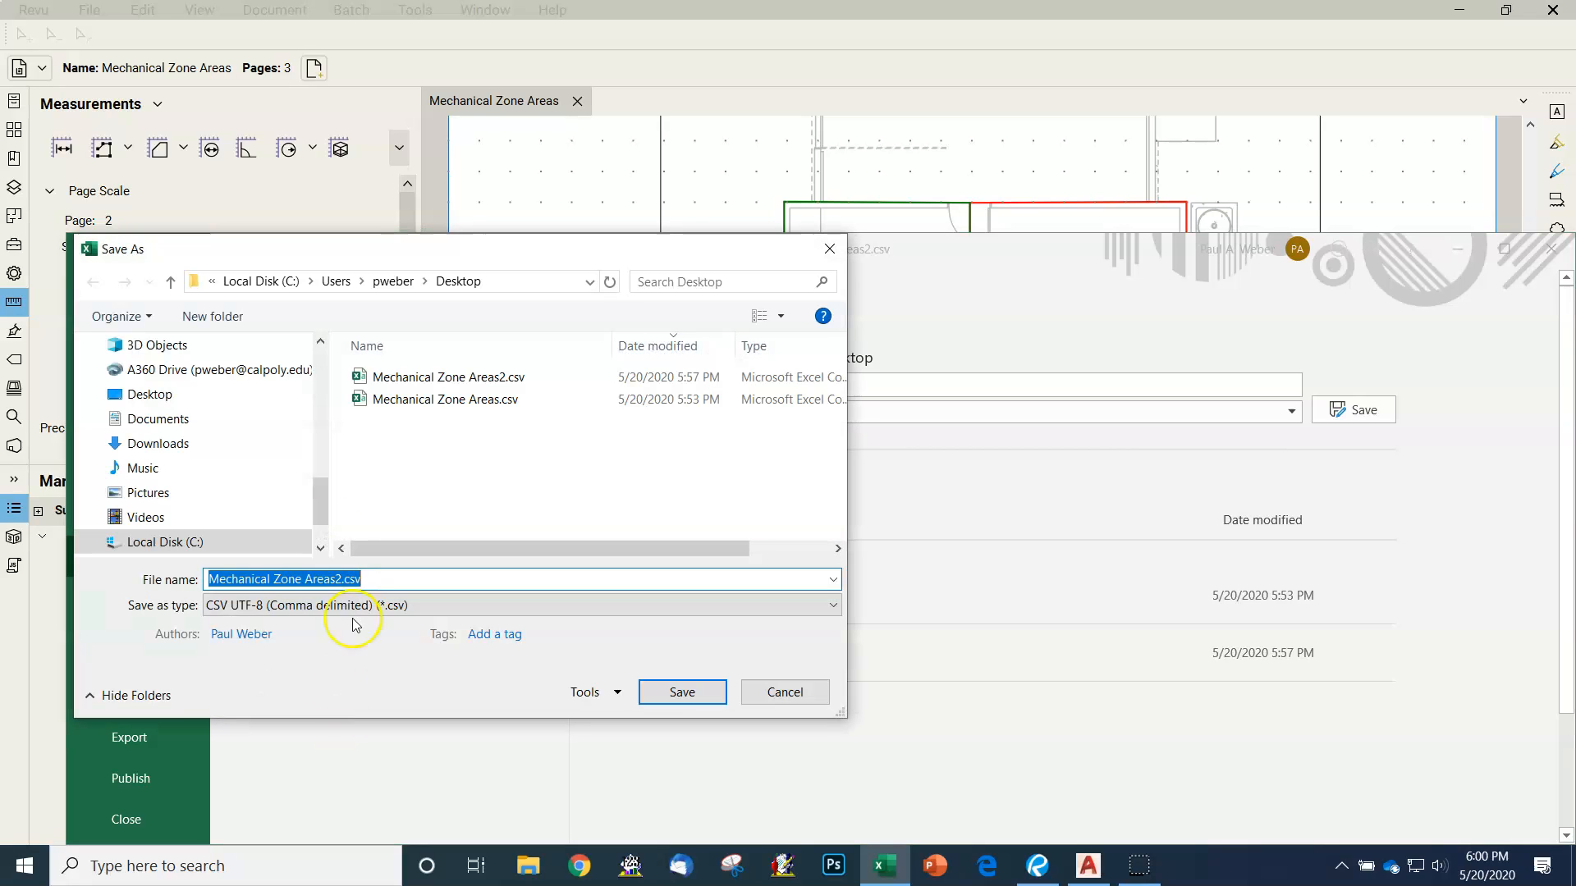
left_click(156, 396)
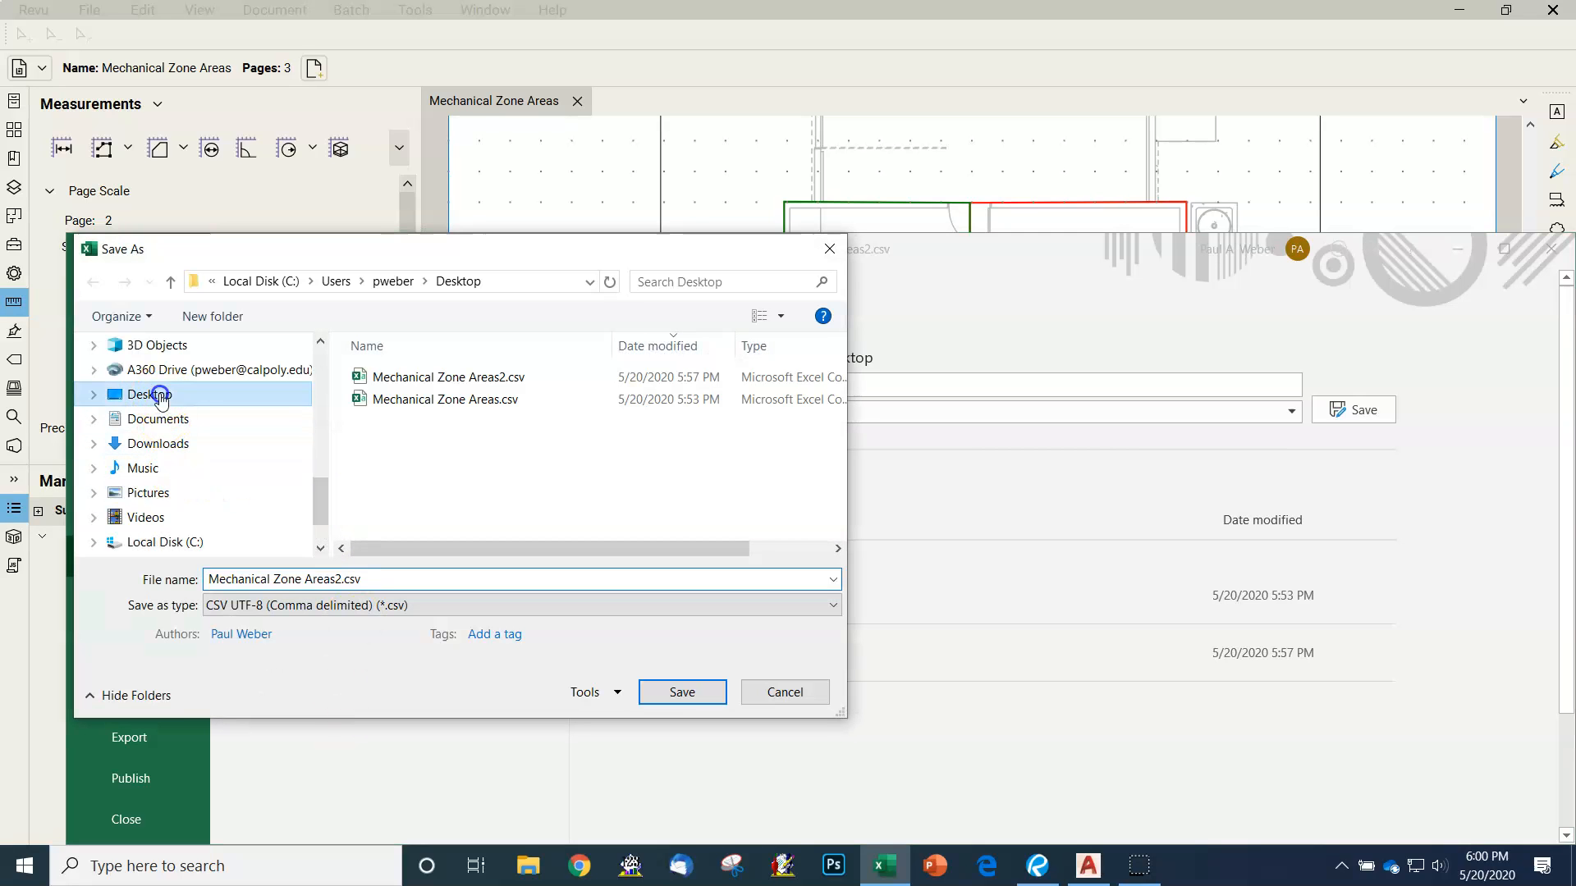
left_click(265, 580)
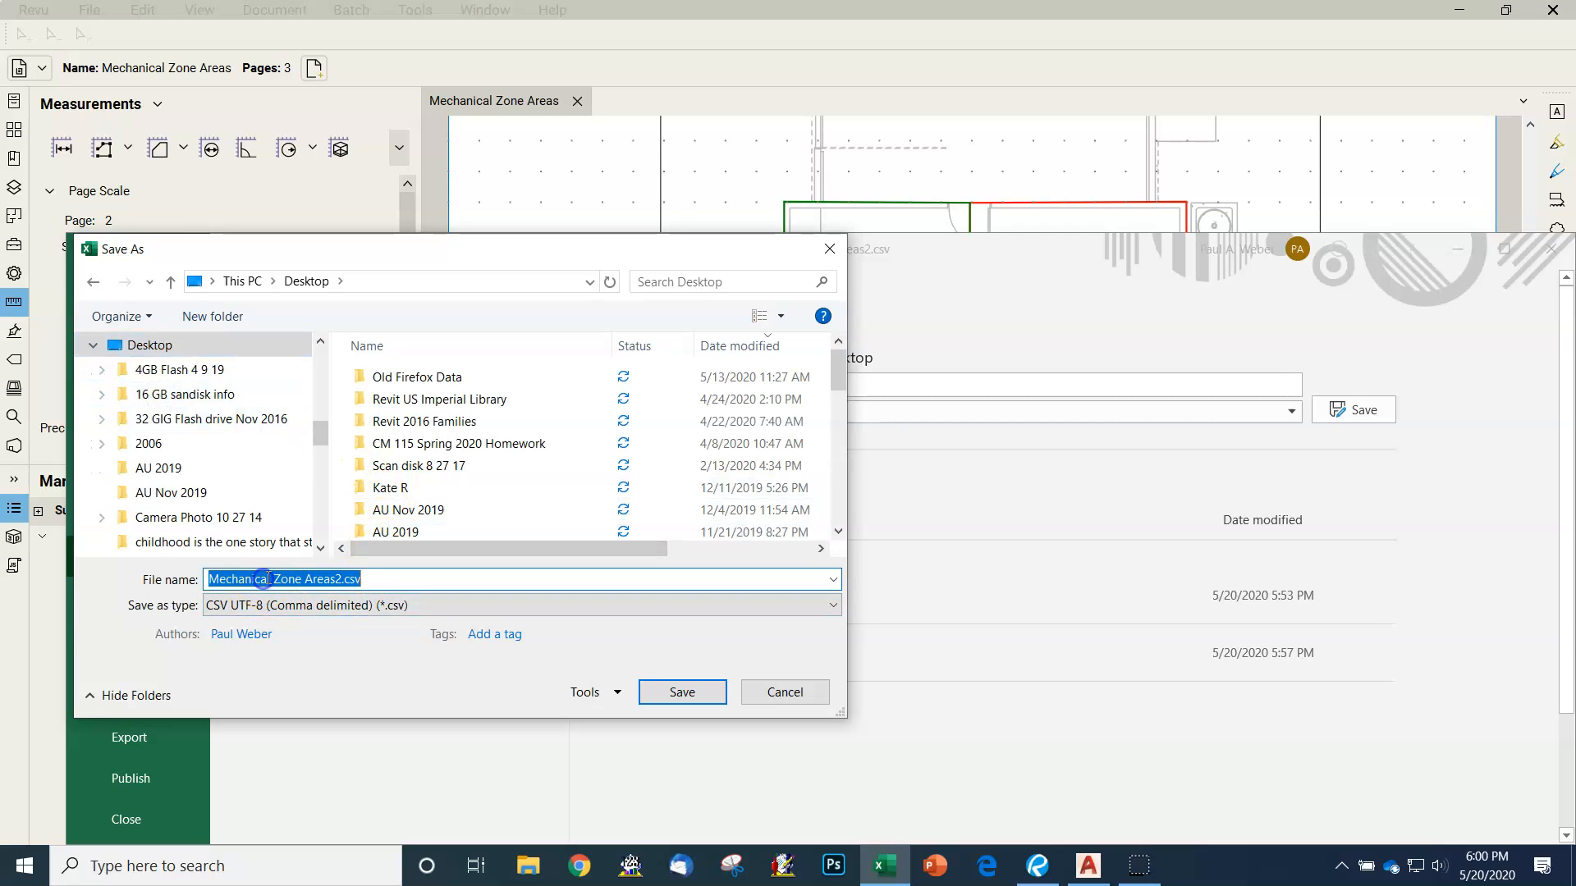
left_click(339, 580)
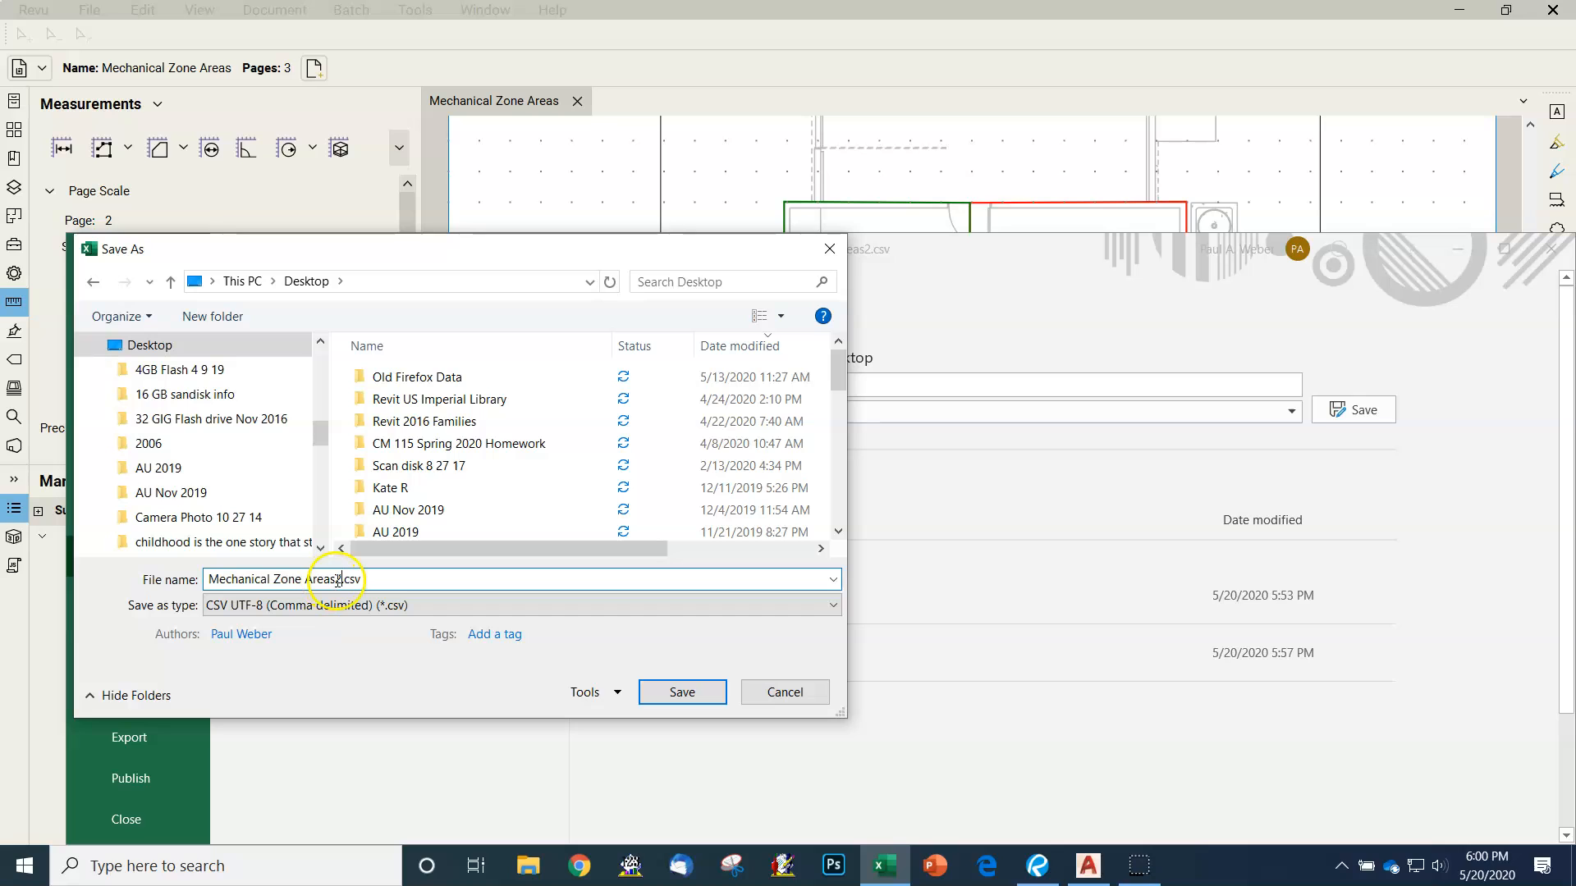
left_click(607, 605)
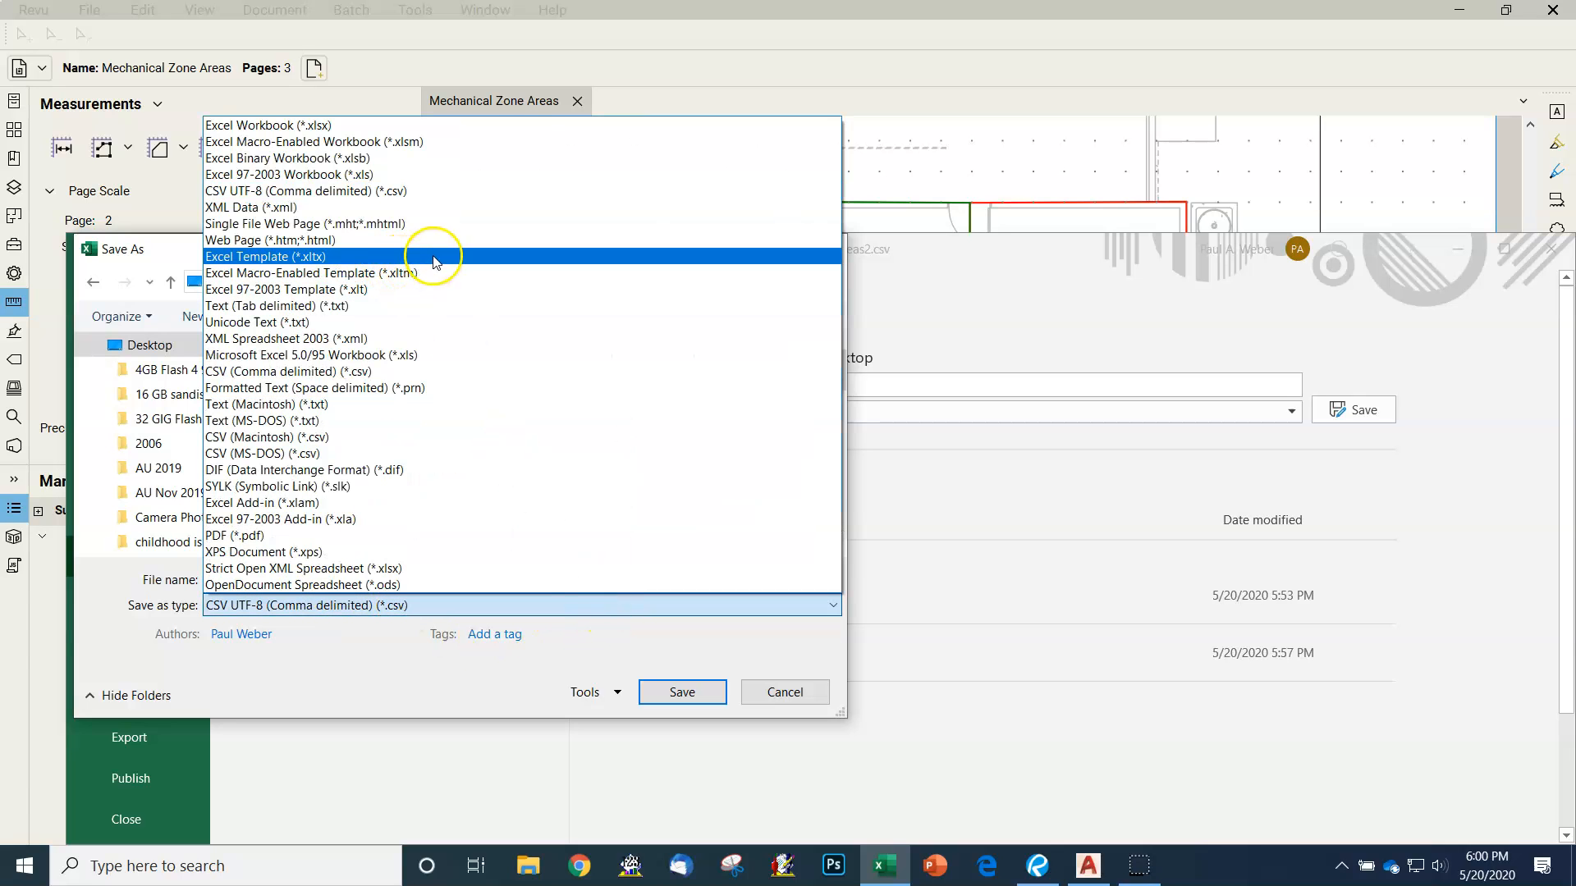
left_click(358, 127)
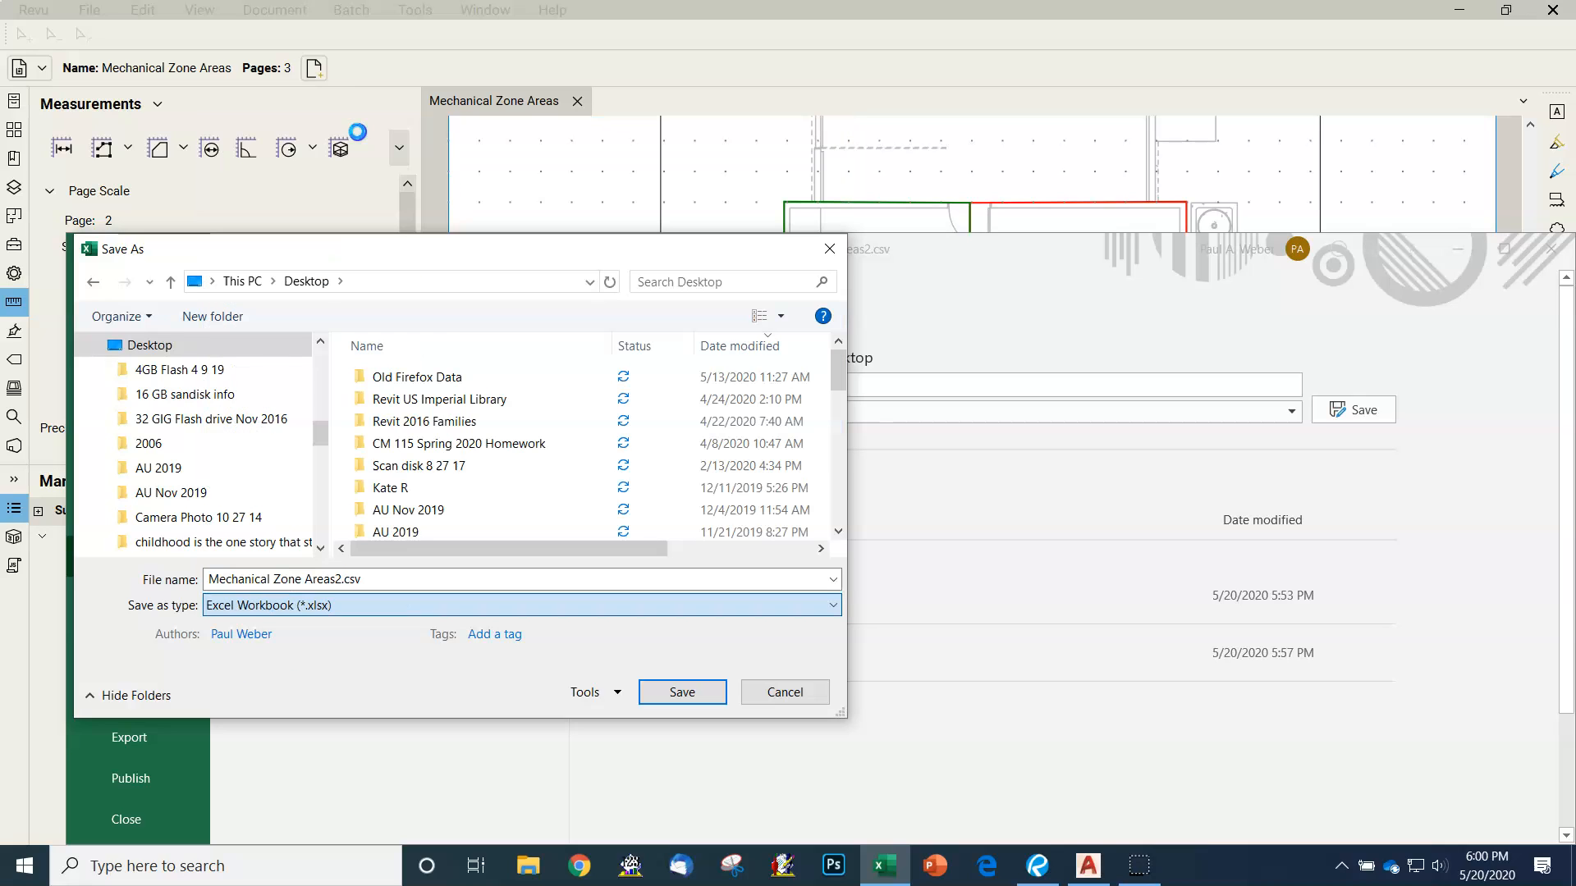
left_click(665, 720)
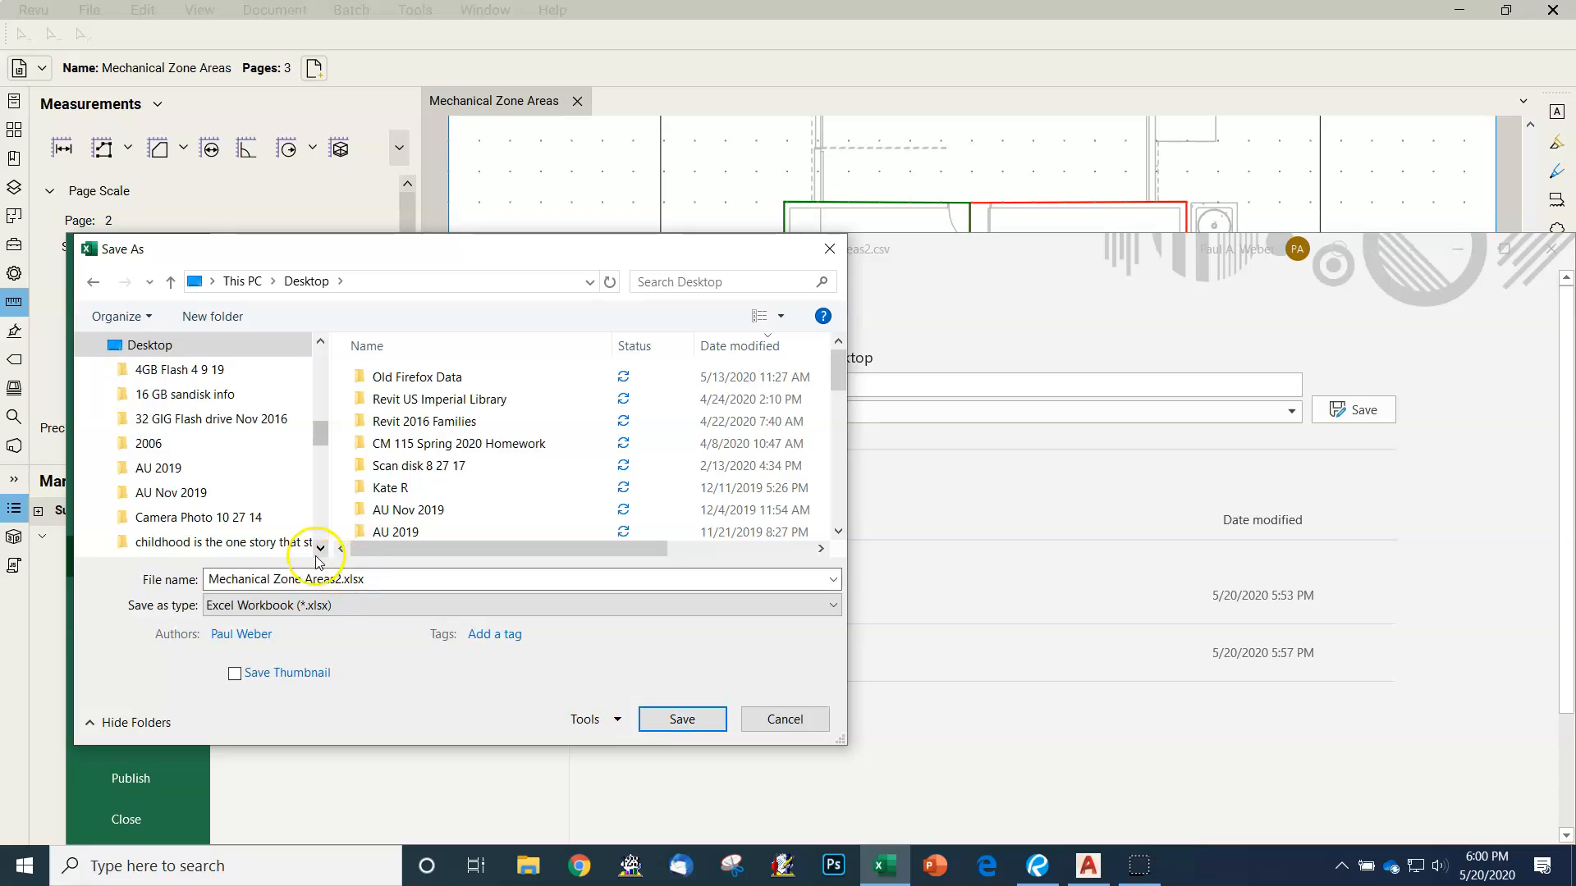
- Rename the workbook to 21, the author's surname and "Mechanical Zone Areas.xlsx", and save it
triple_click(331, 581)
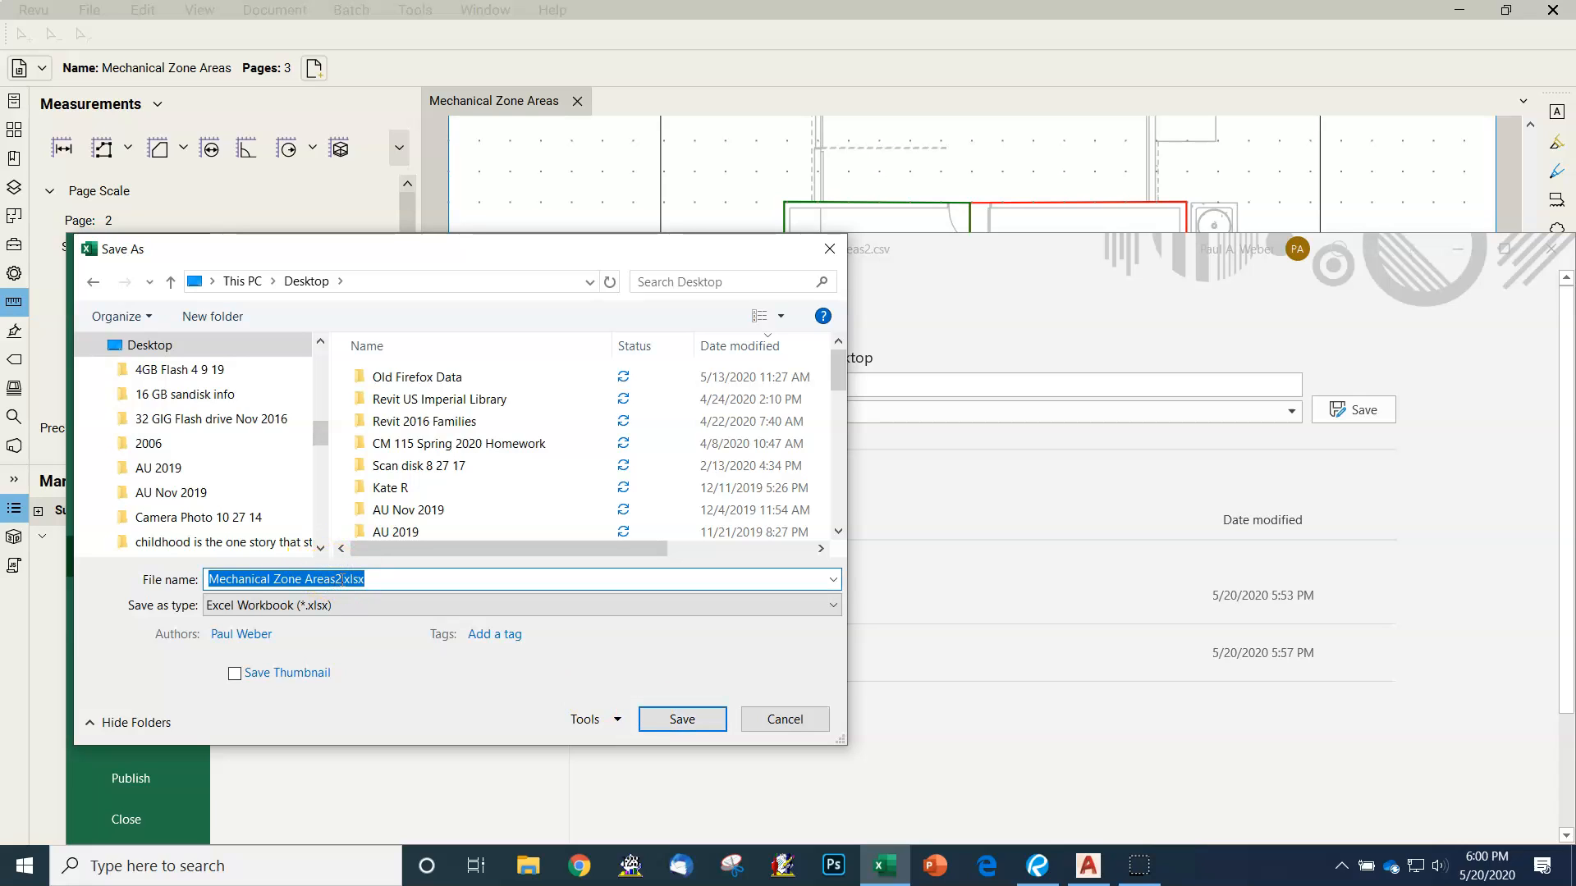
left_click(336, 580)
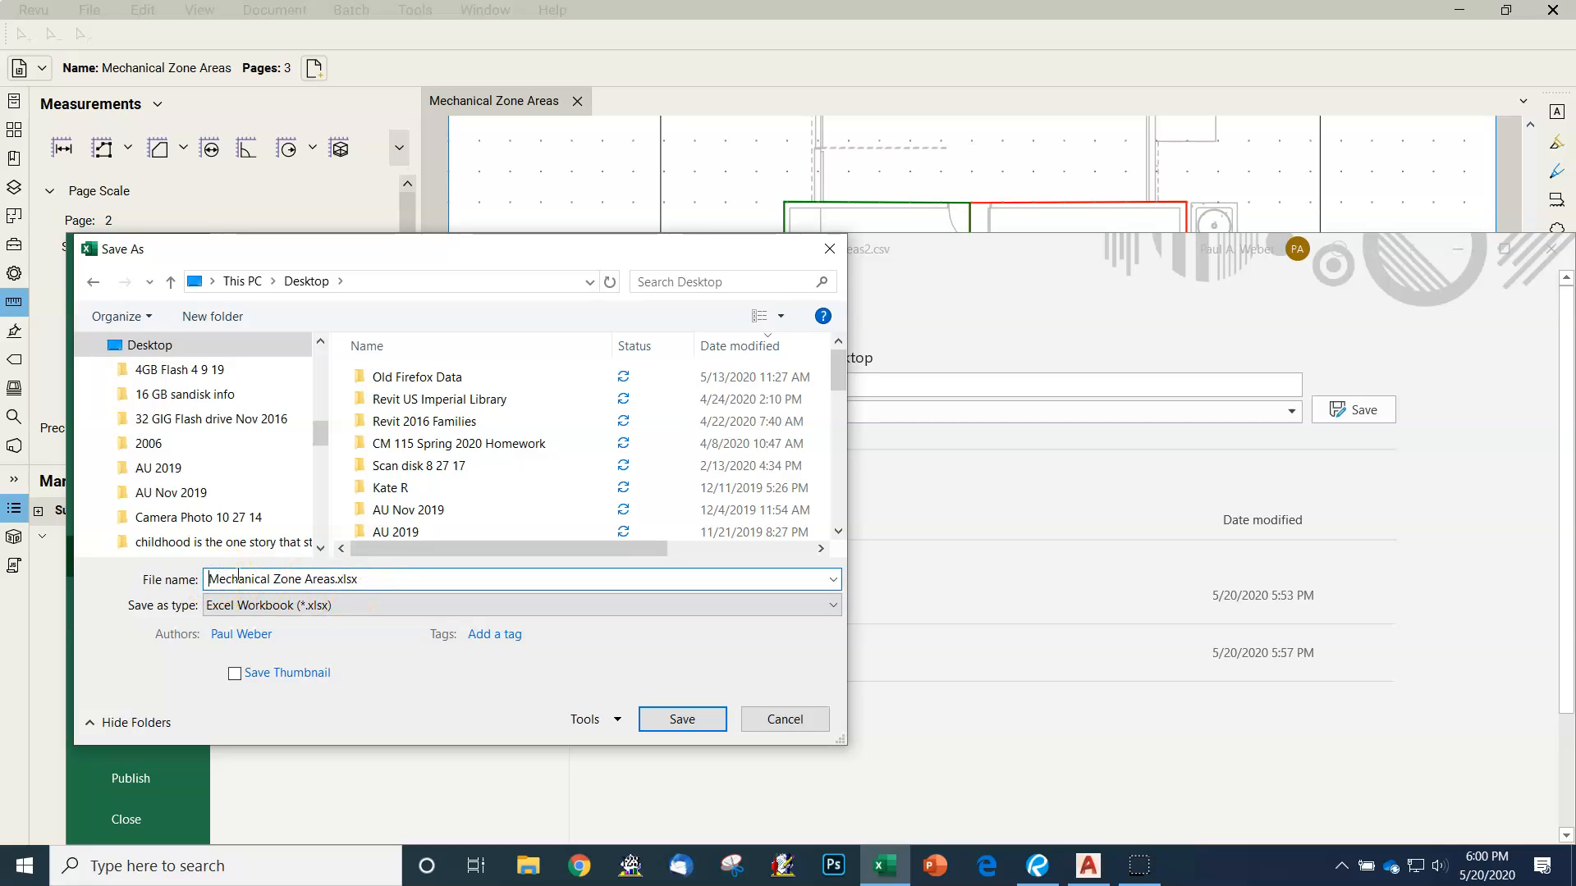
type("21 Weber")
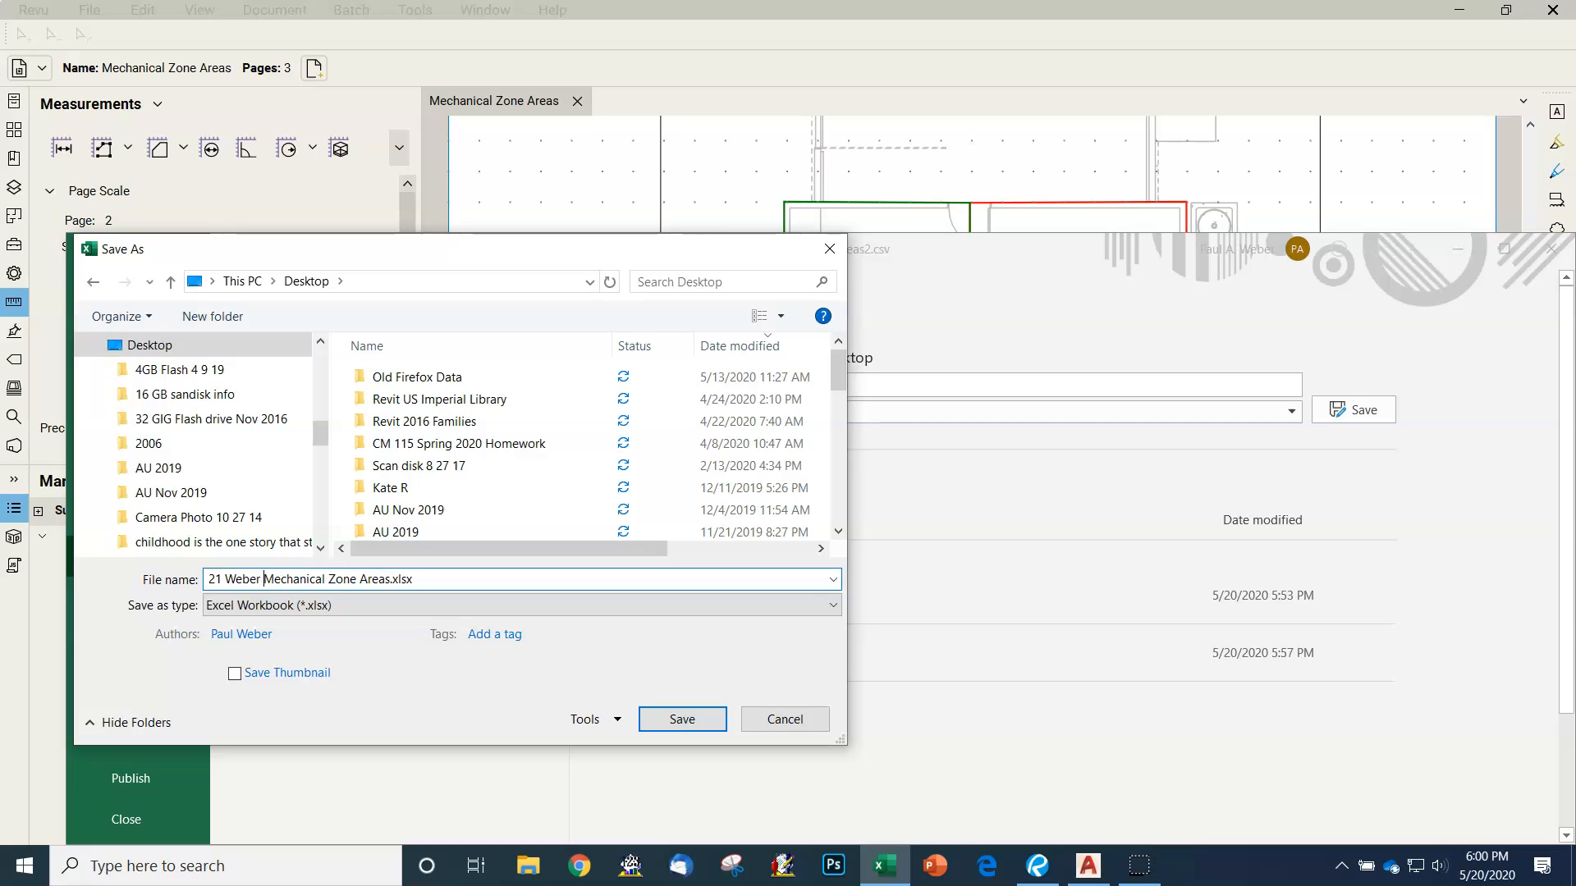
left_click(680, 719)
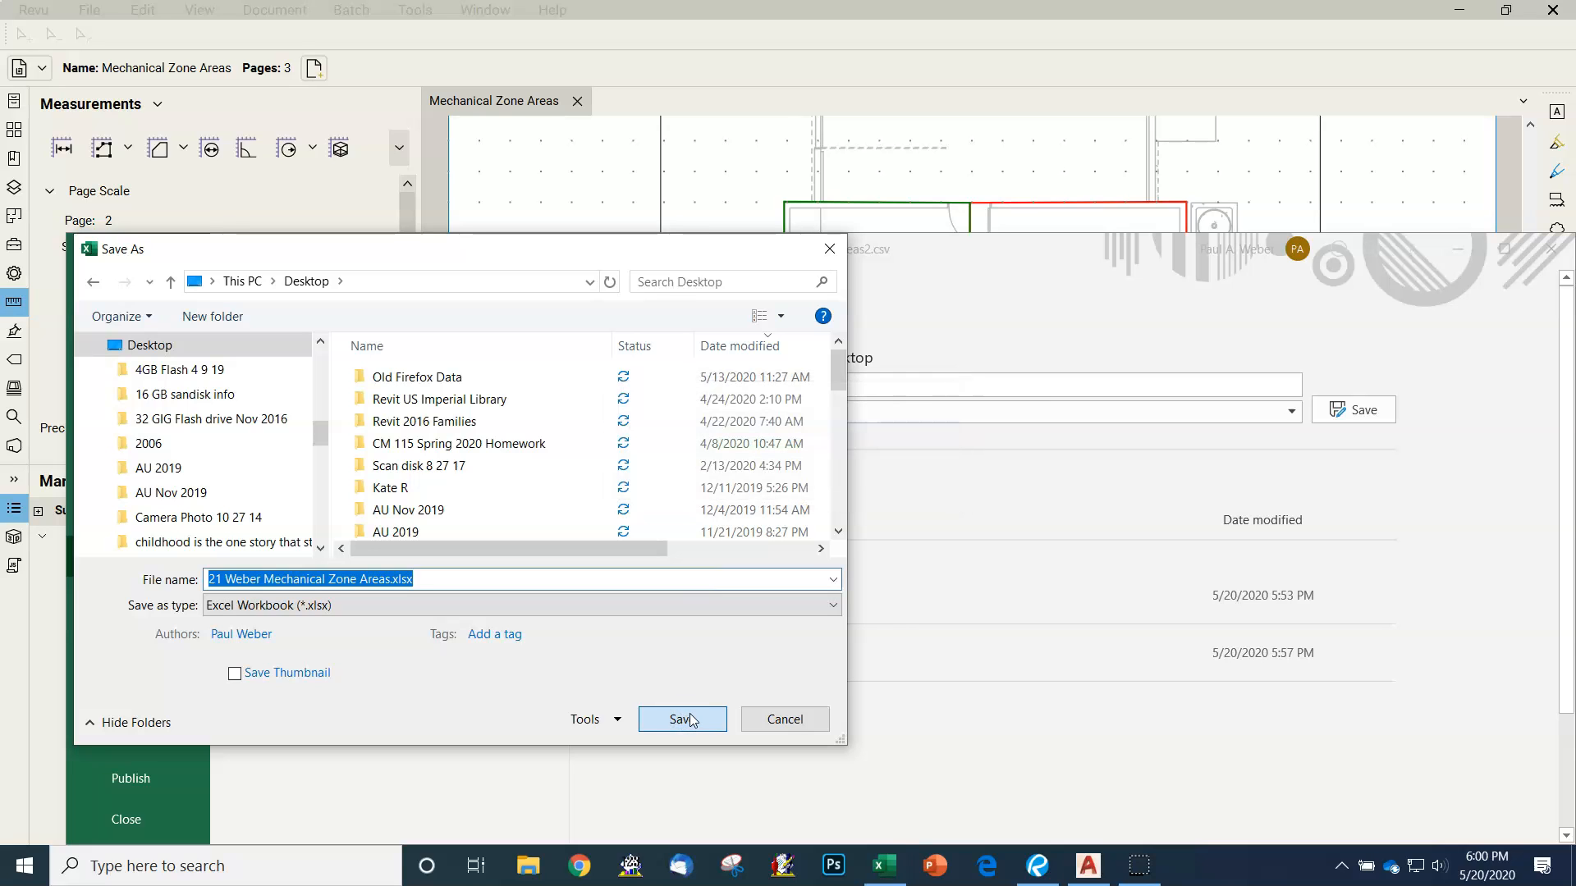
left_click(690, 719)
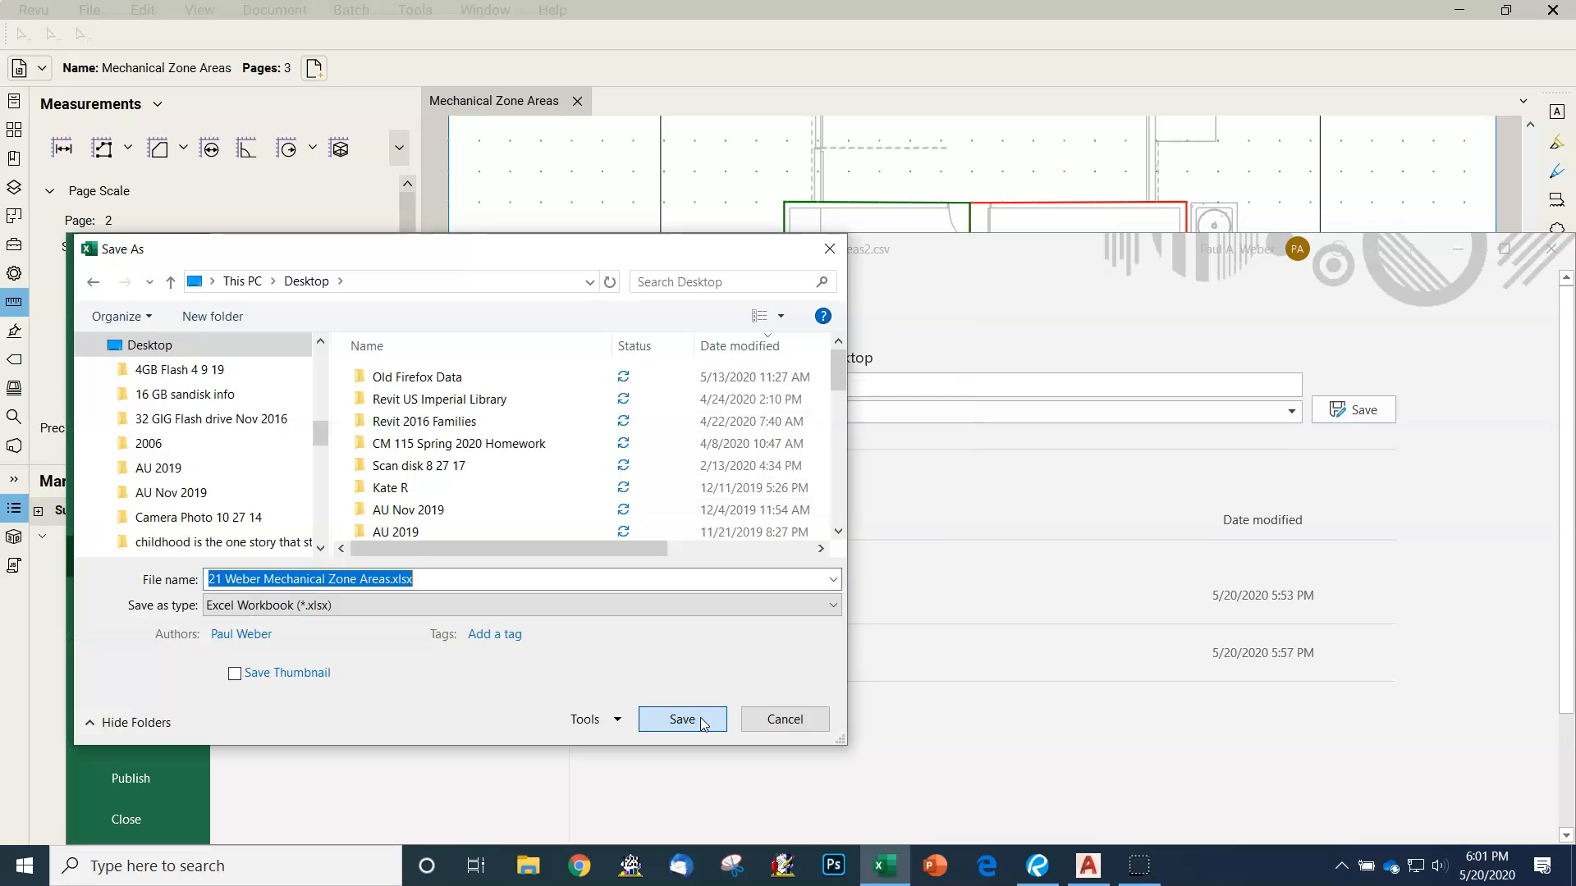
left_click(699, 719)
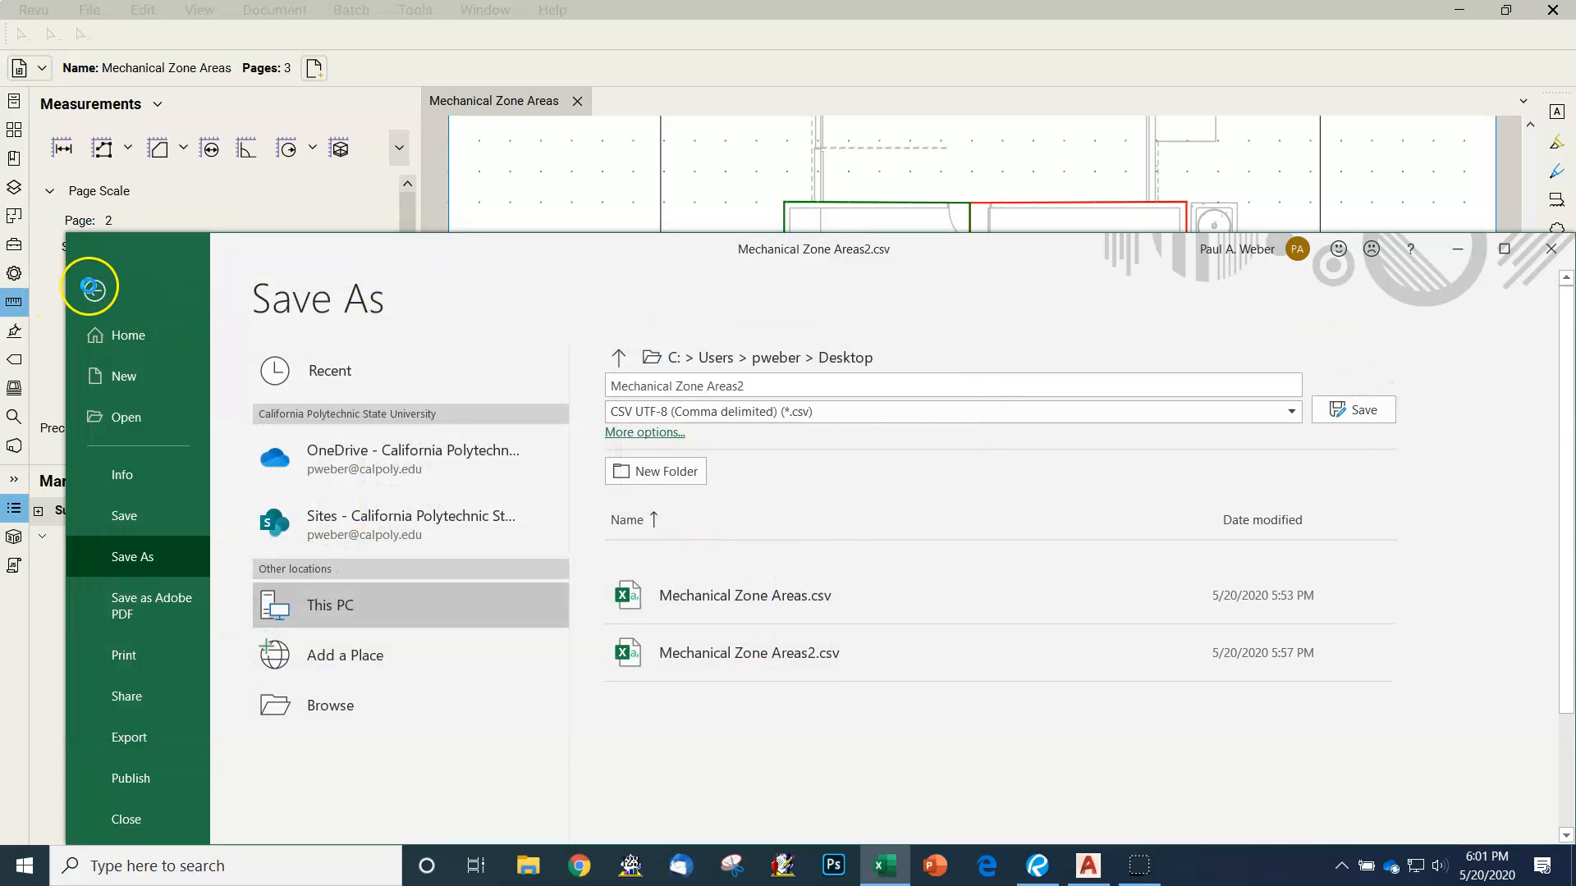
- Close the saved workbook and return to the zone plans in Bluebeam Revu
left_click(92, 289)
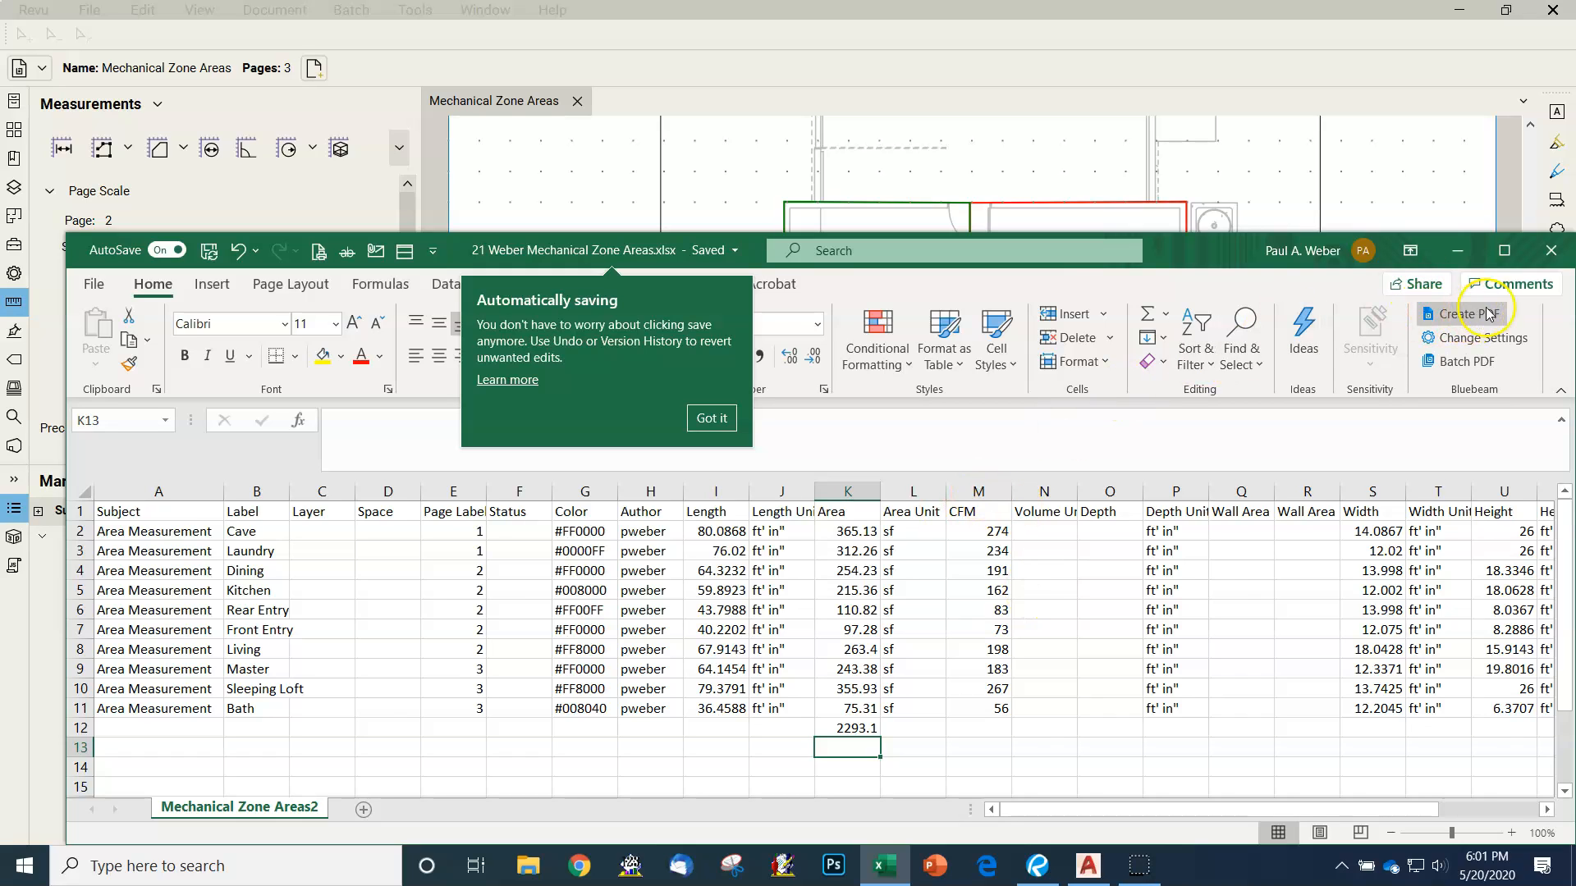
left_click_drag(1193, 250, 1129, 249)
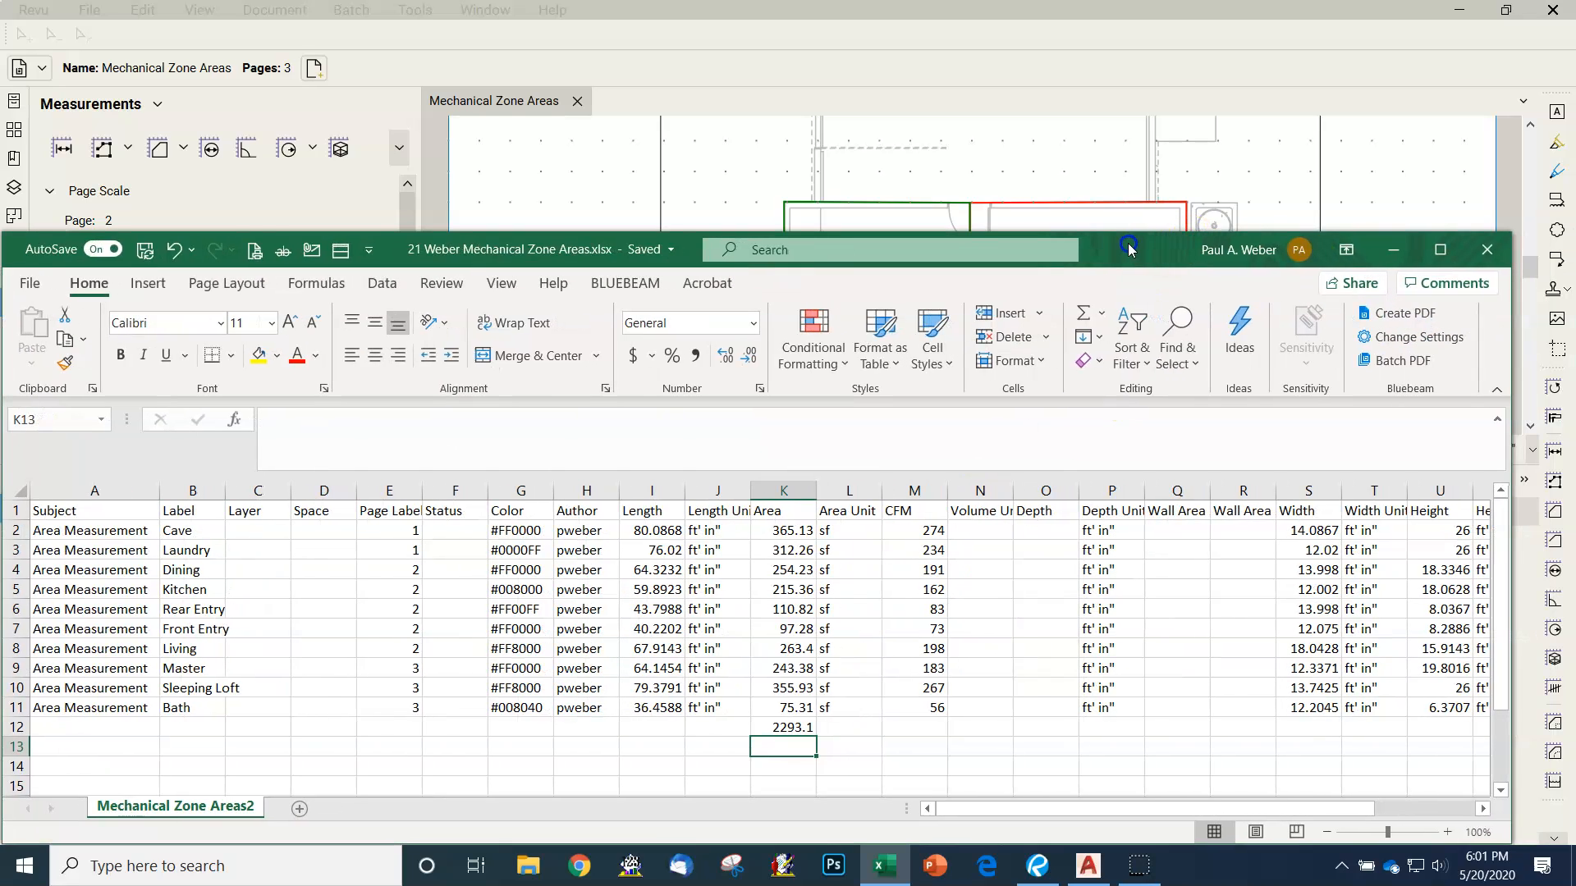
left_click(1488, 257)
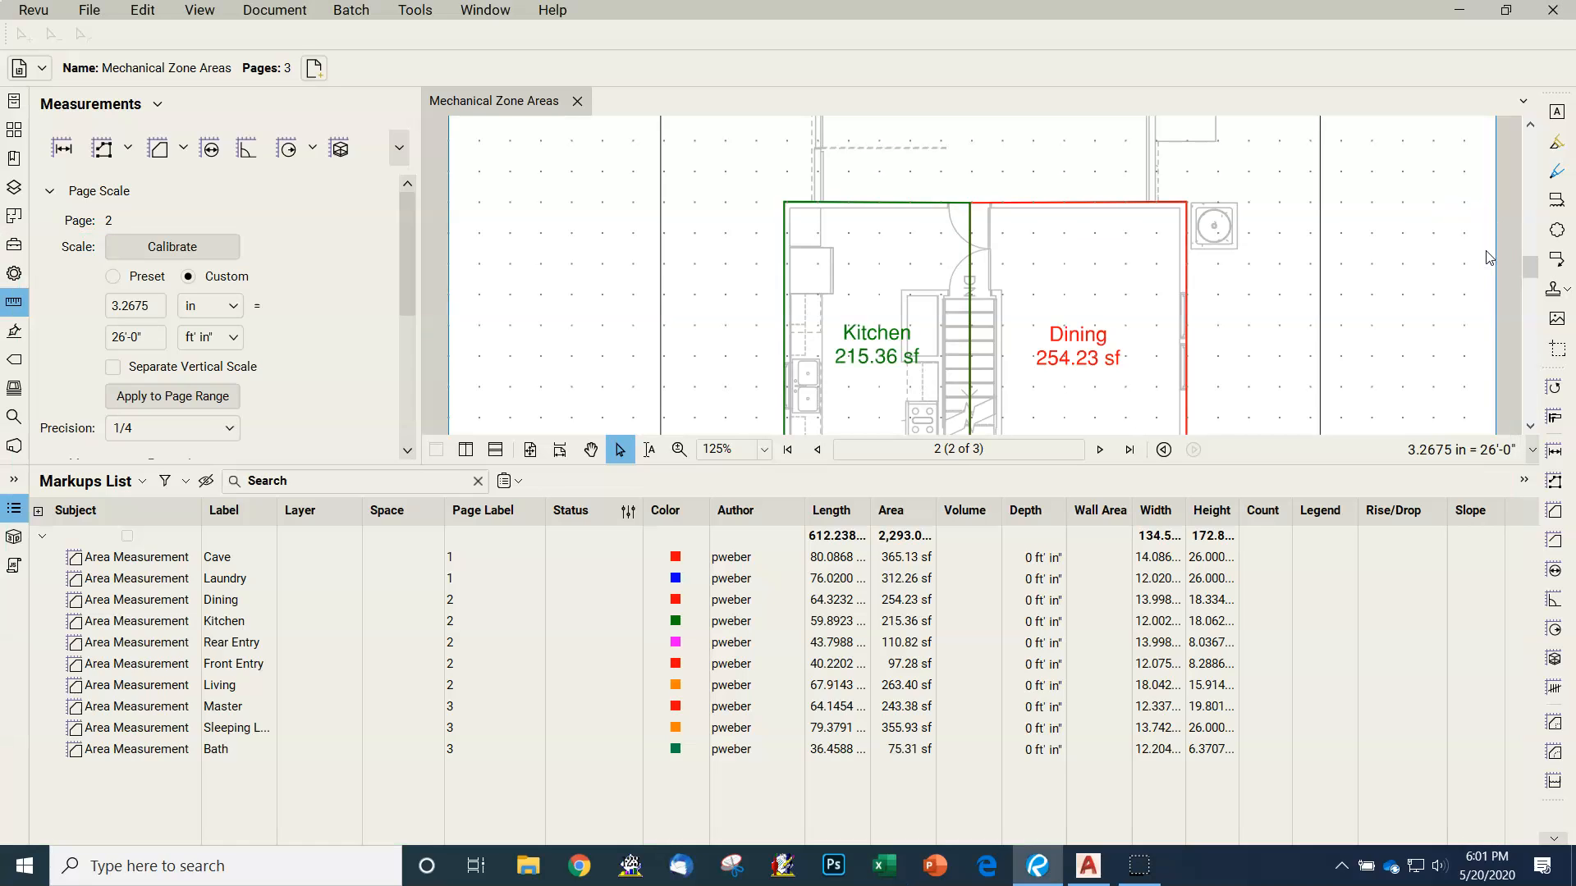
- Save the marked-up PDF on the Desktop under a name made of 21, the author's surname and "Mechanical Zone Areas.pdf"
left_click(96, 13)
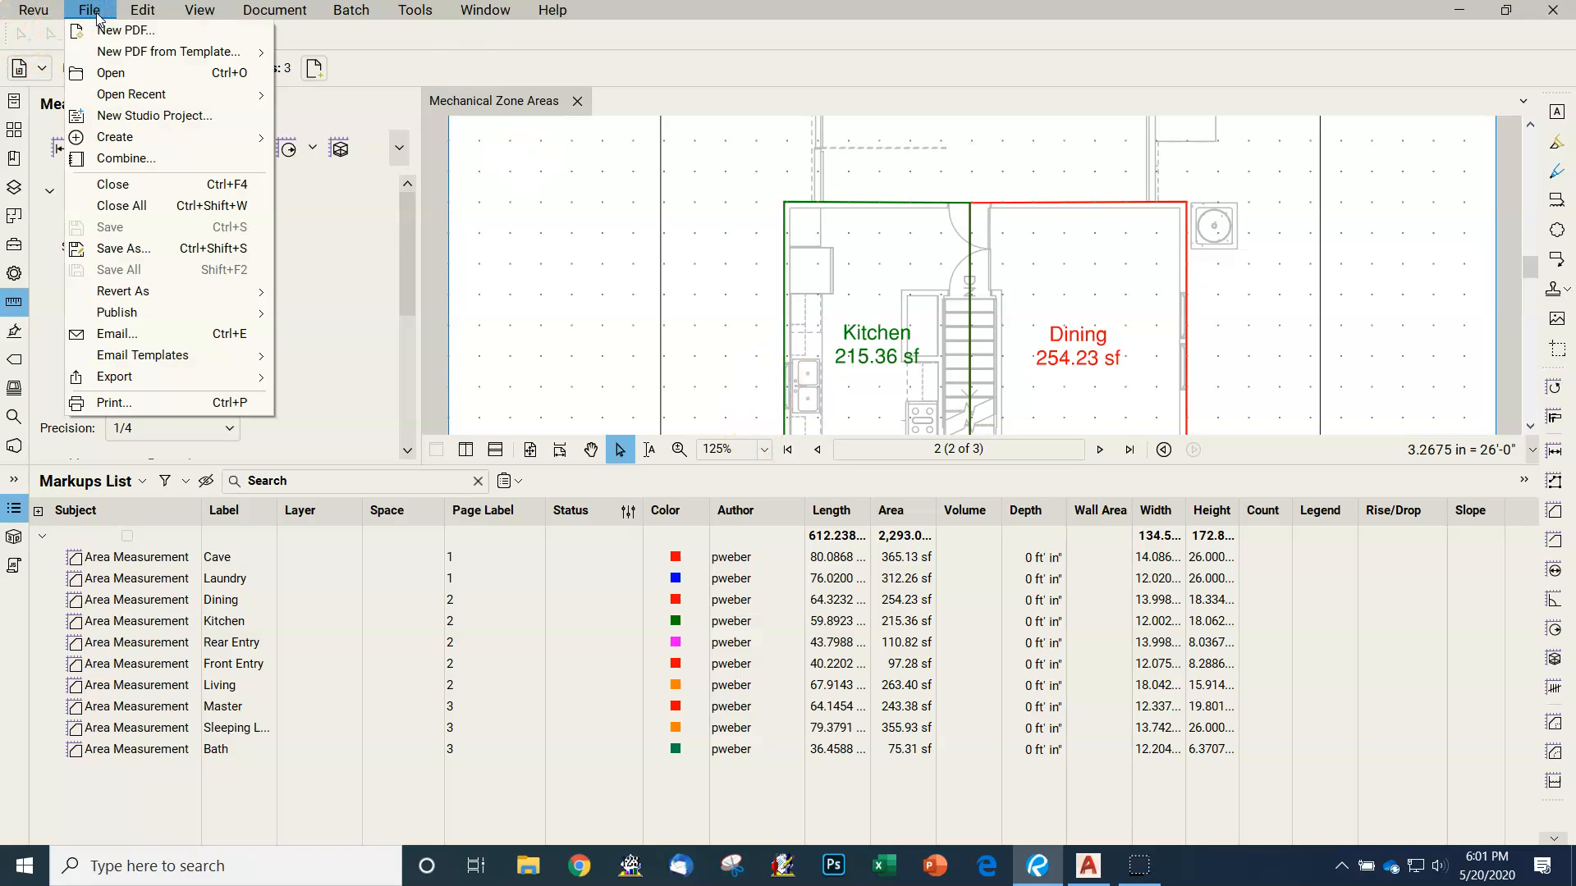
left_click(117, 248)
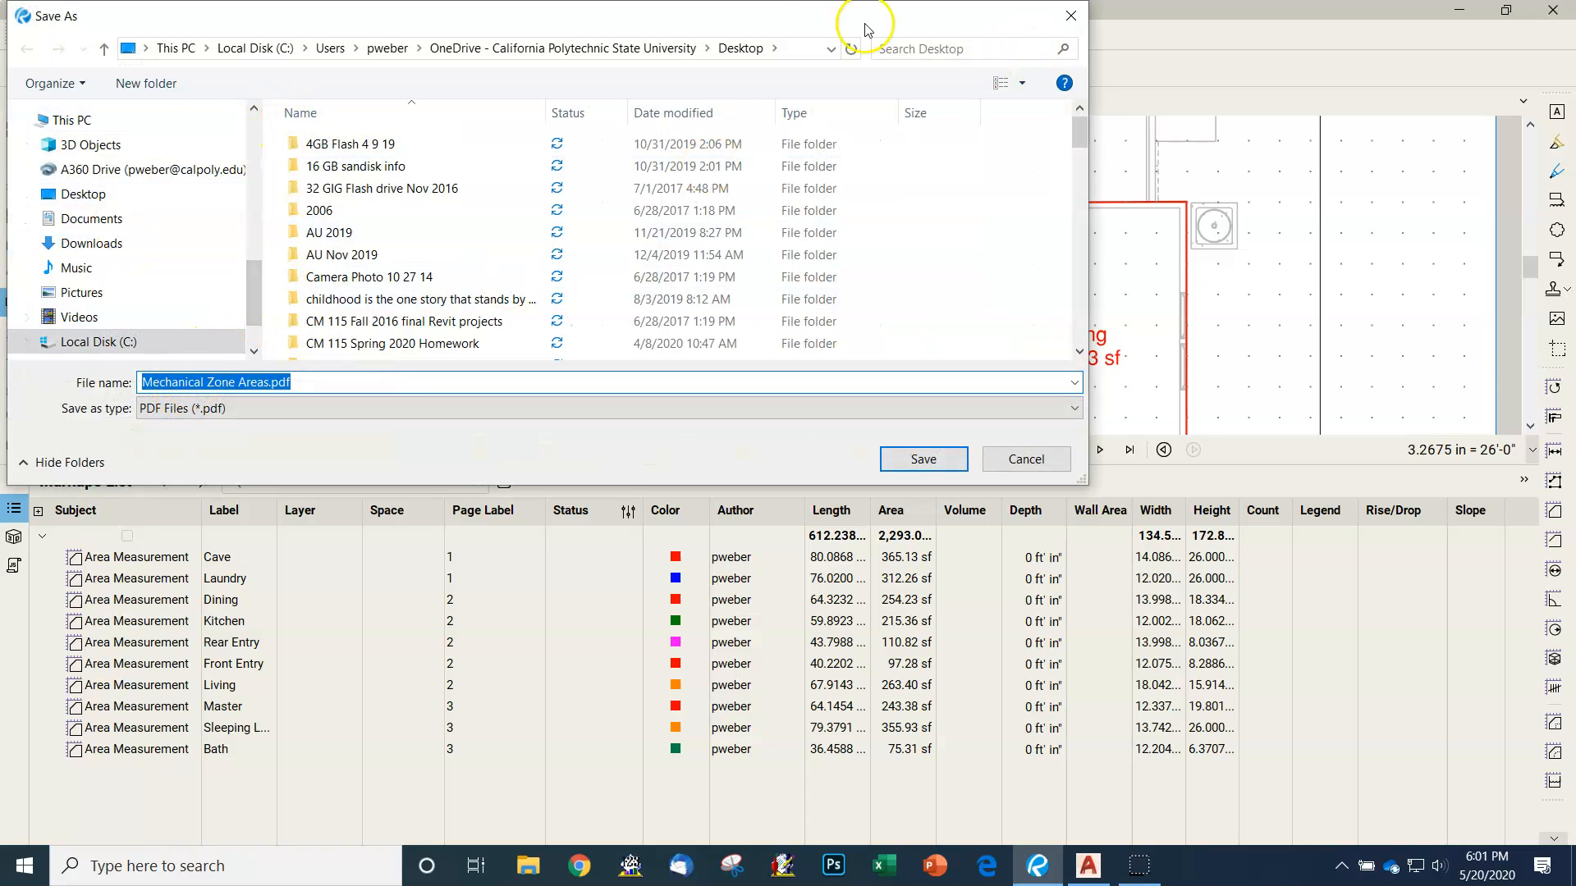
left_click(147, 384)
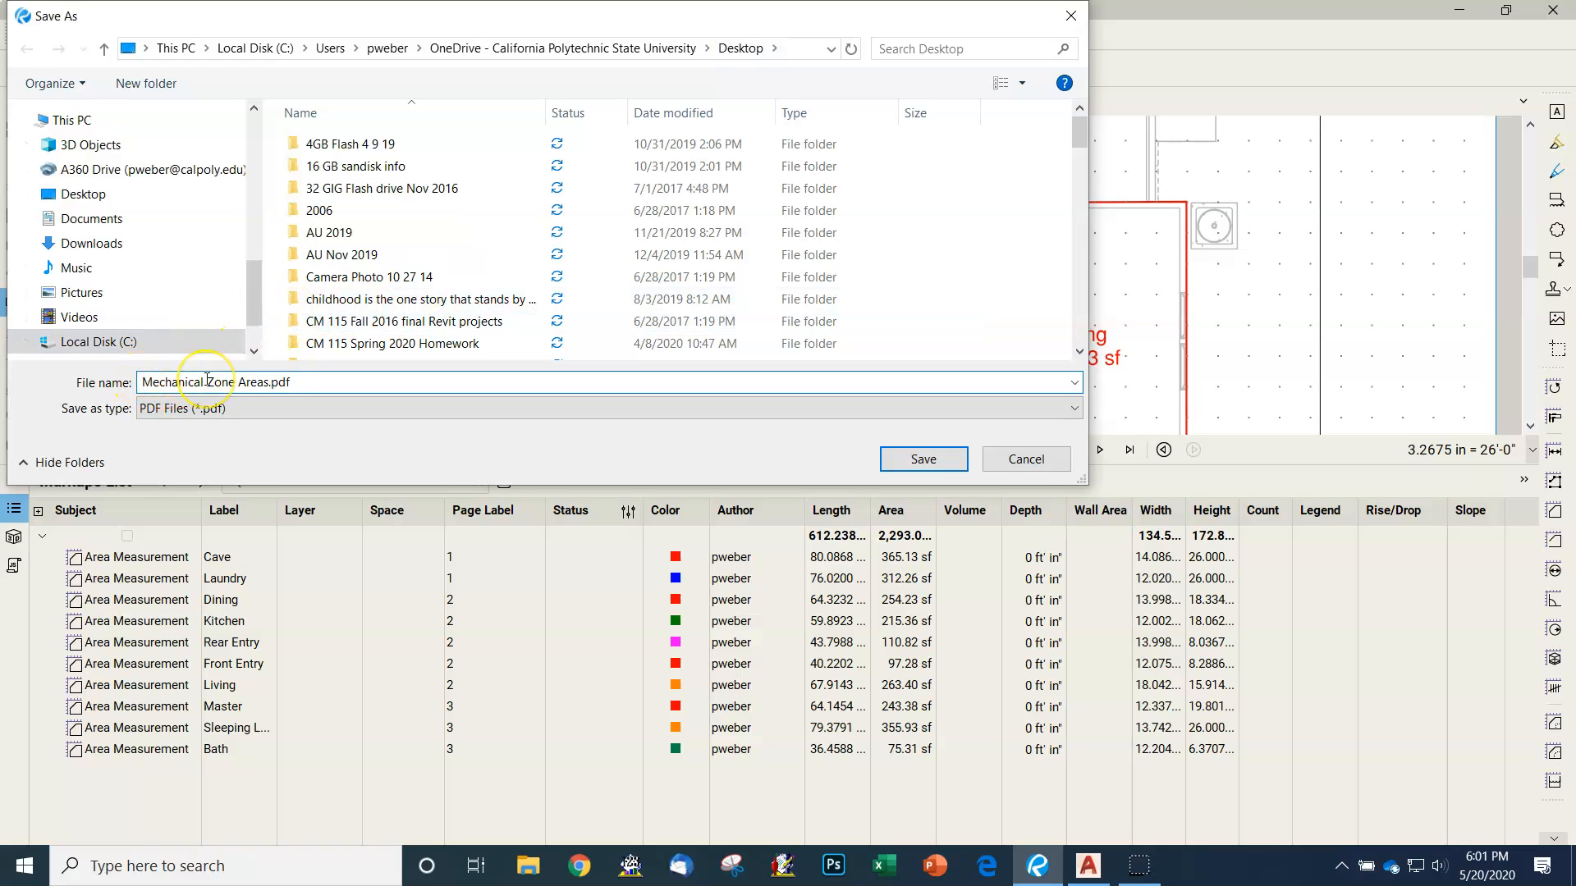
type("21 ")
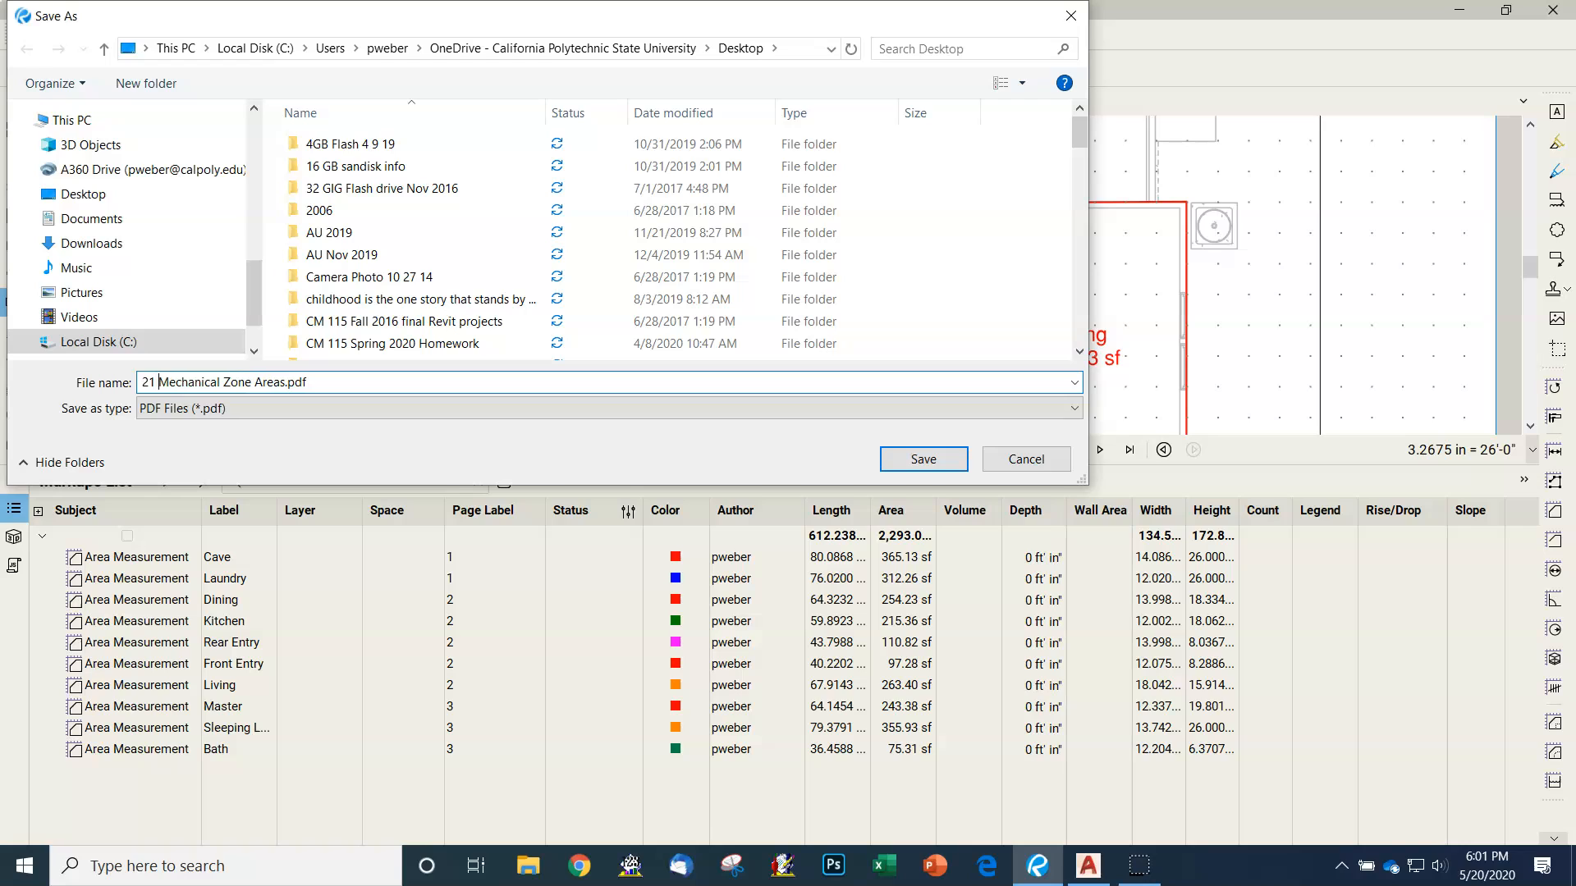
type("Weber")
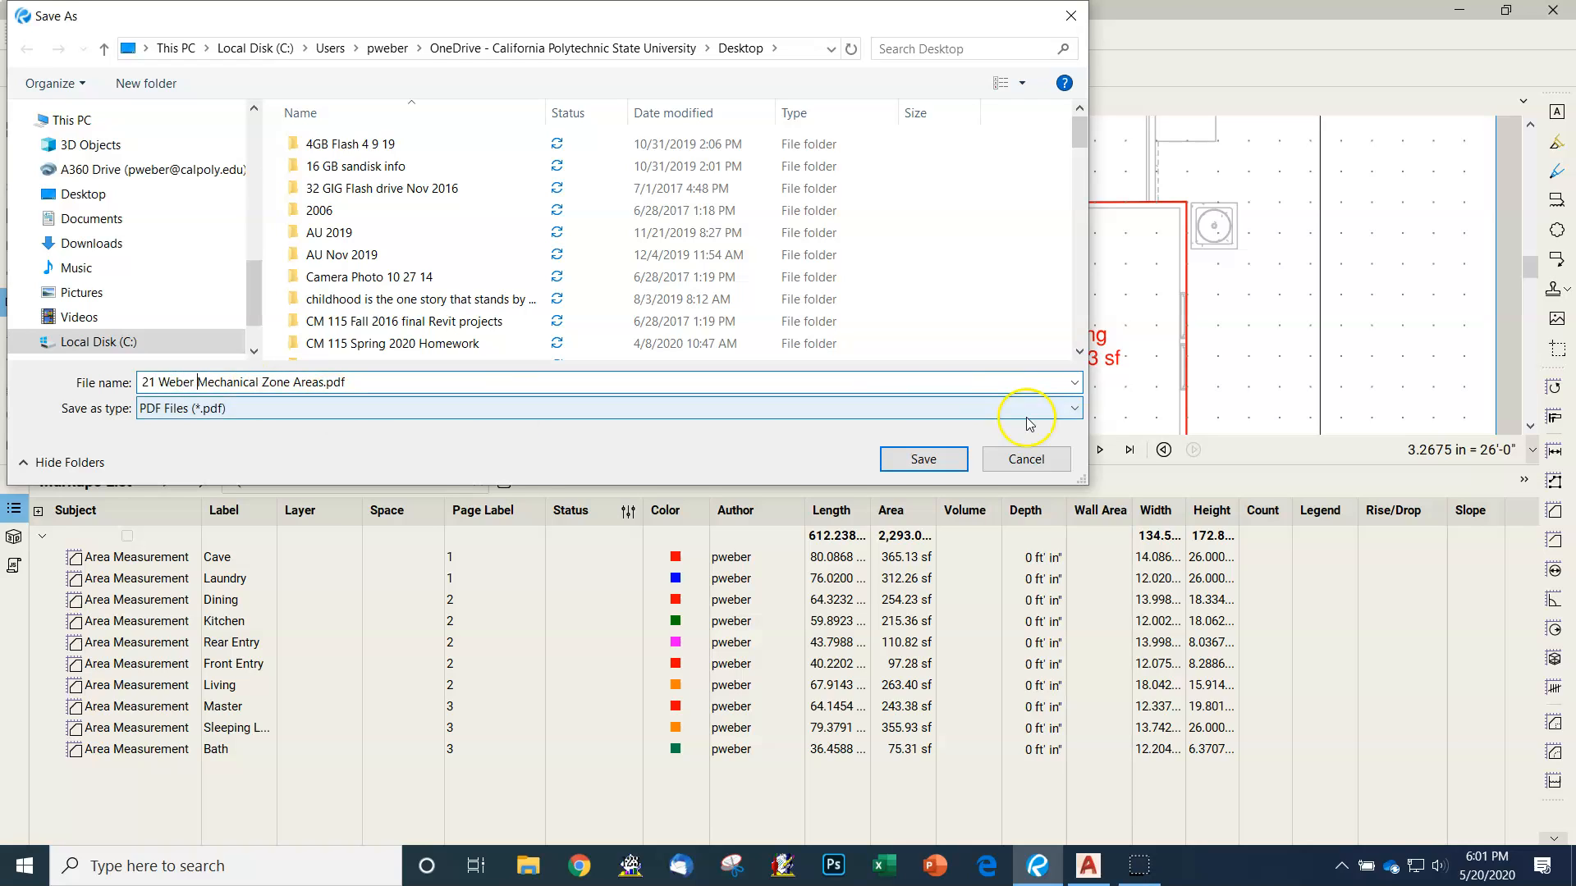
left_click(928, 459)
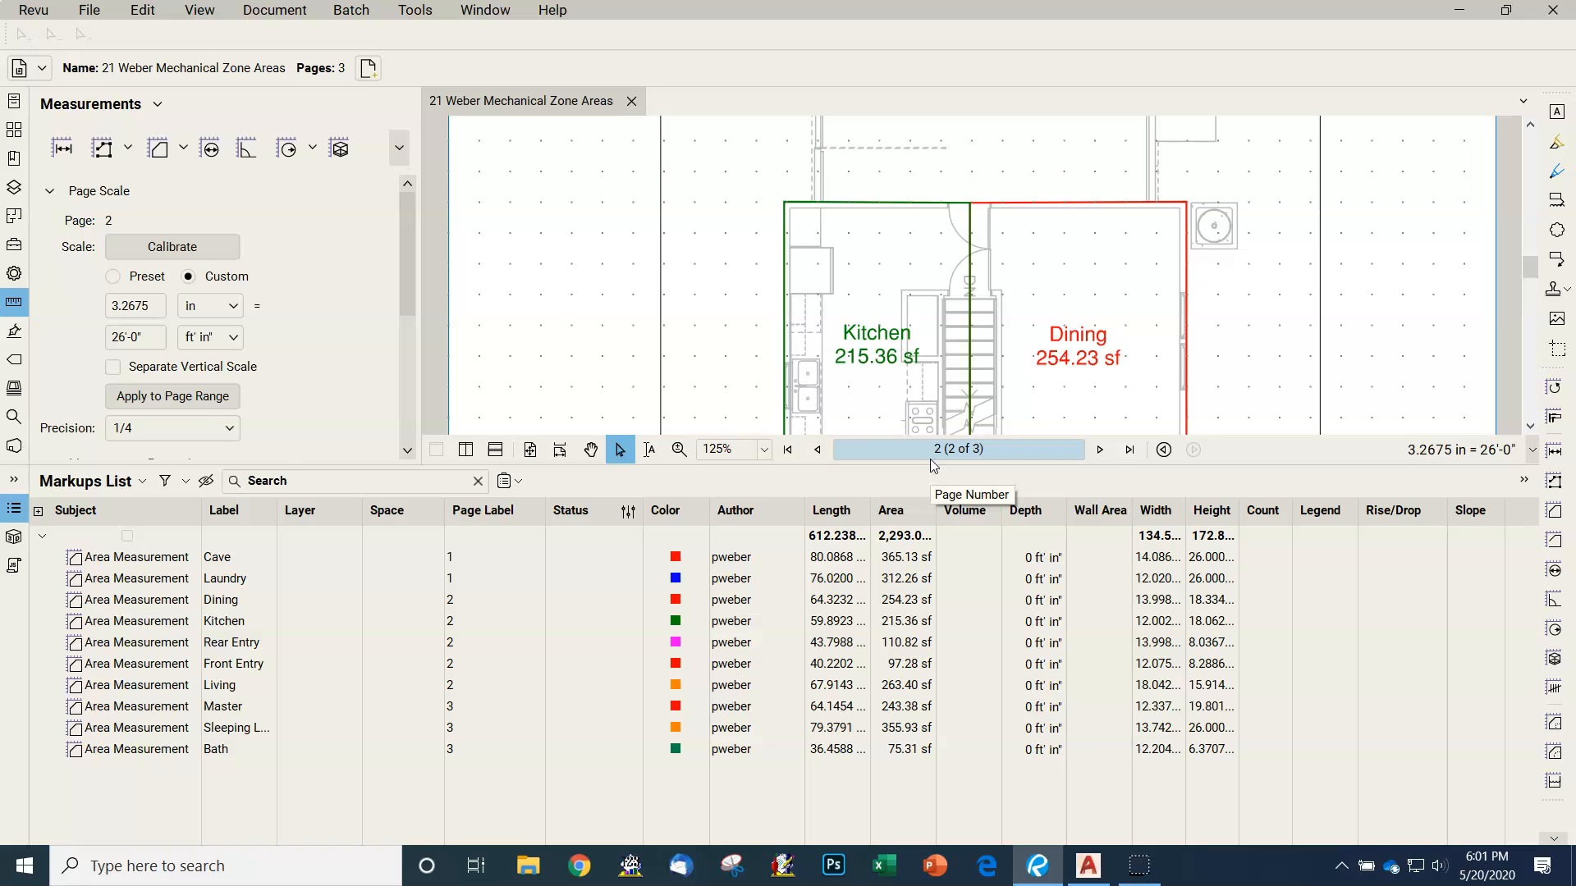
- Show the page thumbnails and shrink the Markups List to give the page 2 plan more room
left_click(13, 130)
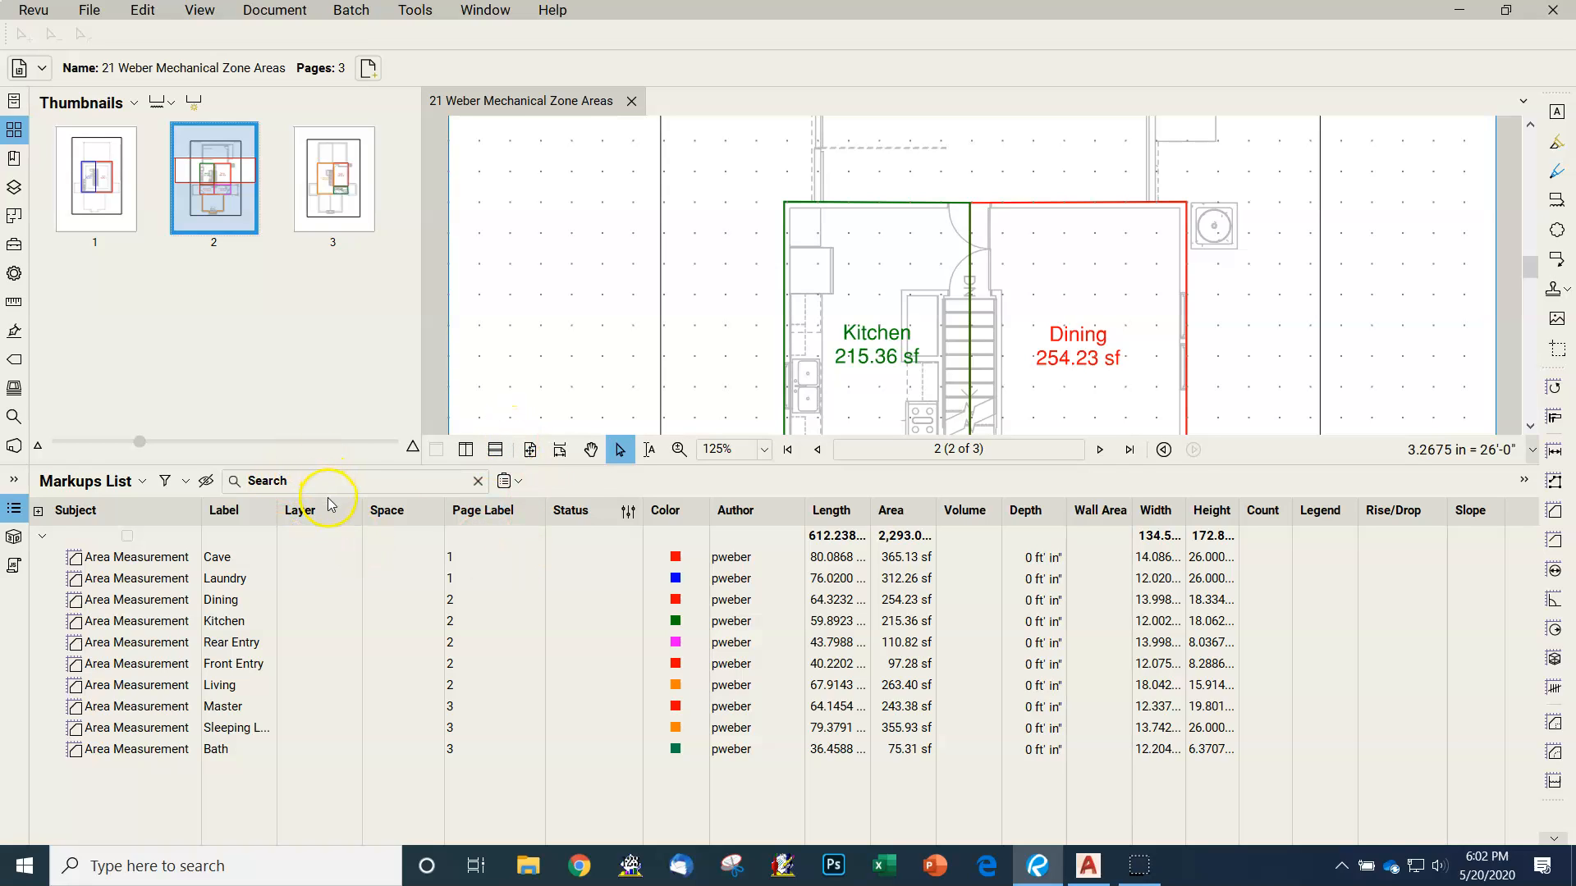
left_click_drag(617, 464, 641, 774)
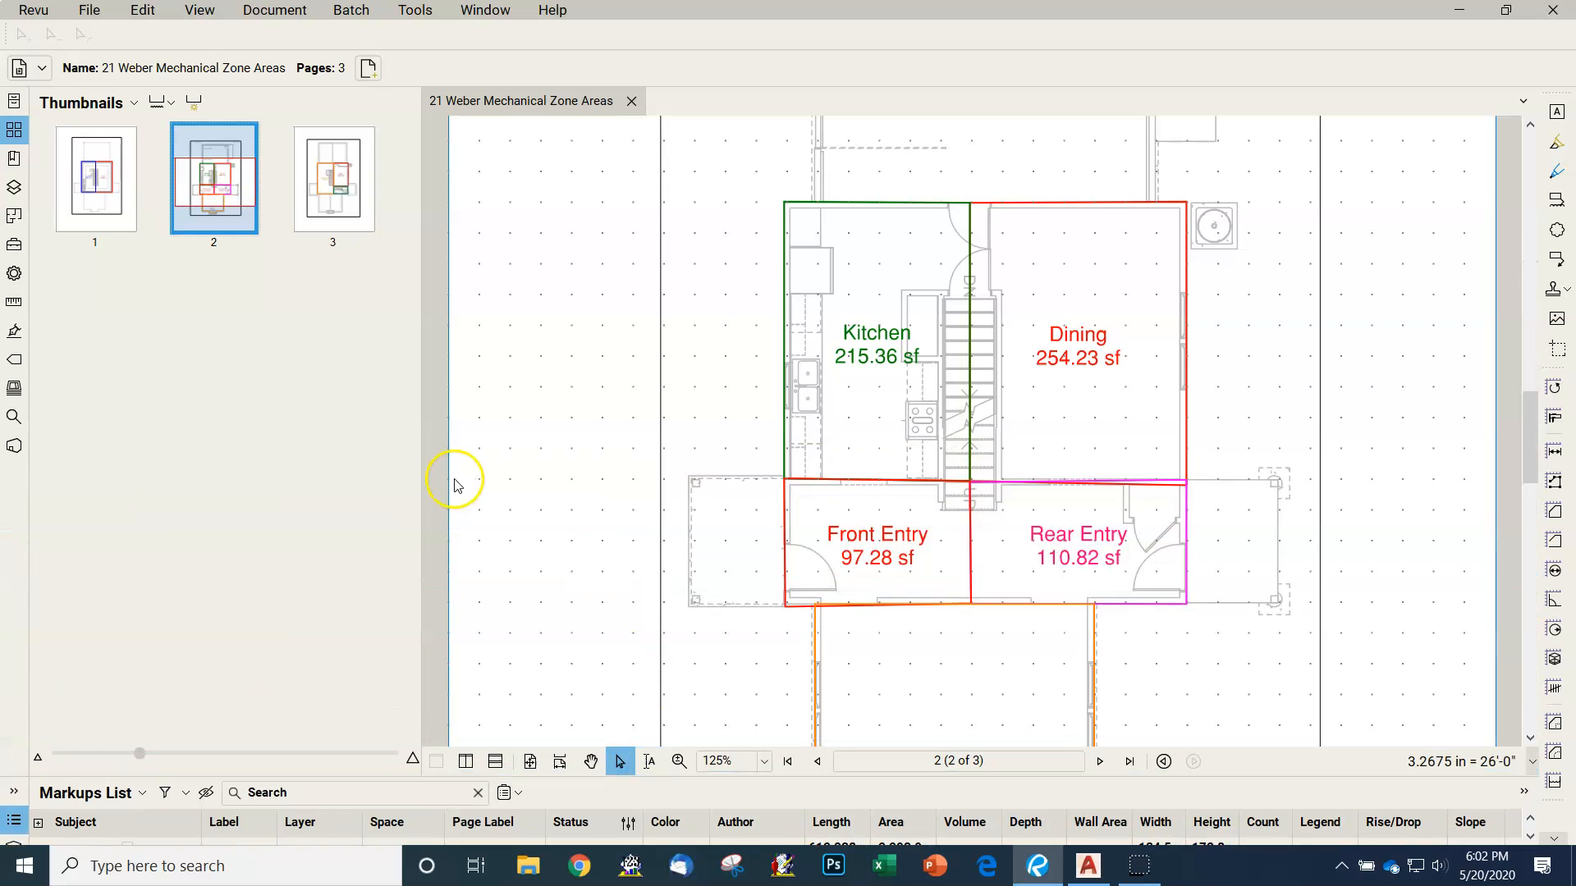